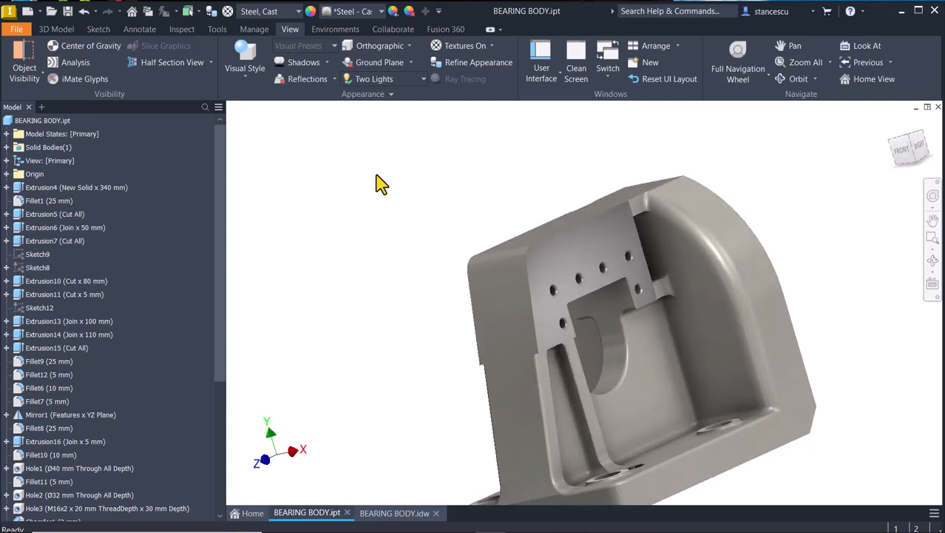
Examine the dimensions of the front, side, top and section views in the BEARING BODY.idw drawing
key(F6)
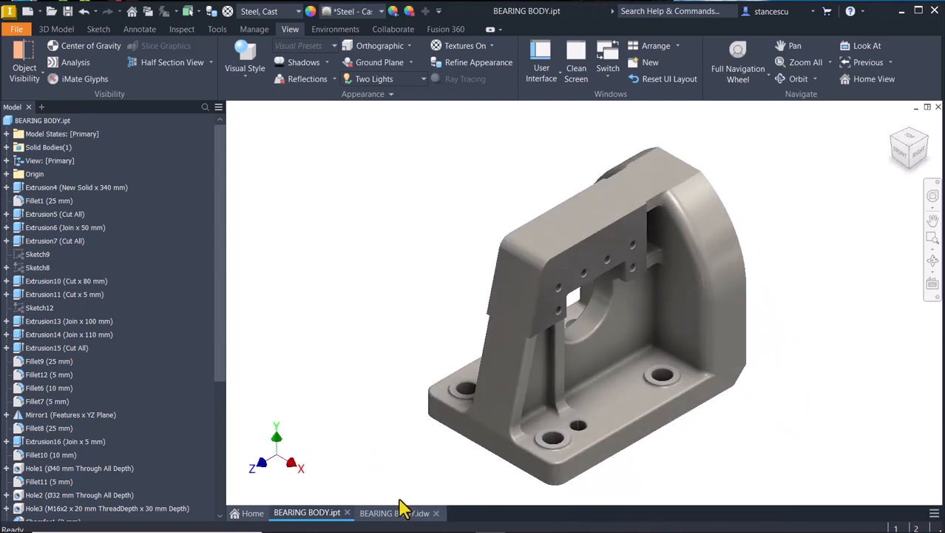
click(402, 514)
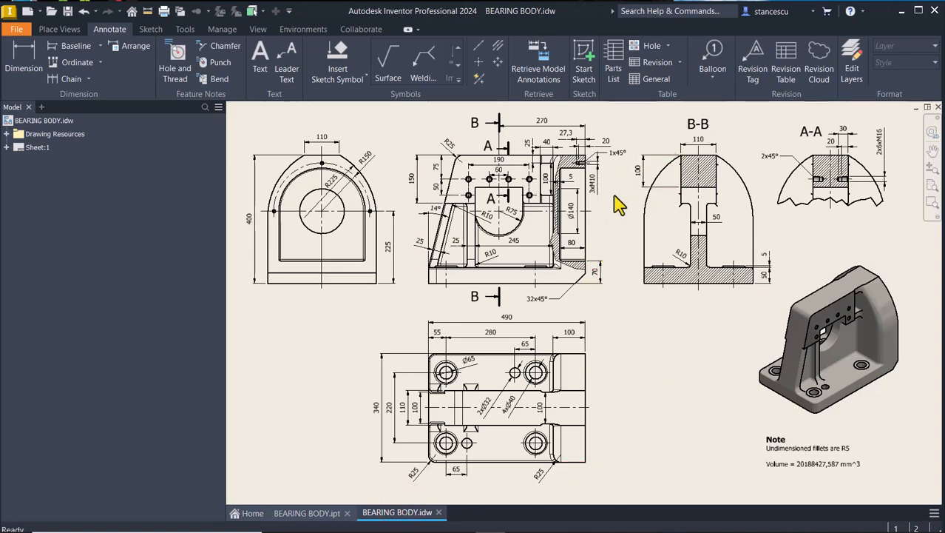
scroll(620, 205, up, 3)
mouse_move(612, 205)
middle_down()
mouse_move(699, 317)
mouse_move(685, 334)
mouse_move(776, 272)
middle_up()
middle_drag(631, 327, 731, 243)
mouse_move(729, 307)
middle_down()
mouse_move(669, 267)
mouse_move(497, 191)
middle_up()
middle_drag(596, 274, 507, 220)
mouse_move(637, 269)
middle_down()
mouse_move(513, 274)
mouse_move(492, 296)
middle_up()
mouse_move(549, 260)
middle_down()
mouse_move(544, 359)
mouse_move(567, 364)
middle_up()
middle_drag(559, 300, 566, 426)
middle_drag(554, 382, 544, 468)
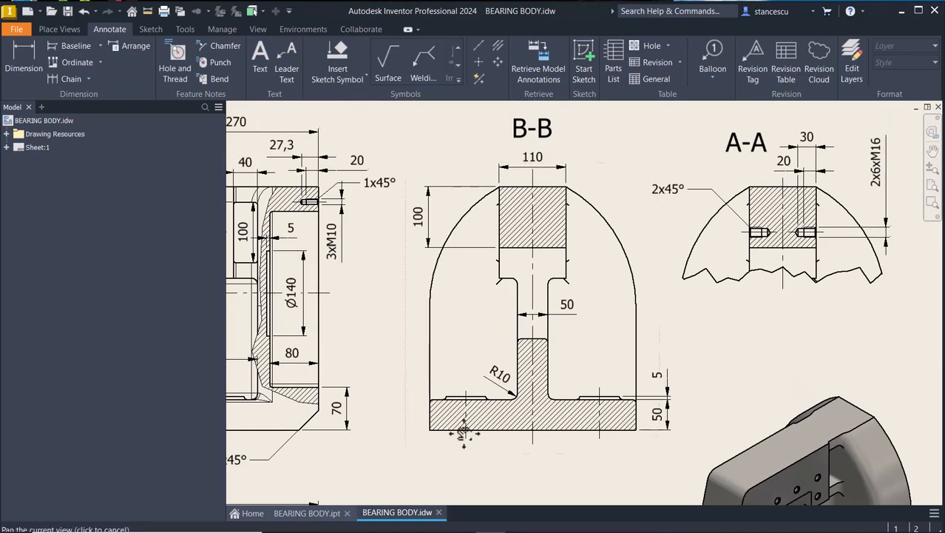
middle_drag(460, 443, 645, 367)
mouse_move(560, 404)
middle_down()
mouse_move(606, 380)
mouse_move(654, 388)
middle_up()
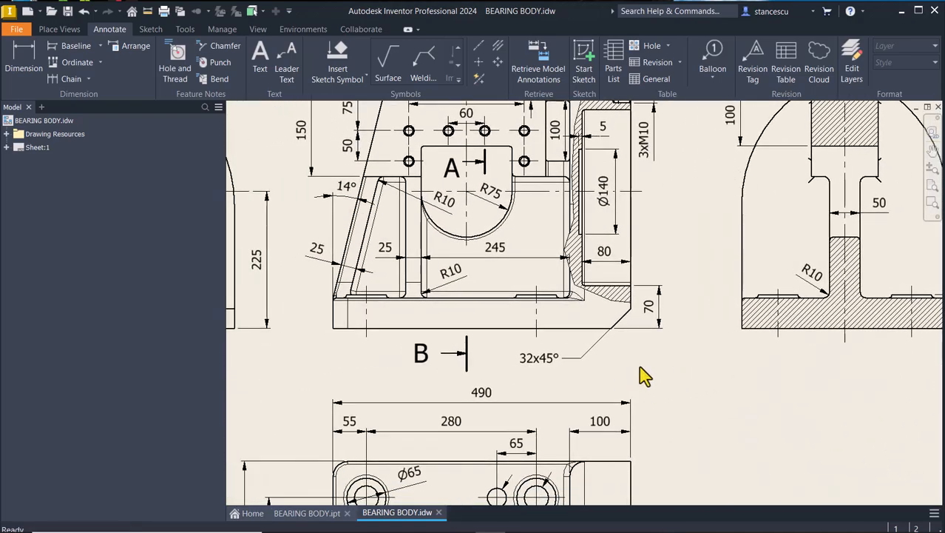
key(Home)
click(389, 263)
click(662, 375)
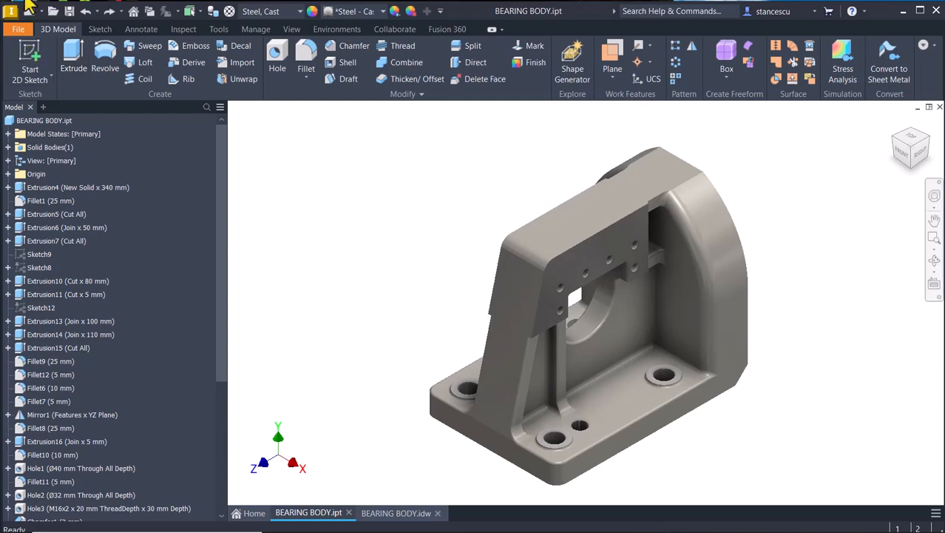
Create a new metric part from the Standard (mm).ipt template and start a 2D sketch on the YZ plane
click(29, 12)
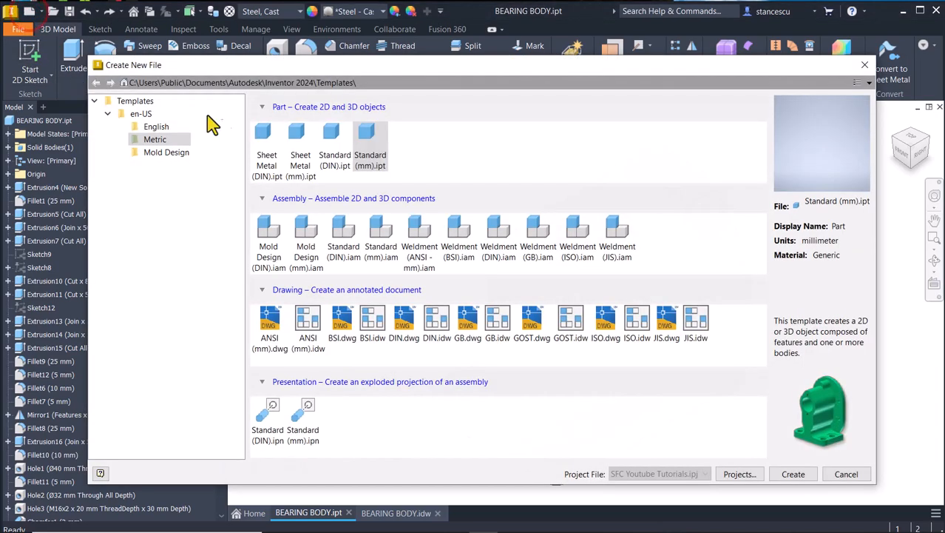
double_click(370, 145)
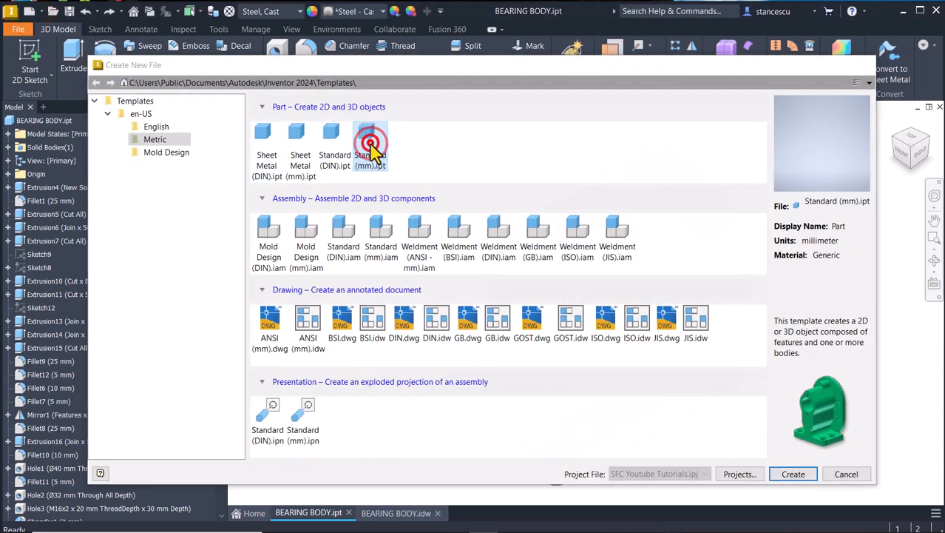
click(33, 56)
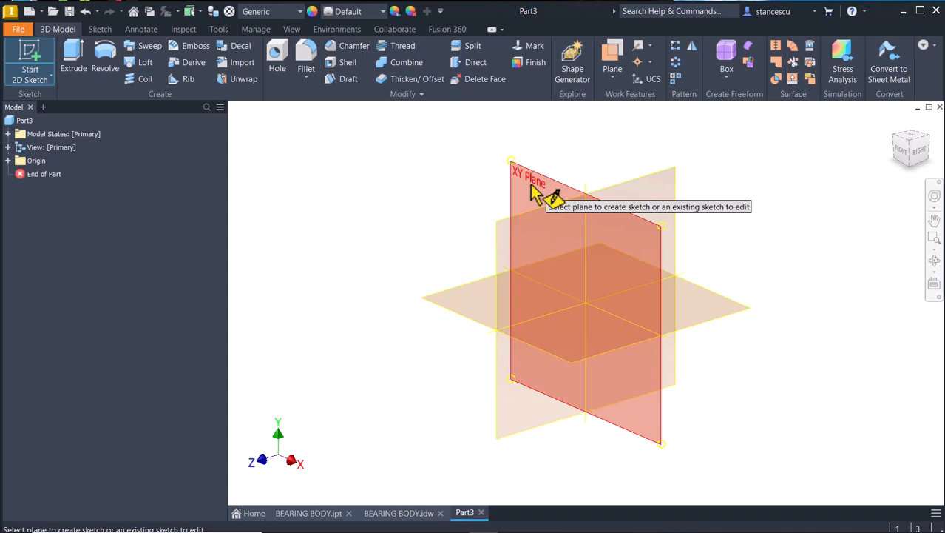
click(496, 234)
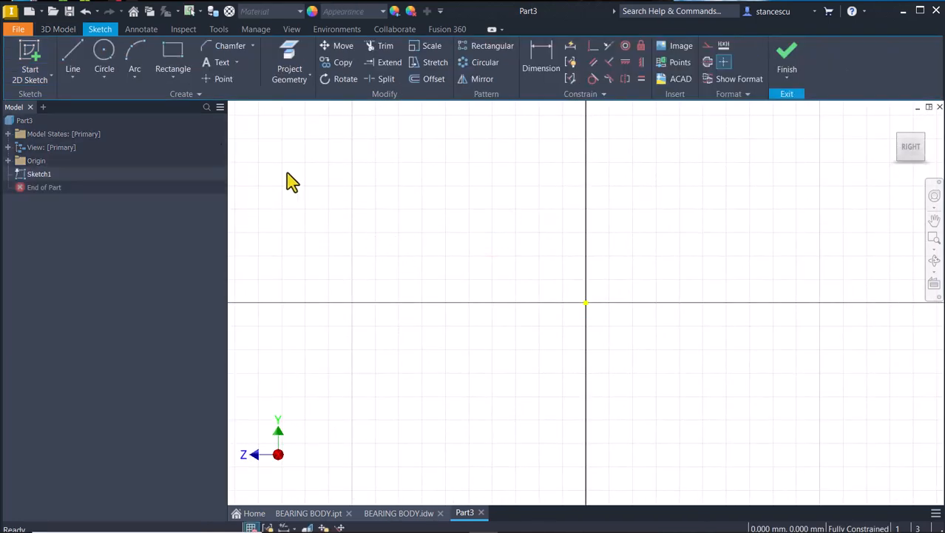
Draw a 400 mm vertical line upward from the sketch origin
click(74, 53)
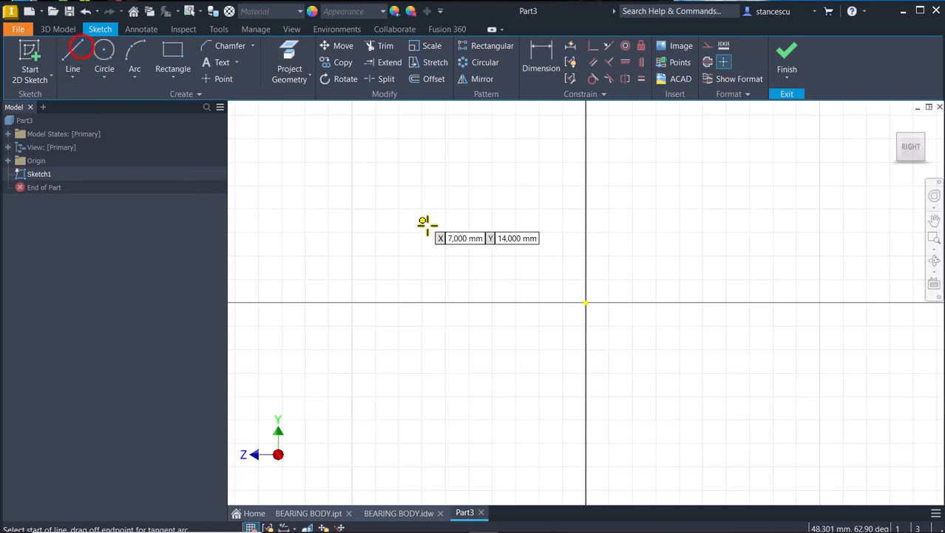
click(584, 301)
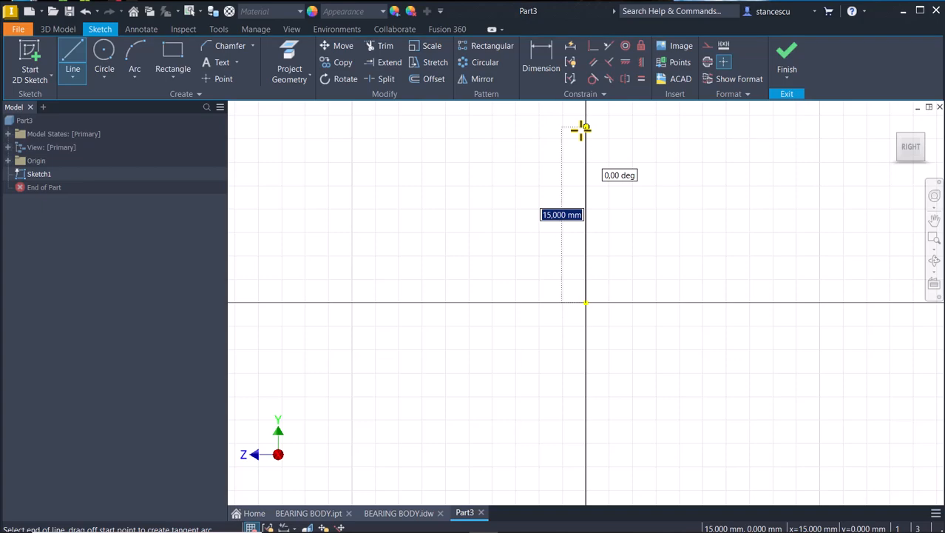
text(400)
key(Return)
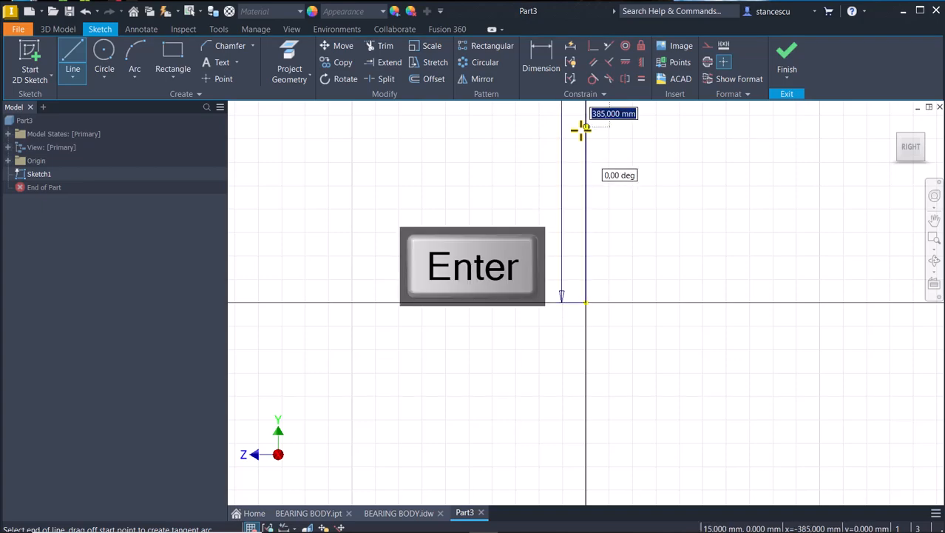
key(Num_Lock)
scroll(595, 151, down, 4)
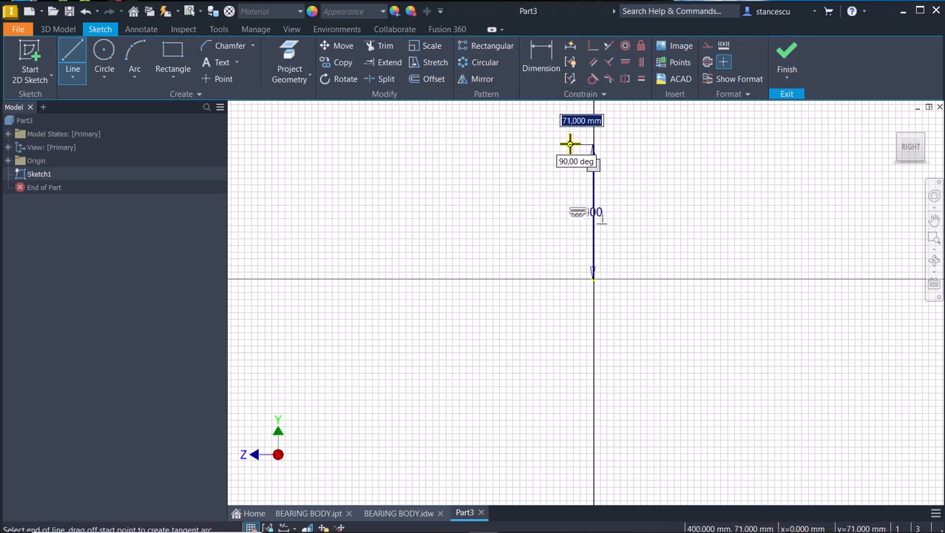
Complete a closed L-shaped profile from the vertical line, about 71 mm wide at the top with a base about 519 mm long and 74 mm high
click(570, 145)
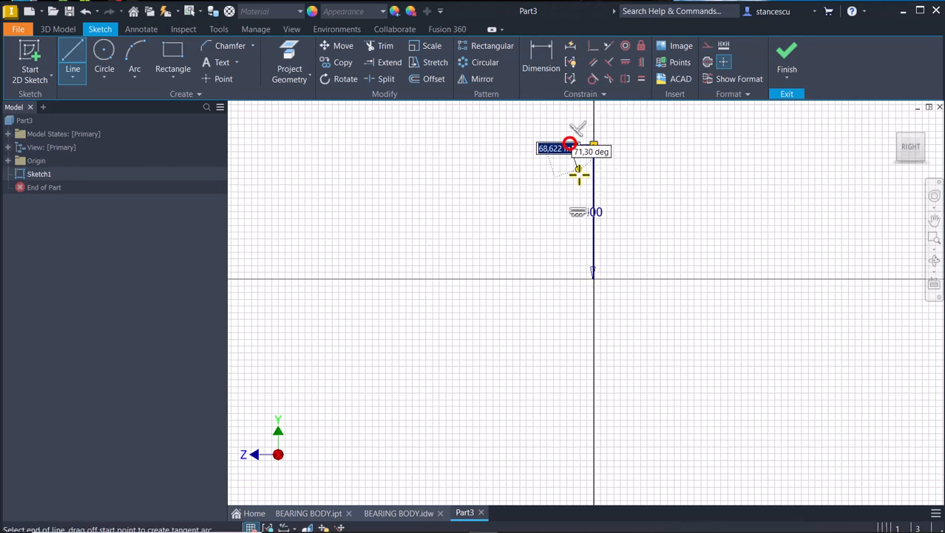
click(569, 254)
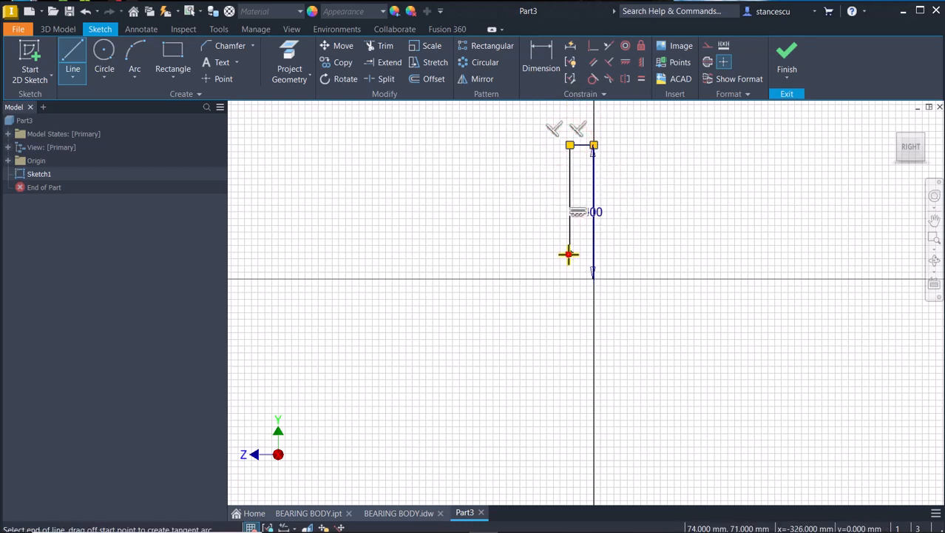
click(422, 254)
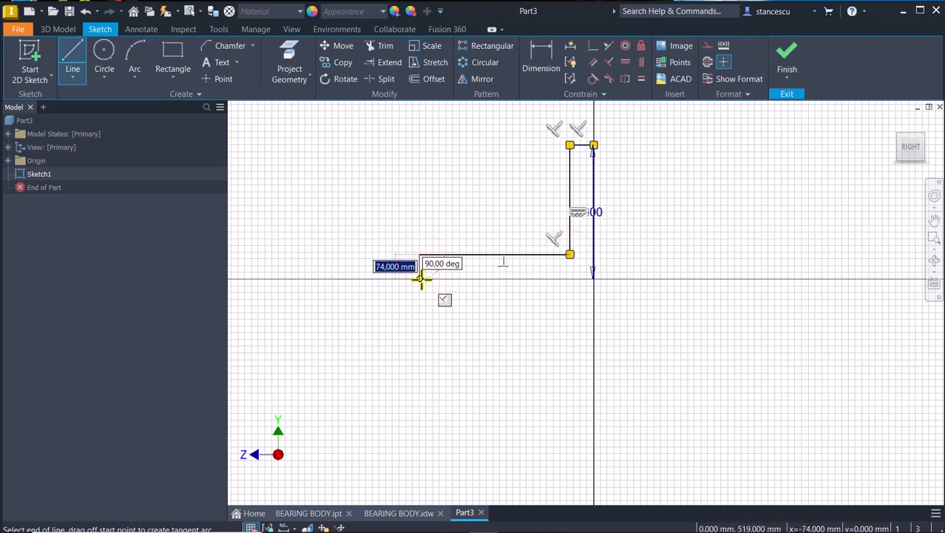
click(421, 279)
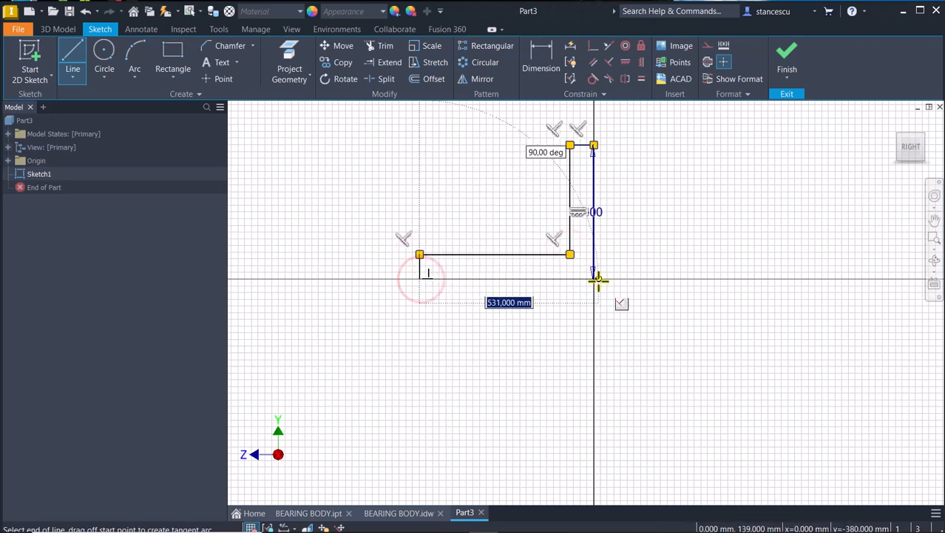
right_click(551, 320)
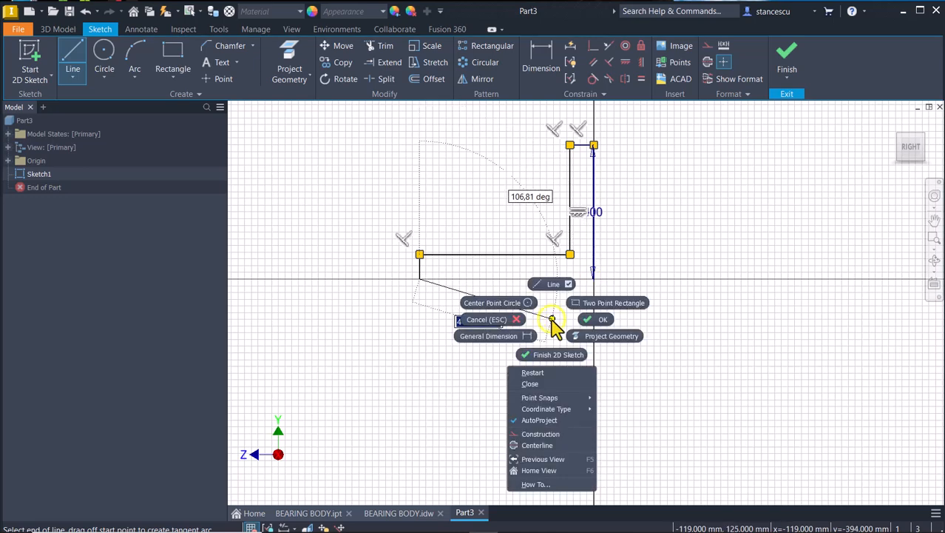
click(531, 384)
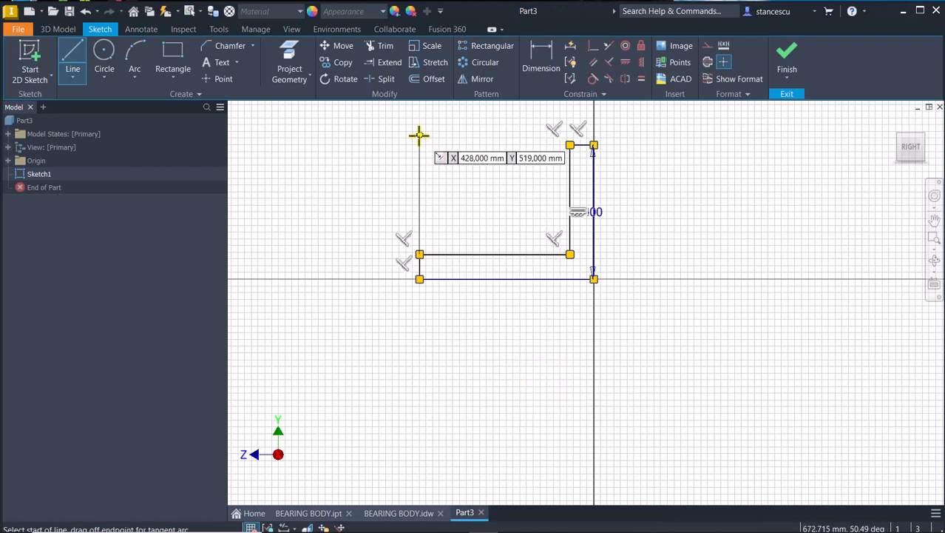
Dimension the bottom edge of the L-shaped profile to 490 mm
click(543, 57)
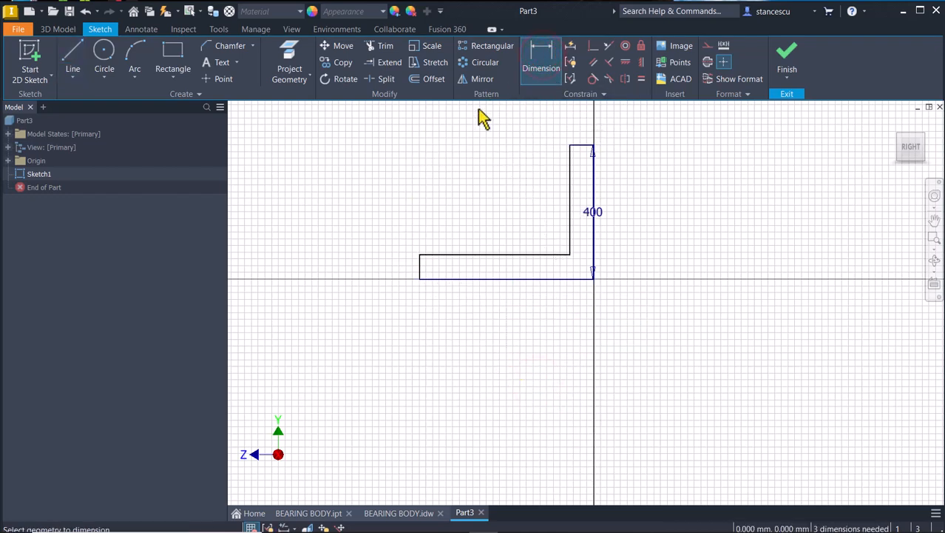
click(457, 280)
click(489, 342)
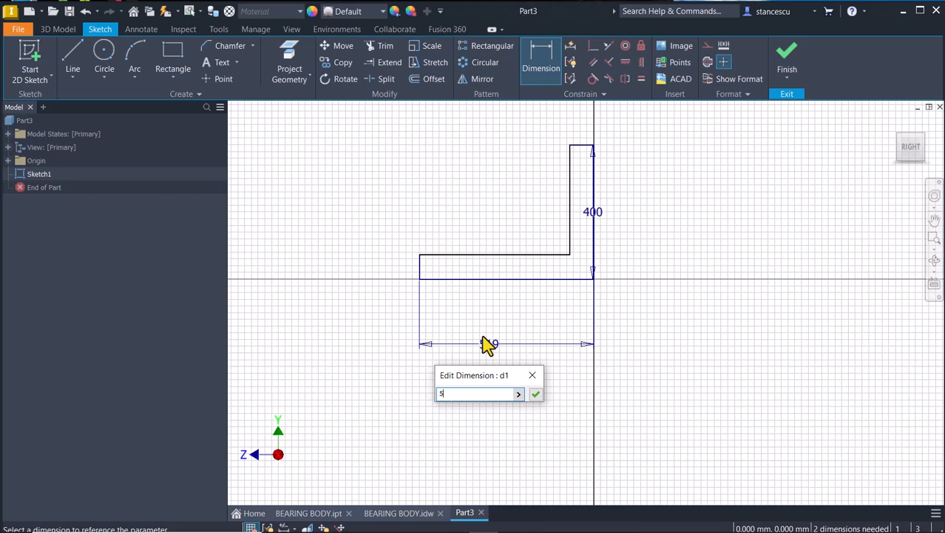
key(BackSpace)
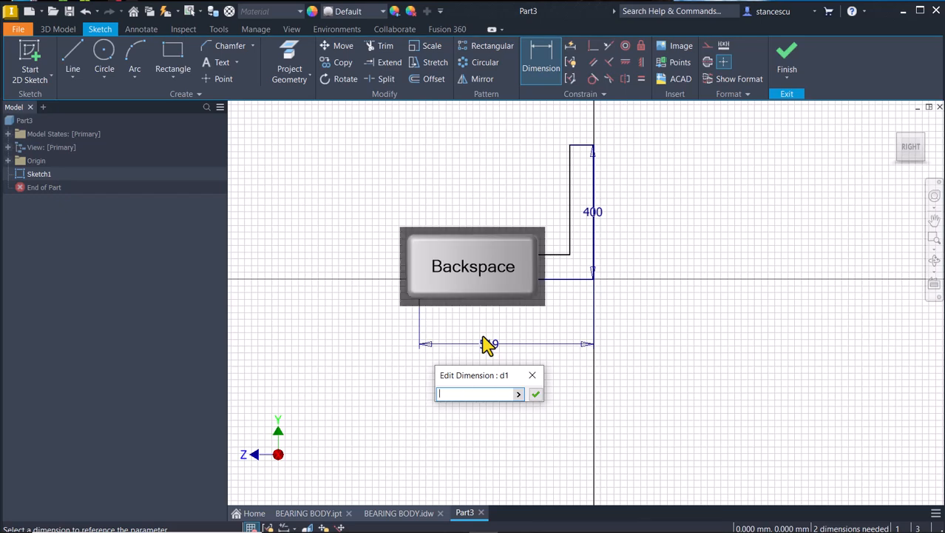
text(490)
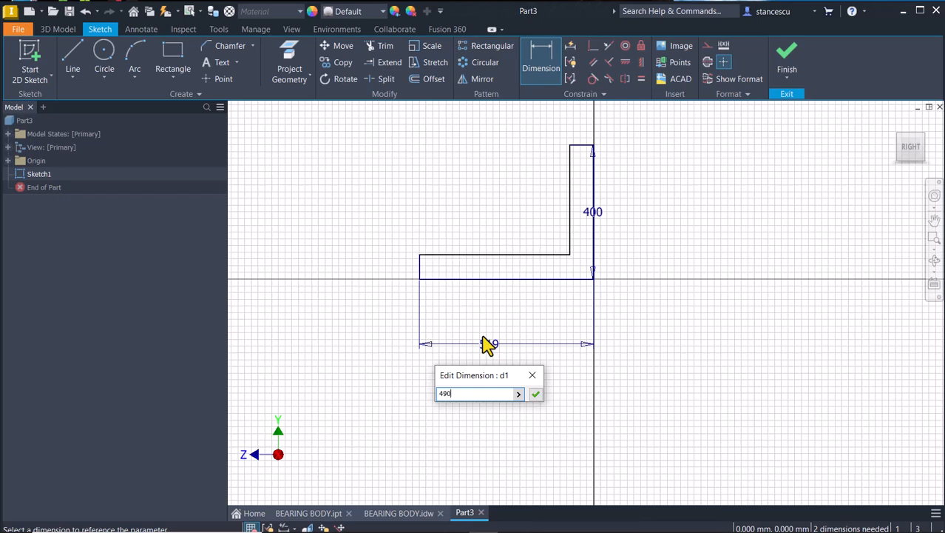
key(Return)
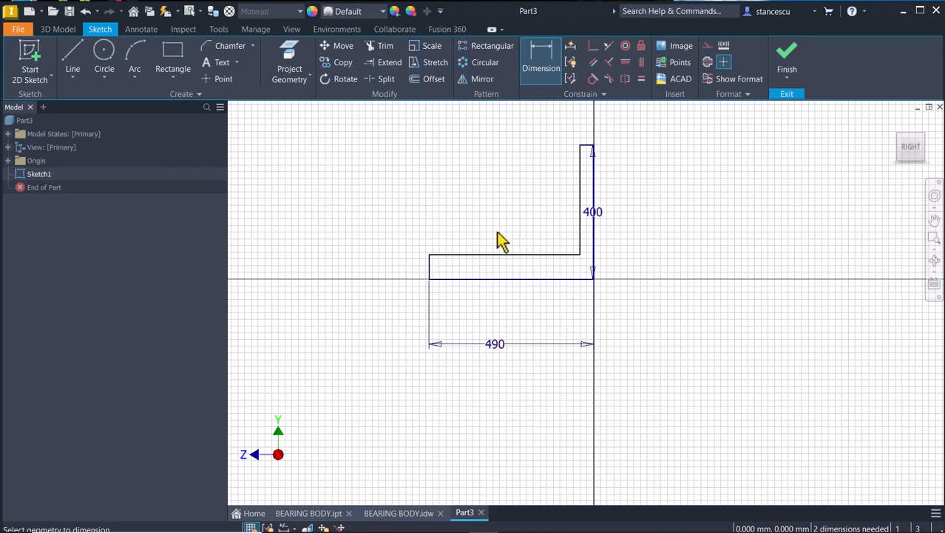
Dimension the thickness of the profile's horizontal leg to 50 mm
click(462, 255)
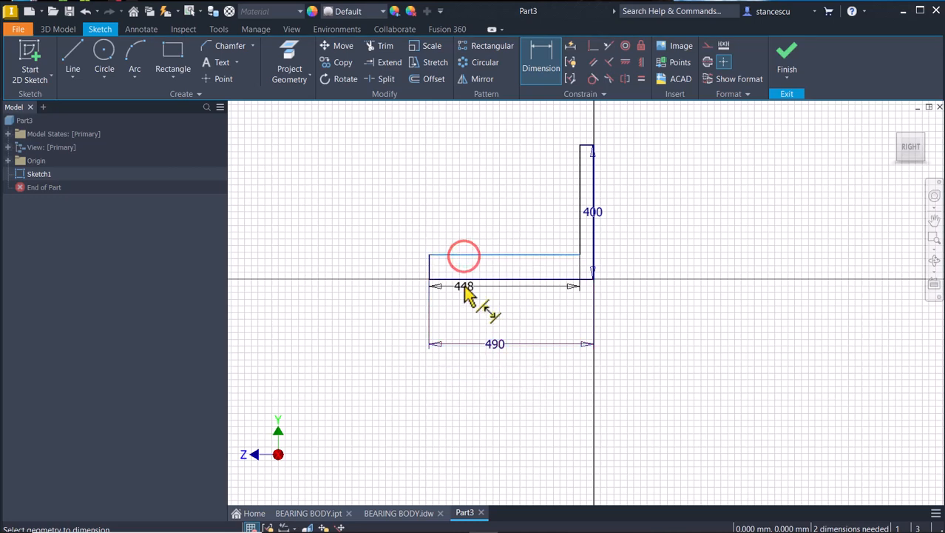
click(463, 280)
click(391, 269)
text(50)
key(Return)
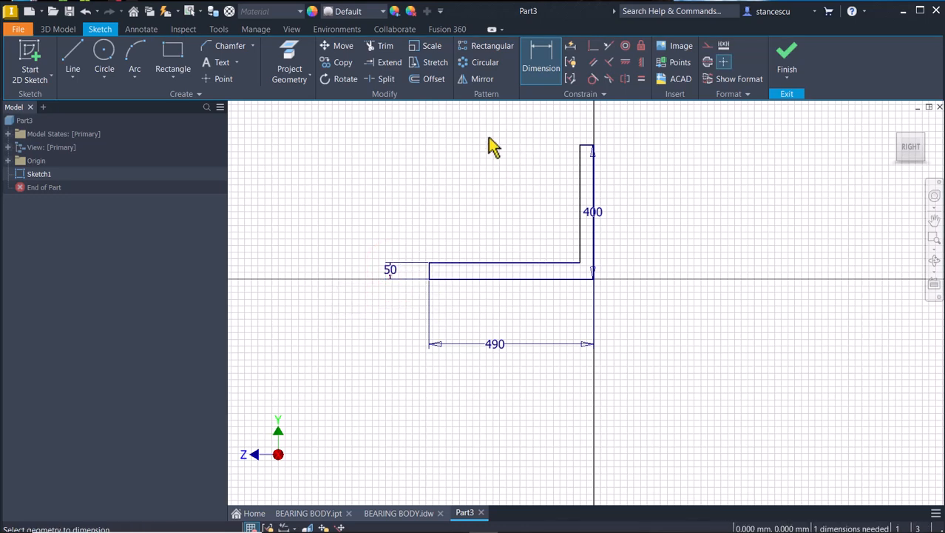
Dimension the width of the vertical leg to 100 mm and move the 400 mm height dimension outside the profile
click(582, 196)
click(595, 194)
click(556, 188)
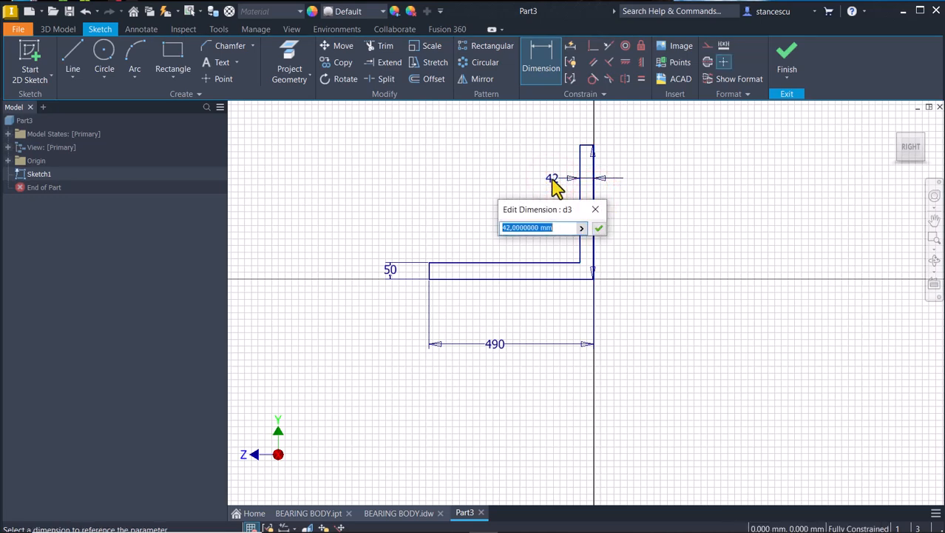
key(Return)
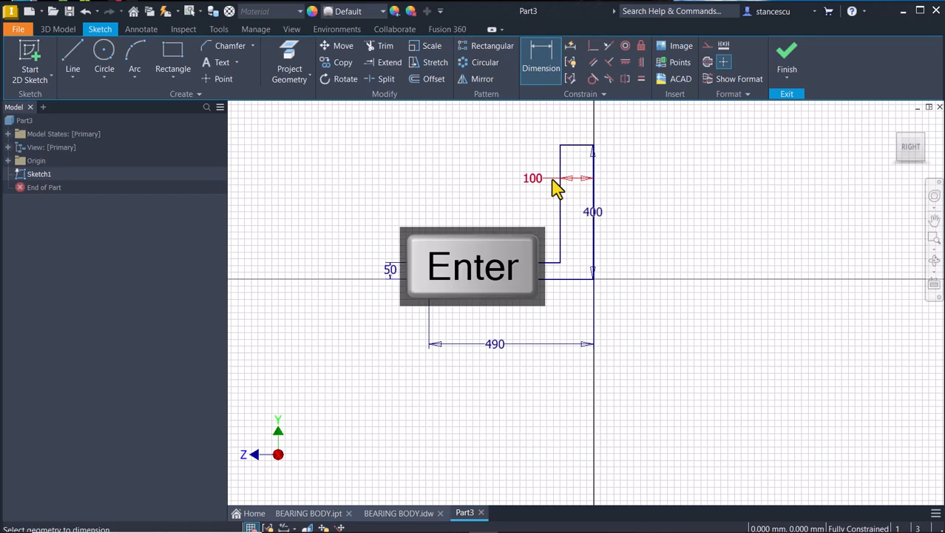
key(Escape)
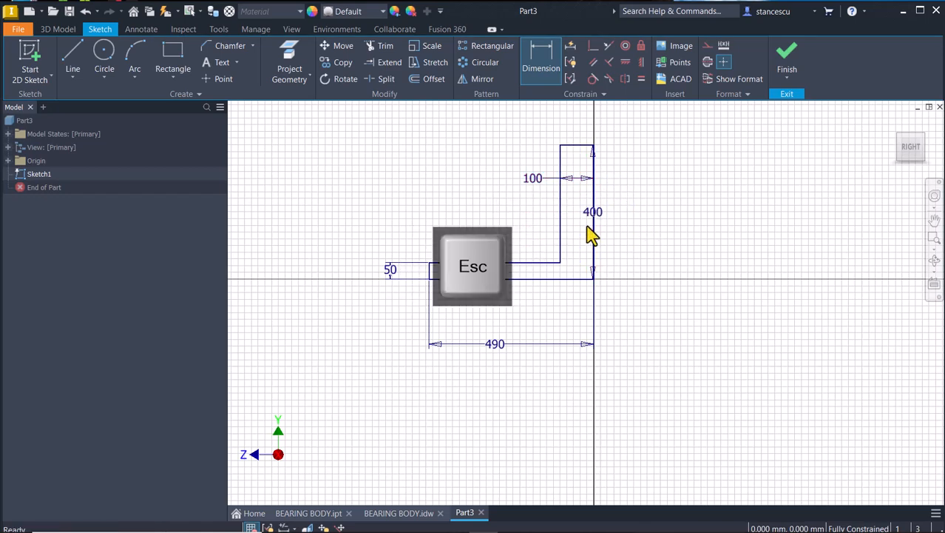
drag(594, 213, 653, 222)
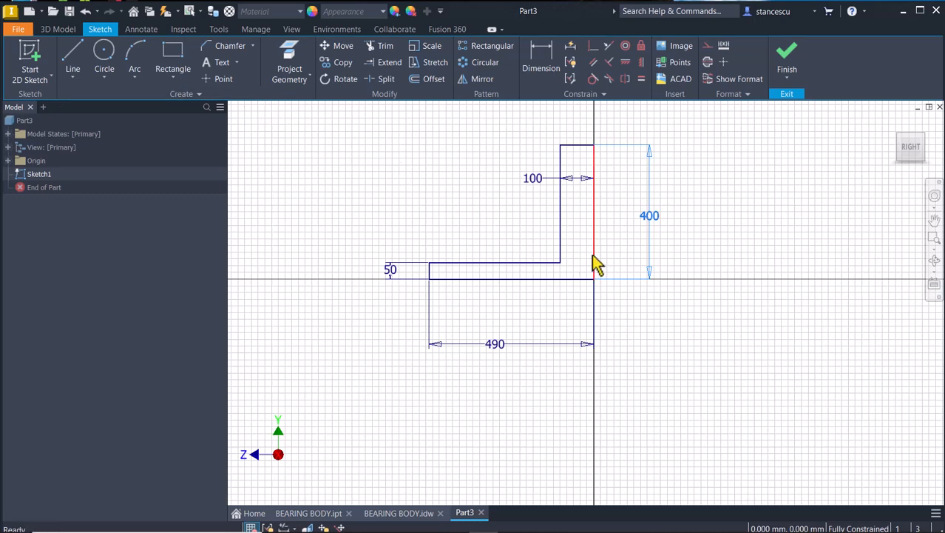
Add a 32 mm equal-distance 2D chamfer at the profile's corner on the origin, between the bottom edge and the 400 mm vertical edge
click(226, 45)
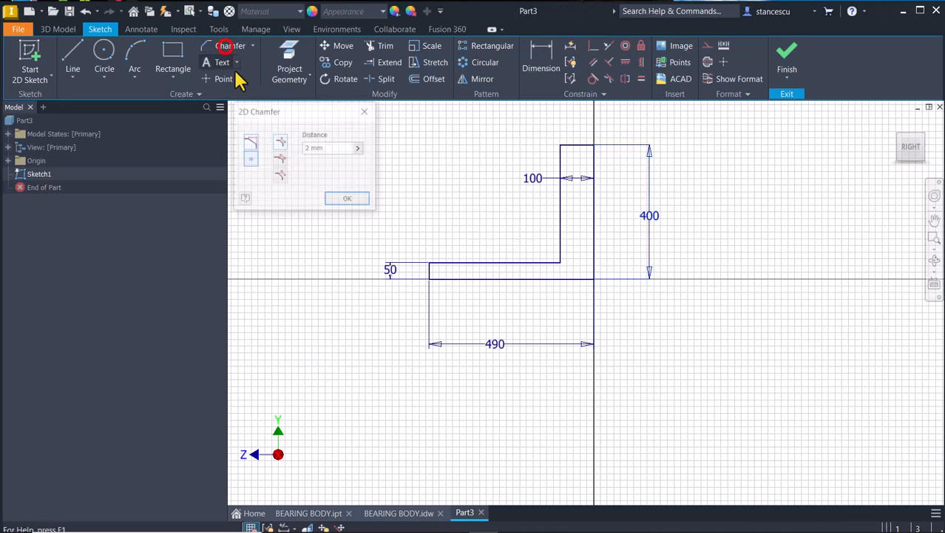
double_click(331, 148)
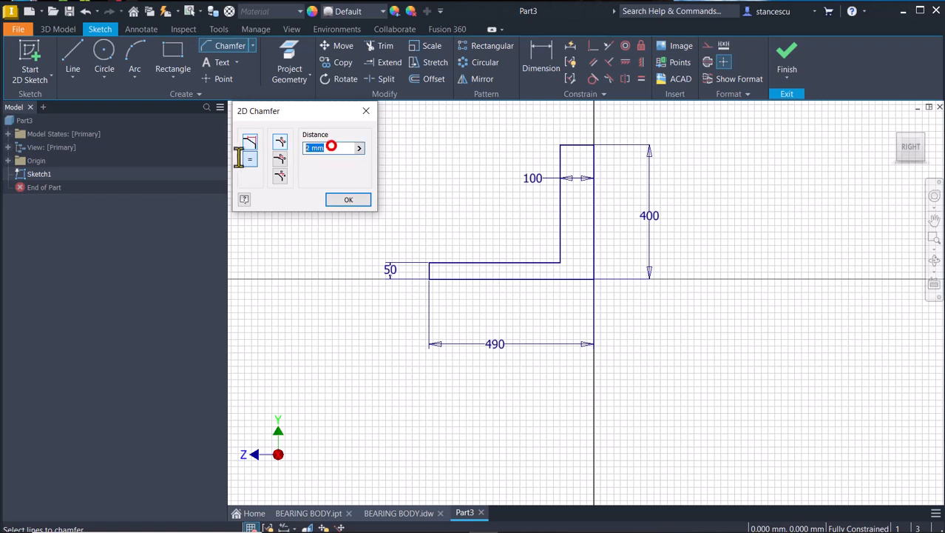
text(32)
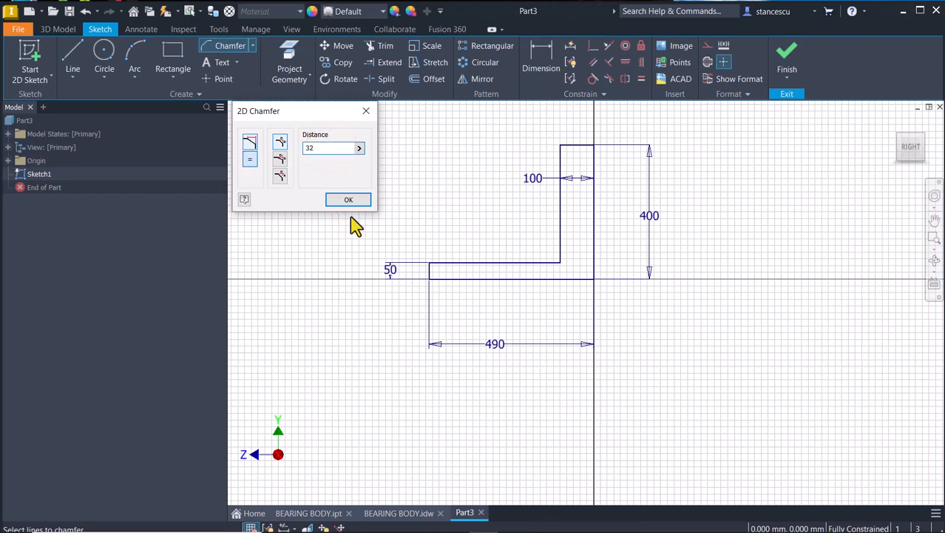
click(571, 279)
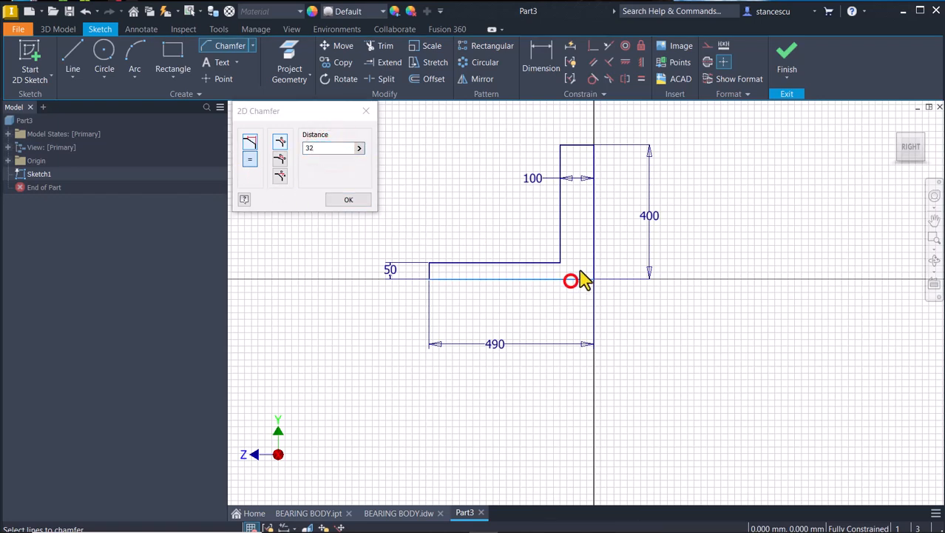
click(594, 257)
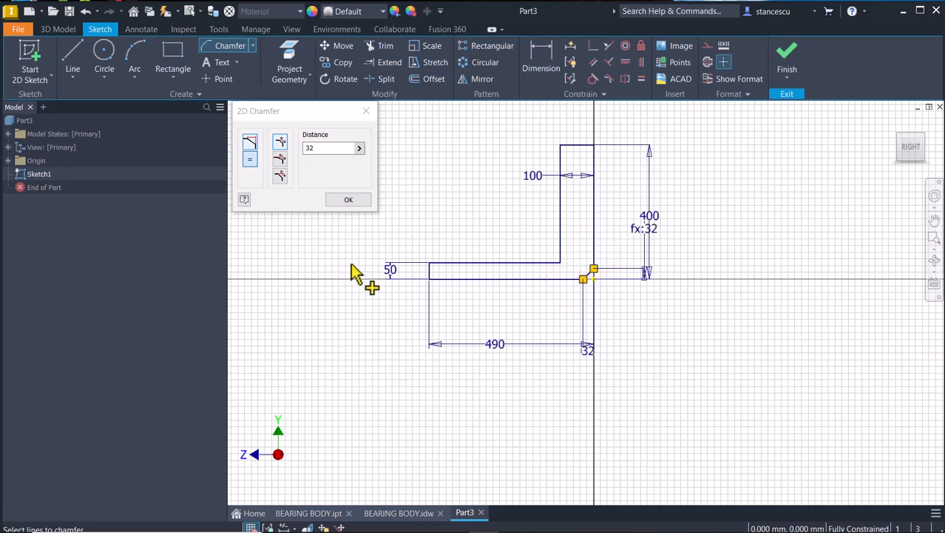
Finish the L-shaped profile sketch and extrude it 340 mm symmetrically about the sketch plane as a new solid
click(355, 201)
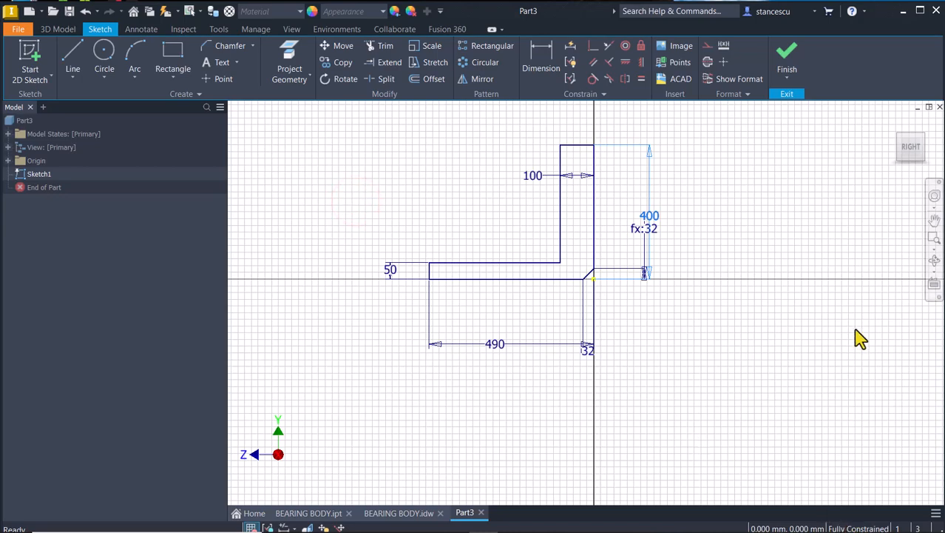
key(ctrl+Tab)
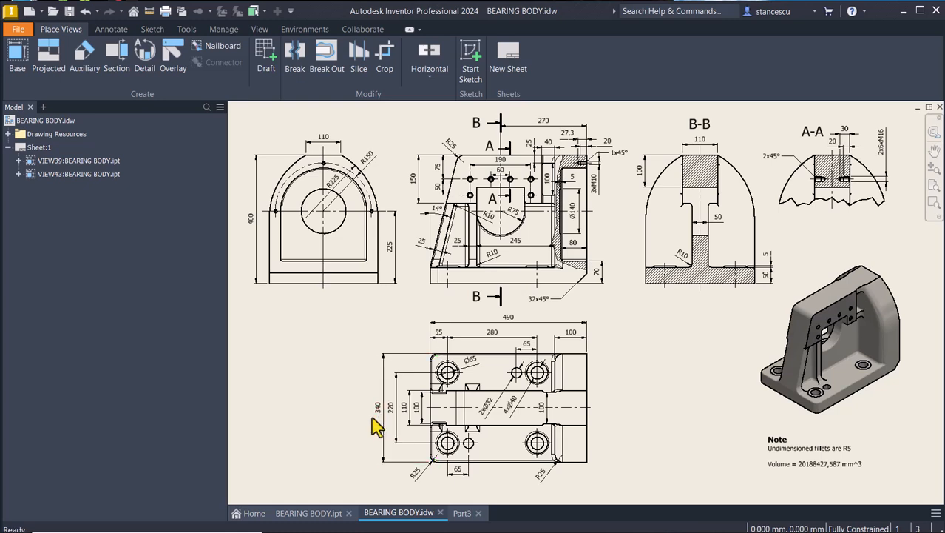
click(461, 513)
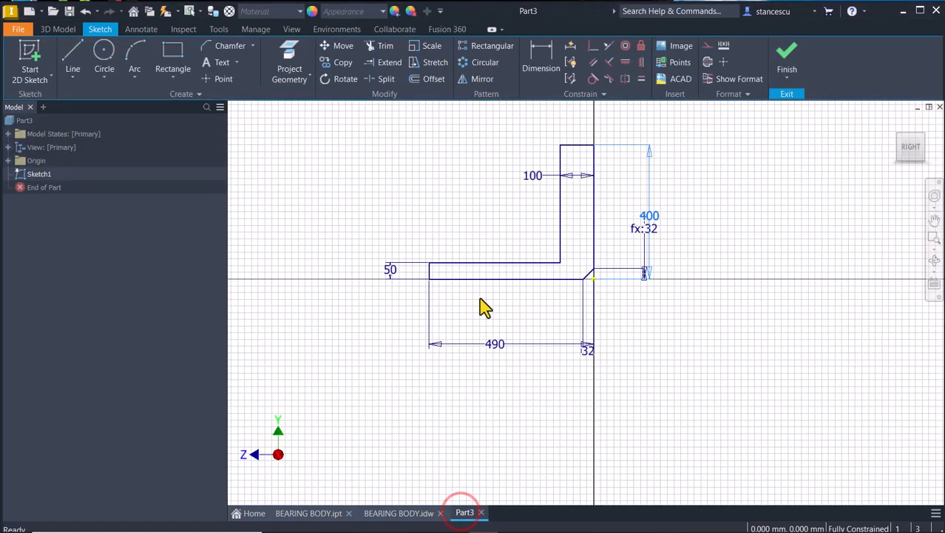
click(785, 66)
key(Num_Lock)
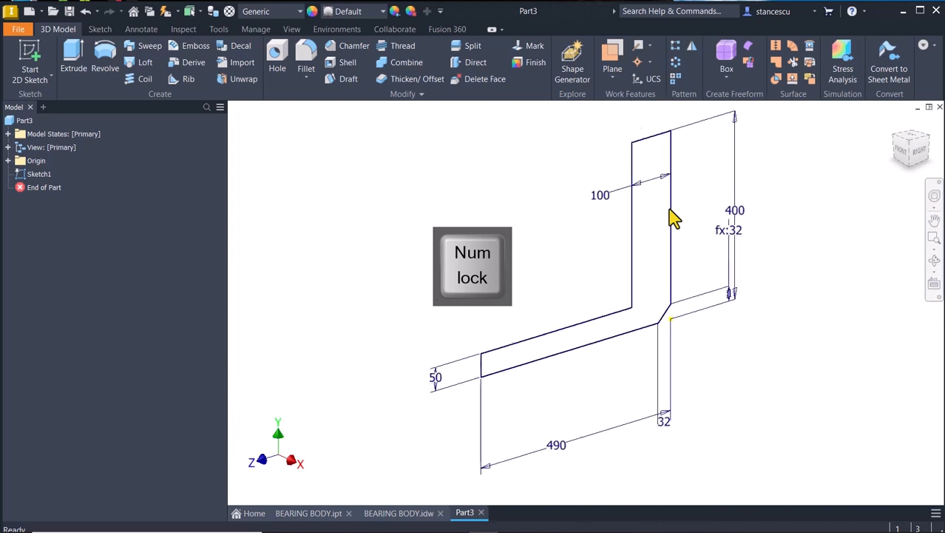
click(76, 57)
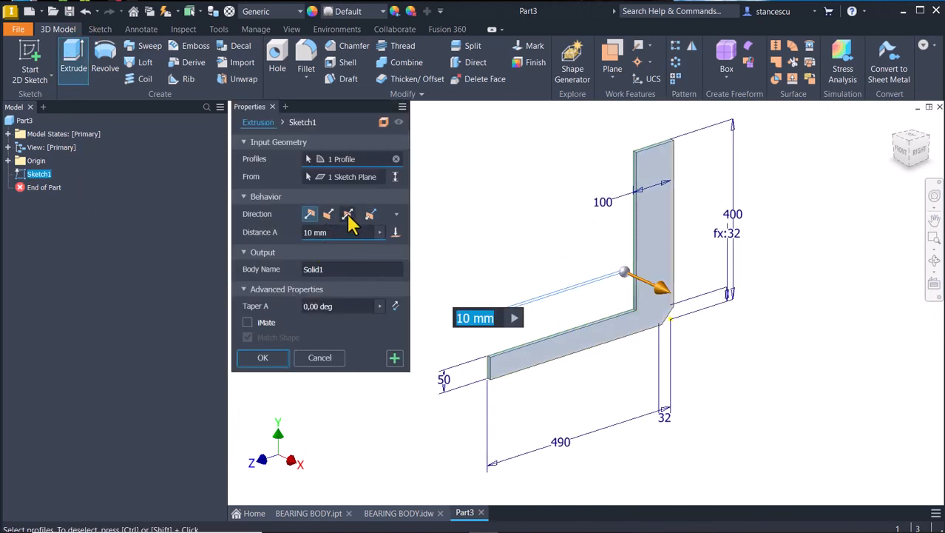
click(348, 214)
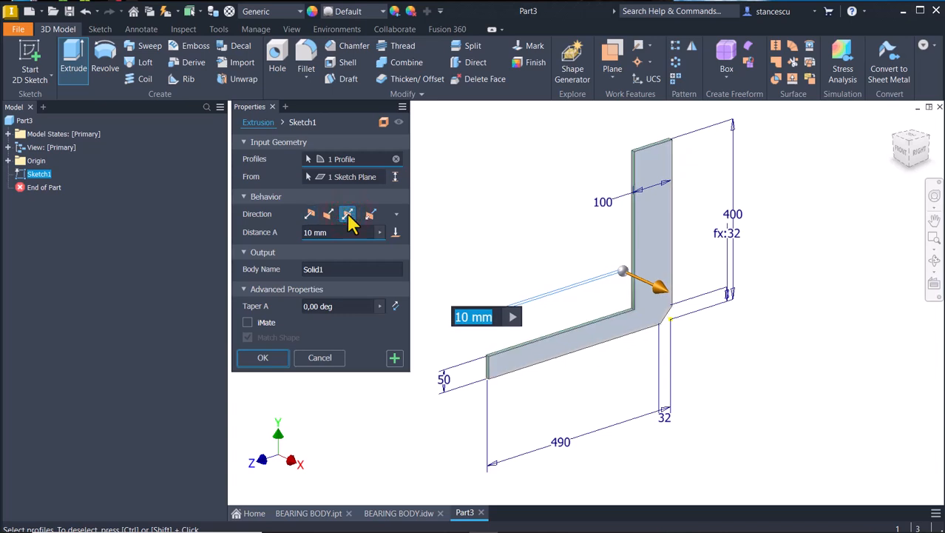
text(340)
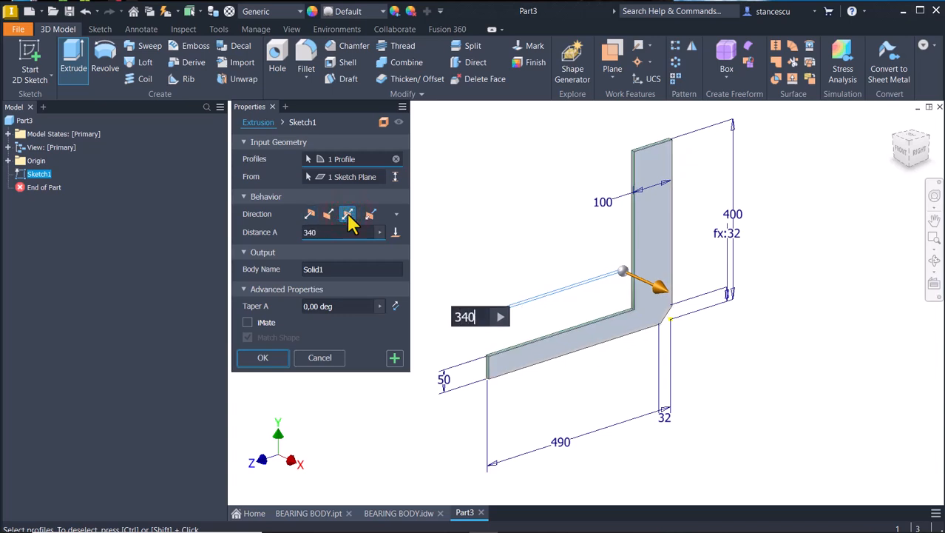
key(Return)
key(F6)
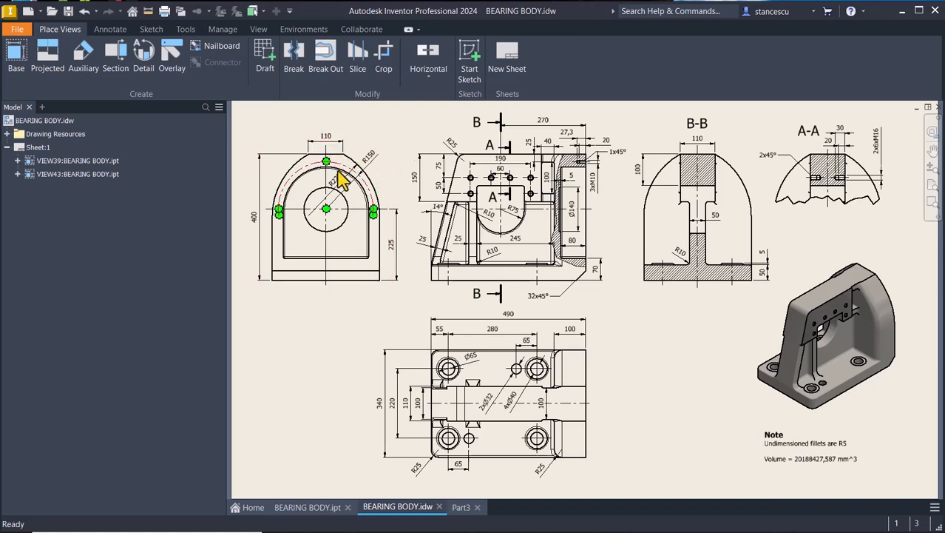
Check the arch dimensions in the BEARING BODY drawing and start a sketch on the inner face of the part's vertical leg
scroll(355, 194, up, 3)
middle_drag(339, 199, 448, 321)
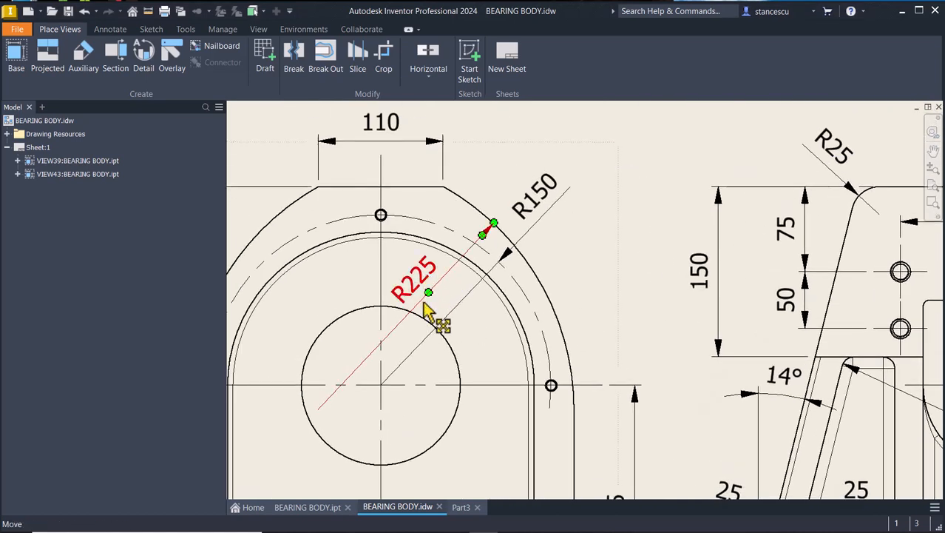
key(Home)
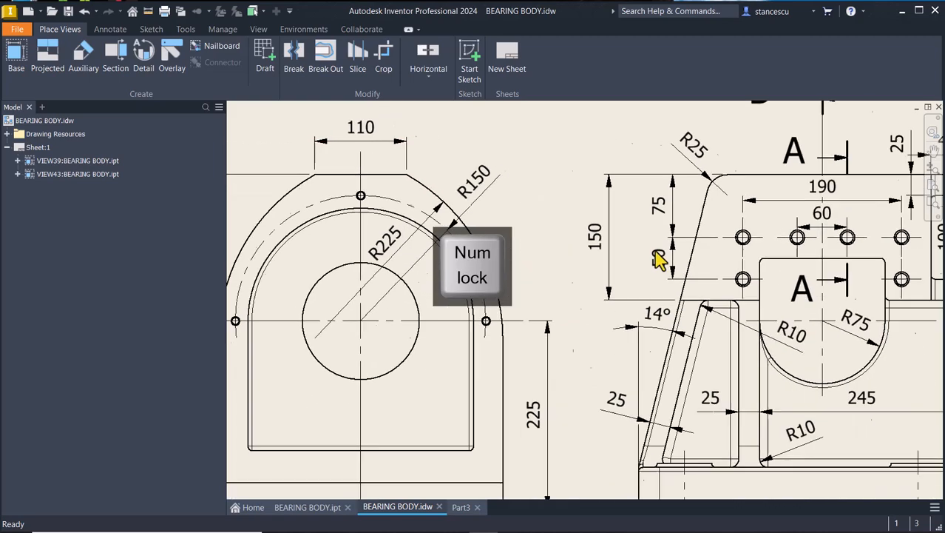
click(464, 507)
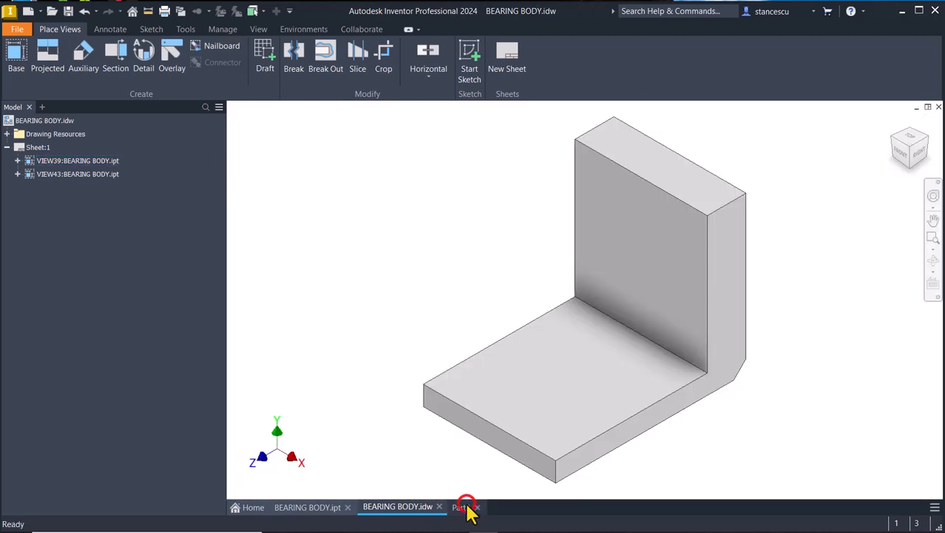
click(648, 238)
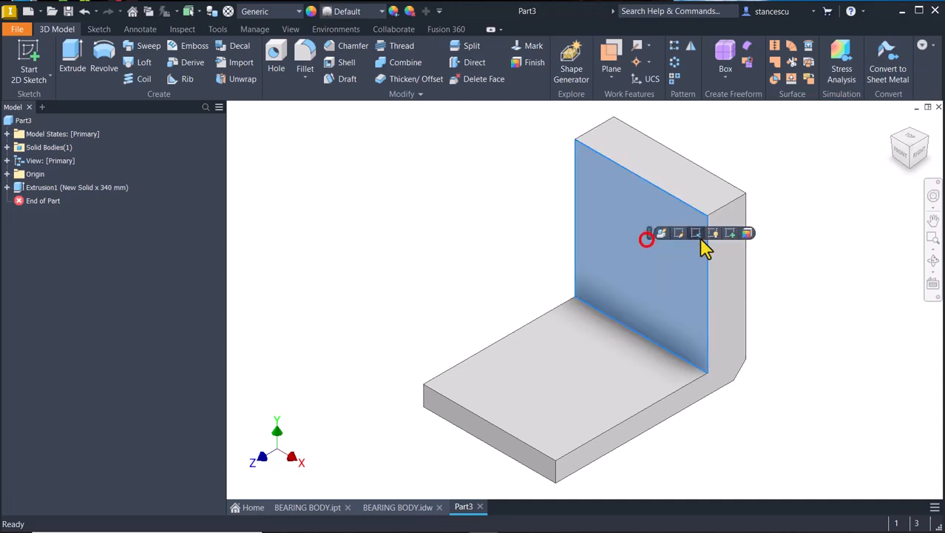
click(730, 233)
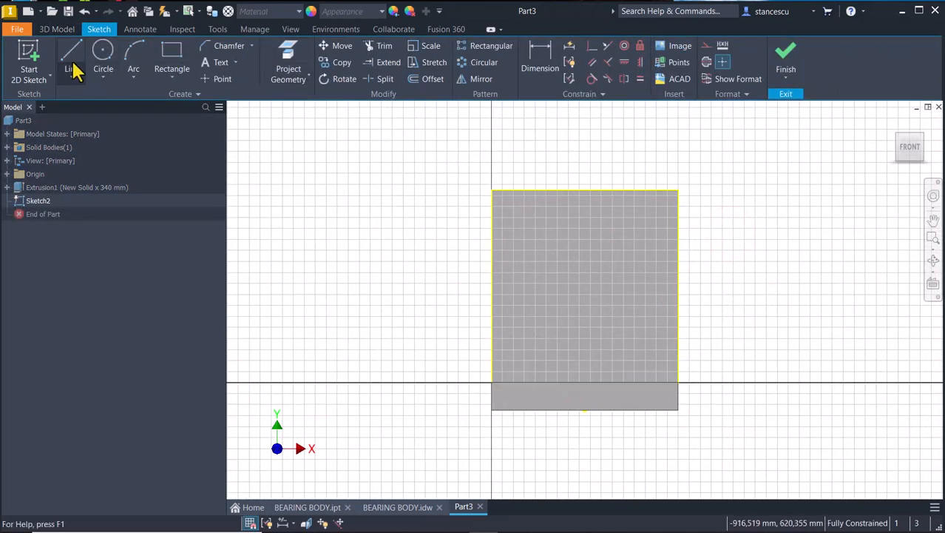
Draw a 225 mm radius three-point arc from the face's upper edge to its left edge and make it tangent to the left edge
click(134, 56)
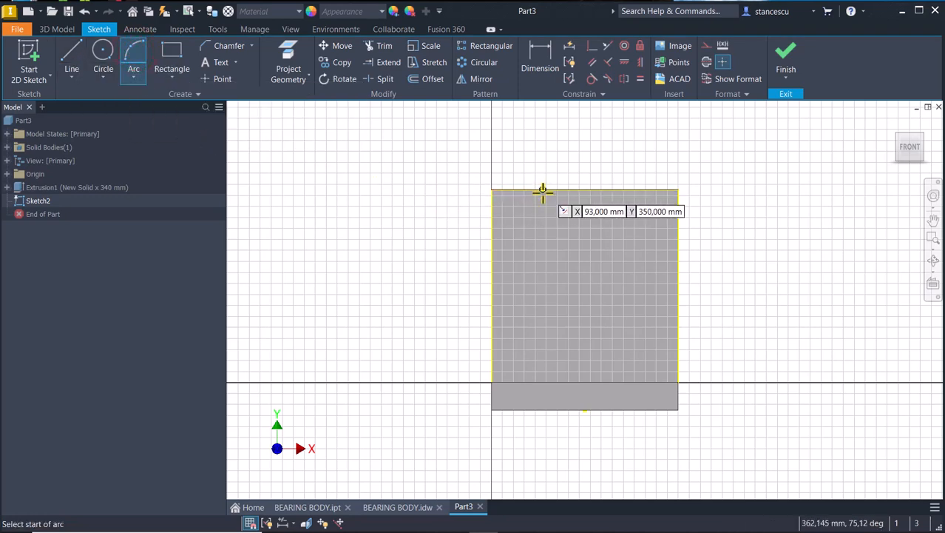
click(542, 193)
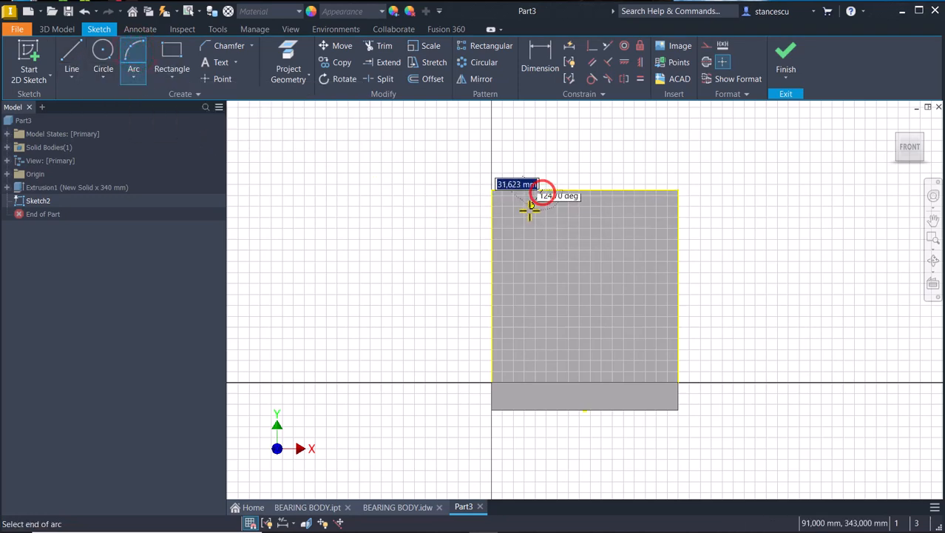
click(492, 268)
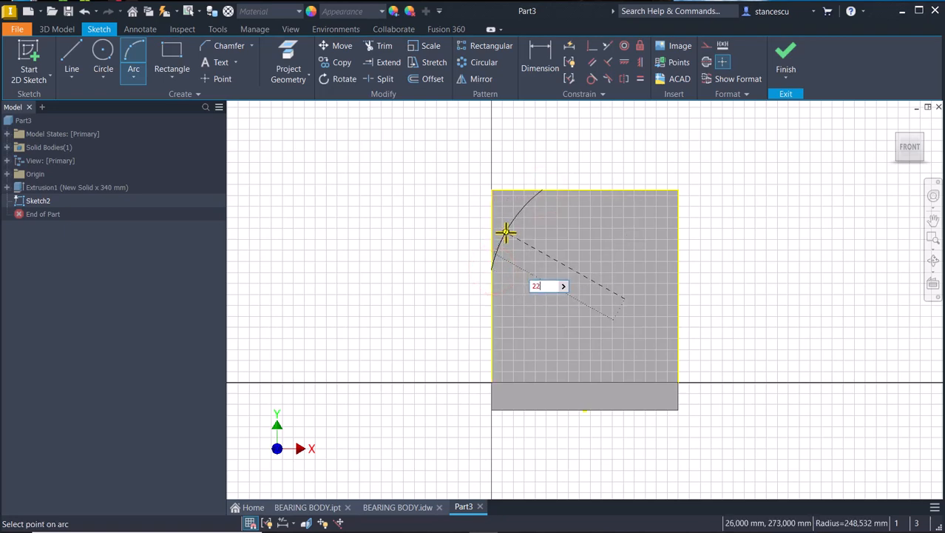
key(Return)
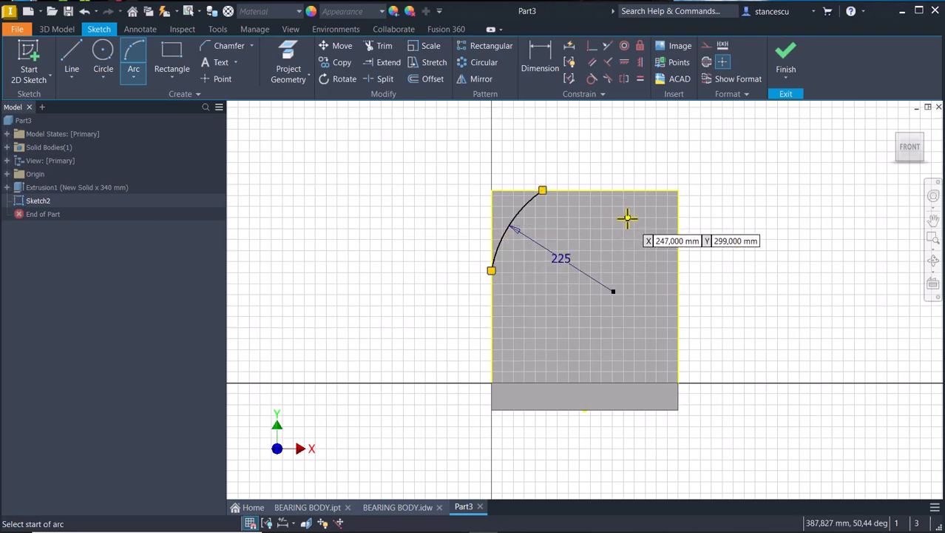
click(592, 78)
click(501, 242)
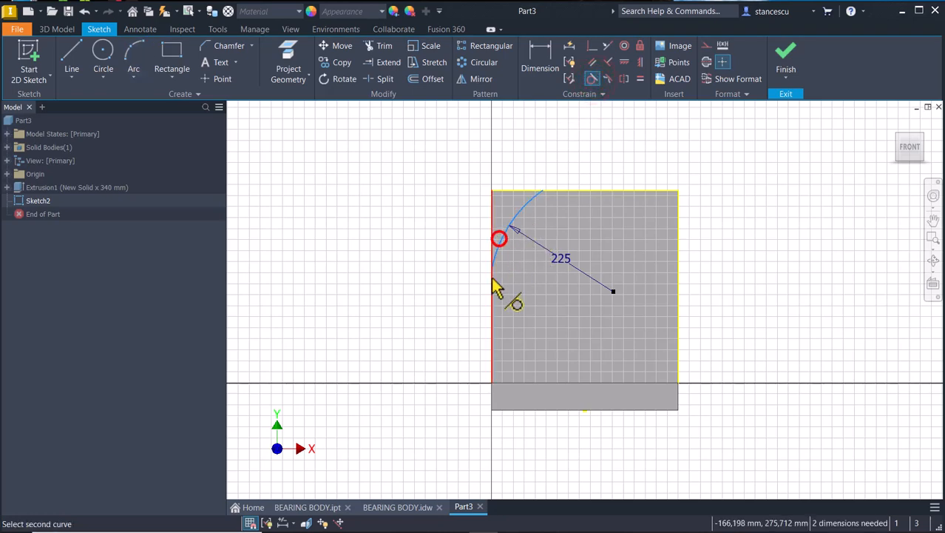
click(492, 288)
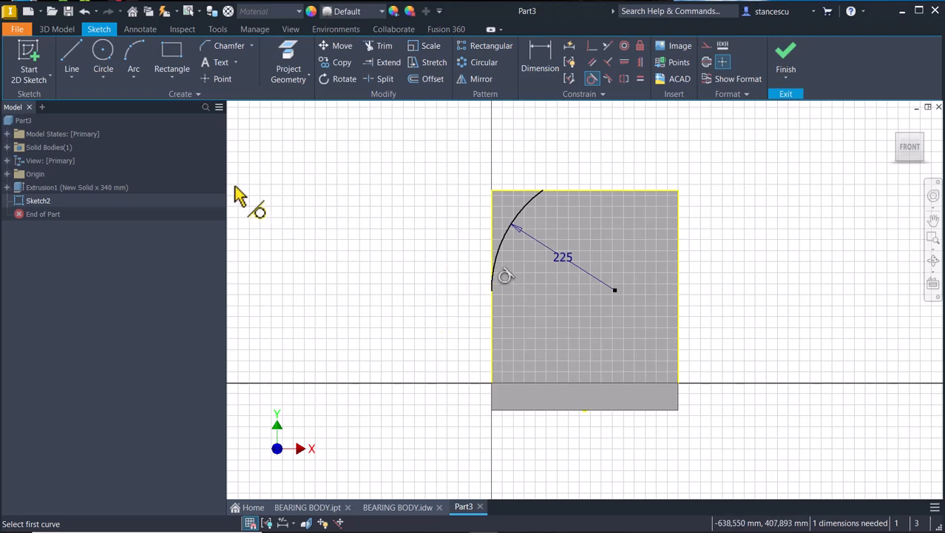
Draw a second arc from the upper edge to the right edge, tangent to the right edge, and make it equal to the first arc
click(138, 65)
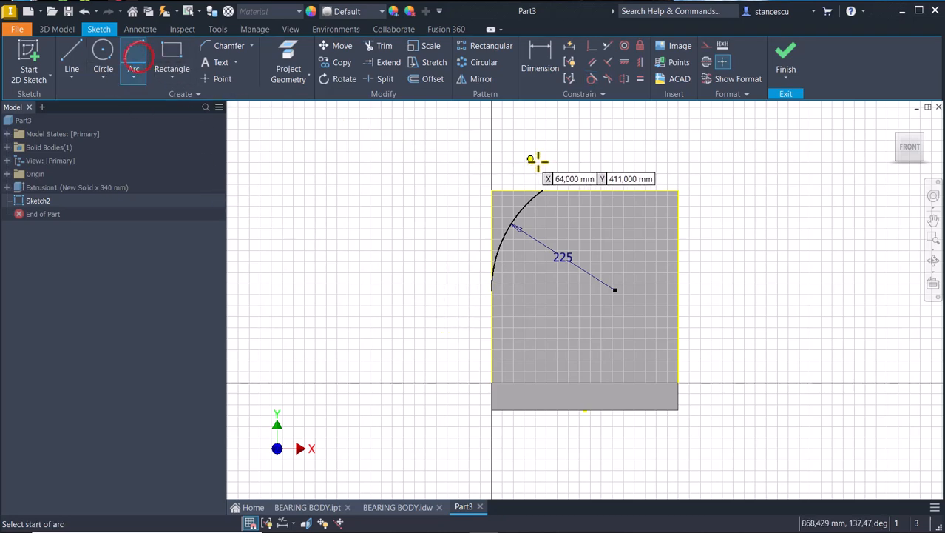
click(635, 190)
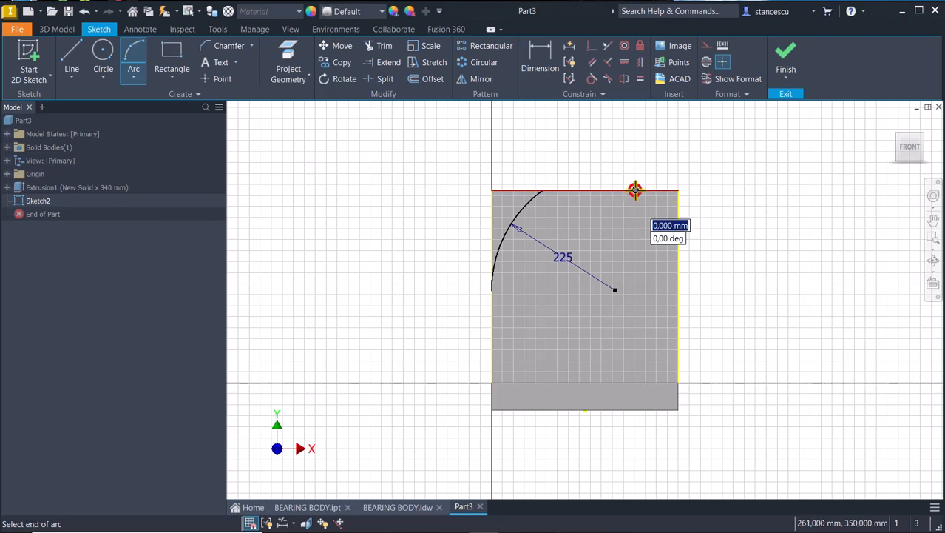
click(676, 273)
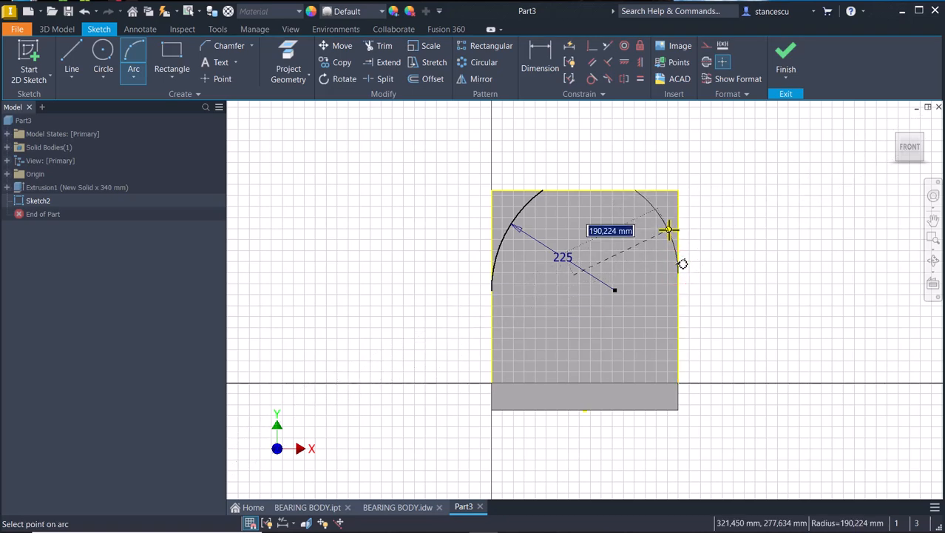
click(668, 230)
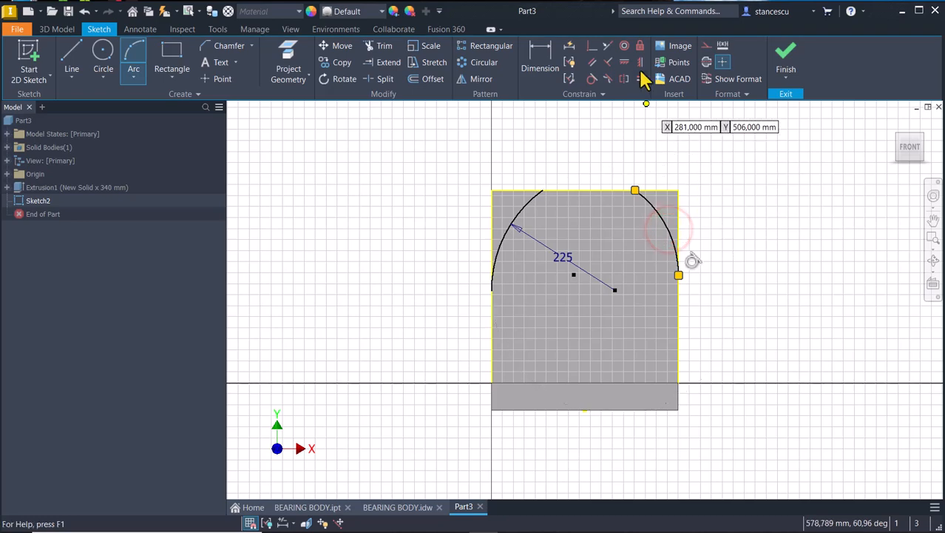
click(640, 78)
click(659, 216)
click(517, 214)
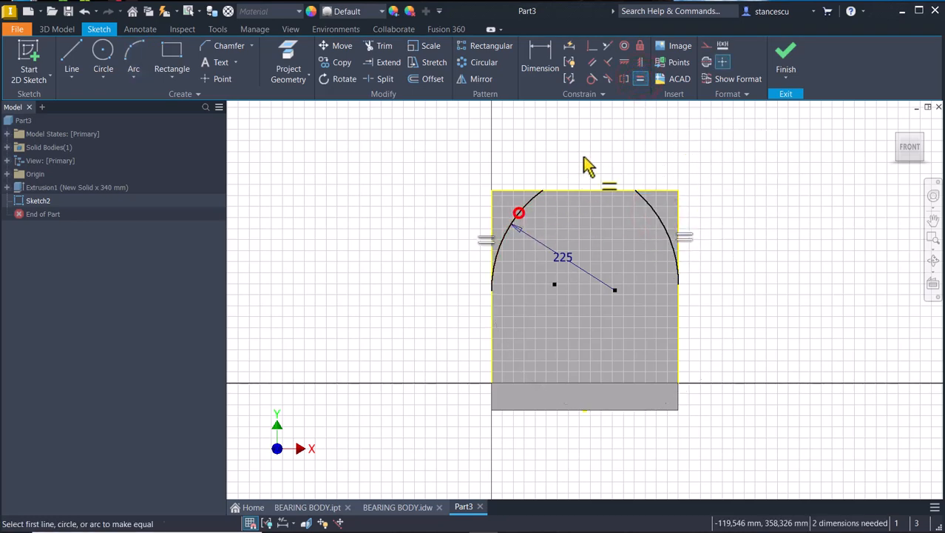
Dimension the horizontal distance between the two arcs' upper endpoints to 110 mm
click(540, 67)
click(543, 193)
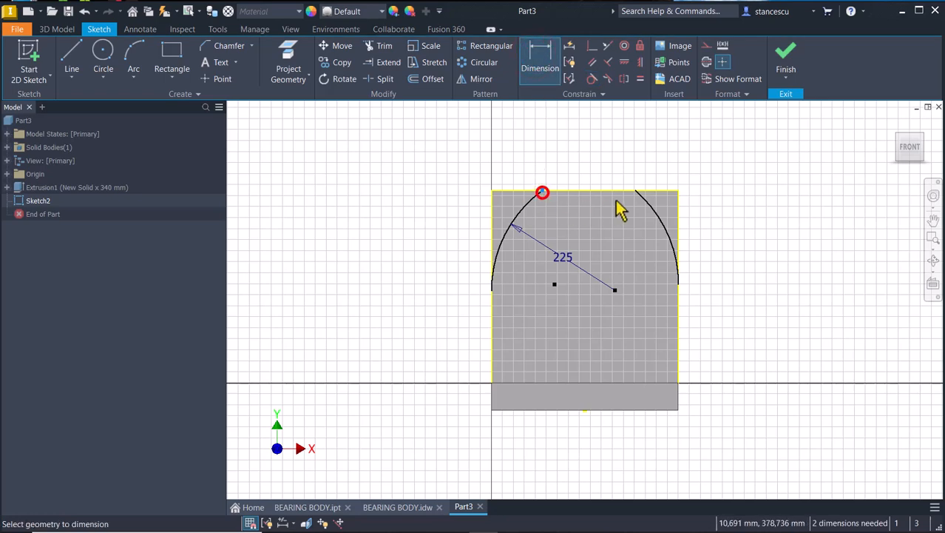
click(636, 191)
click(592, 158)
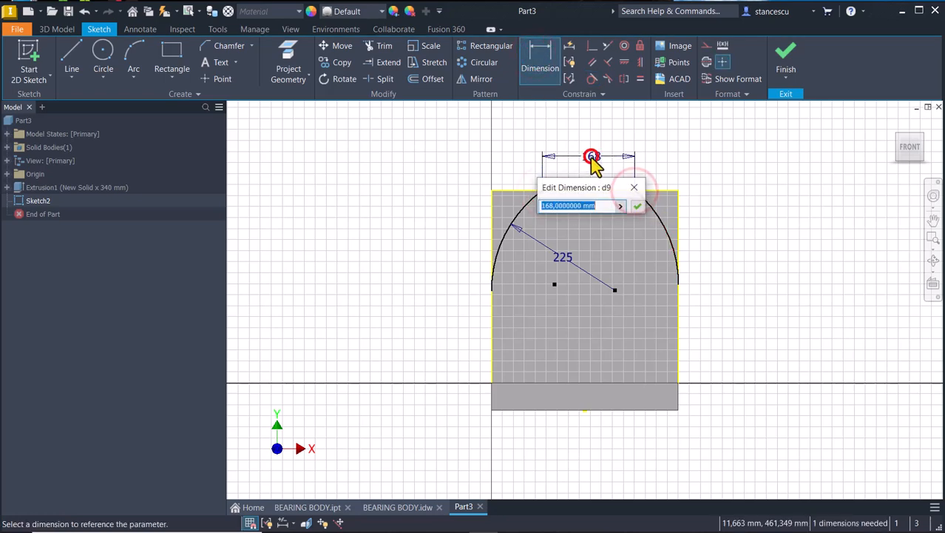
text(110)
key(Return)
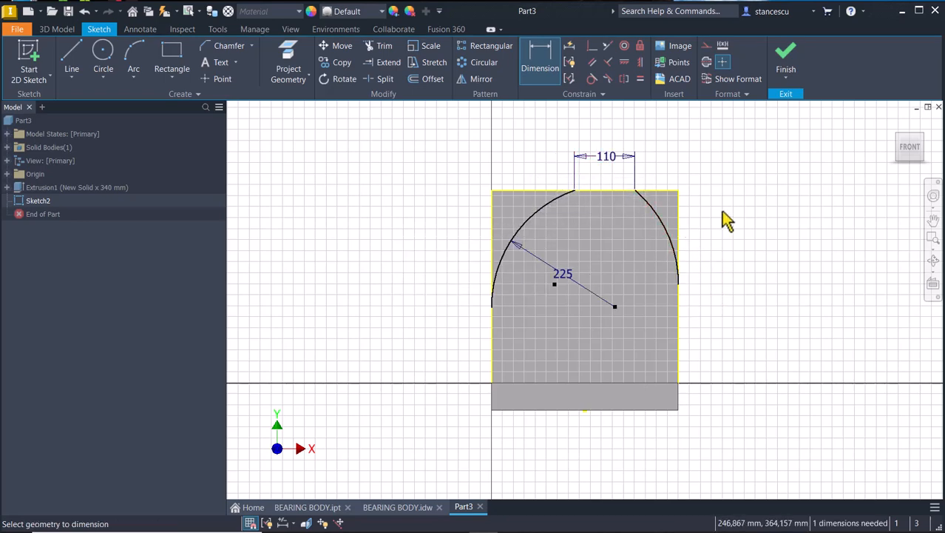
Draw a horizontal line along the face's upper edge joining the upper endpoints of the two arcs
click(72, 55)
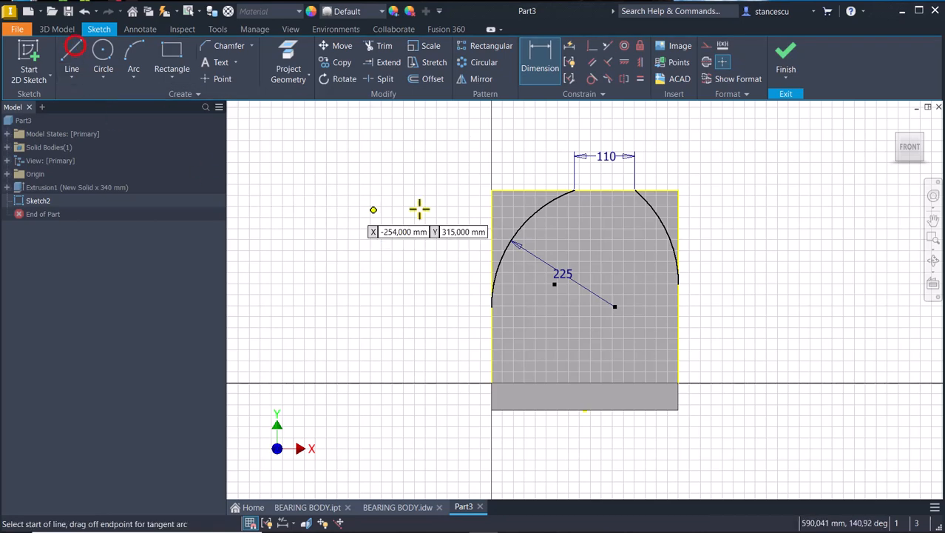
click(571, 189)
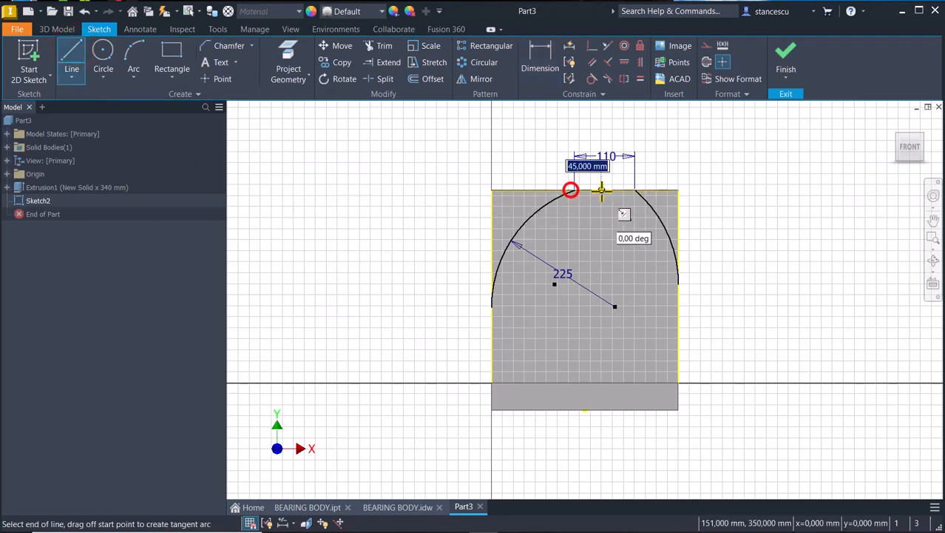
click(635, 190)
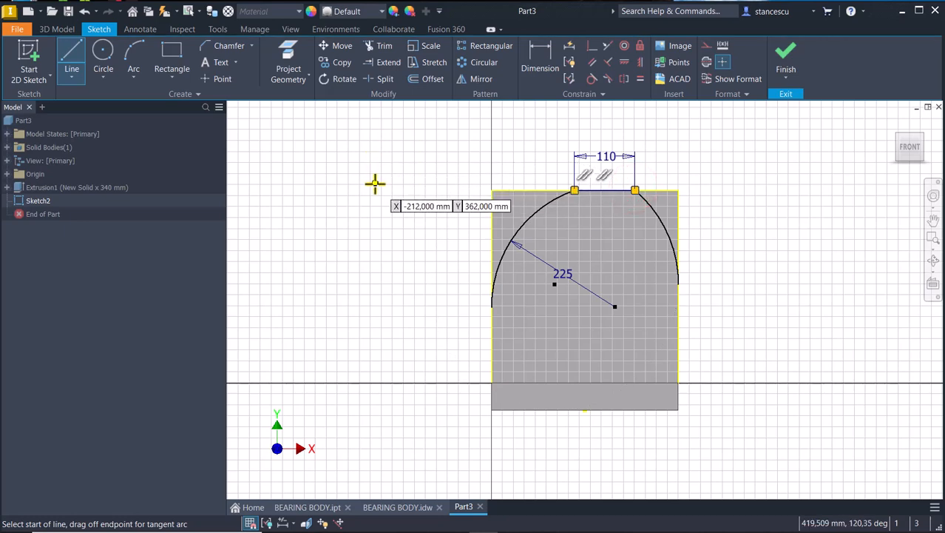
Slice the graphics at the sketch plane and align the top line's midpoint vertically with the origin point to centre the arch
key(F7)
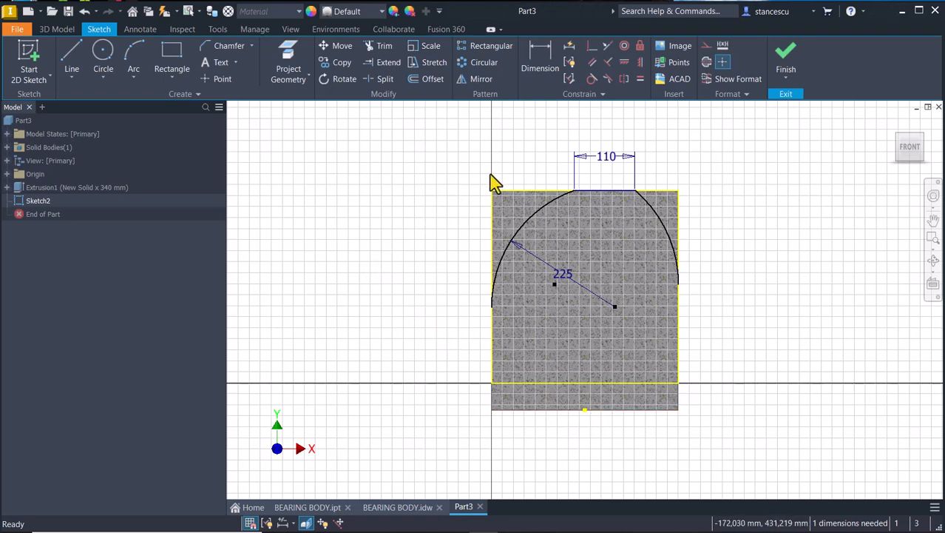
click(641, 63)
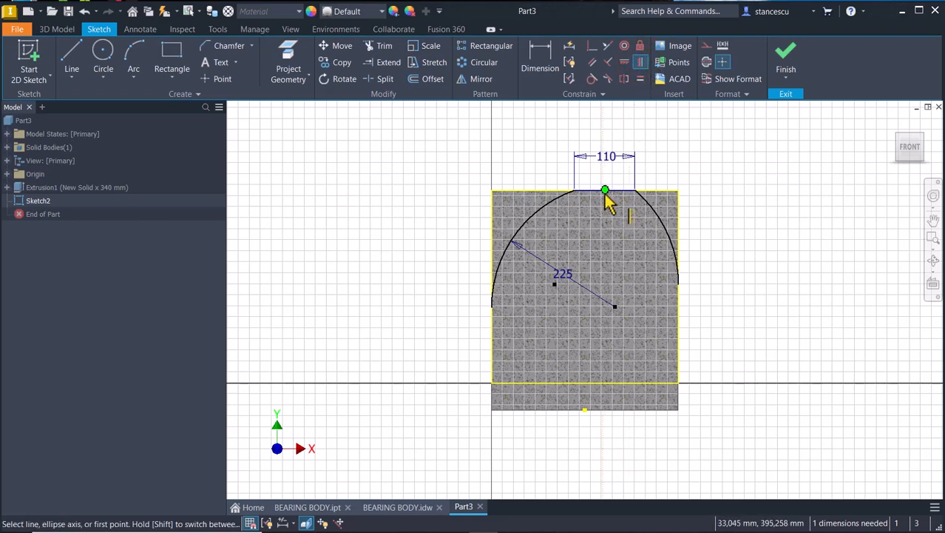
click(605, 191)
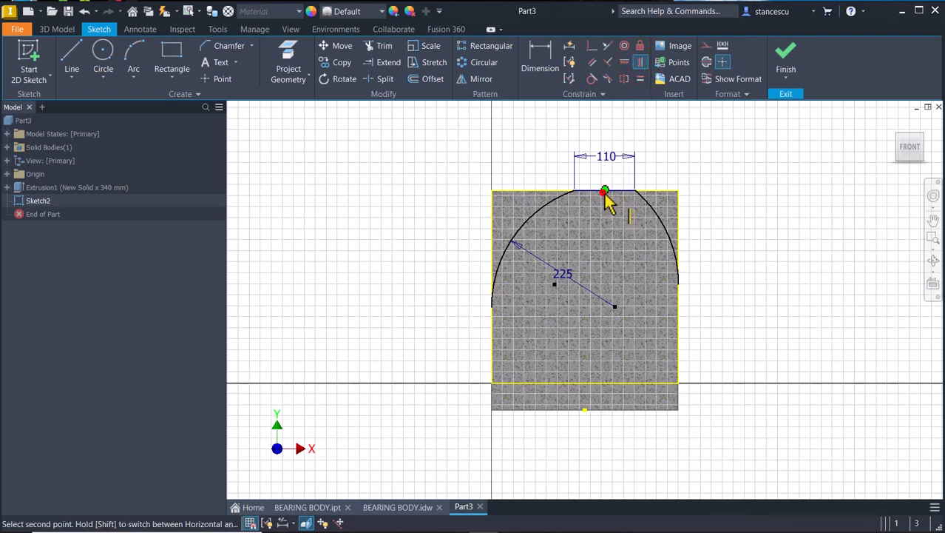
click(584, 410)
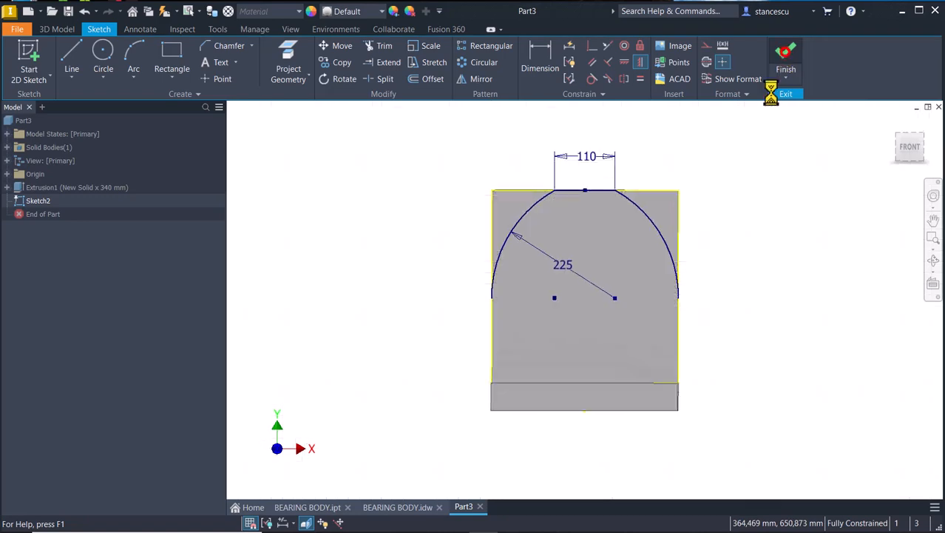
Extrude the two corner regions outside the arch as a cut through all of the vertical leg
click(74, 58)
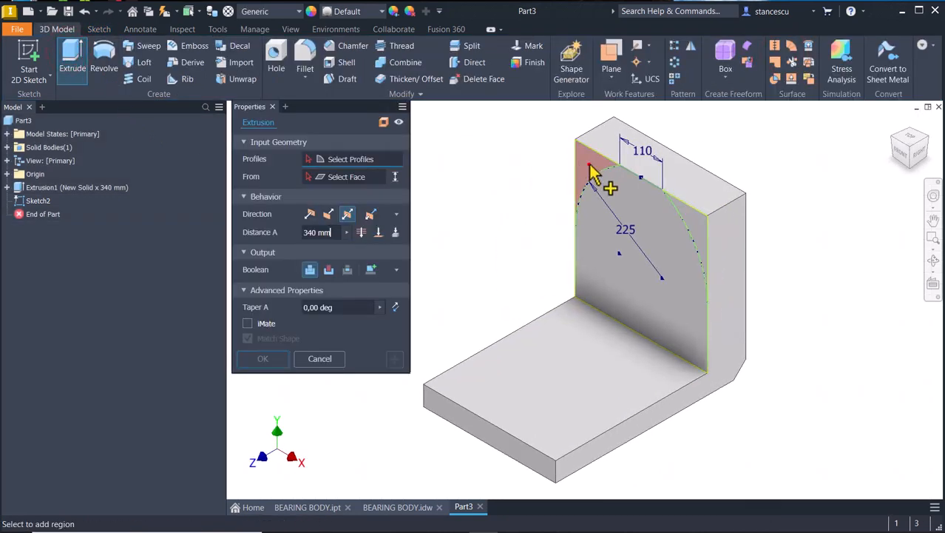
click(592, 174)
click(697, 214)
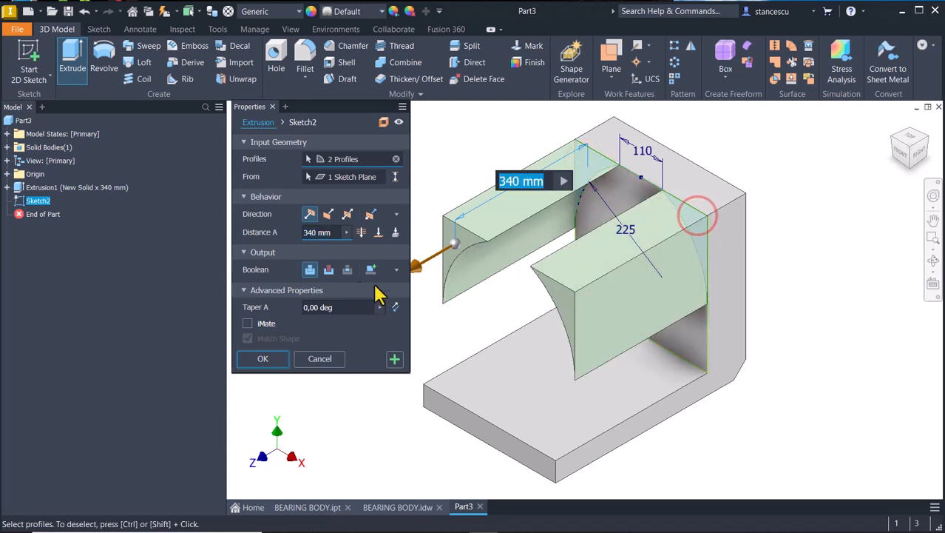
click(328, 270)
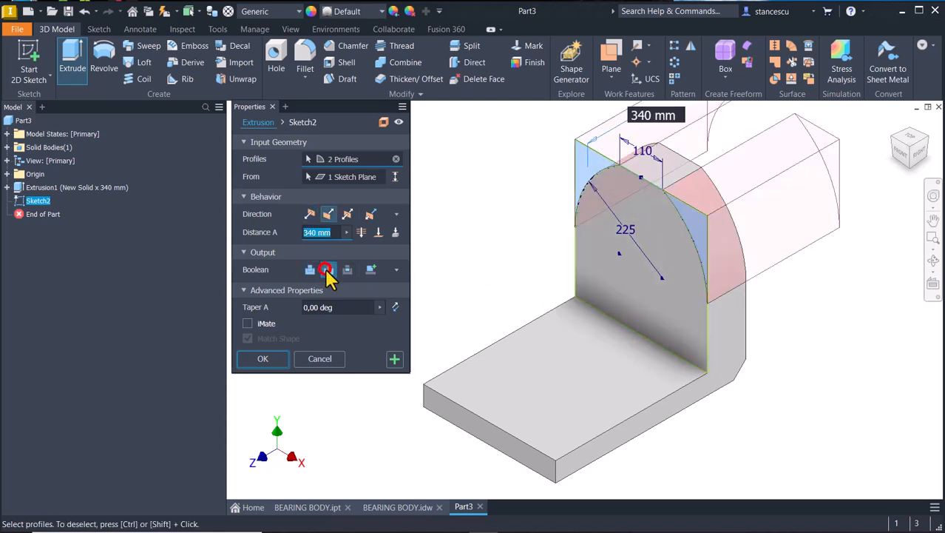
click(361, 232)
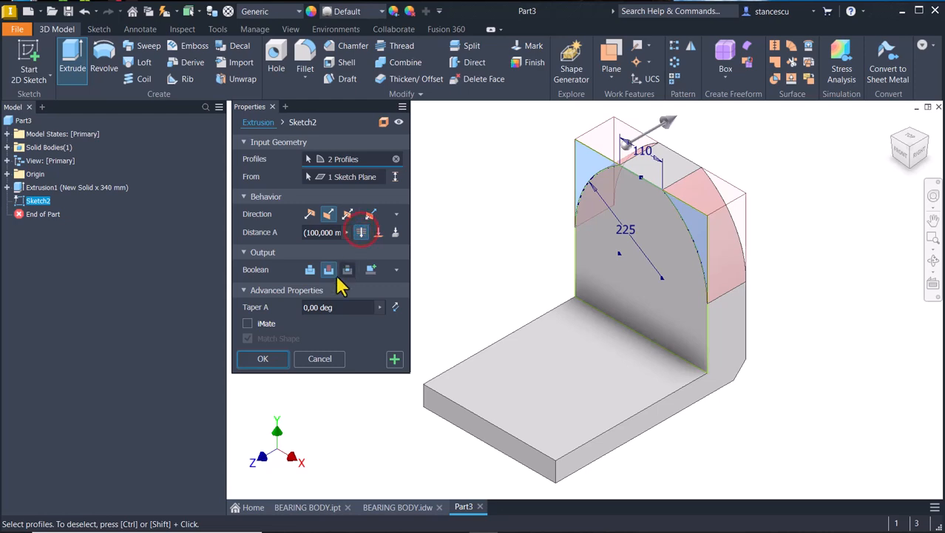
click(257, 360)
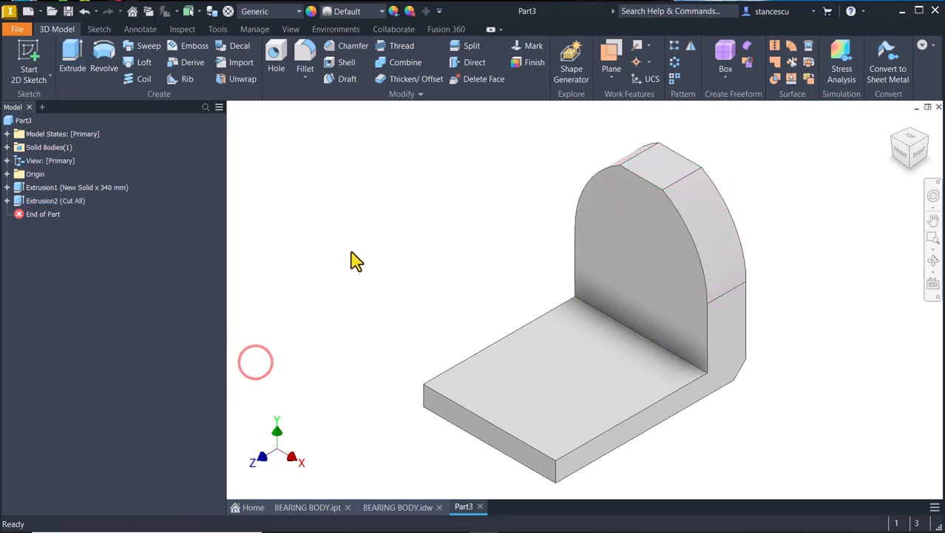
key(Num_Lock)
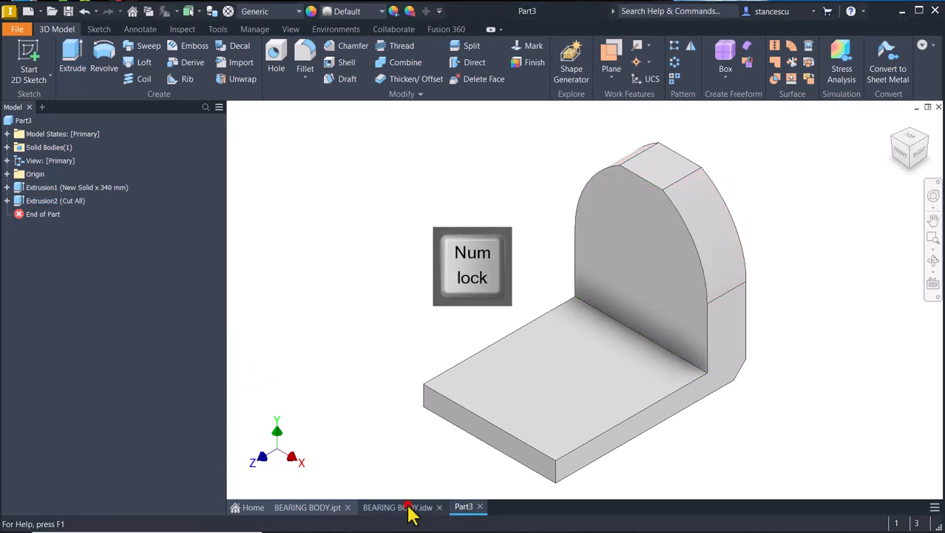
Check the web profile in the BEARING BODY drawing and start a sketch on the part's YZ plane with the graphics sliced
click(405, 506)
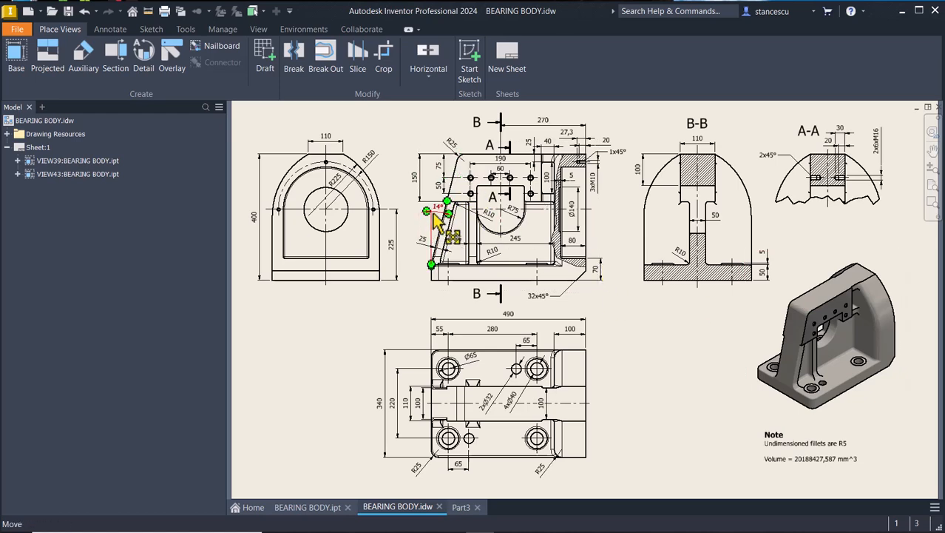
scroll(439, 212, up, 5)
middle_drag(440, 222, 433, 417)
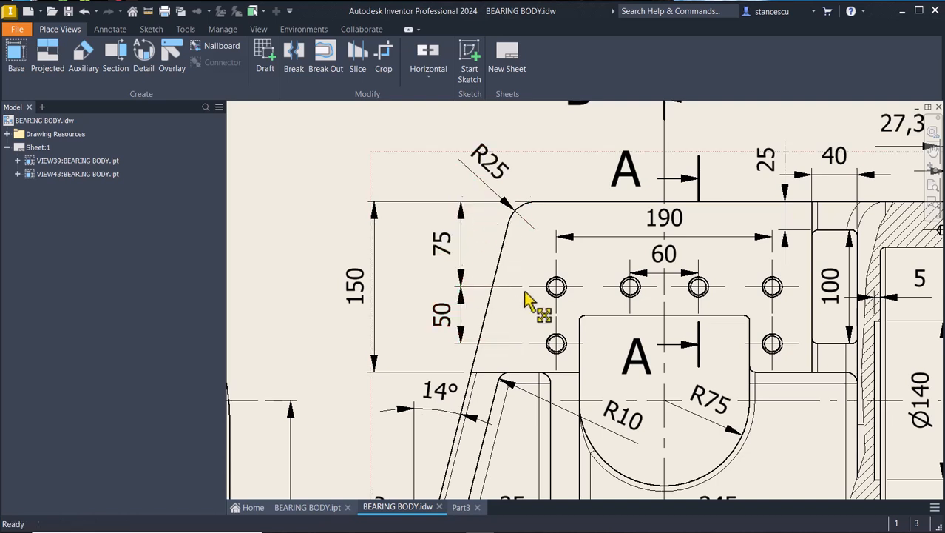
click(460, 508)
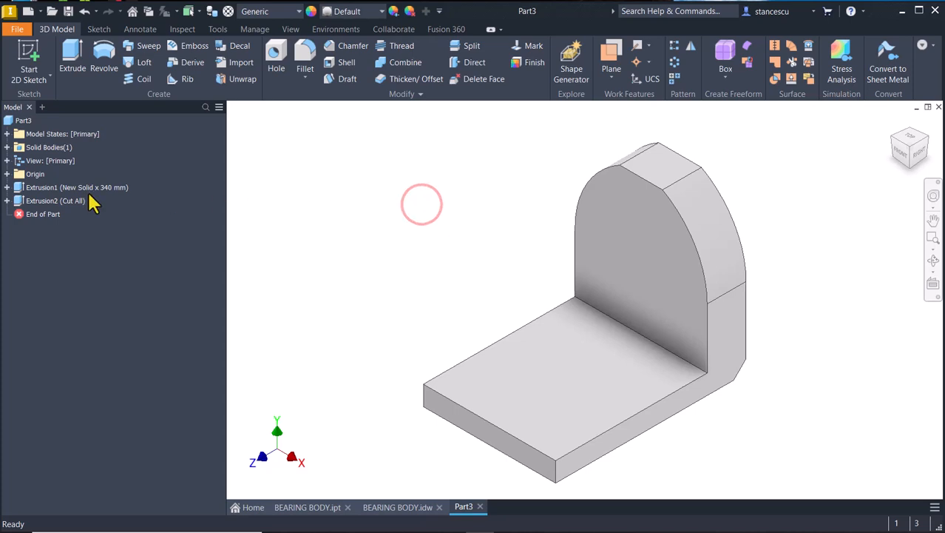
click(8, 174)
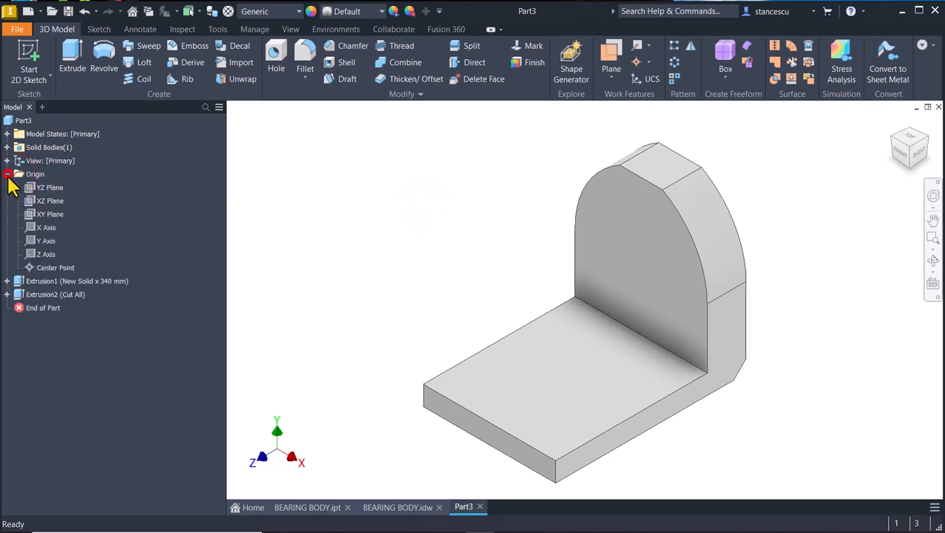
click(55, 188)
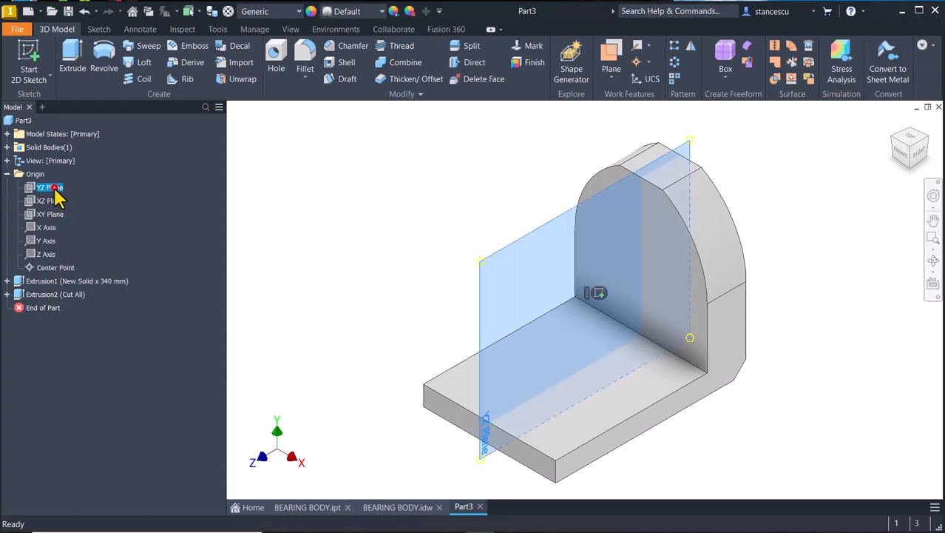
click(597, 294)
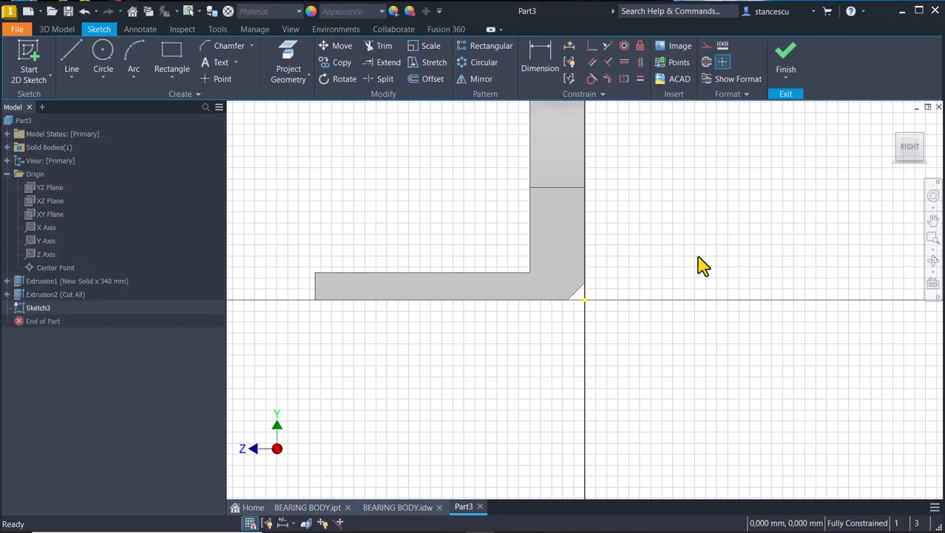
key(F7)
key(Home)
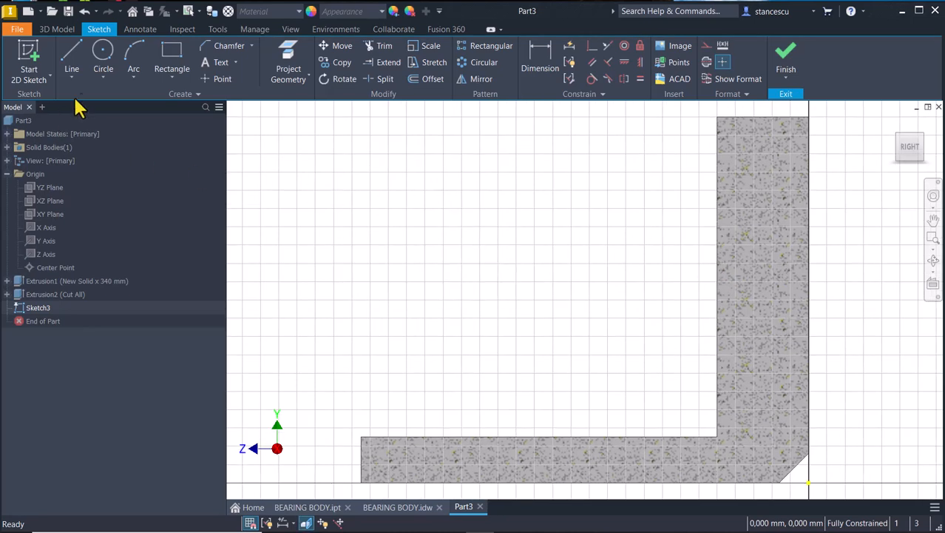
Draw a horizontal line from the leg's upper inner corner, a tangent arc, and a slanted line down to the base's upper front corner
click(72, 64)
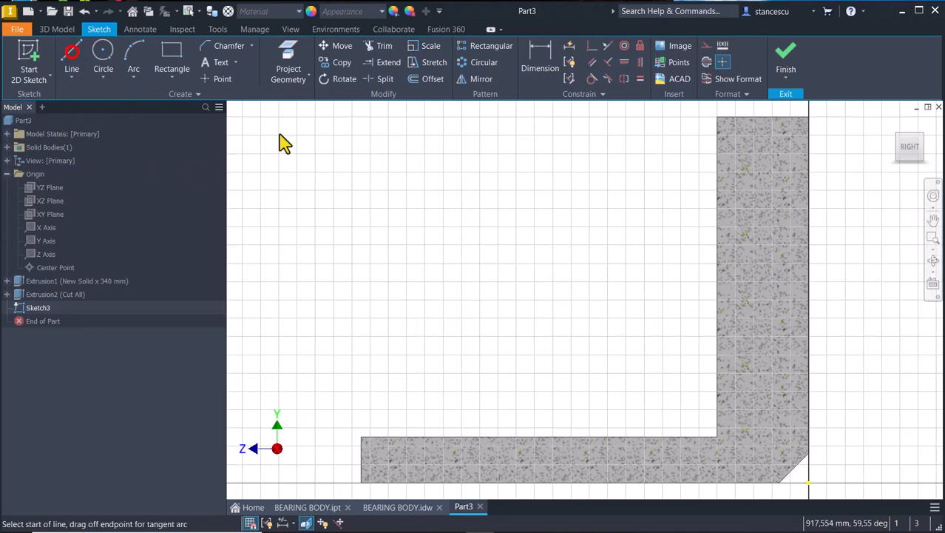
click(716, 116)
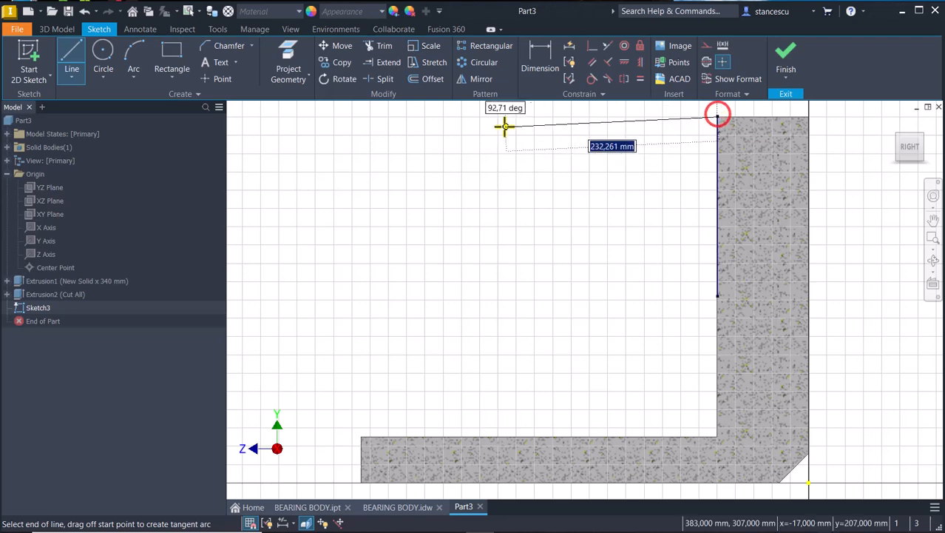
click(471, 115)
drag(471, 116, 437, 150)
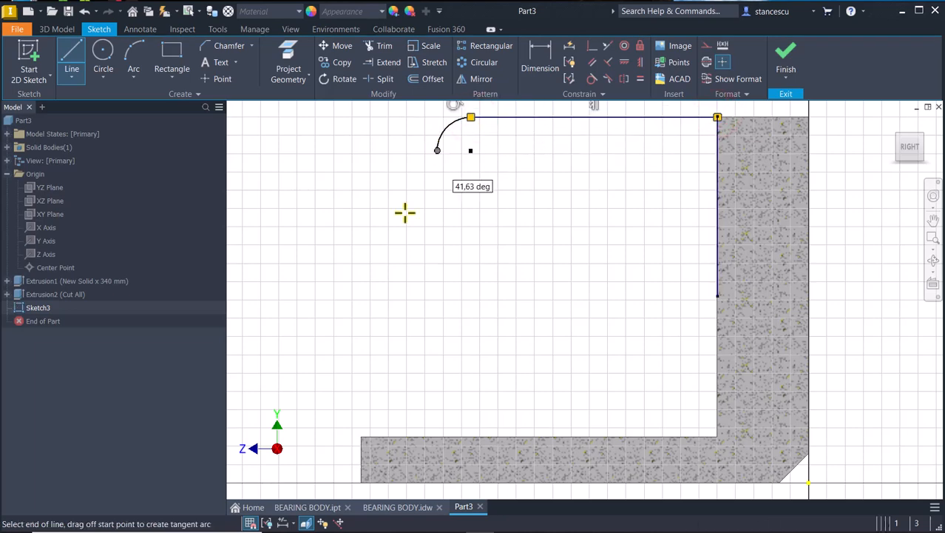
click(361, 437)
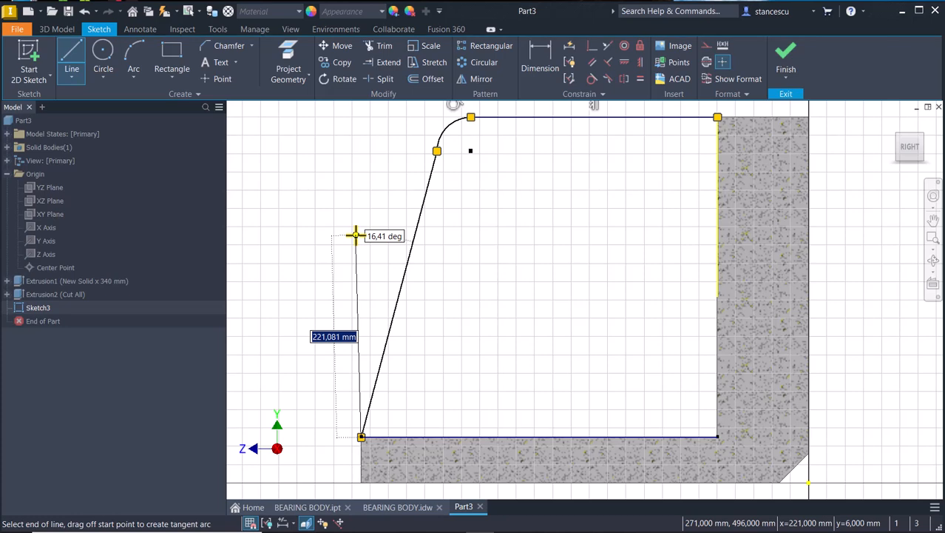
key(Escape)
Apply a tangent constraint between the slanted line and the corner arc
click(362, 438)
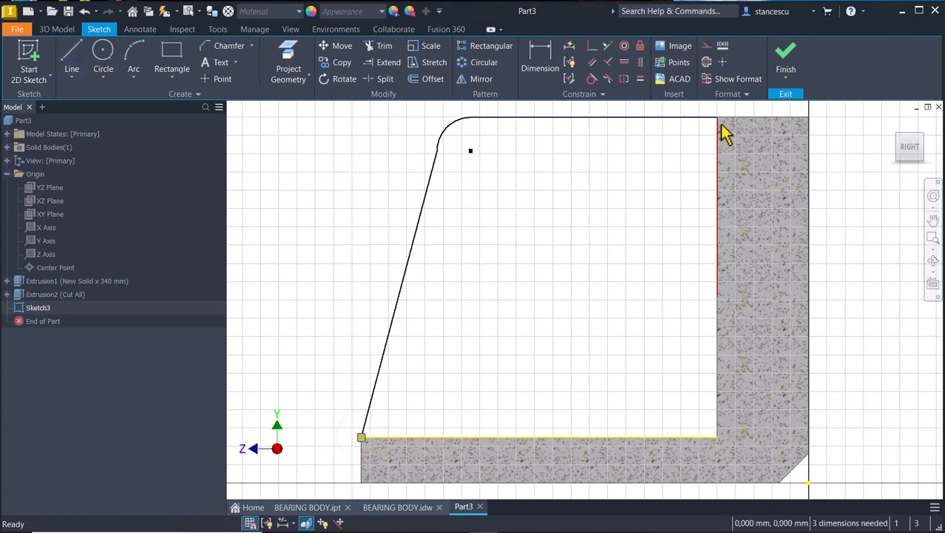
drag(718, 118, 638, 193)
click(632, 185)
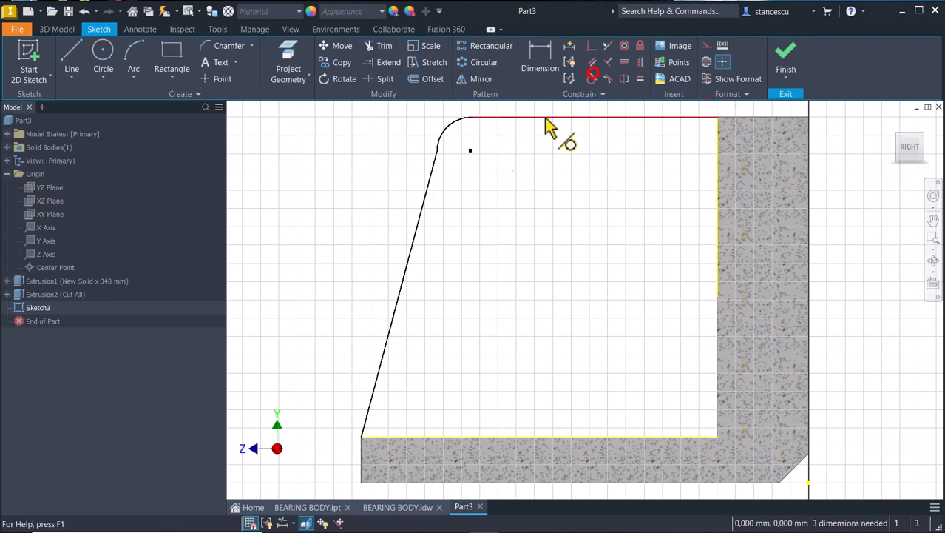
click(431, 169)
click(444, 135)
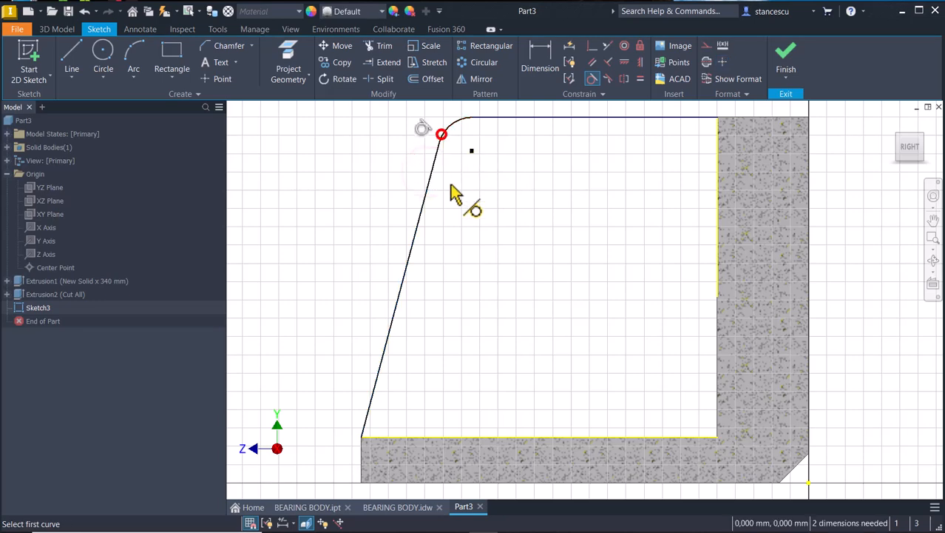
Dimension the corner arc's radius to 25 mm
click(530, 60)
middle_drag(537, 199, 562, 278)
click(474, 220)
click(441, 190)
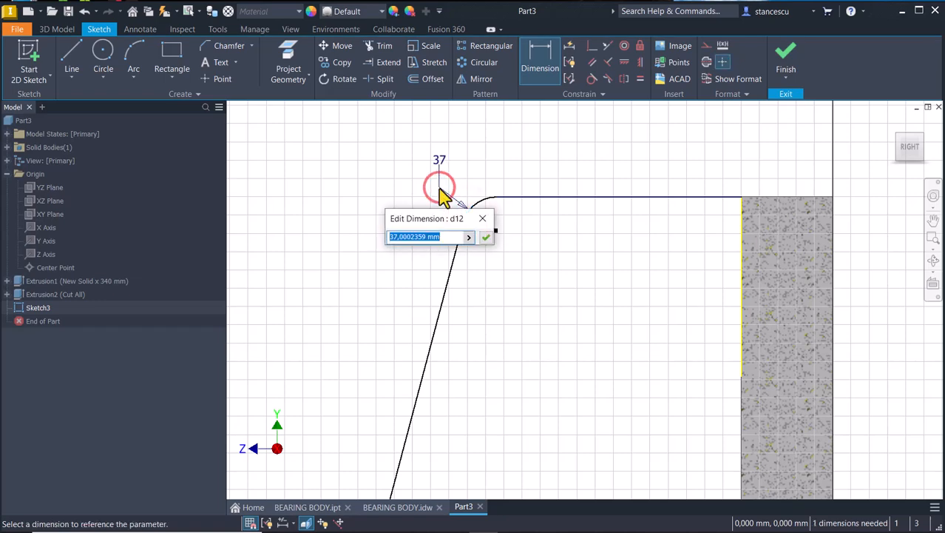
key(Return)
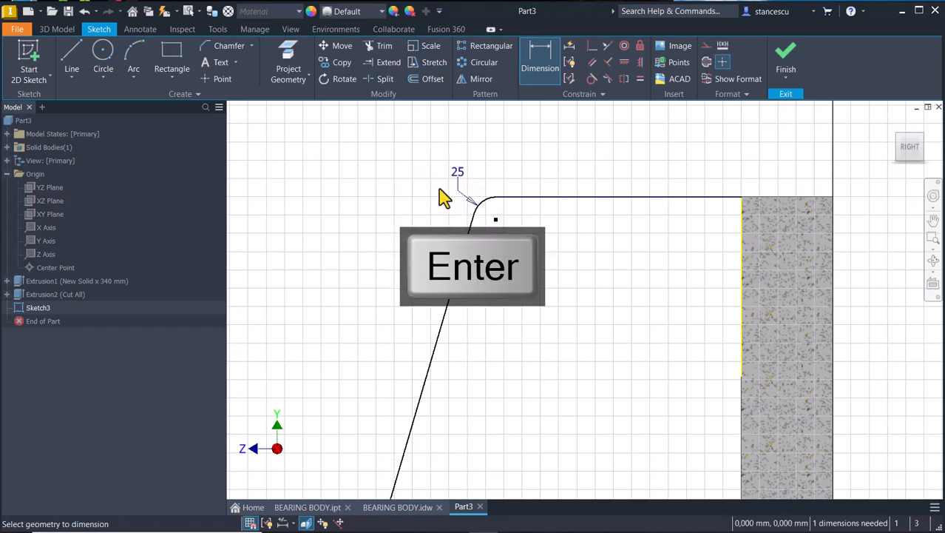
Dimension the angle between the base's vertical front edge and the slanted line to 14 degrees
middle_drag(551, 260, 581, 170)
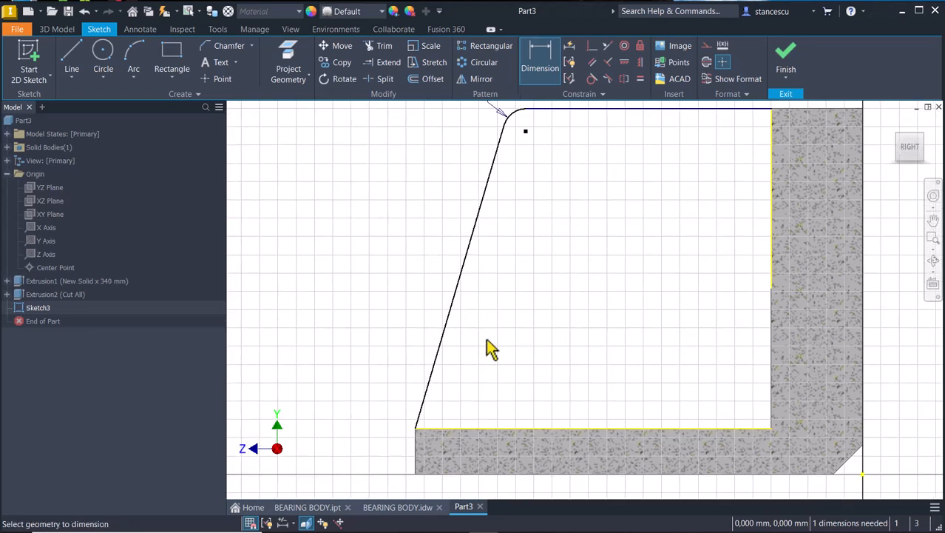
click(414, 443)
click(428, 382)
click(444, 219)
text(14)
key(Return)
key(Escape)
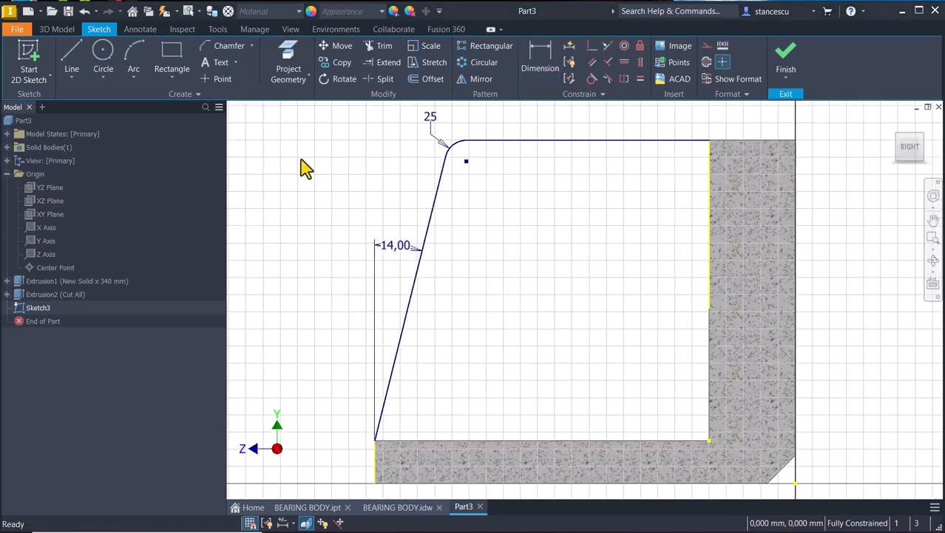
Close the web profile with lines along the base's upper surface and the leg's inner face, and finish the sketch
click(74, 57)
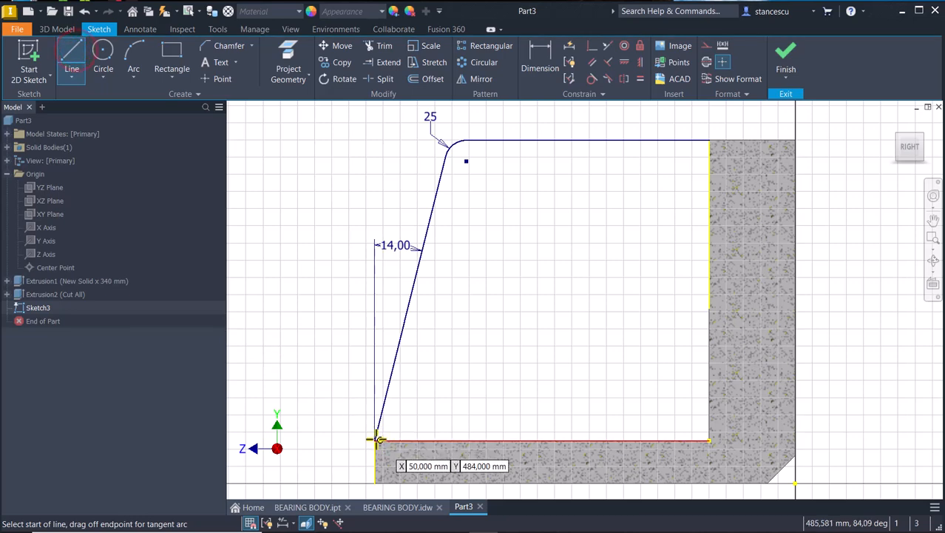
click(375, 436)
click(710, 441)
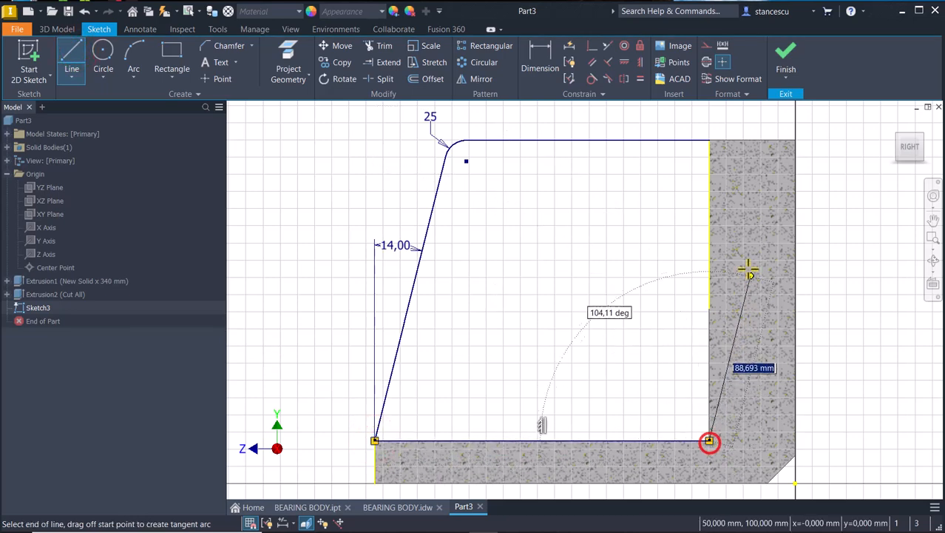
click(710, 140)
key(Escape)
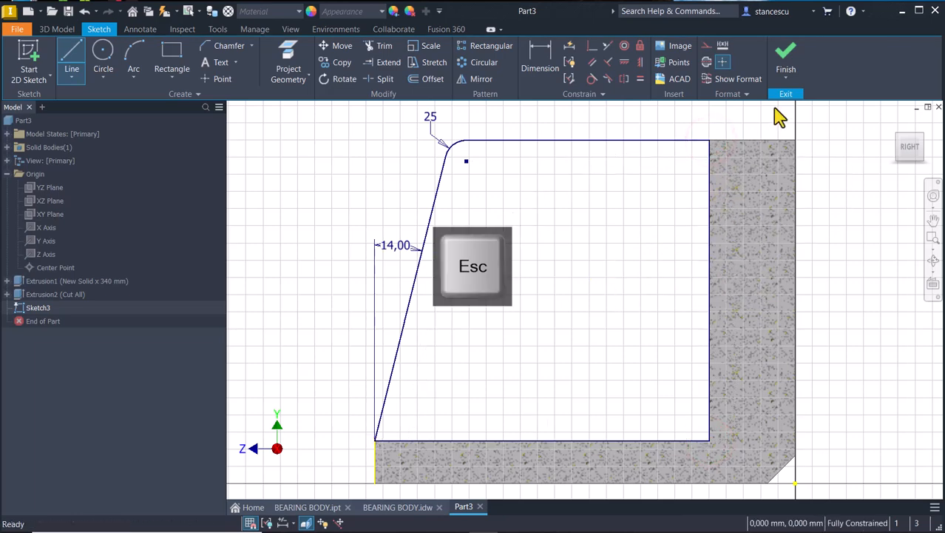
click(785, 59)
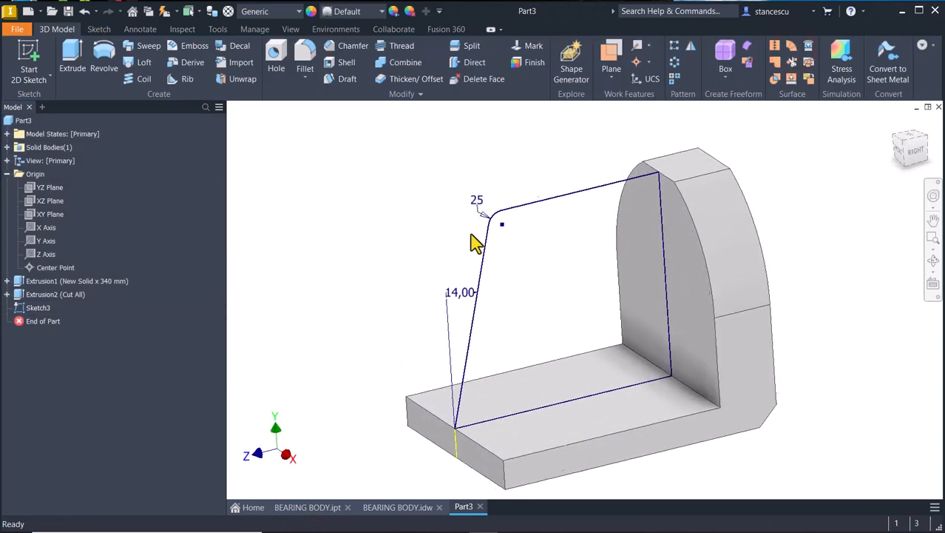
Extrude the web profile 50 mm symmetrically about the sketch plane, joining it to the body
click(75, 53)
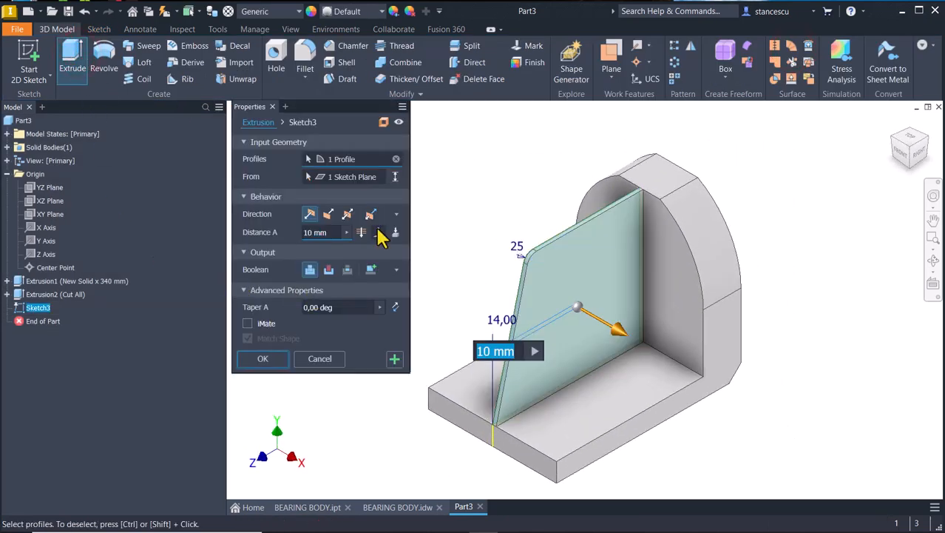
click(347, 215)
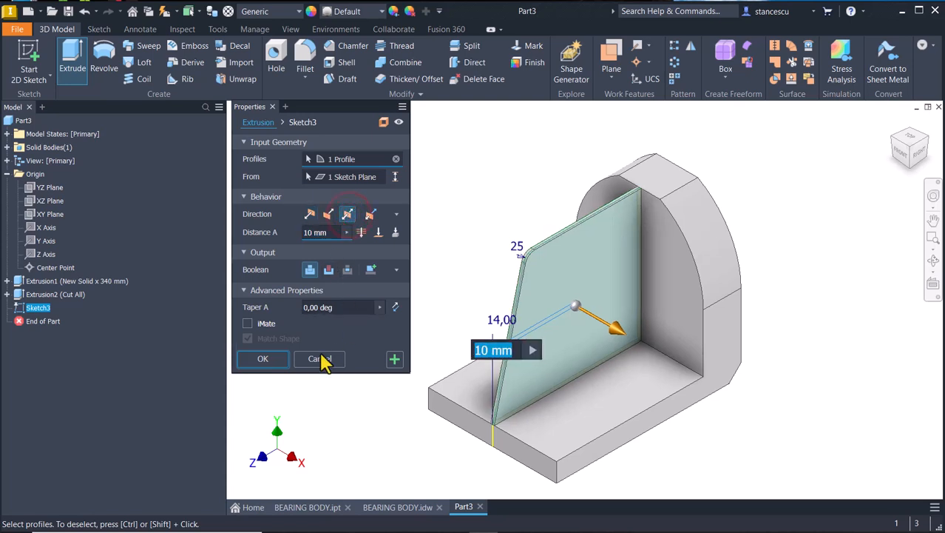
text(50)
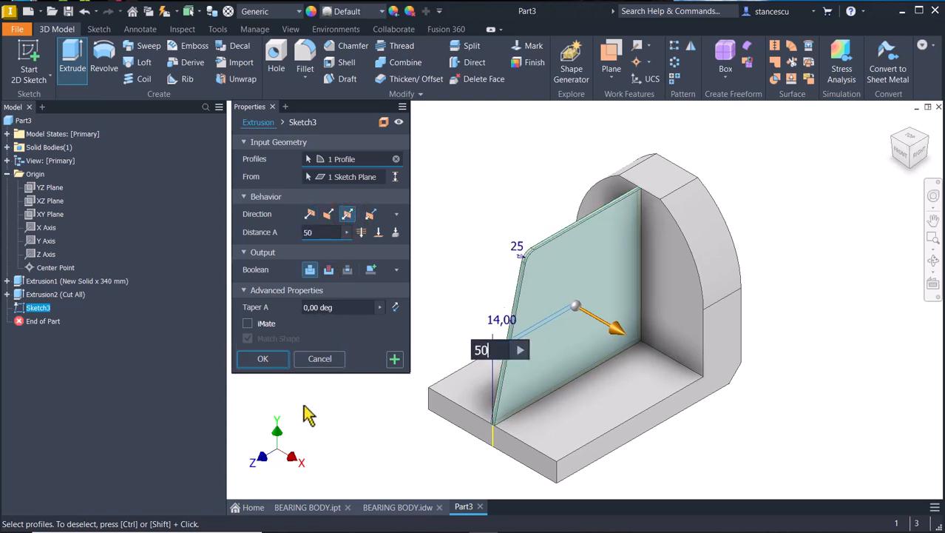
click(262, 362)
click(391, 277)
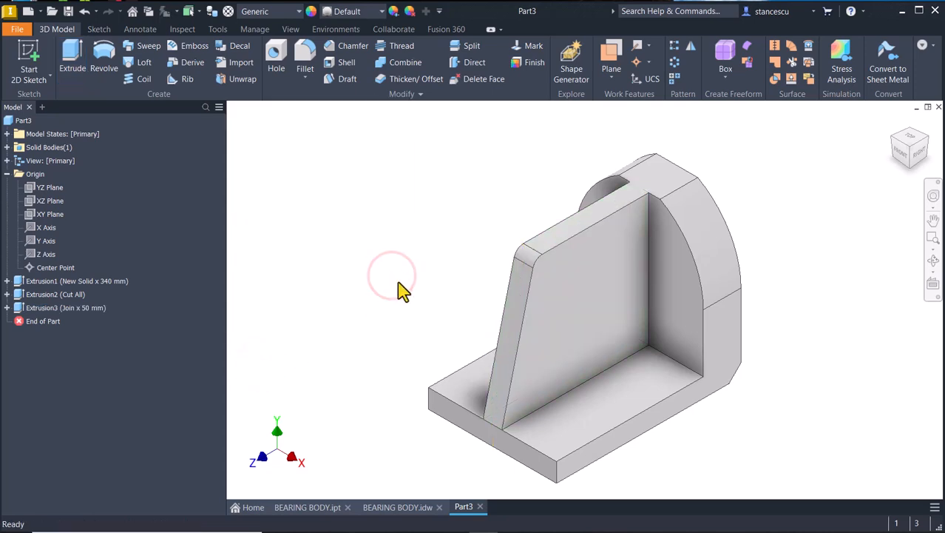
key(Num_Lock)
key(F6)
Review the BEARING BODY drawing and examine the web's side in the finished BEARING BODY.ipt model
click(392, 506)
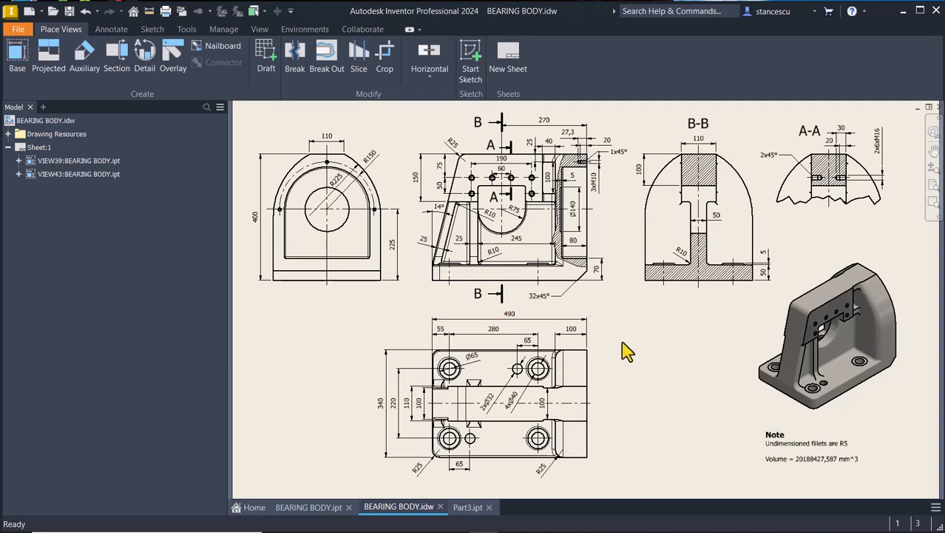
click(307, 508)
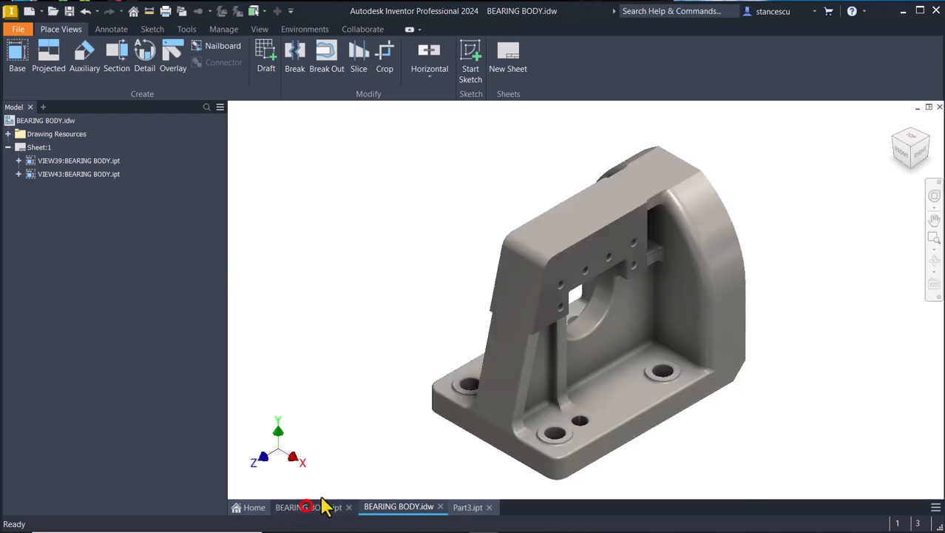
click(780, 321)
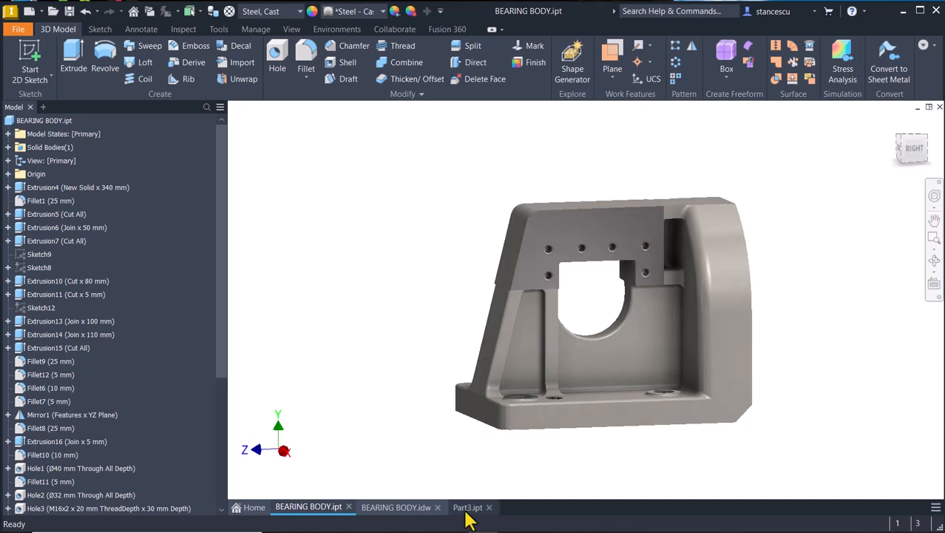
Examine the rectangular opening's size and position beside the vertical leg in the BEARING BODY.idw drawing
click(412, 507)
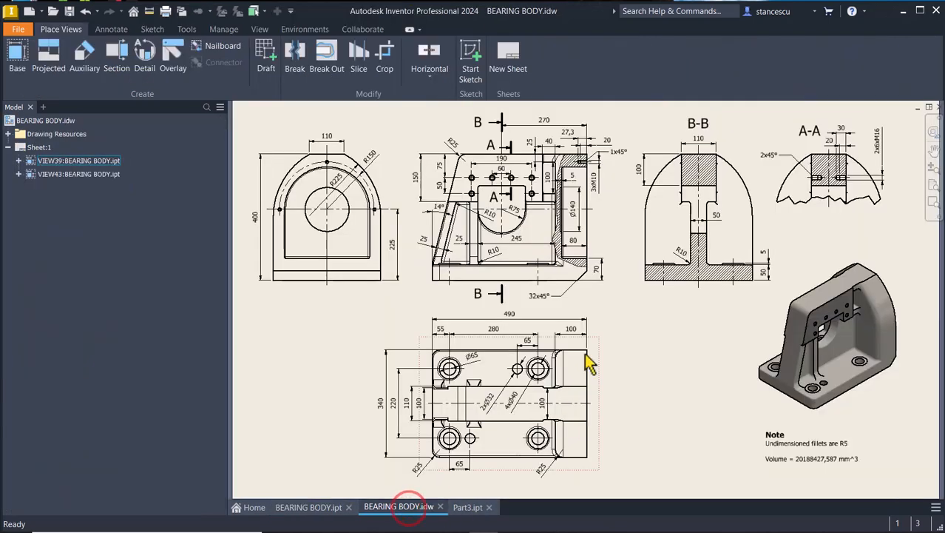
scroll(570, 168, up, 5)
mouse_move(569, 177)
middle_down()
mouse_move(601, 302)
mouse_move(642, 371)
middle_up()
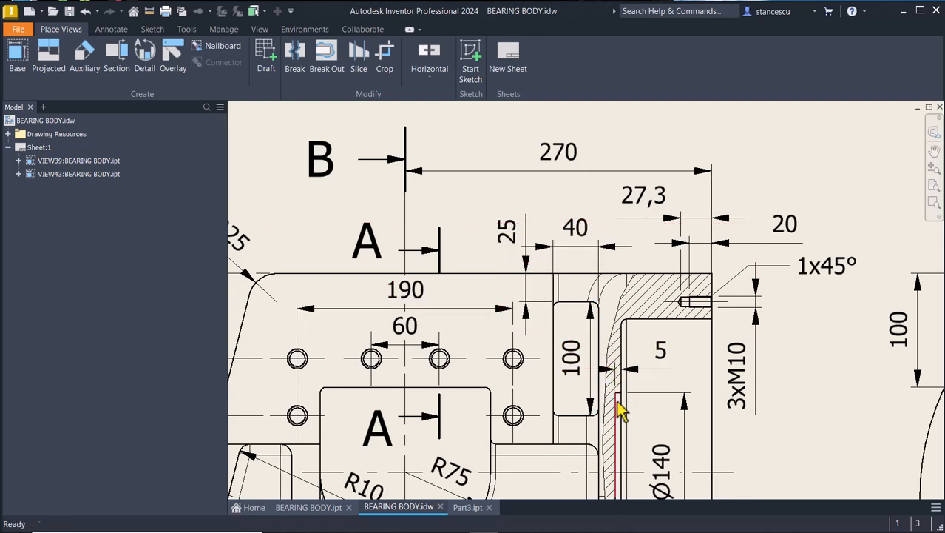
middle_drag(761, 369, 570, 327)
key(Home)
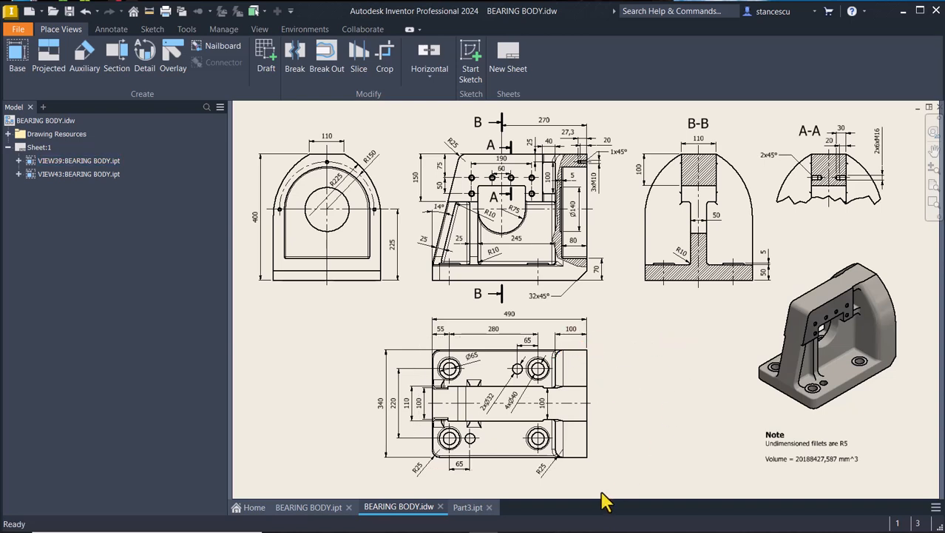
Switch to Part3.ipt, start a sketch on the YZ plane and slice the graphics at the sketch plane
click(467, 507)
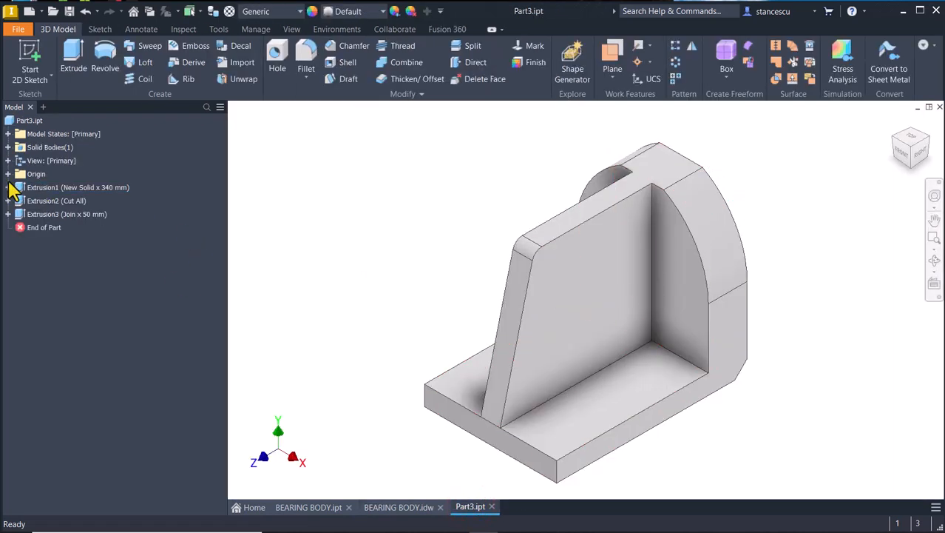
click(8, 174)
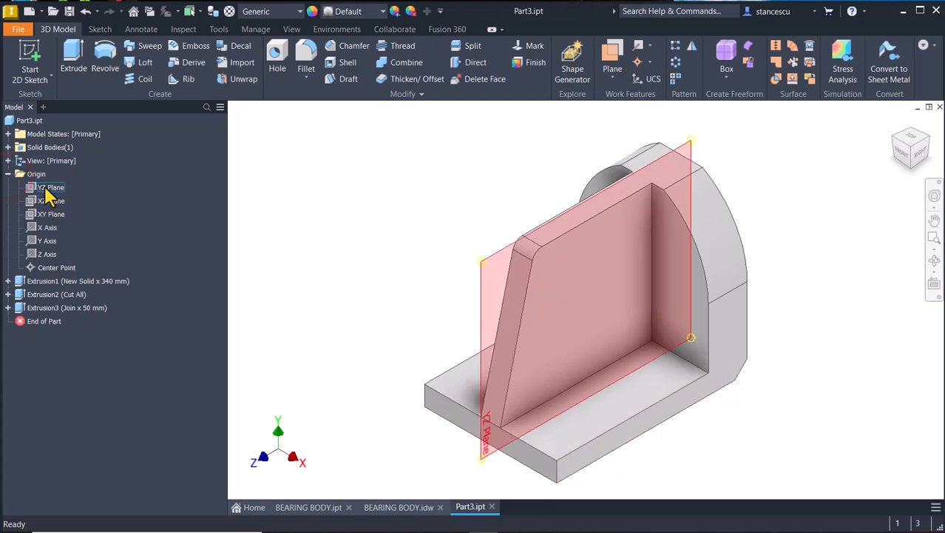
click(48, 187)
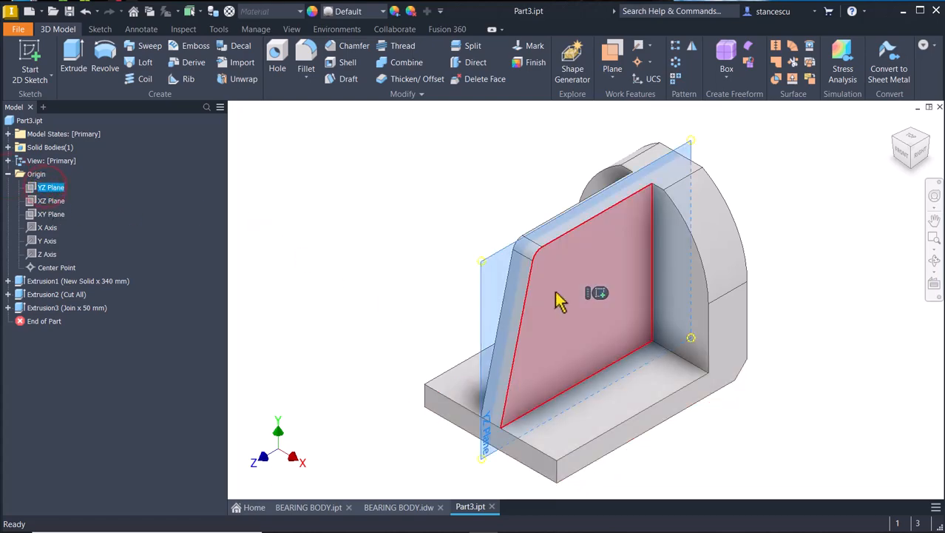
click(598, 294)
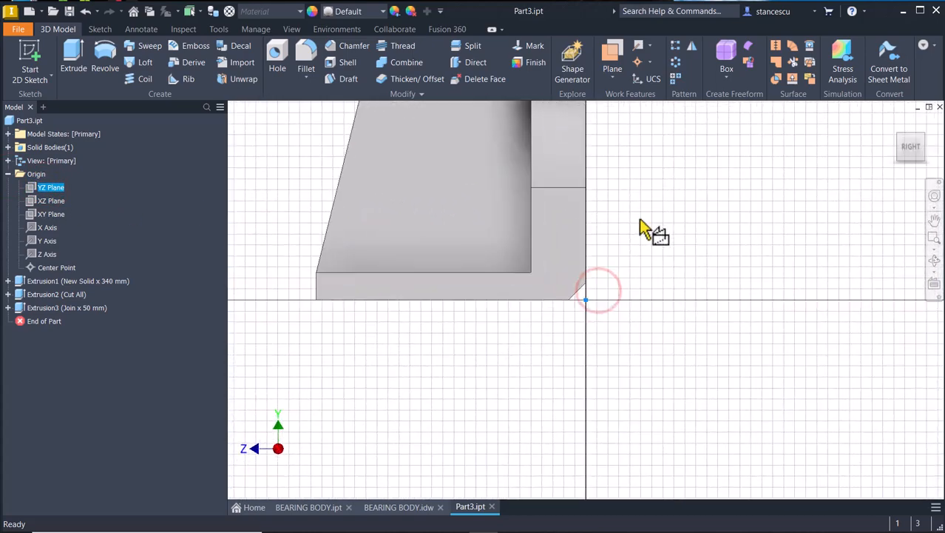
key(Num_Lock)
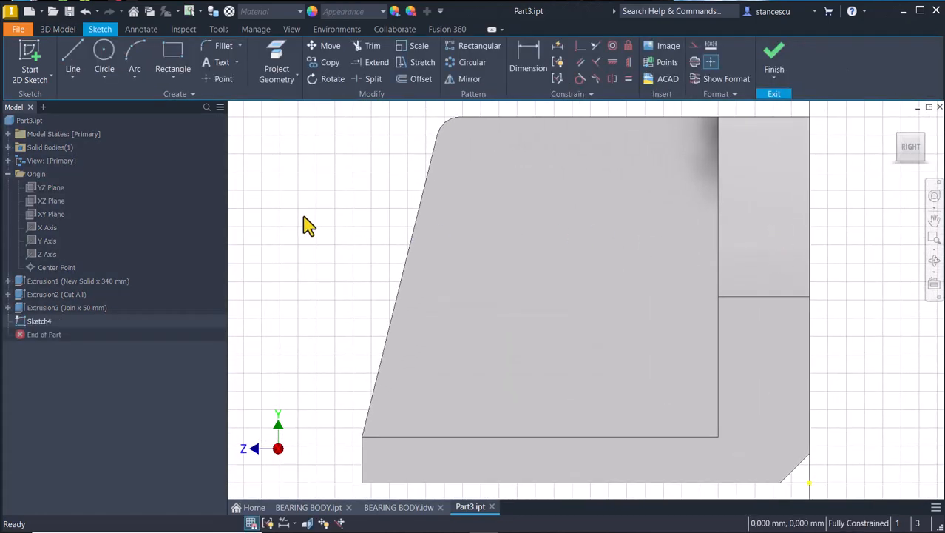
key(F7)
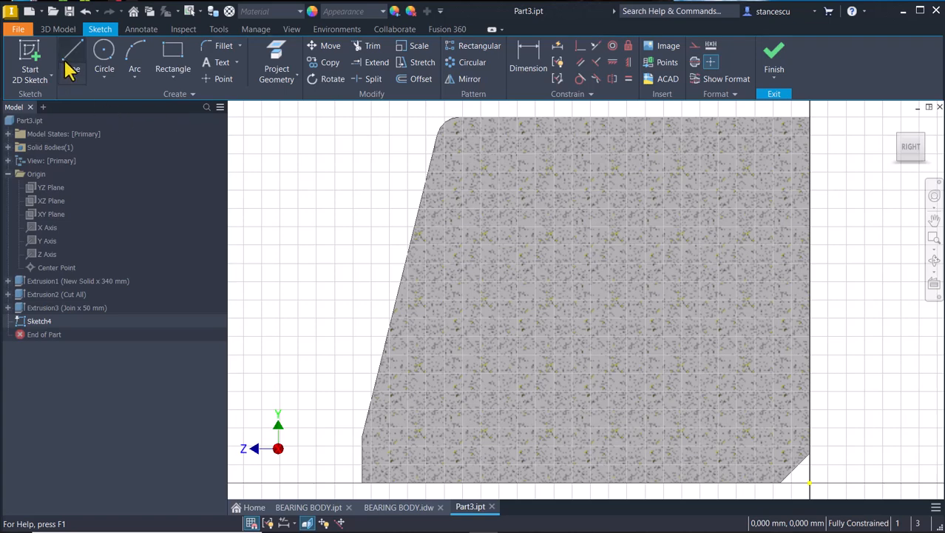
Draw a rectangle 40 mm wide and 100 mm high near the web's upper corner beside the vertical leg
click(184, 60)
click(676, 147)
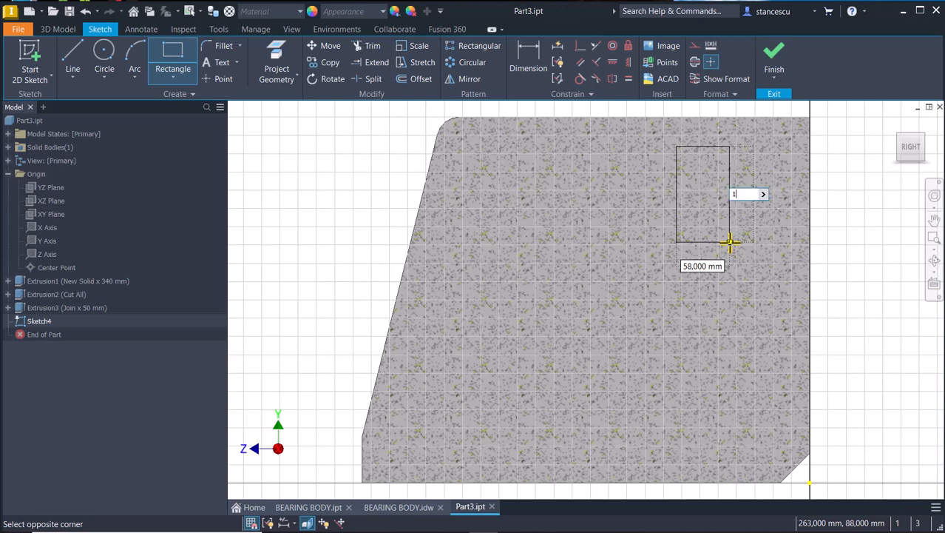
key(Tab)
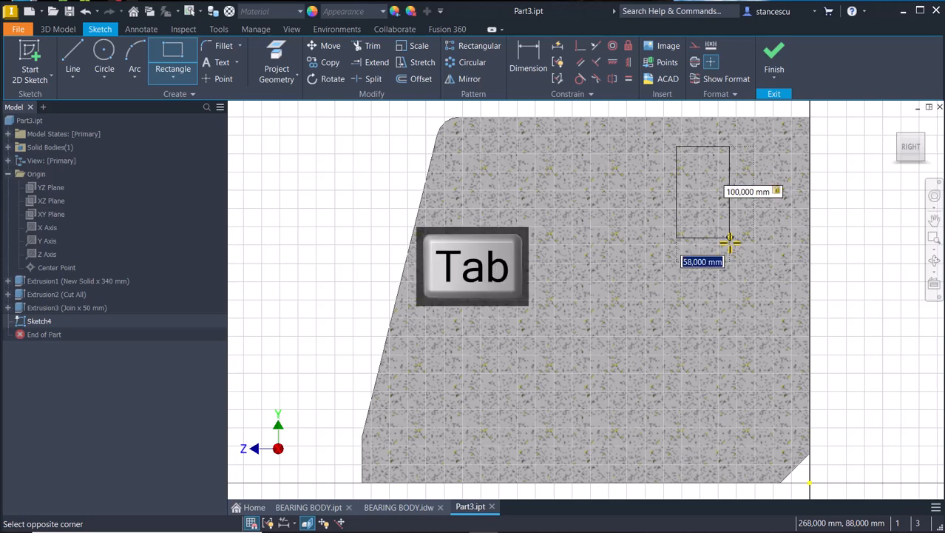
key(Return)
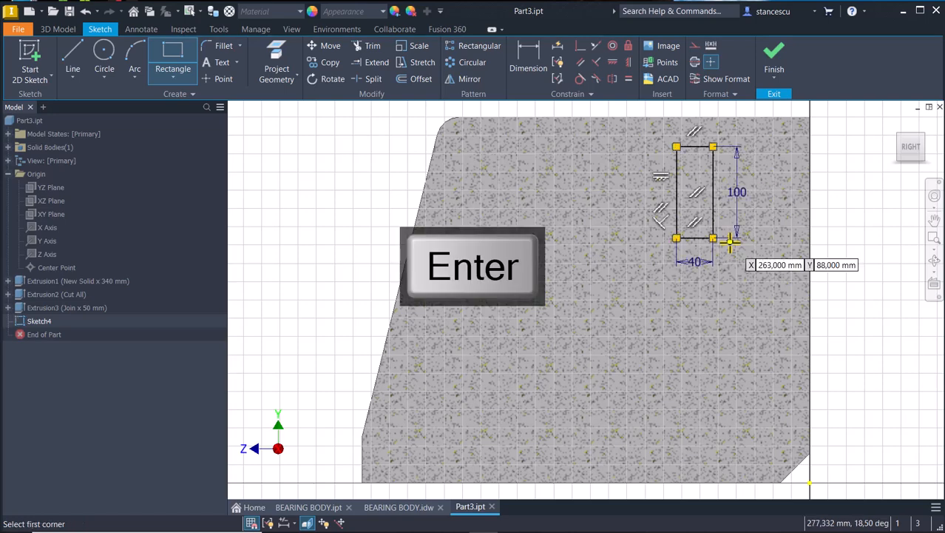
Dimension the distance between the rectangle's upper side and the web's top edge to 25 mm
click(534, 55)
click(688, 147)
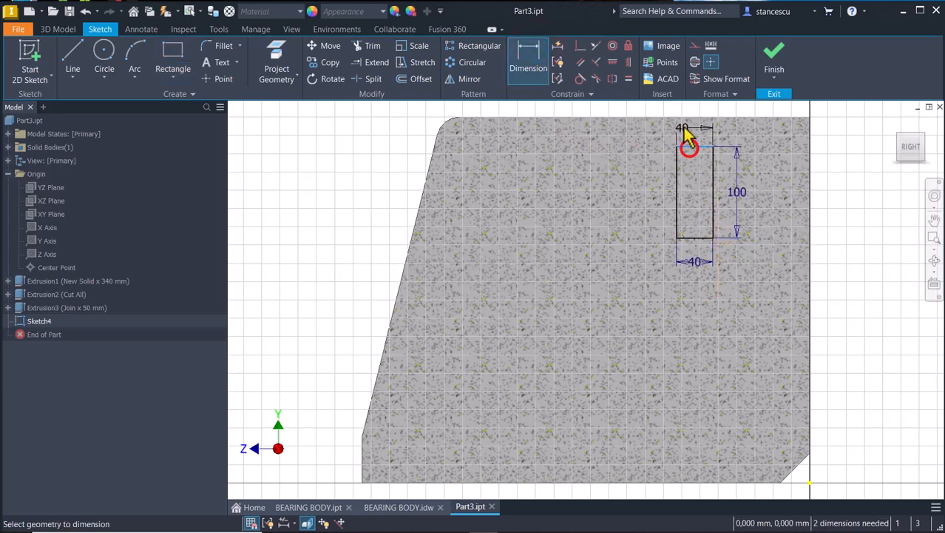
click(681, 117)
click(642, 139)
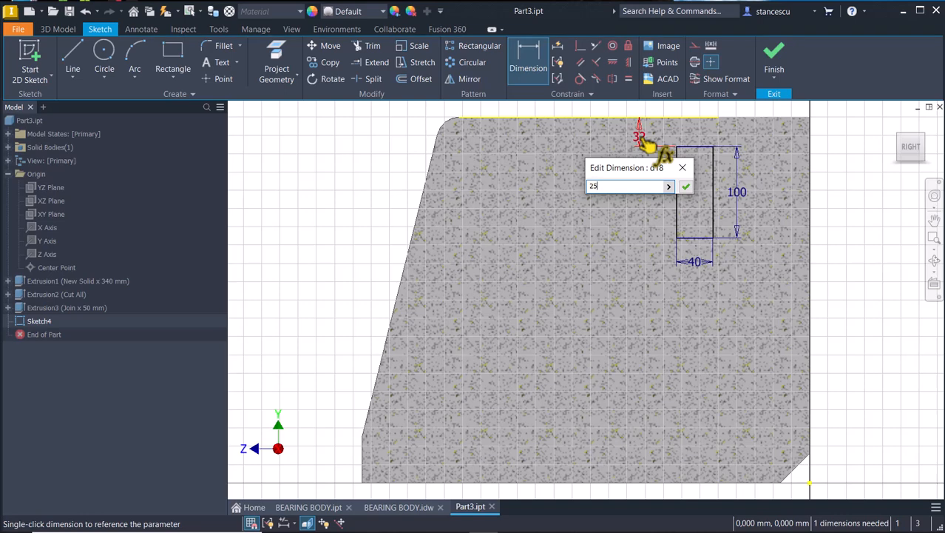
key(Return)
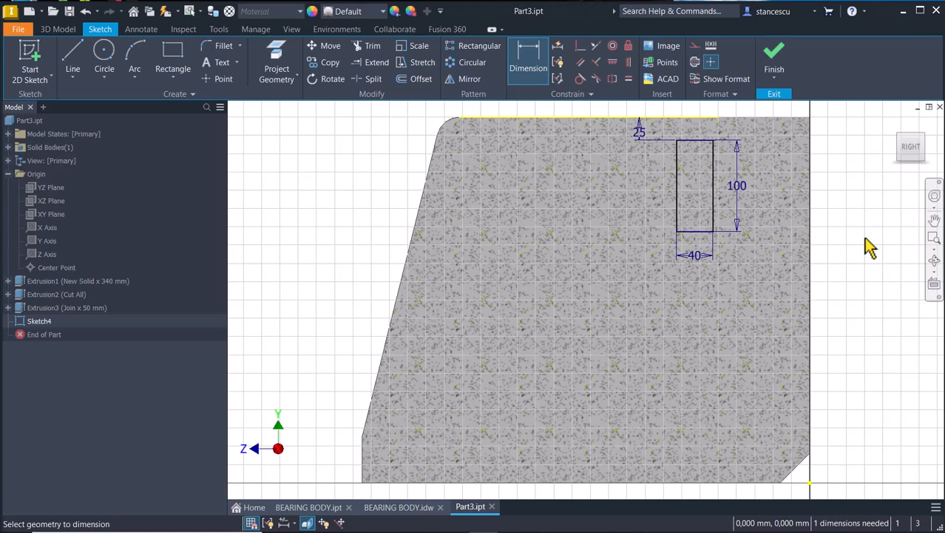
Project the vertical leg's inner edge into the sketch, showing the unsliced model for the selection and restoring the slice
key(F7)
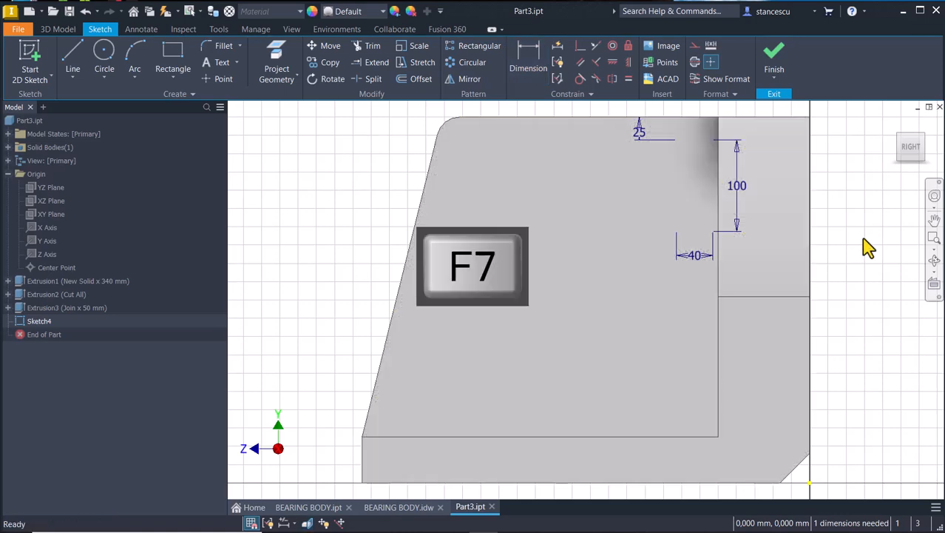
click(275, 52)
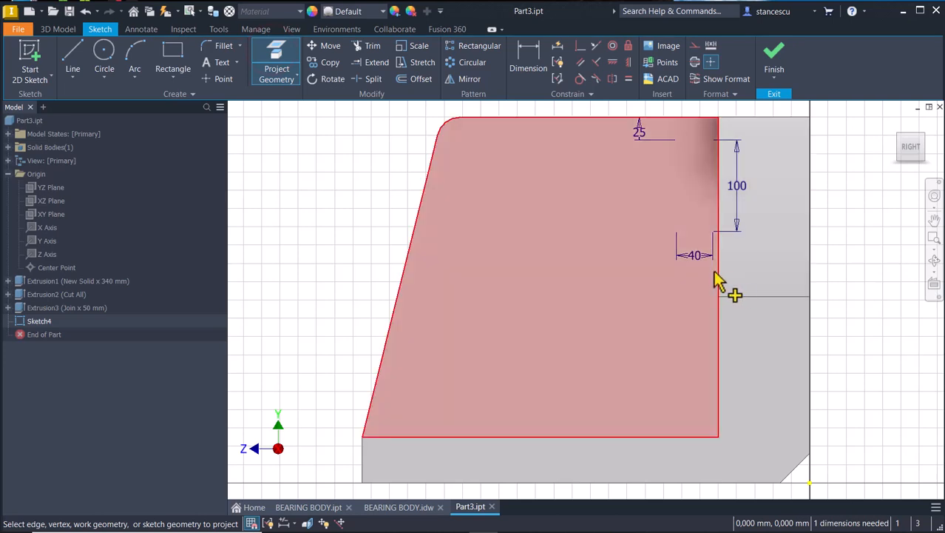
click(716, 275)
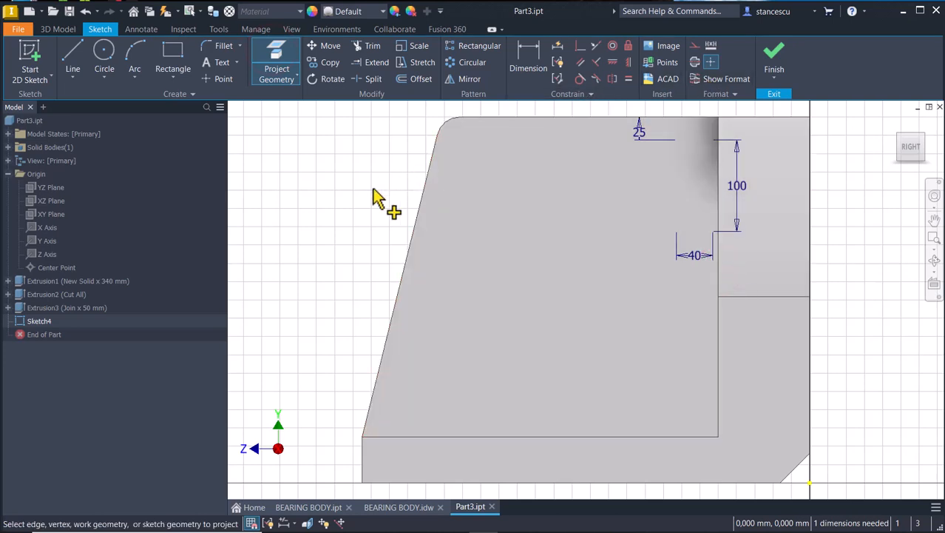
key(F7)
key(Escape)
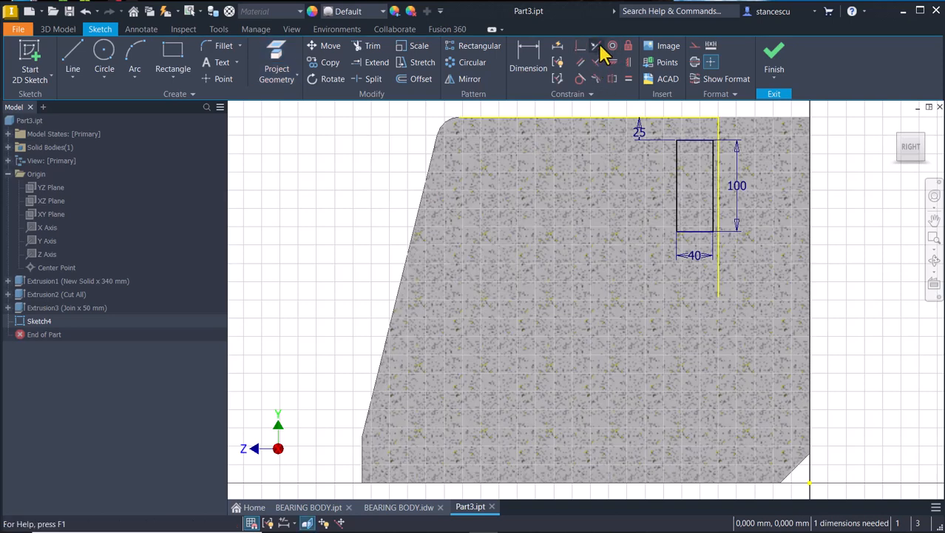
Make the rectangle's side nearest the leg collinear with the projected inner edge, and finish the sketch
click(597, 45)
click(714, 199)
click(719, 199)
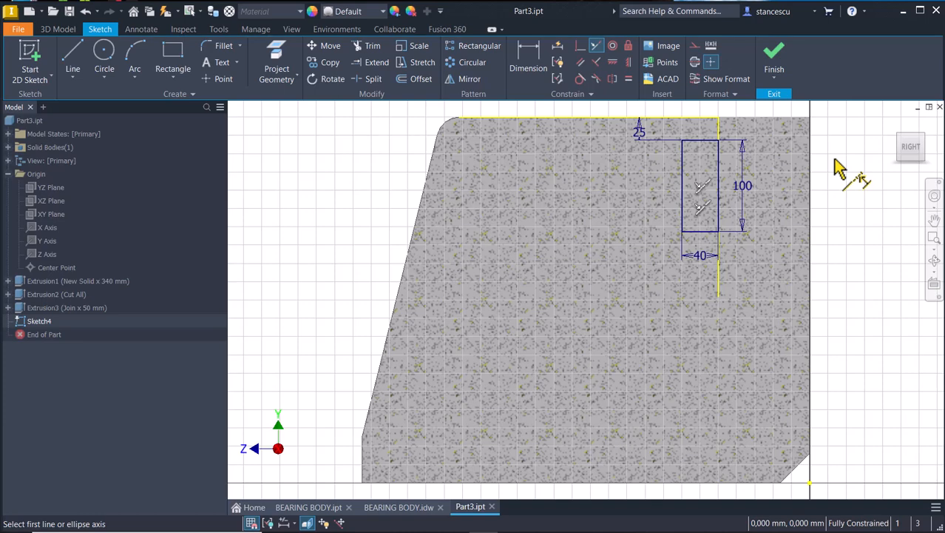
click(773, 51)
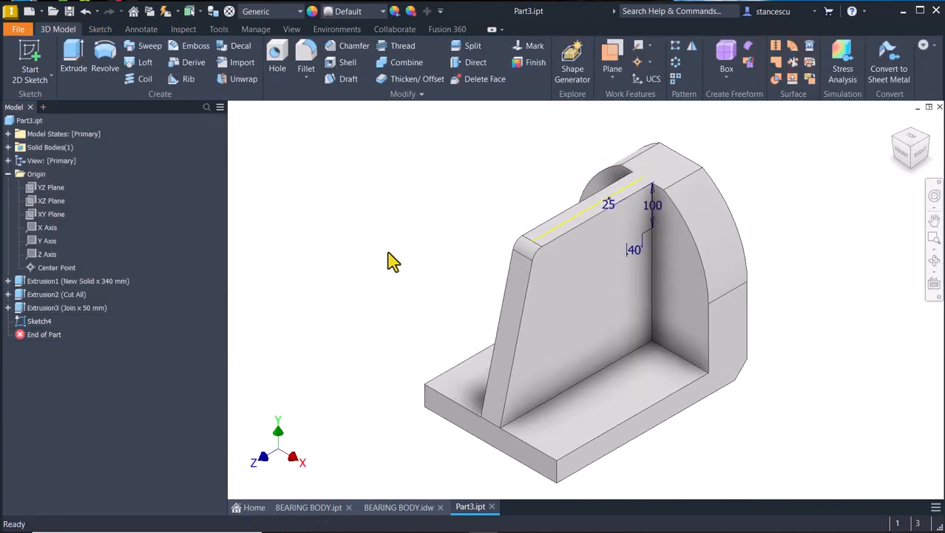
Cut the rectangle symmetrically through all of the body with Extrude to open the slot in the web
click(74, 58)
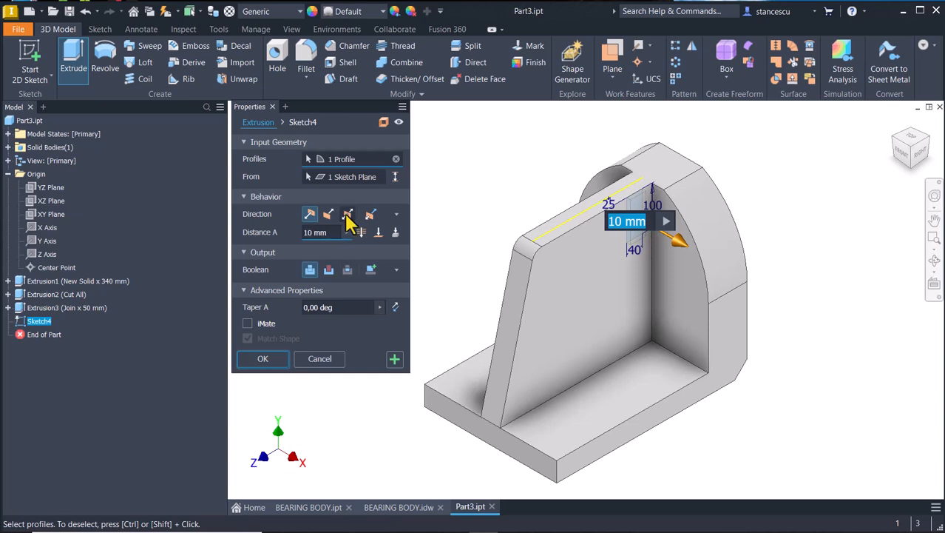
click(348, 215)
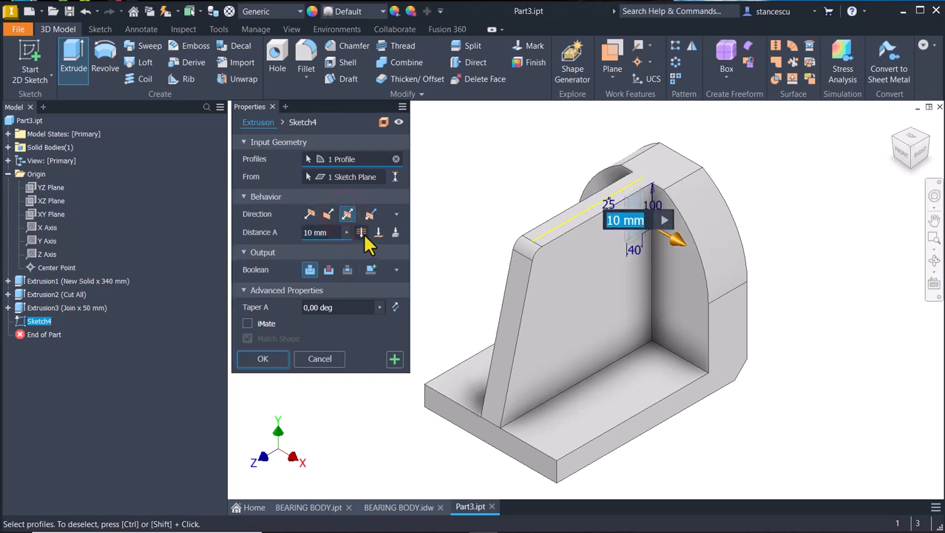
click(361, 232)
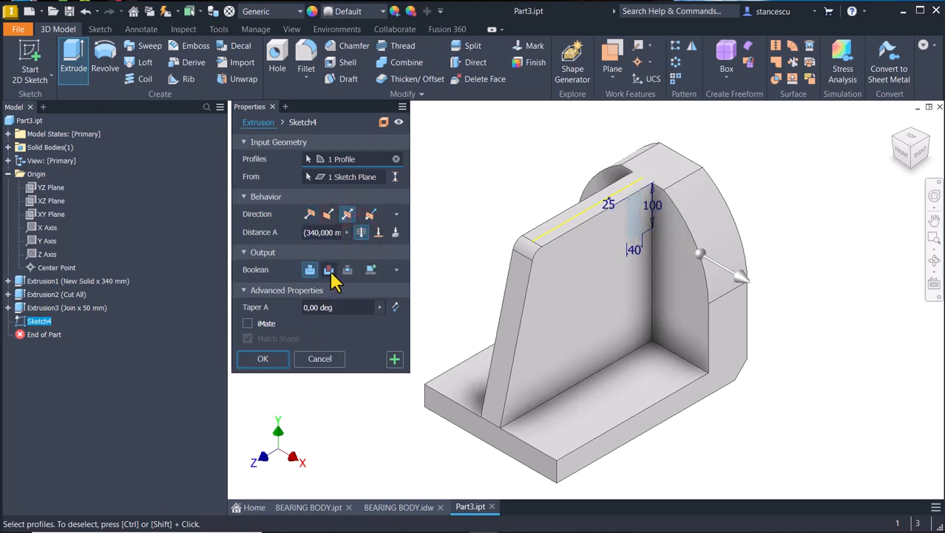
click(330, 270)
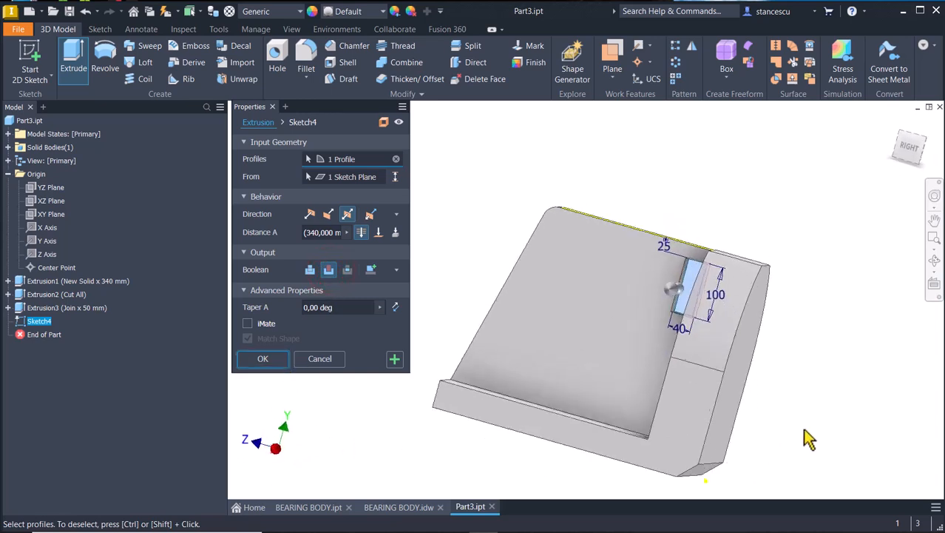
key(F6)
click(353, 437)
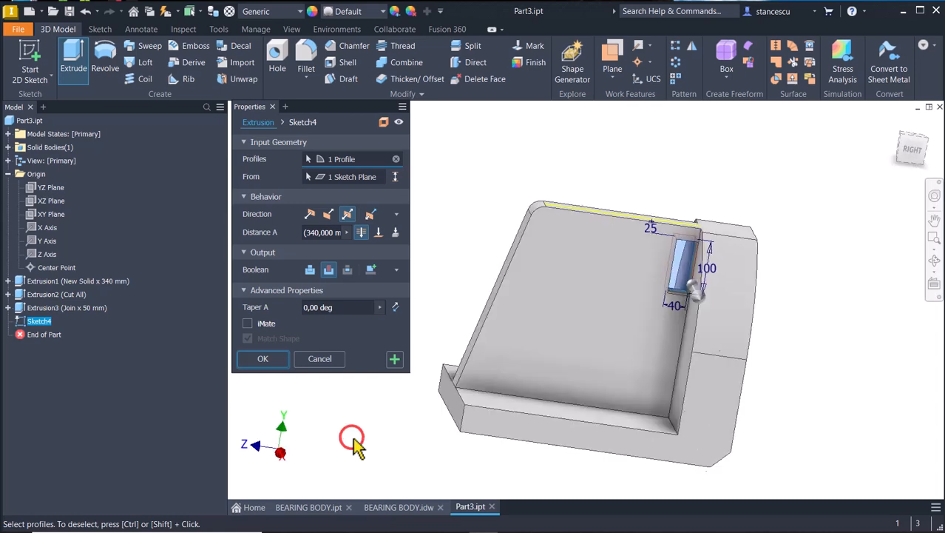
click(281, 356)
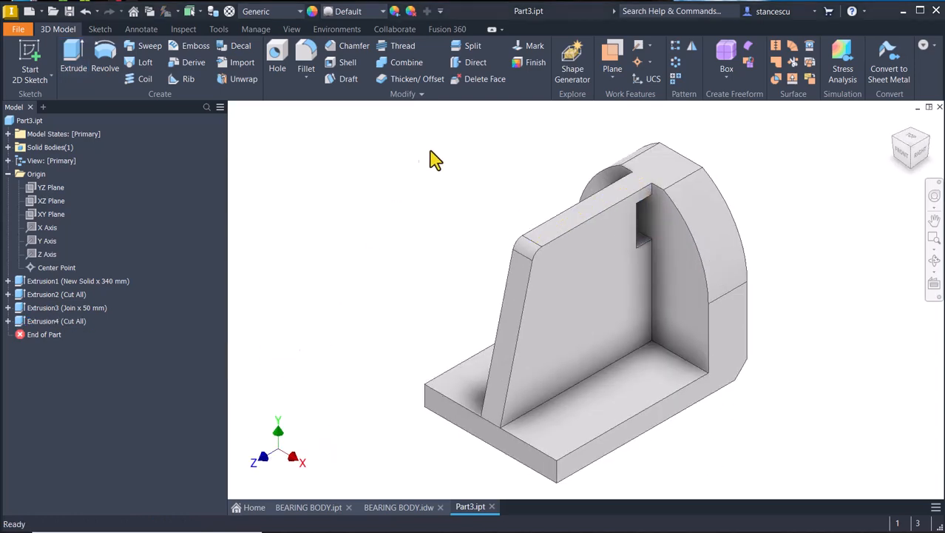
Examine the slot area in the finished BEARING BODY.ipt model and the vertical leg's dimensions in the BEARING BODY.idw drawing
click(311, 509)
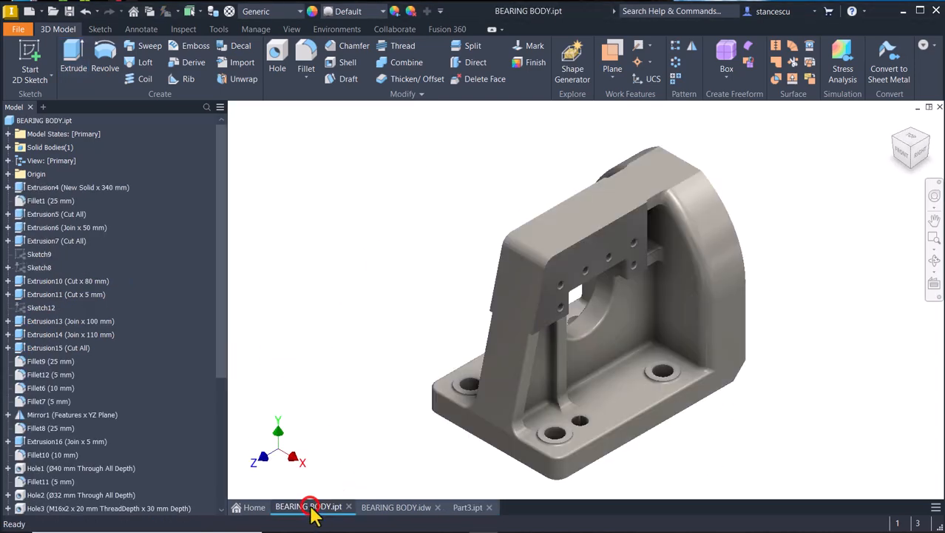
mouse_move(799, 292)
shift+middle_down()
mouse_move(779, 321)
mouse_move(787, 285)
shift+middle_up()
scroll(796, 257, up, 3)
middle_drag(884, 307, 397, 529)
scroll(829, 318, down, 2)
key(F6)
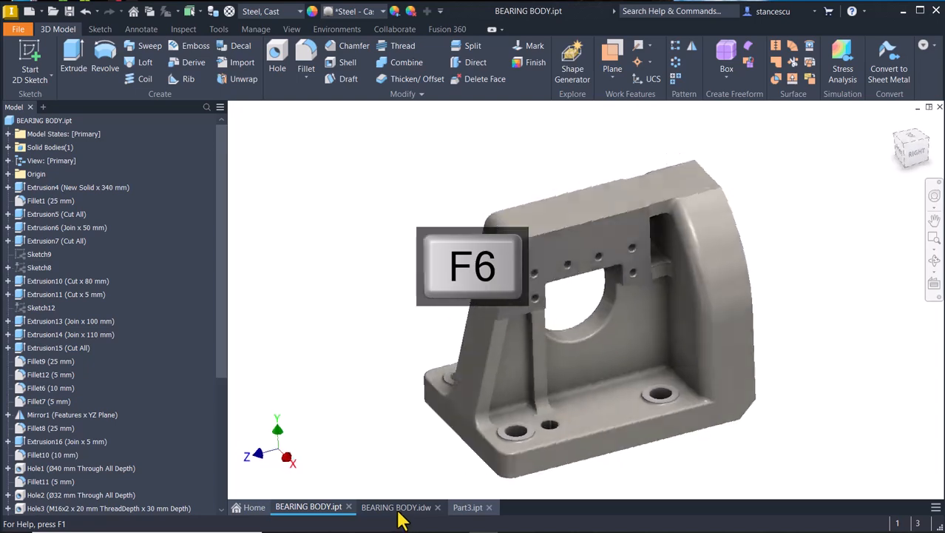
click(399, 507)
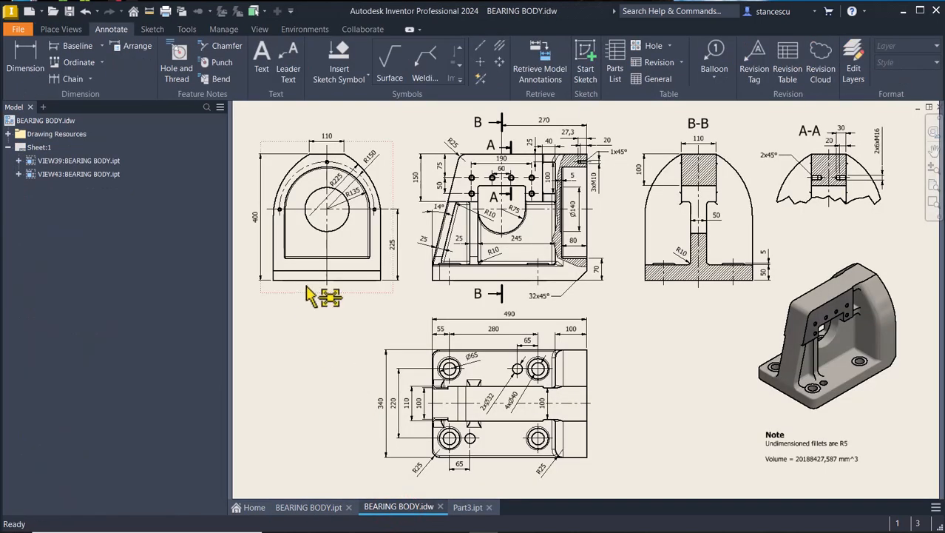
scroll(355, 199, up, 3)
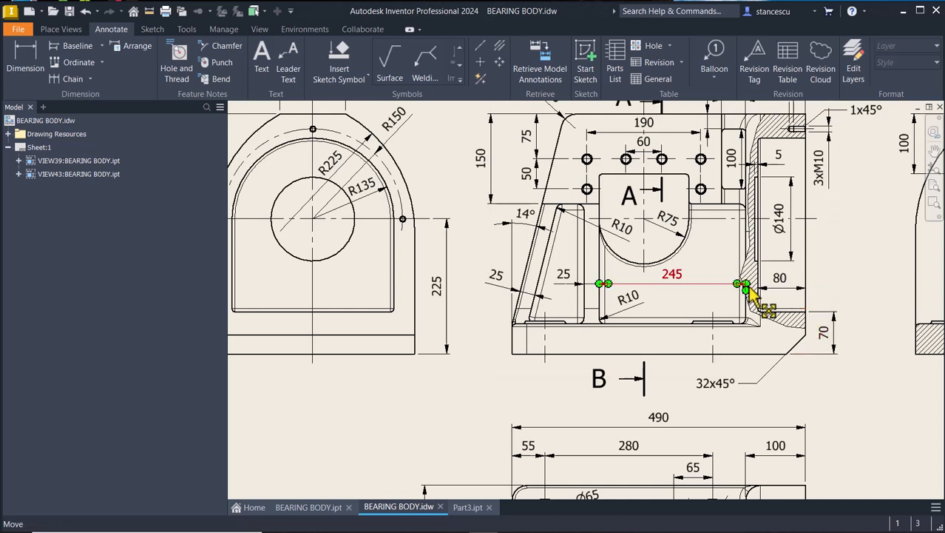
key(F6)
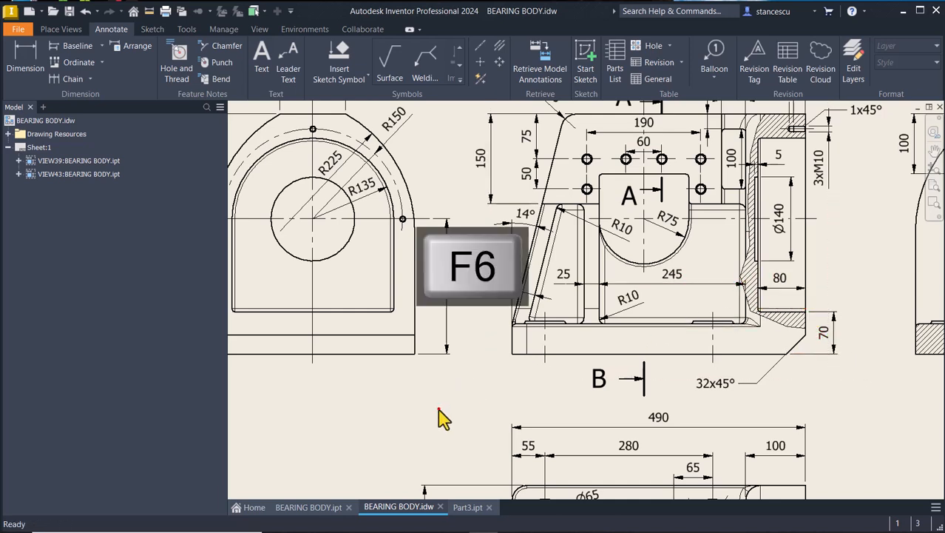
click(439, 411)
key(Num_Lock)
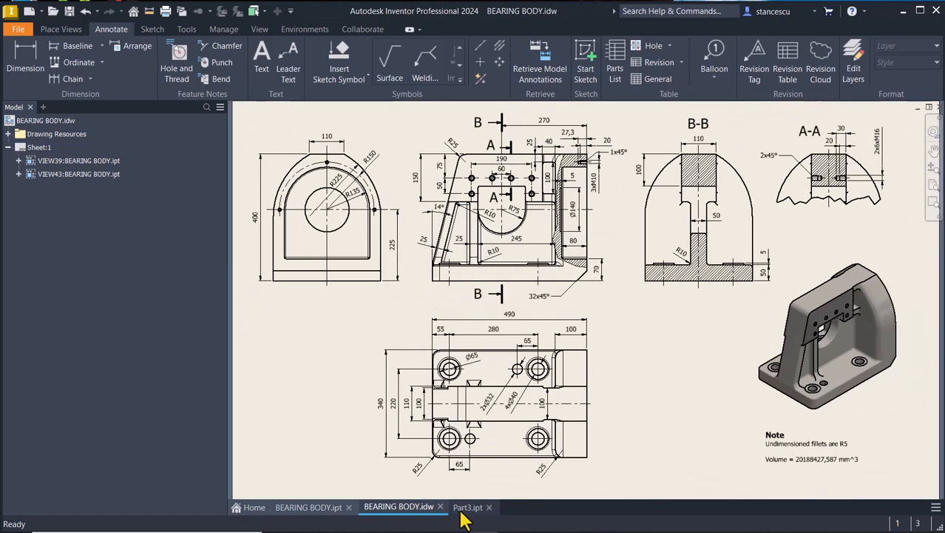
Switch to Part3.ipt and start a sketch on the vertical leg's outer arched face
click(465, 510)
shift+middle_drag(377, 236, 714, 376)
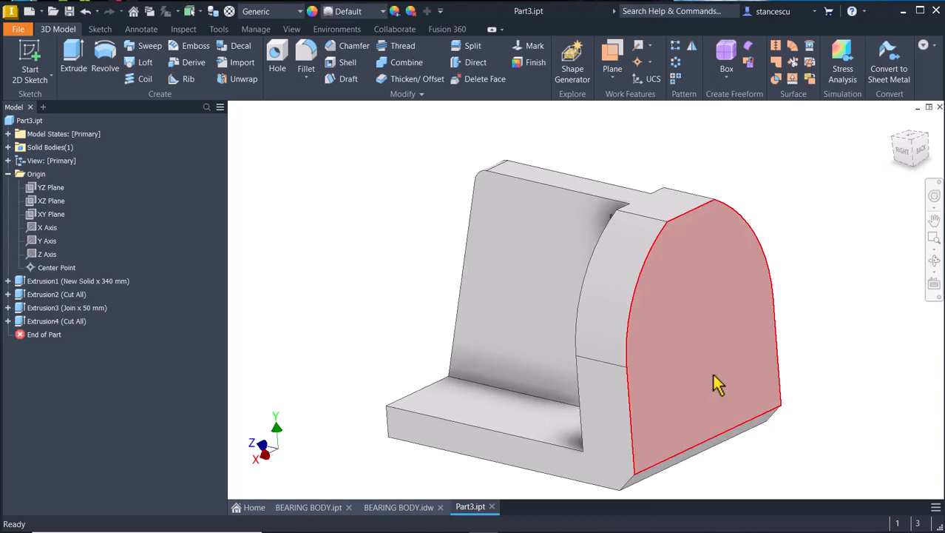
click(713, 376)
click(796, 368)
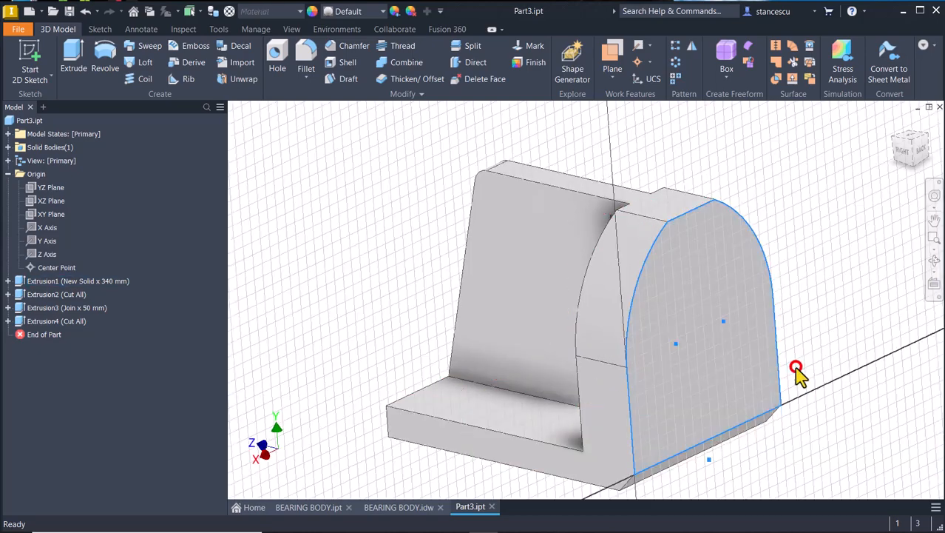
Sketch a closed arched profile about 240 mm wide on the leg's outer face, with straight sides, a flat base and a tangent arc
click(72, 65)
click(502, 281)
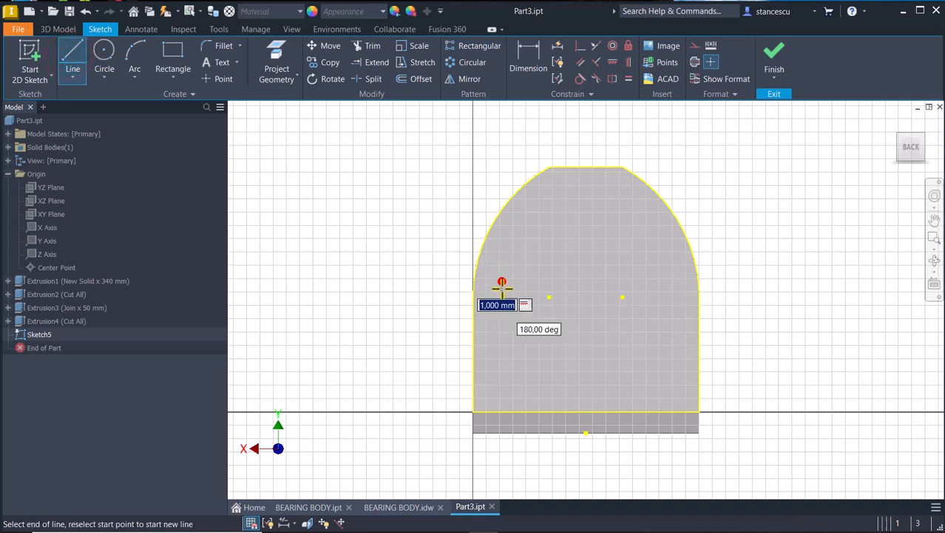
click(501, 386)
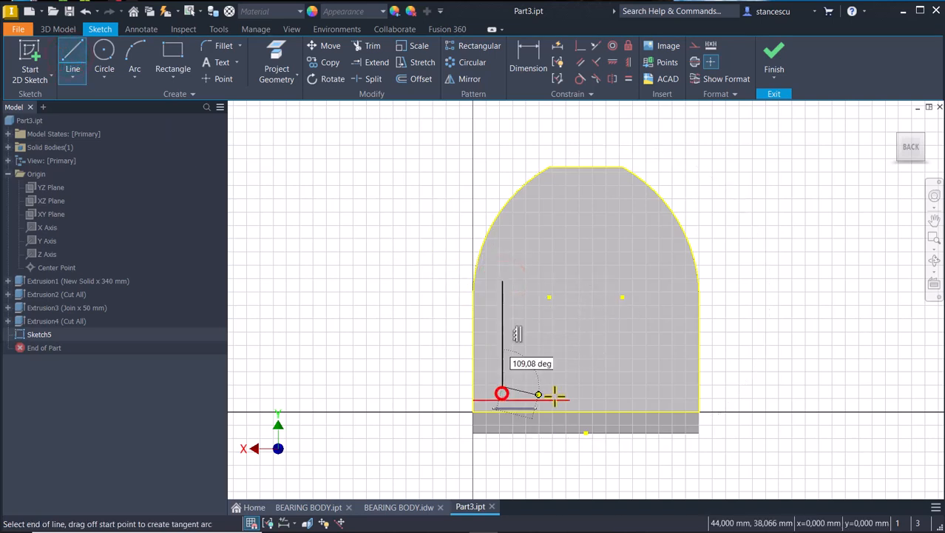
click(662, 386)
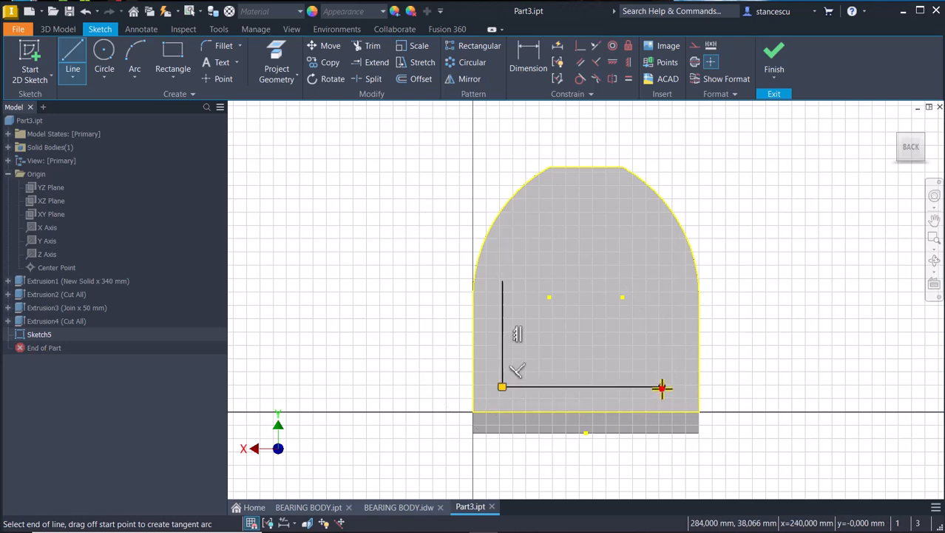
click(660, 281)
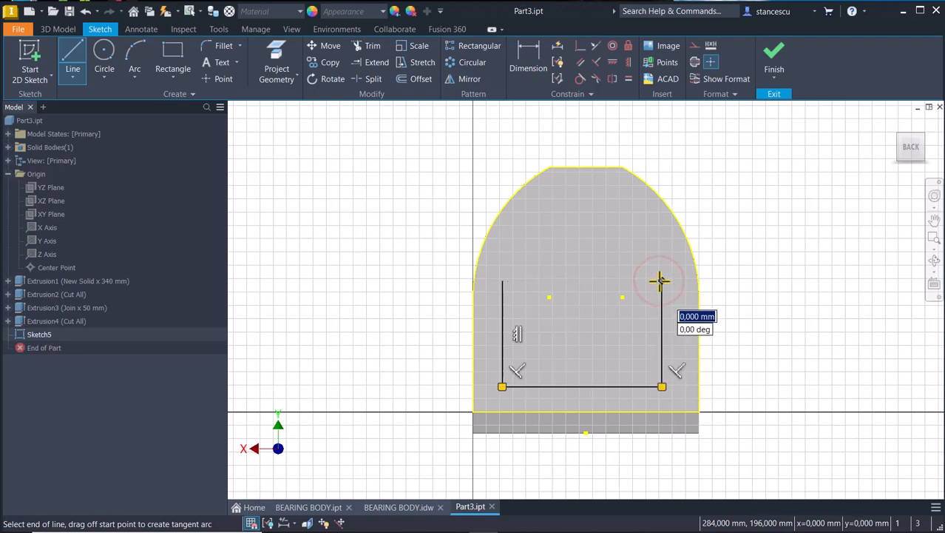
drag(660, 281, 502, 281)
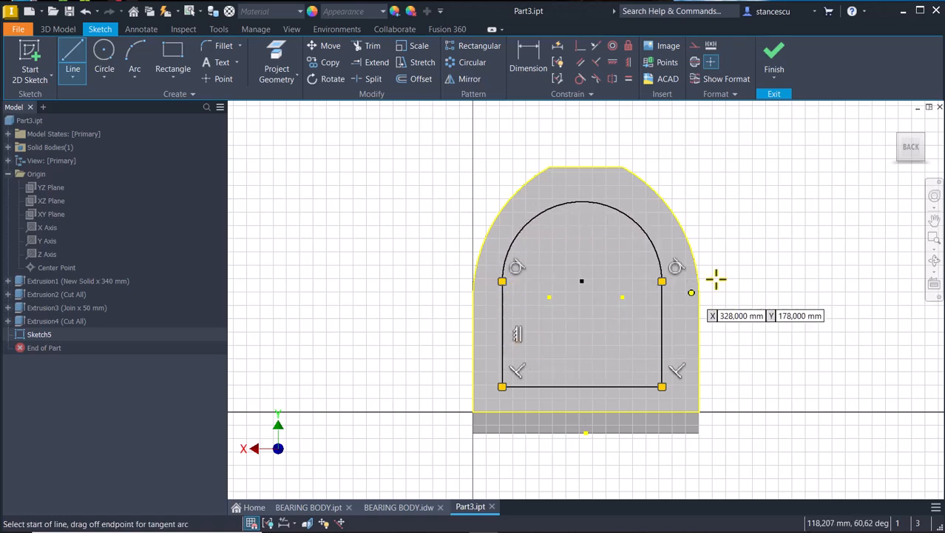
Align the profile's arc centre vertically with the midpoint of the leg's lowest edge
click(628, 63)
click(582, 282)
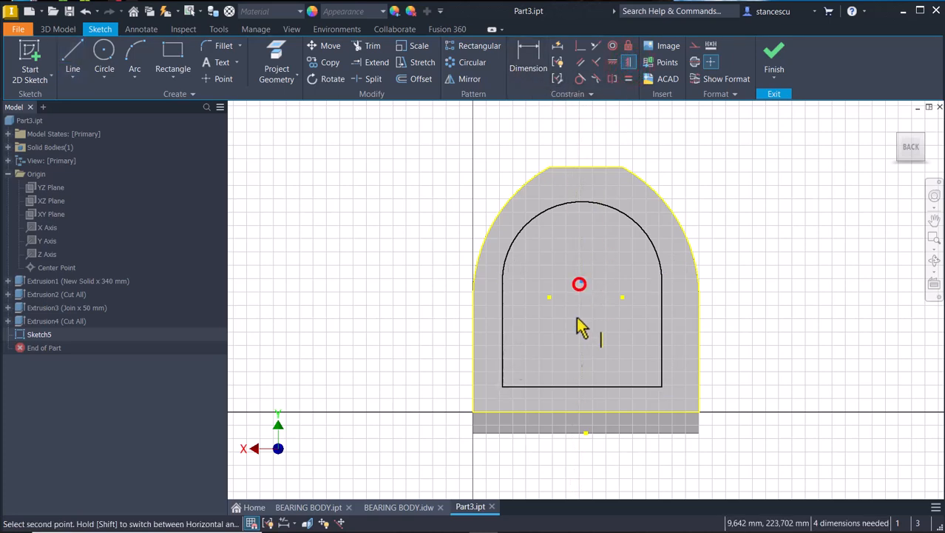
click(589, 446)
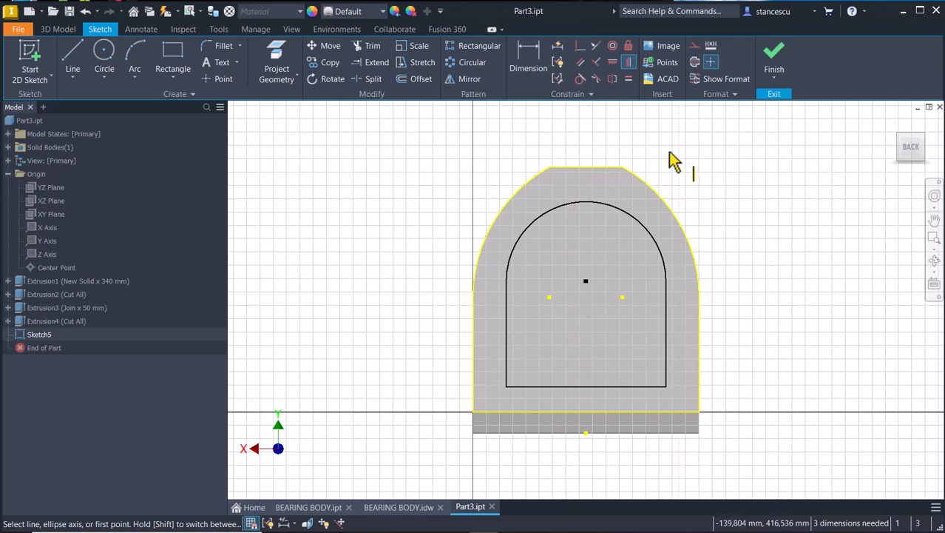
Dimension the profile's arc with a radius of 135 mm
click(534, 57)
click(647, 237)
click(622, 254)
text(1)
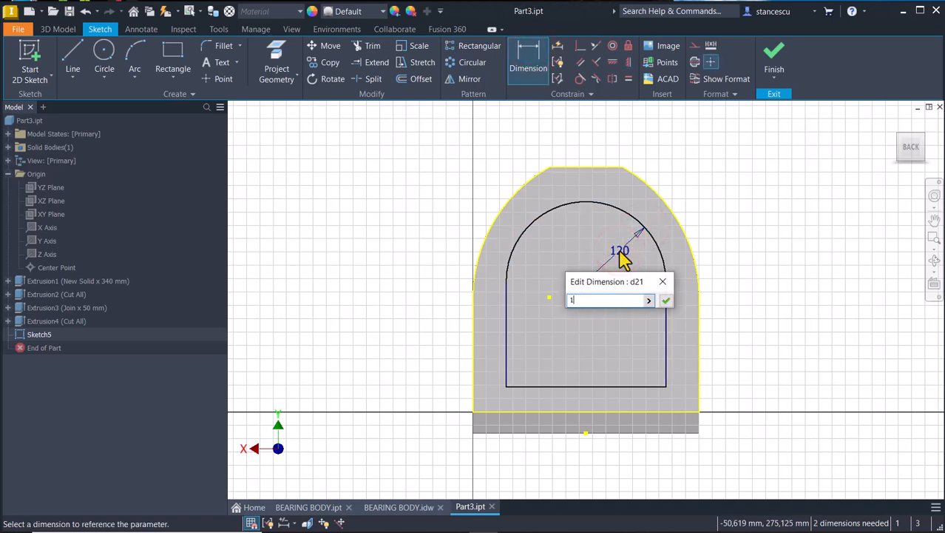
text(35)
key(Return)
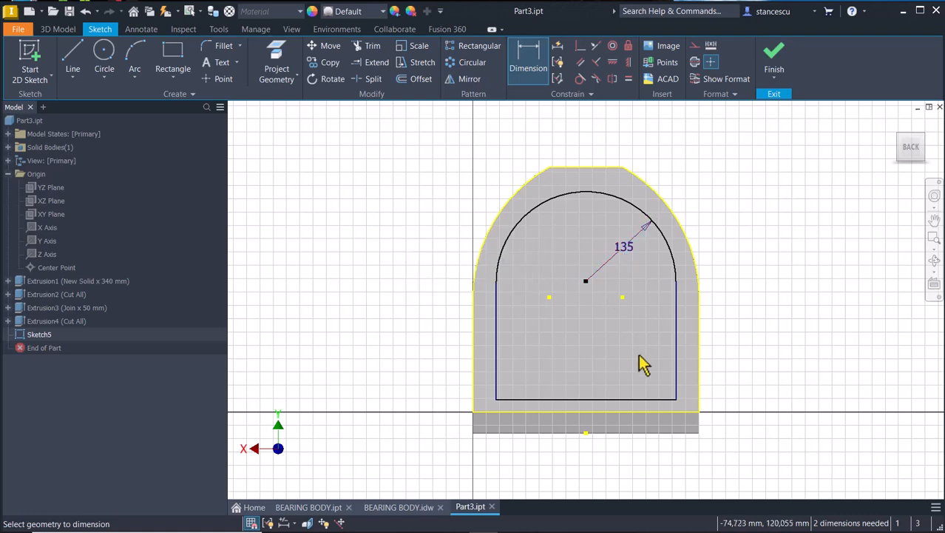
Dimension the distance between the profile's flat base and the body's lowest edge as 70 mm
click(660, 400)
click(665, 431)
click(739, 420)
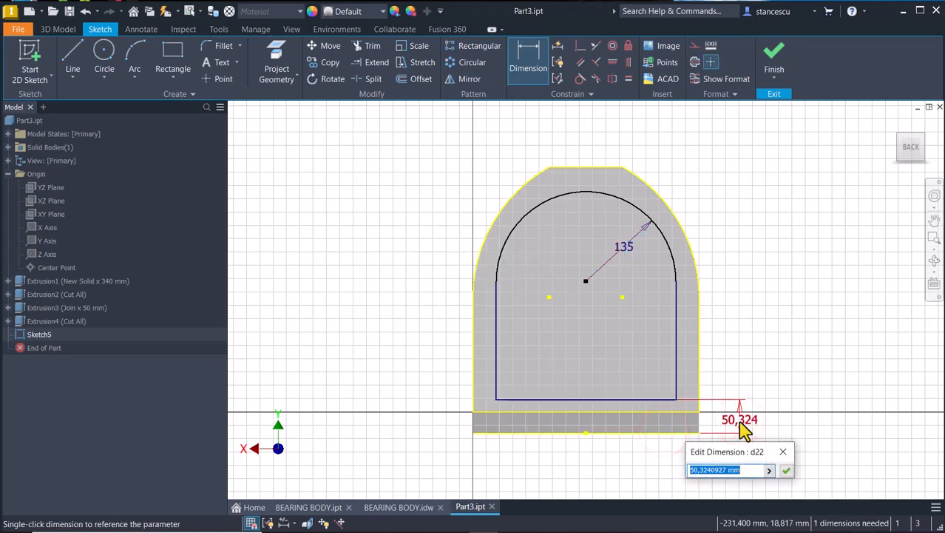
key(Return)
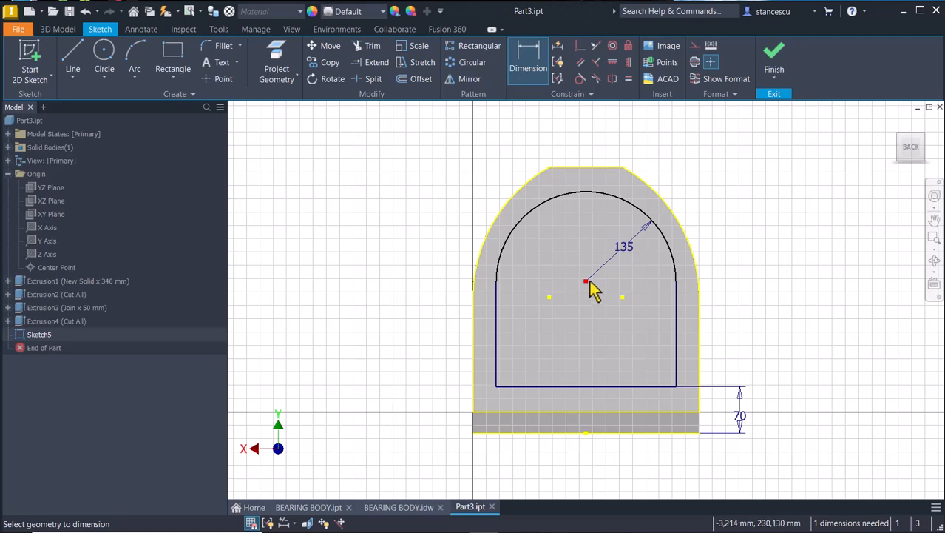
Dimension the arc centre's height above the body's lowest edge as 225 mm and finish the sketch
click(673, 257)
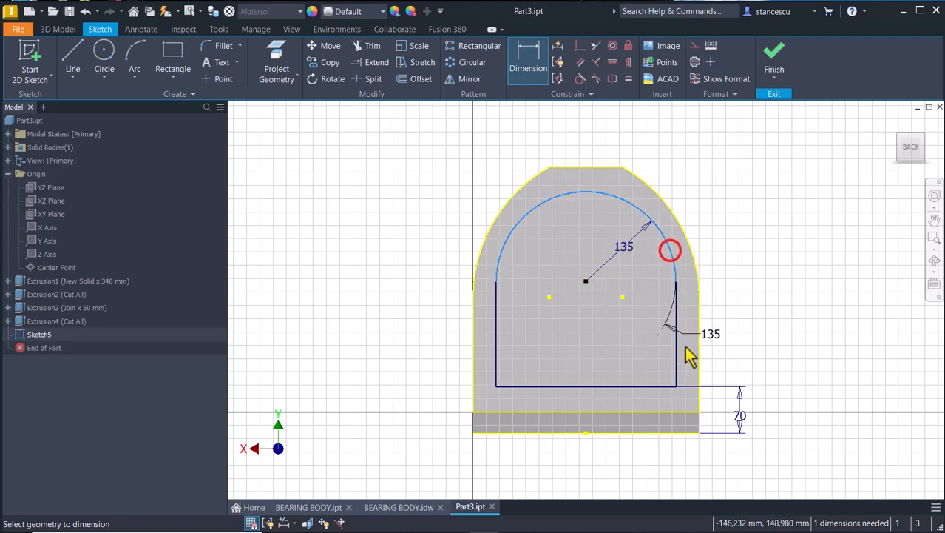
click(677, 432)
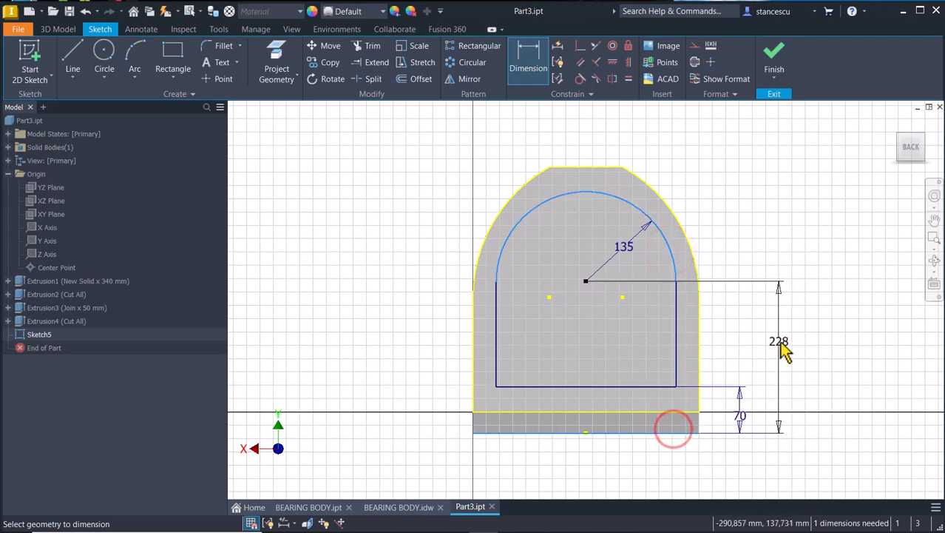
click(780, 342)
text(22)
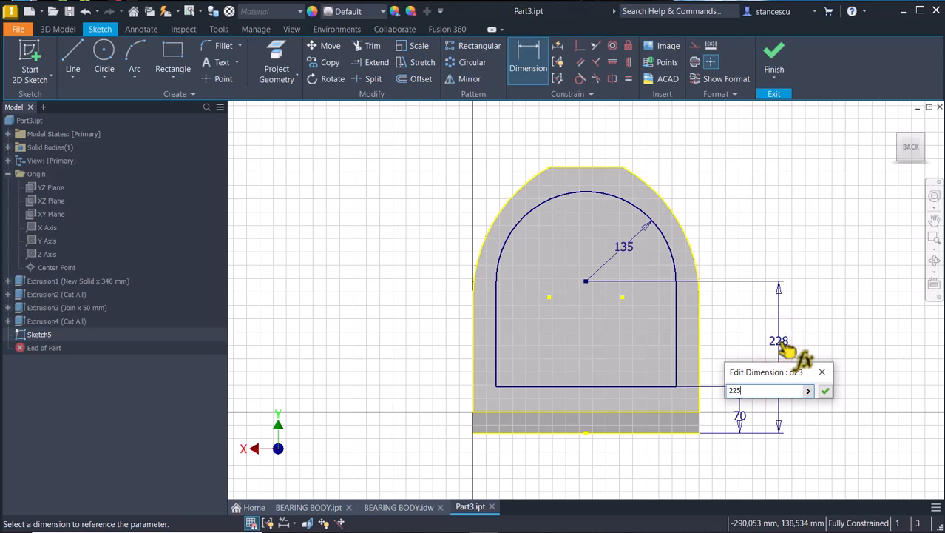
text(5)
key(Return)
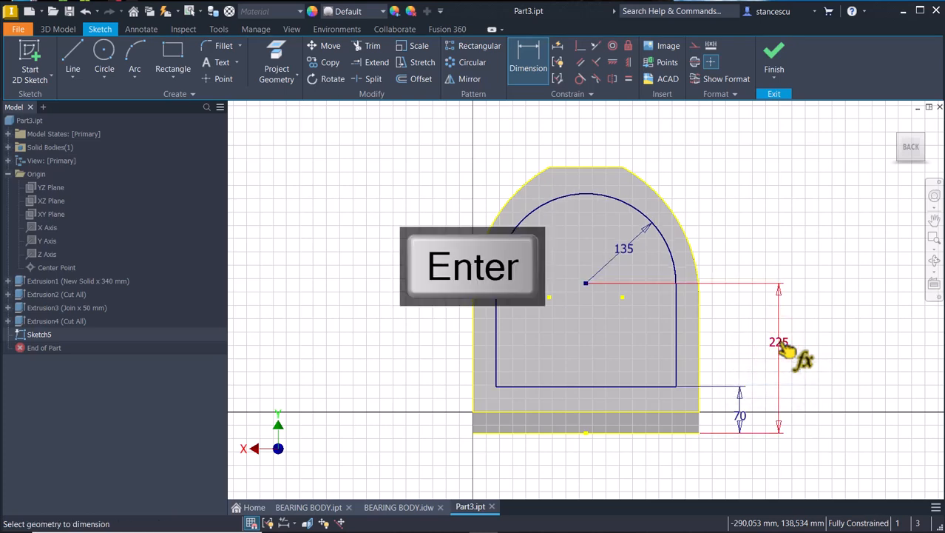
click(774, 59)
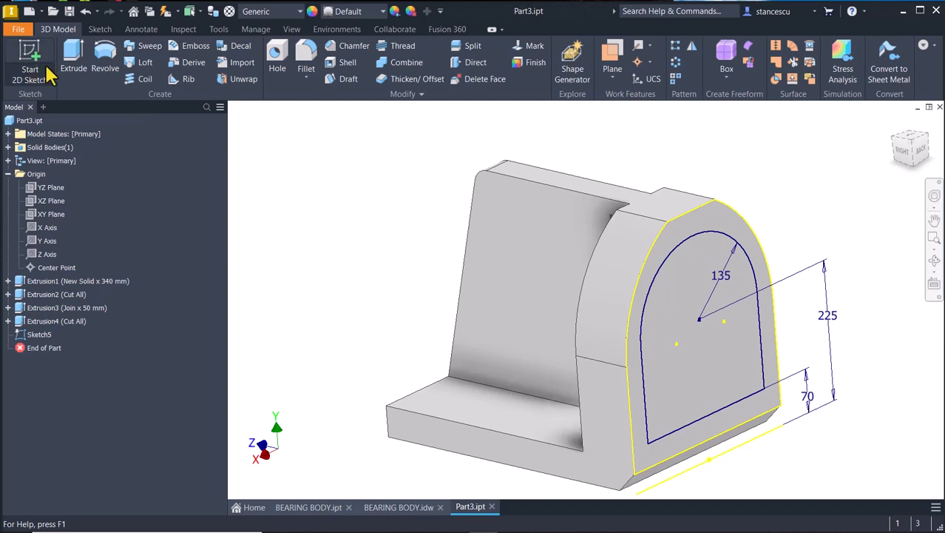
Cut the arched profile 80 mm deep into the leg with Extrude to form the pocket
click(74, 61)
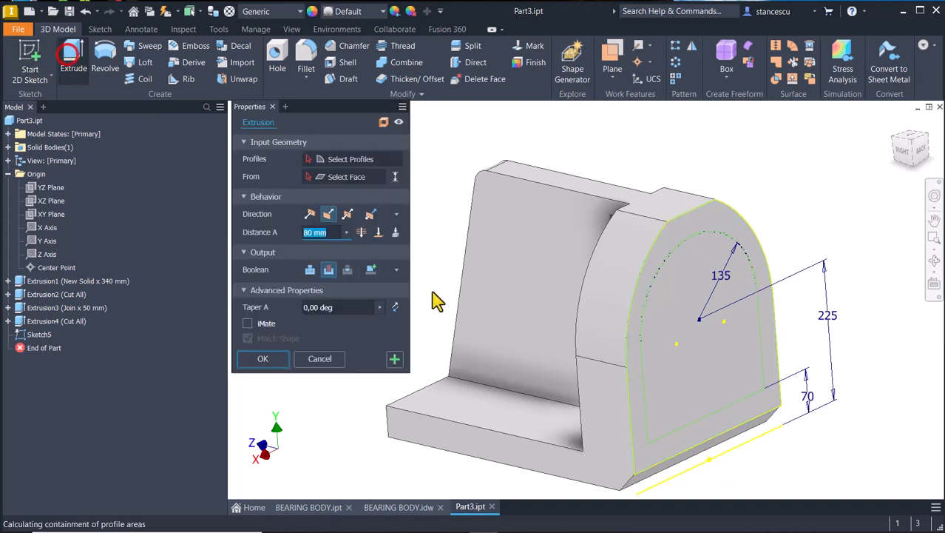
click(689, 318)
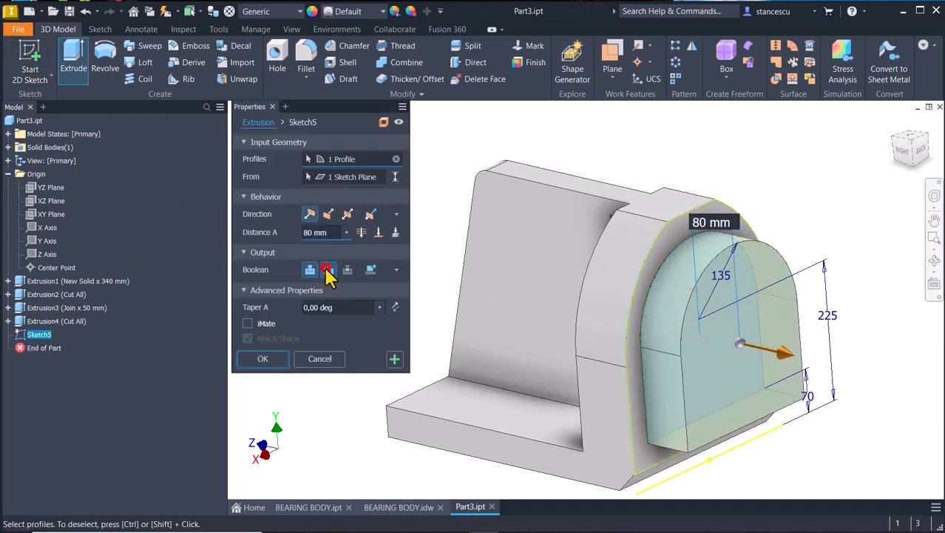
click(327, 270)
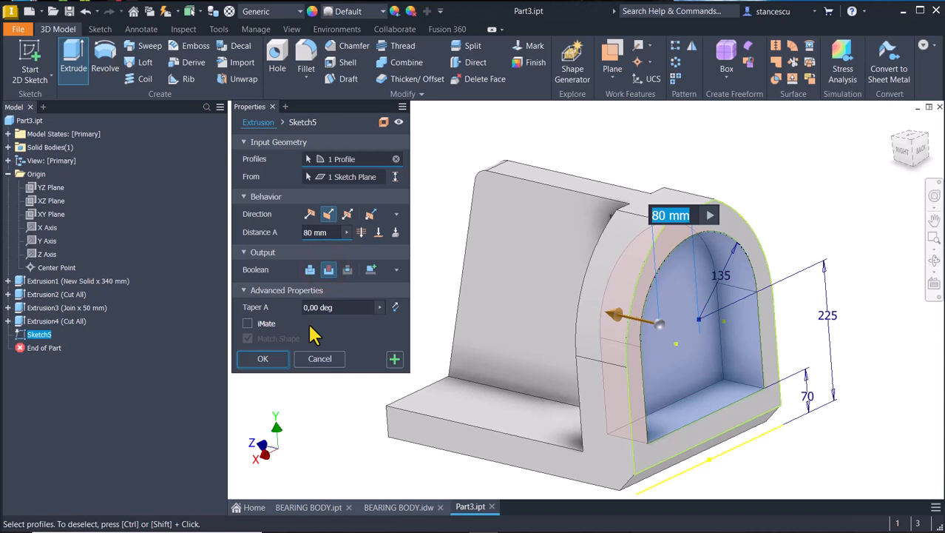
click(263, 358)
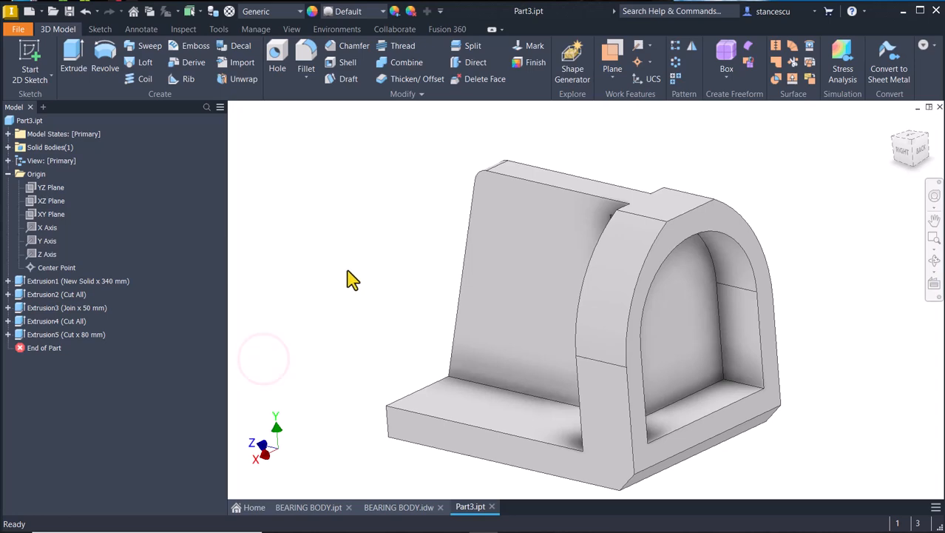
Examine the circular recess in the pocket of BEARING BODY.ipt and its diameter and depth dimensions in BEARING BODY.idw
key(F6)
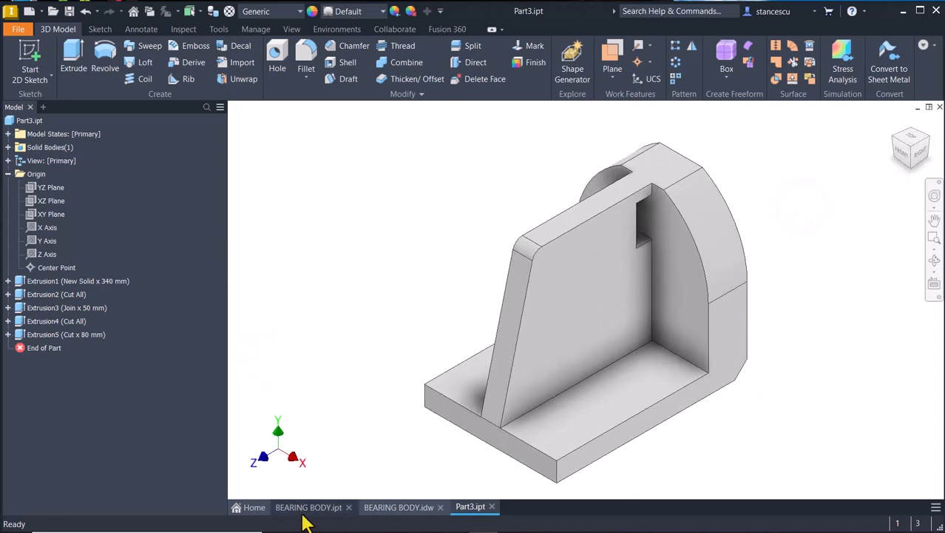
click(301, 508)
shift+middle_drag(858, 262, 684, 337)
scroll(684, 338, up, 3)
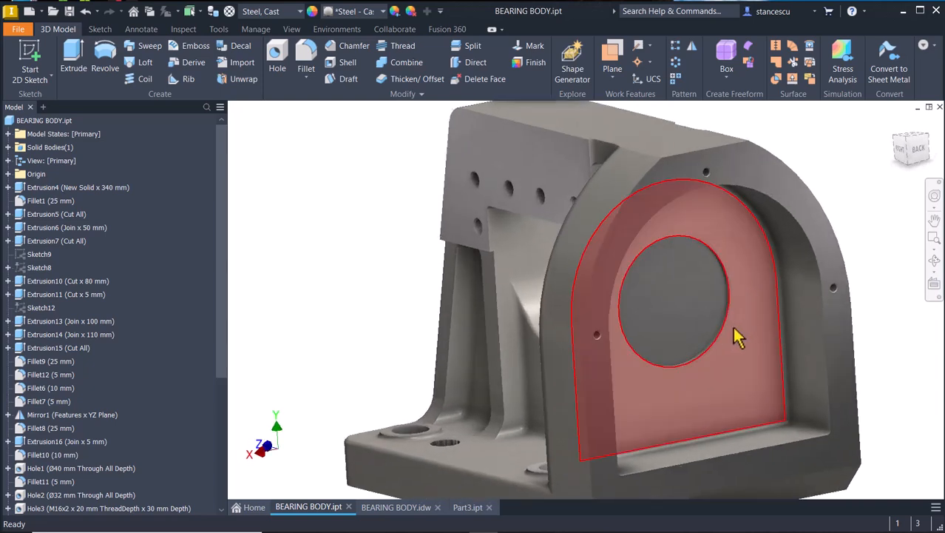
scroll(673, 355, down, 3)
key(F6)
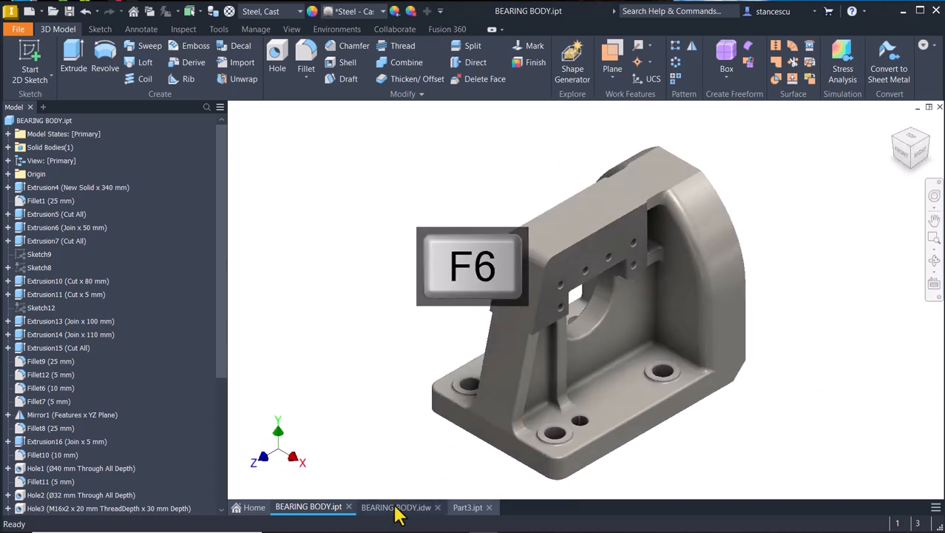
click(397, 508)
scroll(738, 216, up, 5)
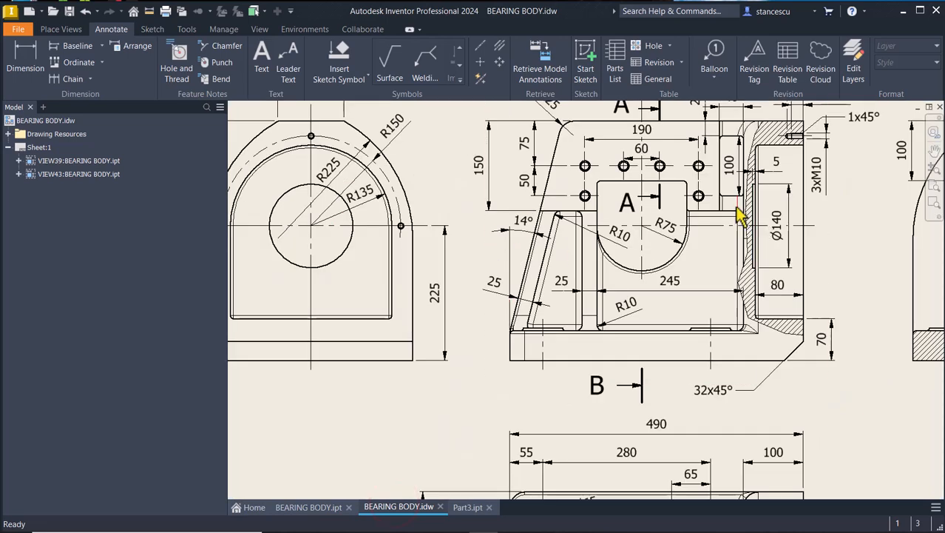
click(789, 238)
click(776, 172)
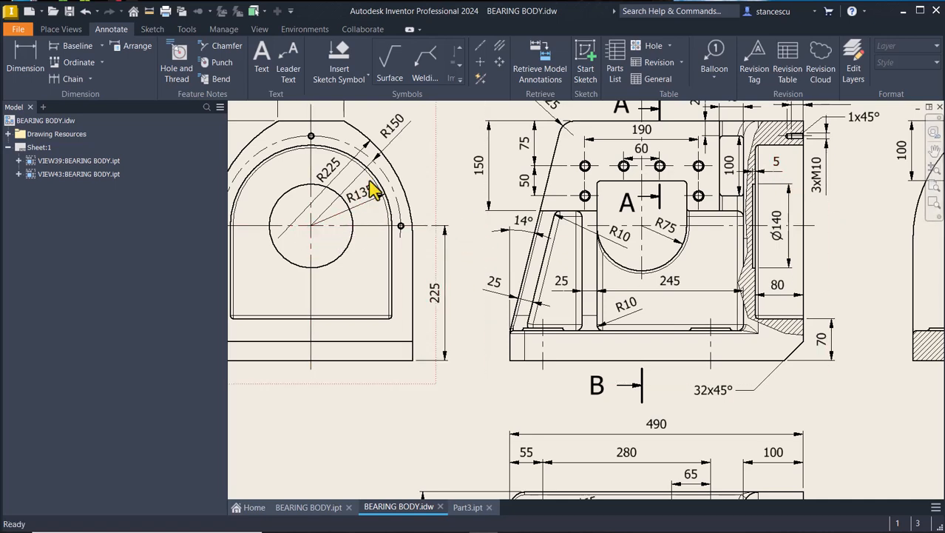
key(Home)
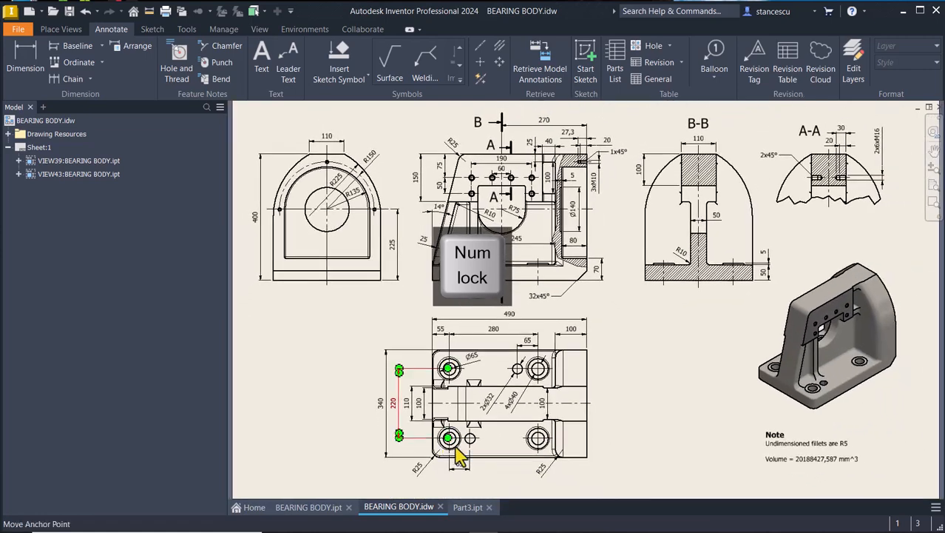
Switch to Part3.ipt and start a sketch on the inner floor face of the arched pocket
click(467, 508)
shift+middle_drag(371, 301, 658, 326)
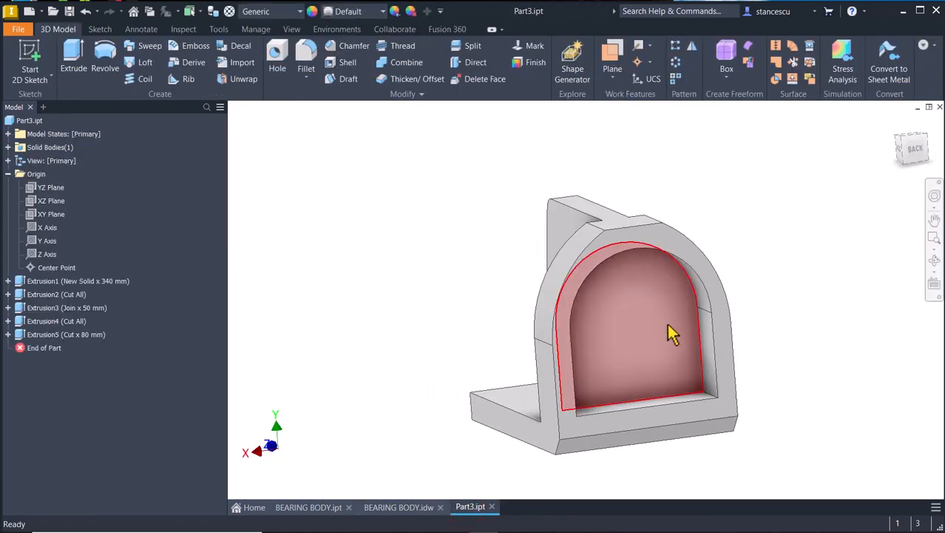
click(668, 325)
click(752, 318)
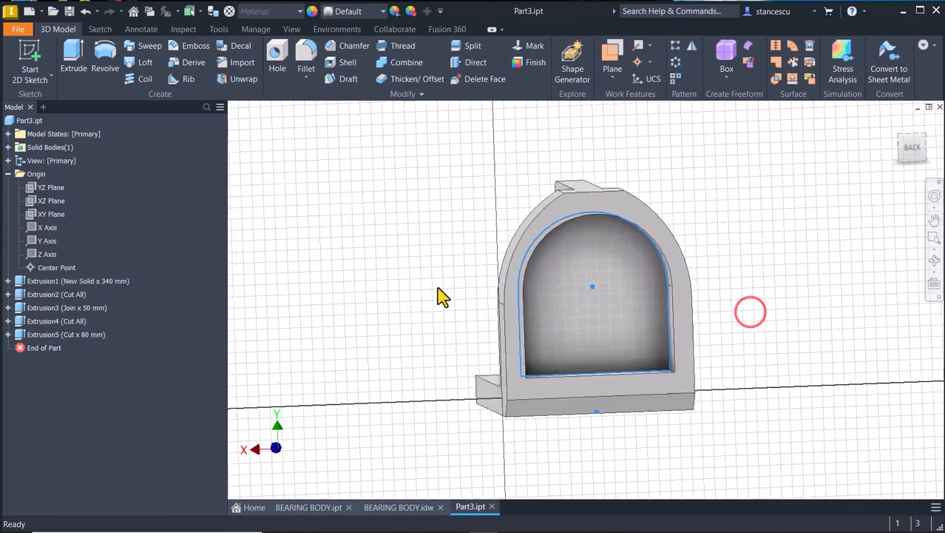
Sketch a 140 mm diameter circle centred on the pocket's arc centre and finish the sketch
click(103, 53)
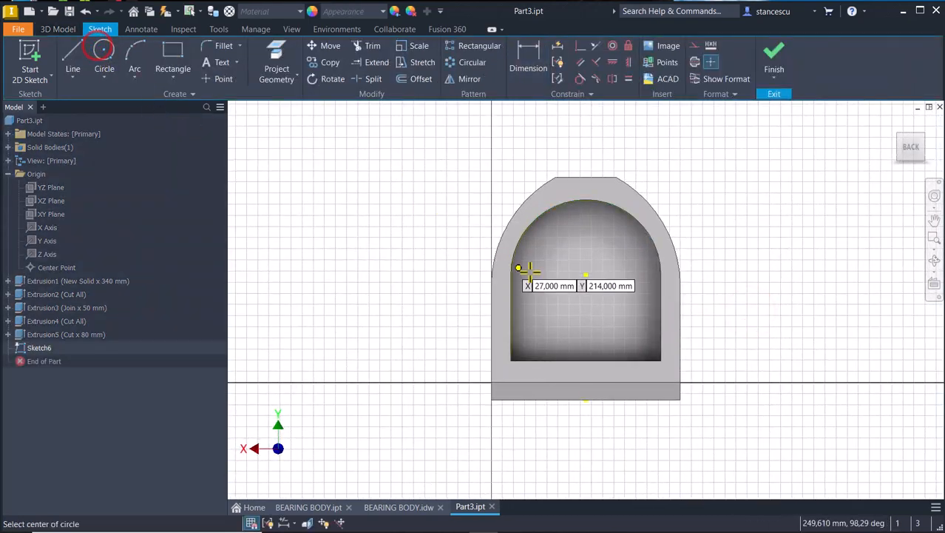
click(586, 274)
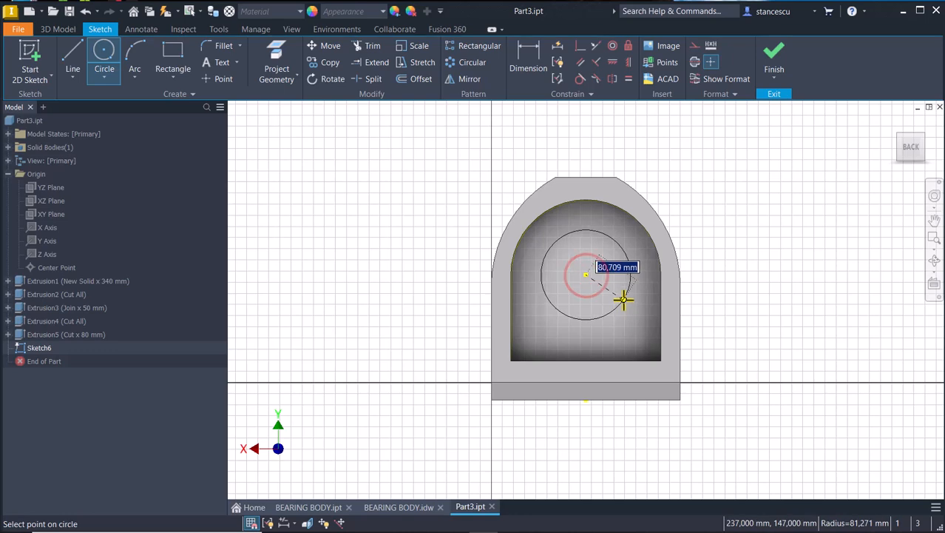
right_click(623, 299)
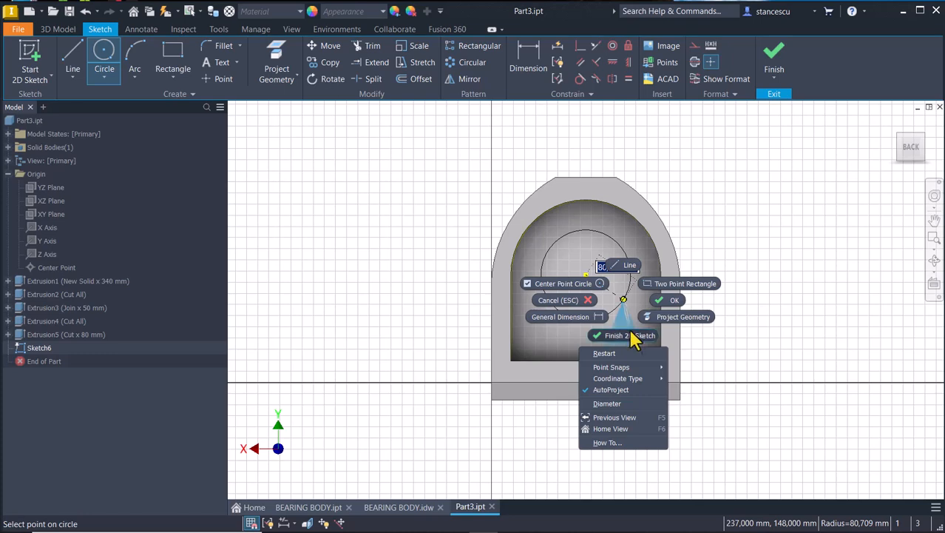
click(615, 403)
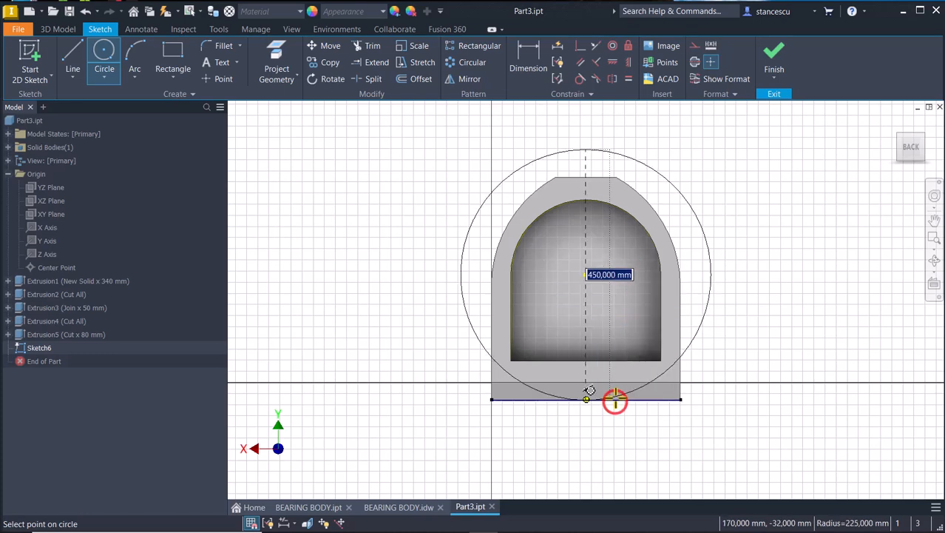
key(Return)
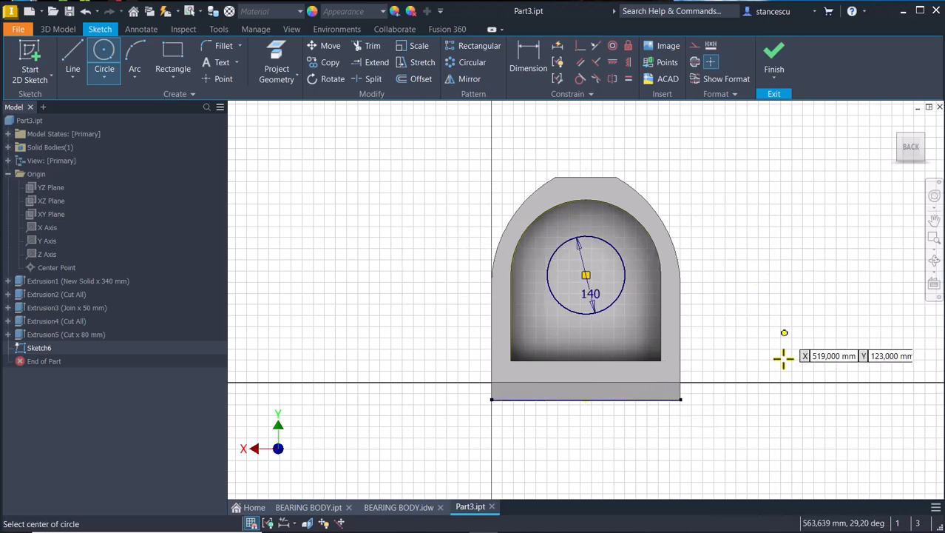
key(Escape)
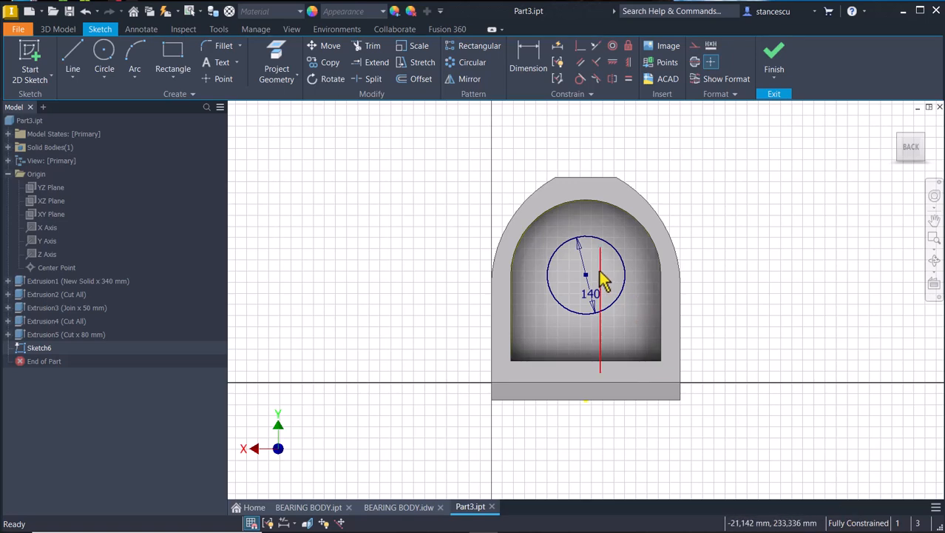
click(774, 60)
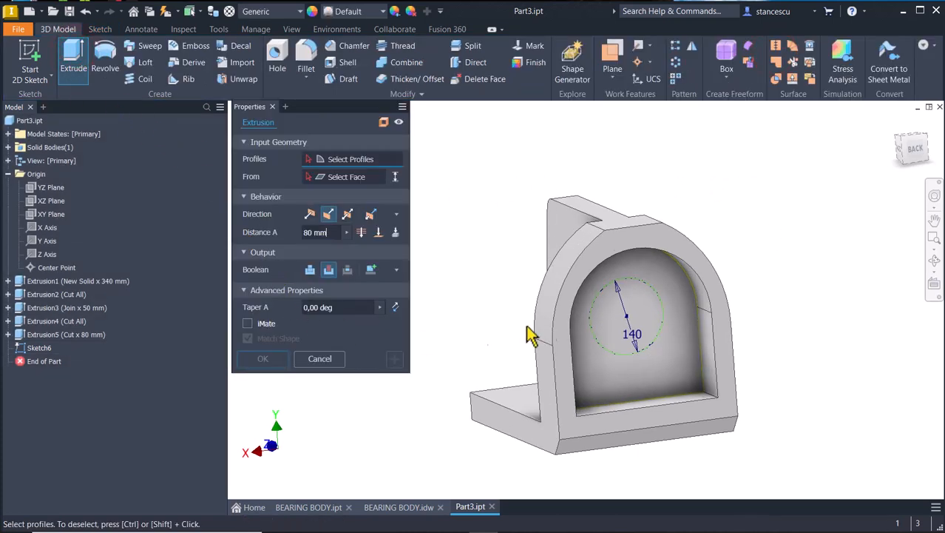
Cut the 140 mm circle 5 mm deep into the pocket floor with Extrude to form the circular recess
click(619, 322)
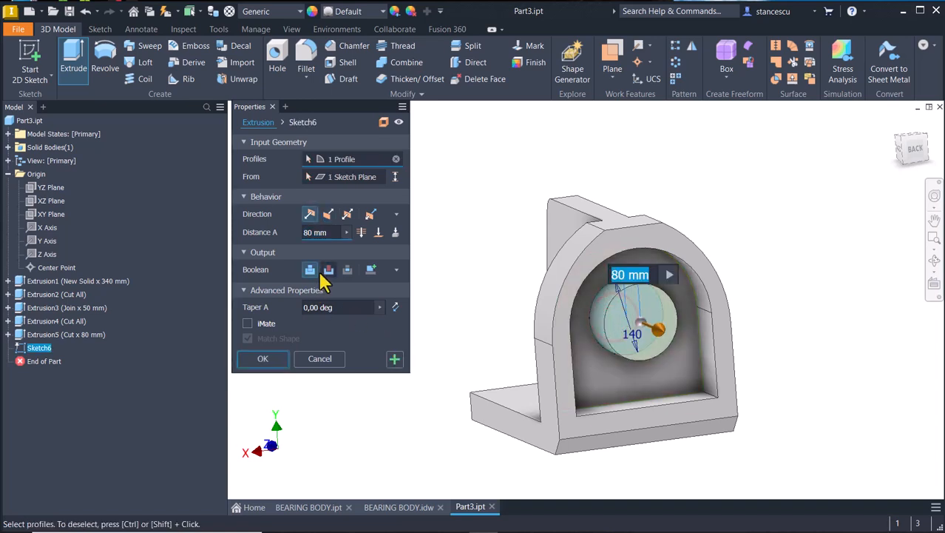
click(327, 269)
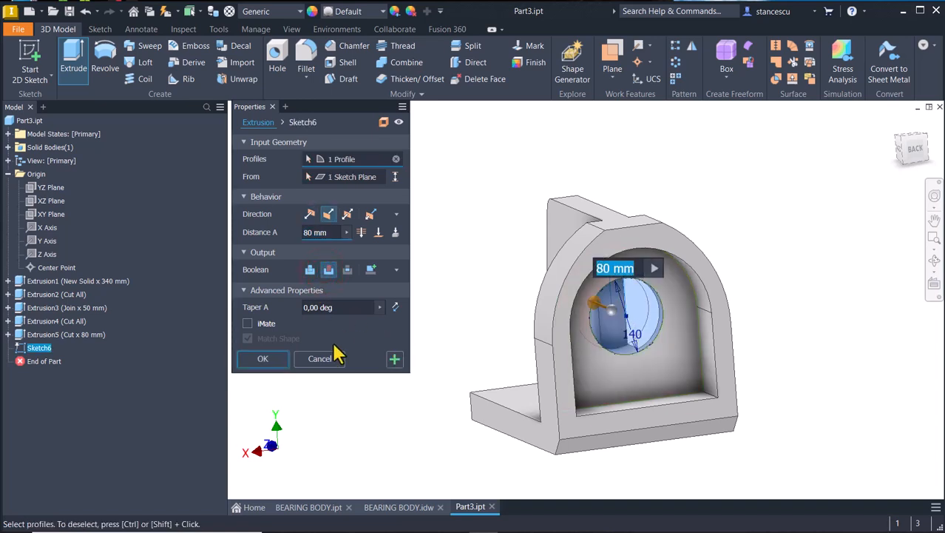
text(5)
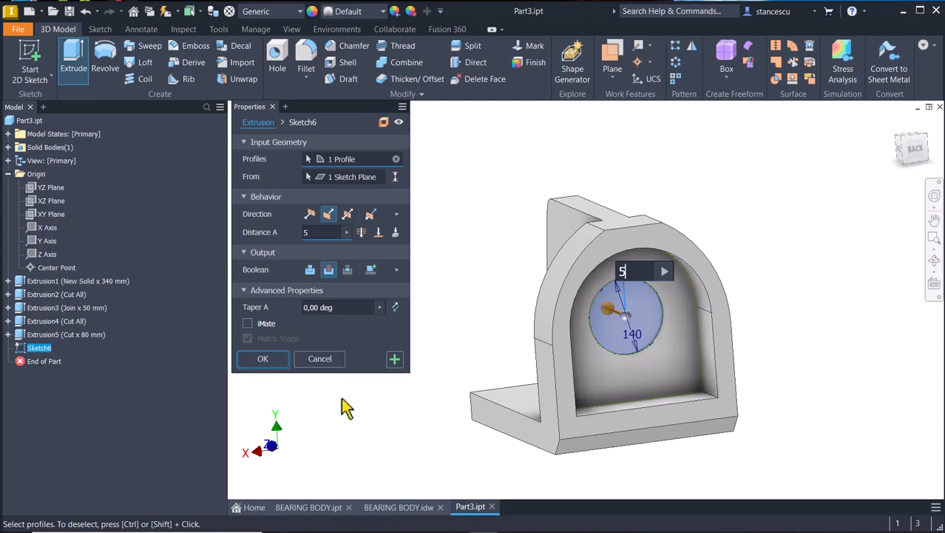
click(280, 360)
key(F6)
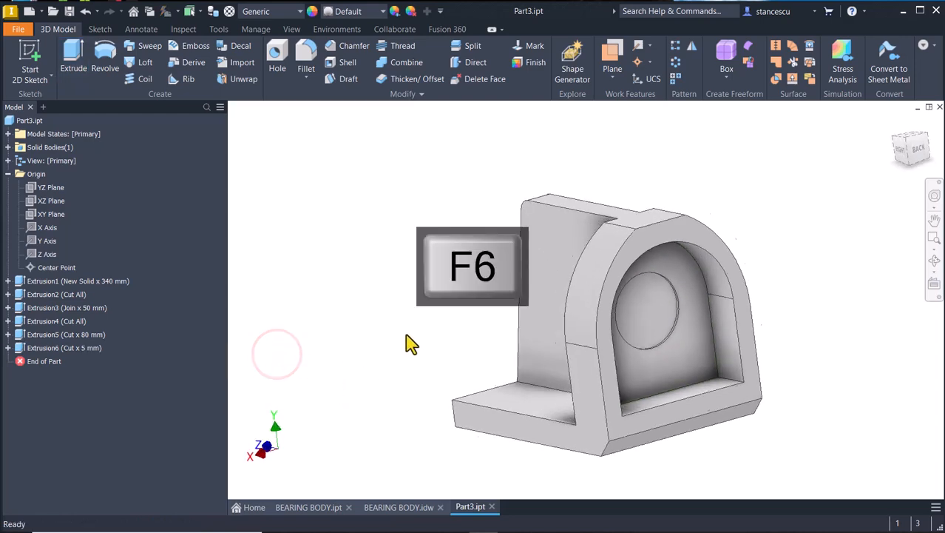
Examine the raised pads and ribs on the web in BEARING BODY.ipt and their dimensions in the side view of BEARING BODY.idw
click(325, 508)
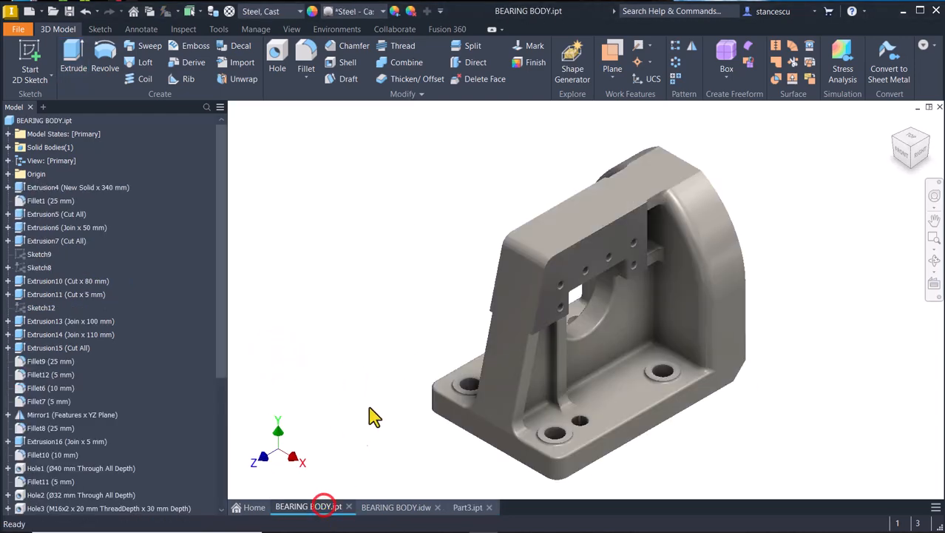
shift+middle_drag(379, 325, 587, 310)
scroll(610, 293, up, 4)
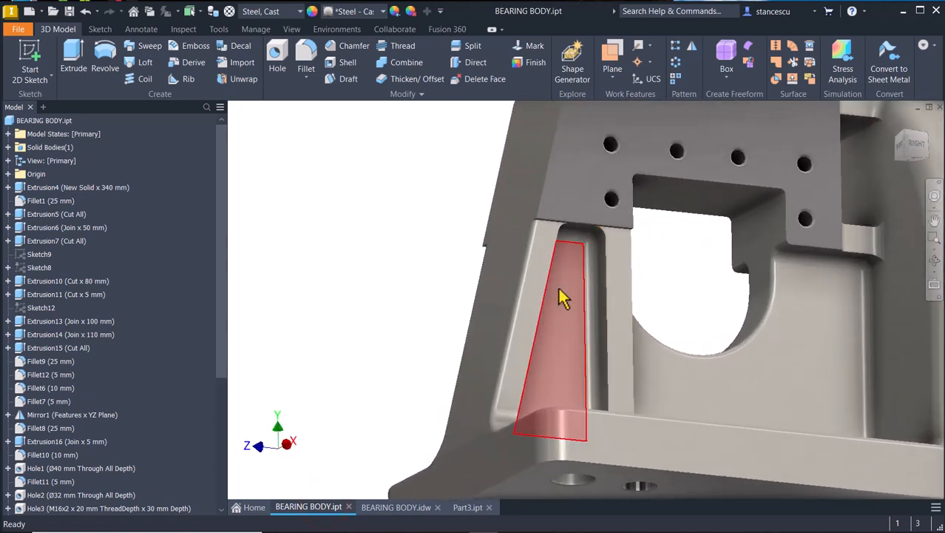
key(F6)
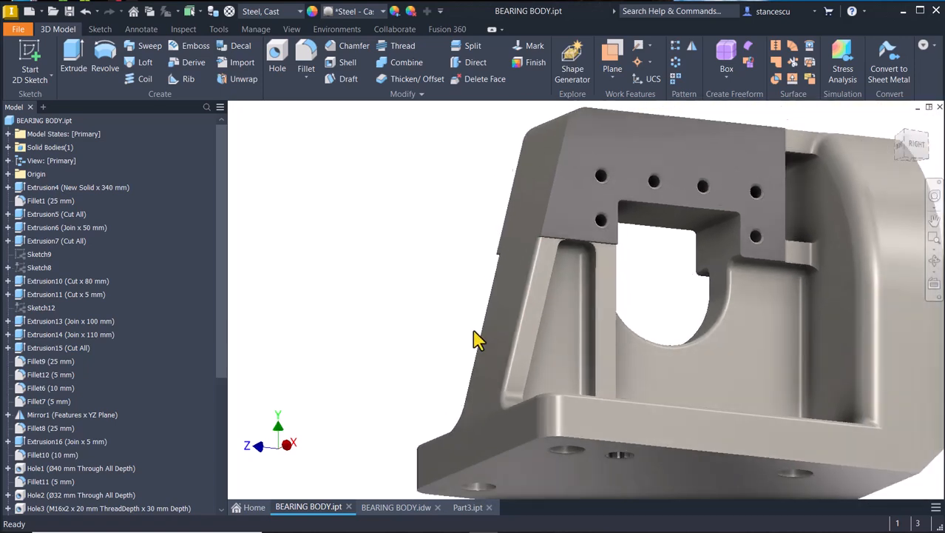
click(394, 515)
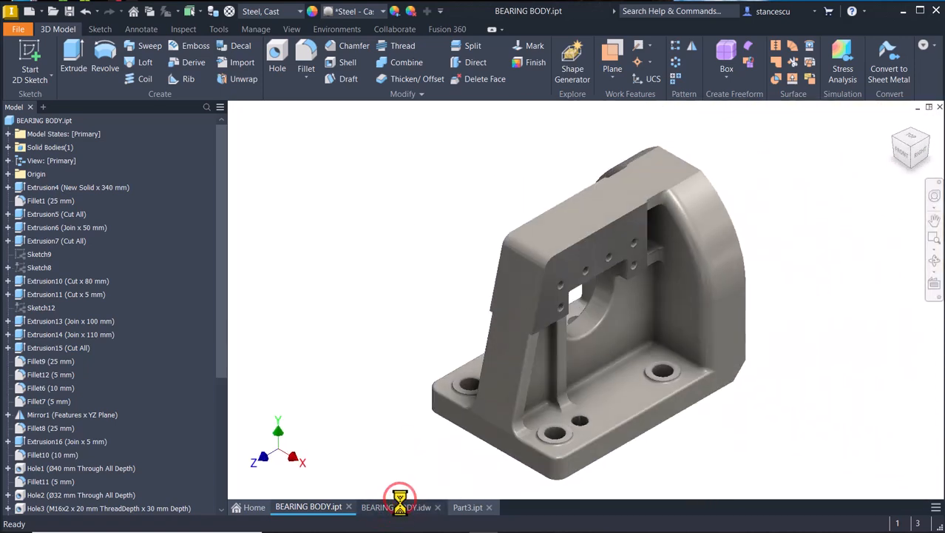
click(402, 507)
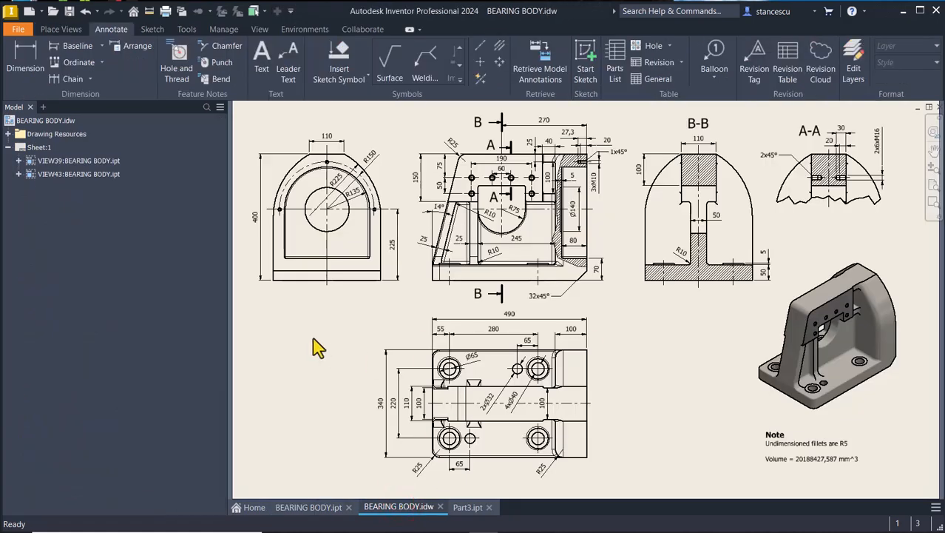
click(497, 245)
scroll(496, 248, up, 3)
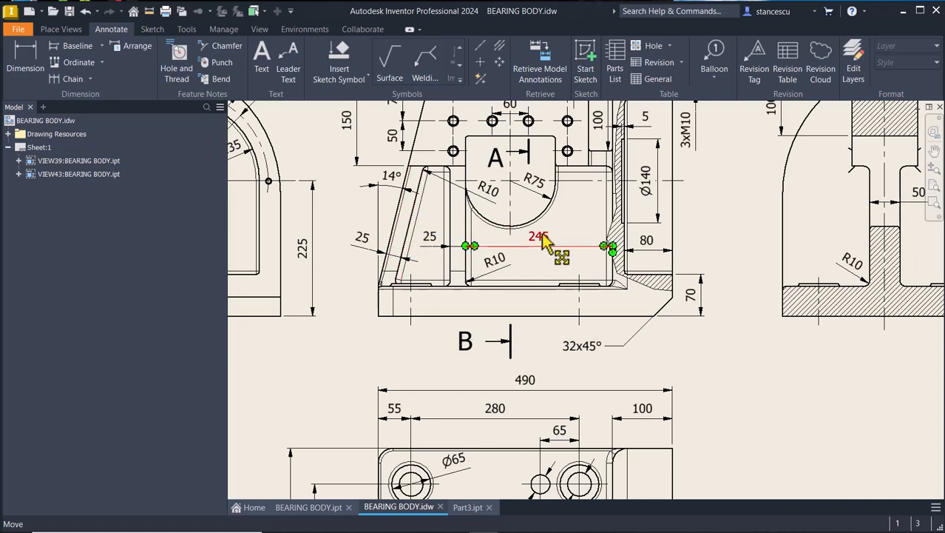
middle_drag(542, 234, 578, 309)
scroll(580, 308, up, 3)
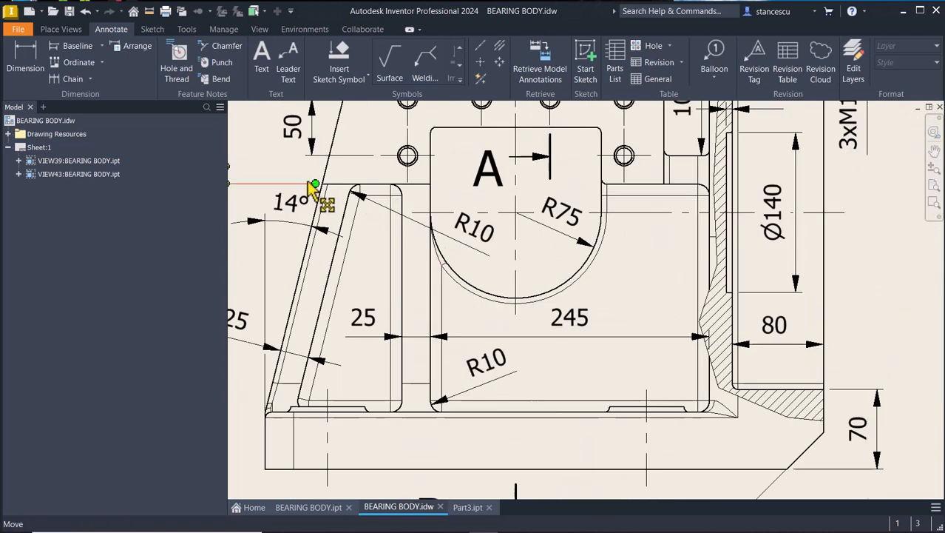
middle_drag(364, 183, 483, 262)
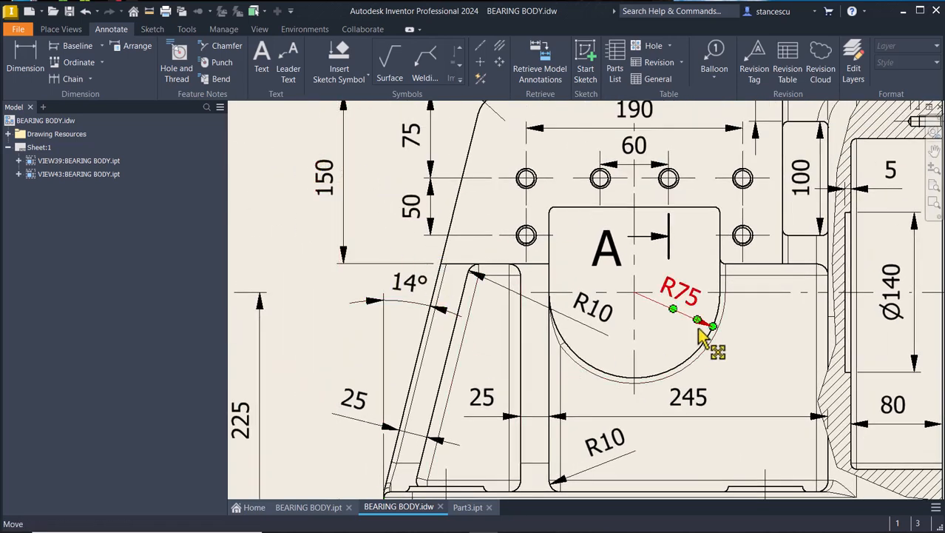
scroll(703, 336, down, 3)
middle_drag(750, 355, 579, 312)
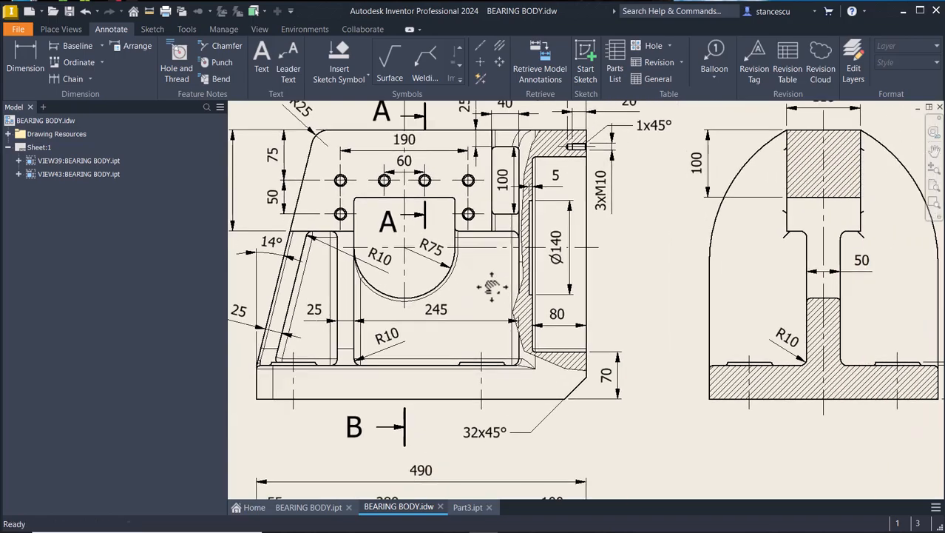
scroll(606, 310, down, 5)
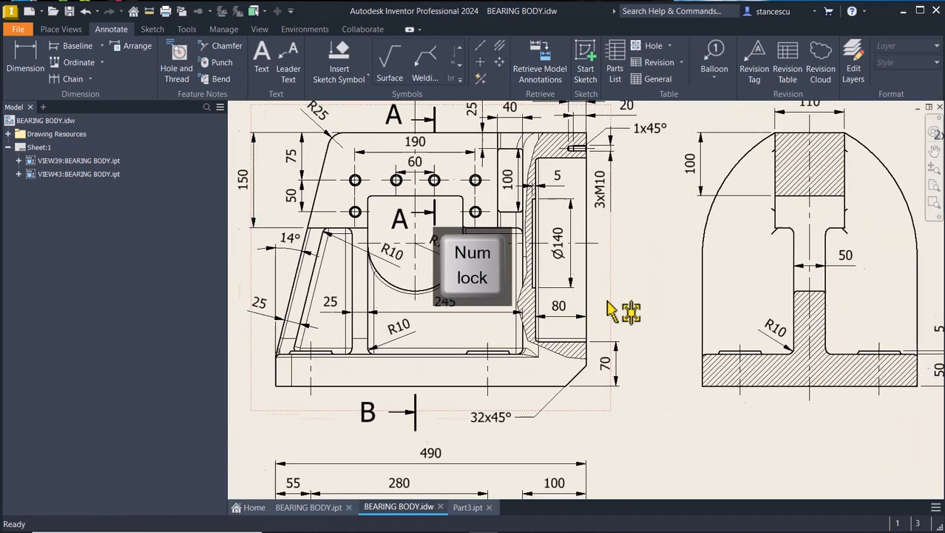
Examine the width dimensions across the web and its ribs in the drawing's plan view
scroll(455, 418, up, 5)
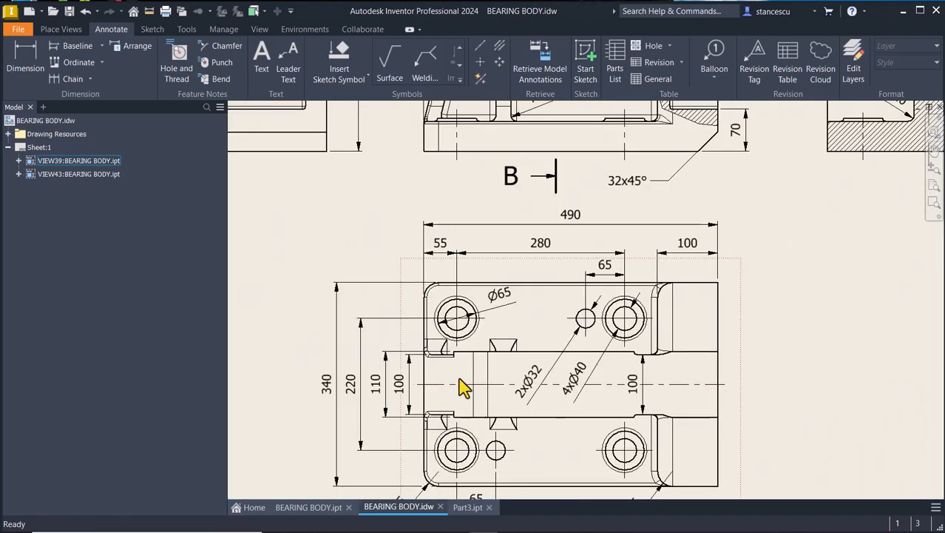
click(415, 383)
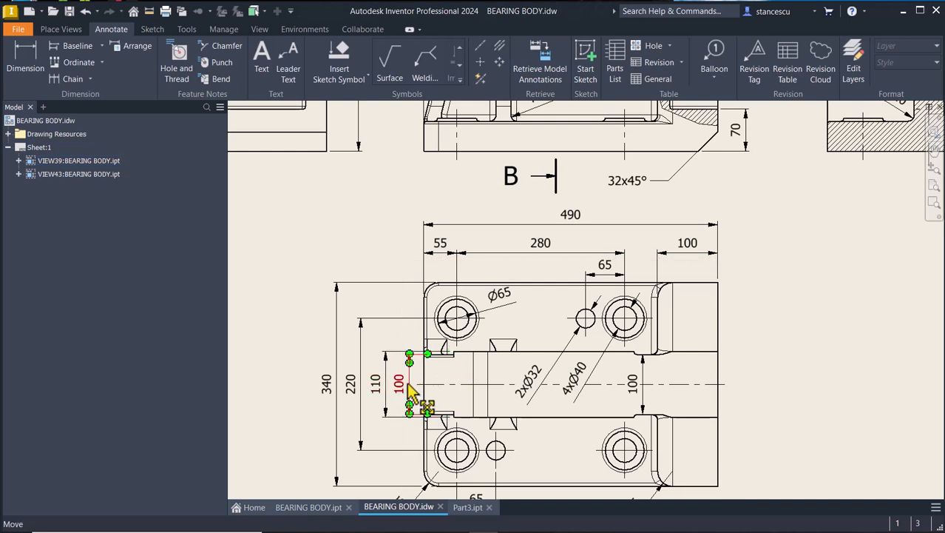
drag(412, 392, 648, 385)
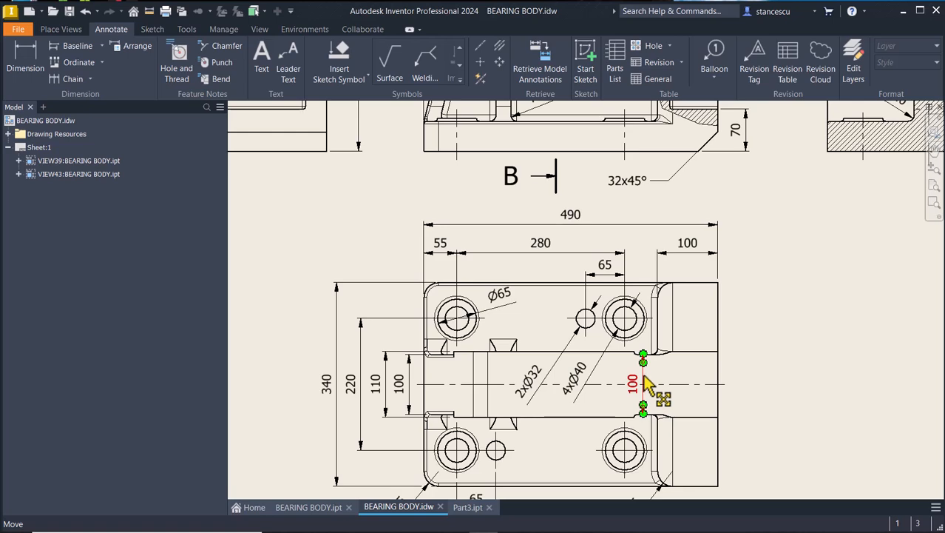
click(760, 285)
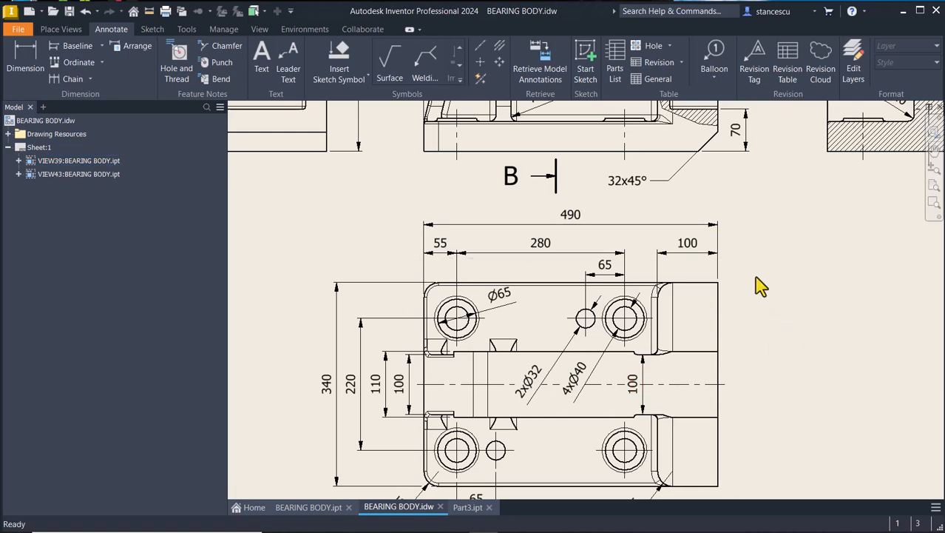
Examine the web's ribs in BEARING BODY.ipt and measure the distance and angle between the small rib face near the leg and the upright rib face
click(310, 509)
scroll(675, 285, up, 5)
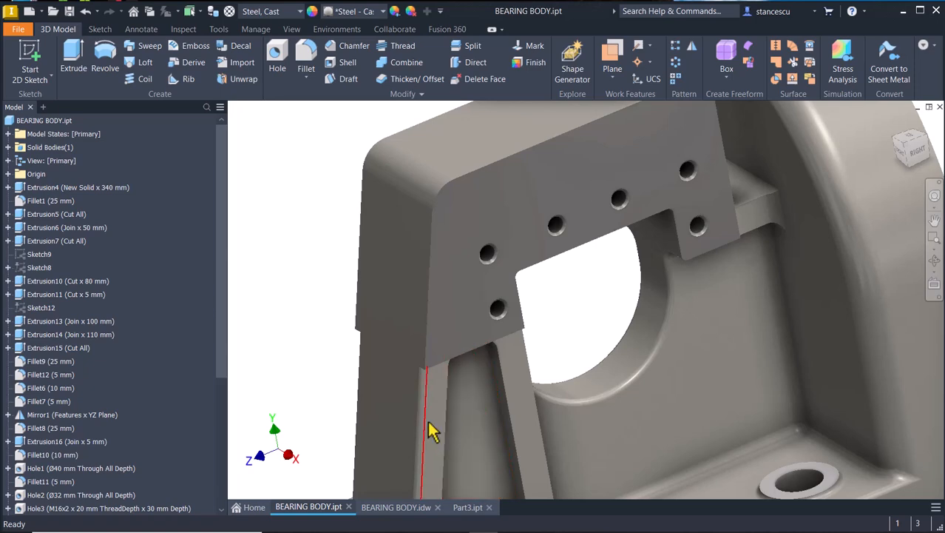
shift+middle_drag(429, 424, 554, 260)
scroll(556, 267, up, 3)
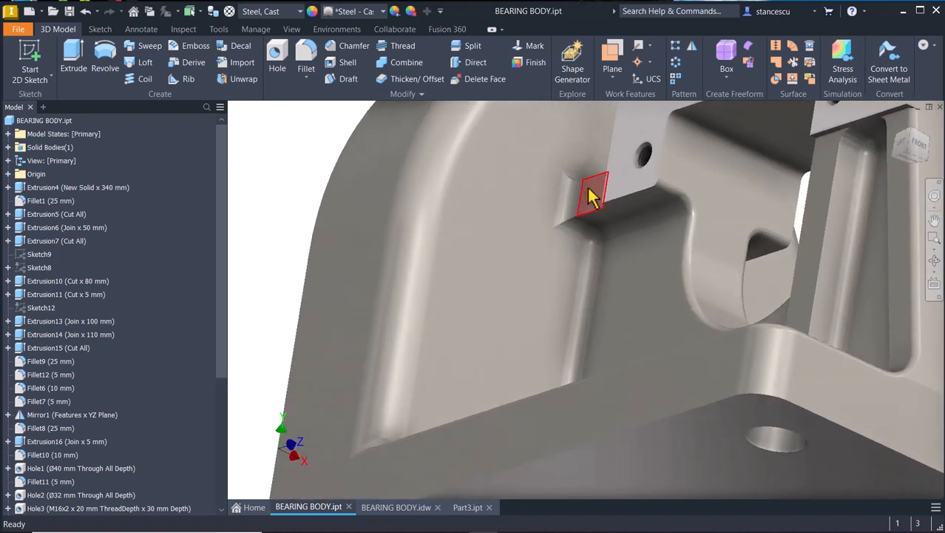
shift+middle_drag(592, 196, 312, 193)
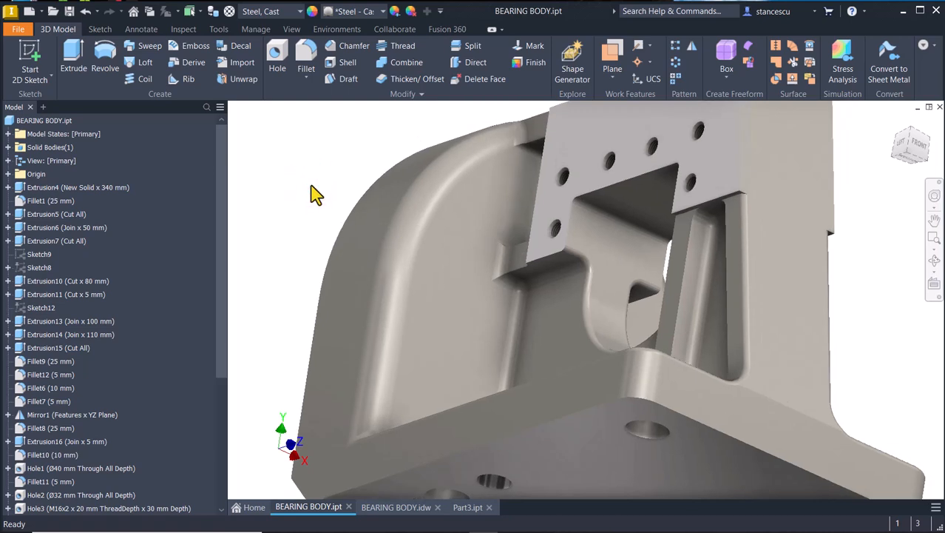
key(m)
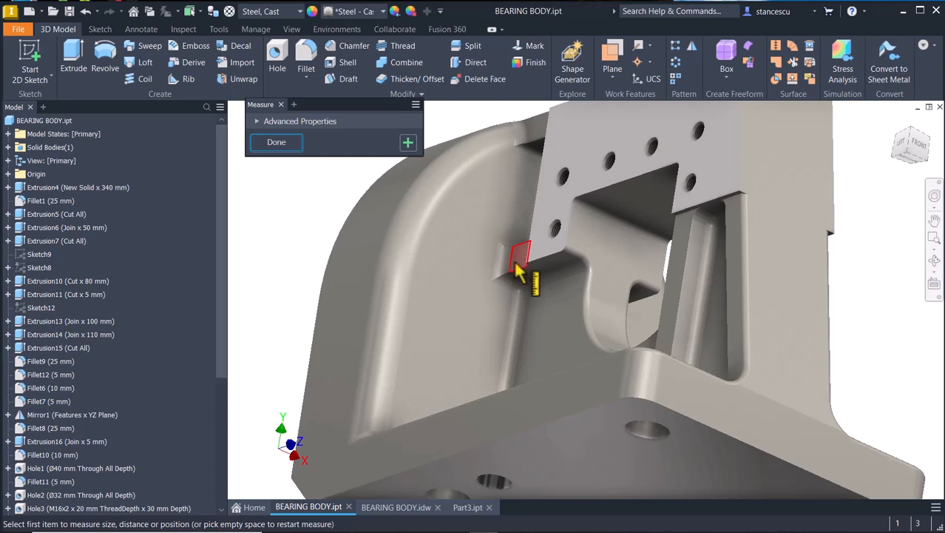
click(517, 265)
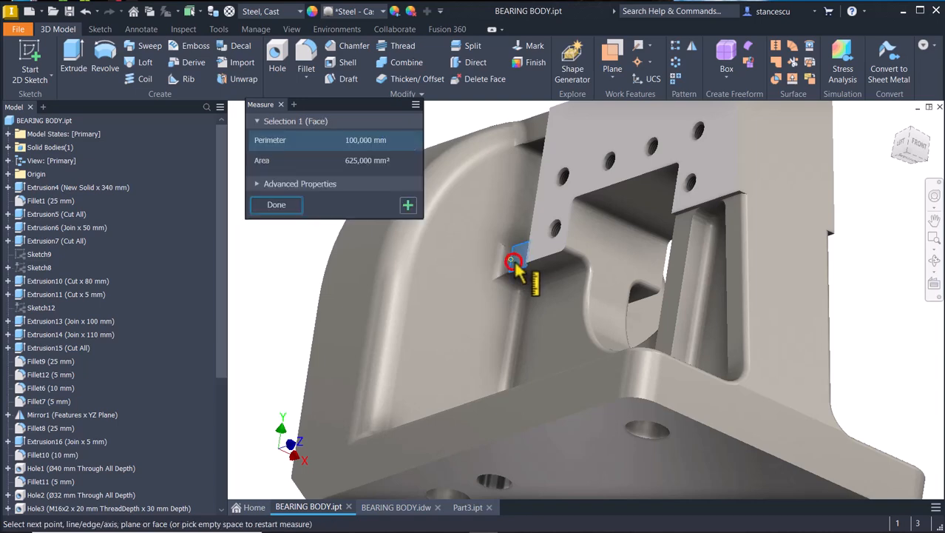
click(682, 250)
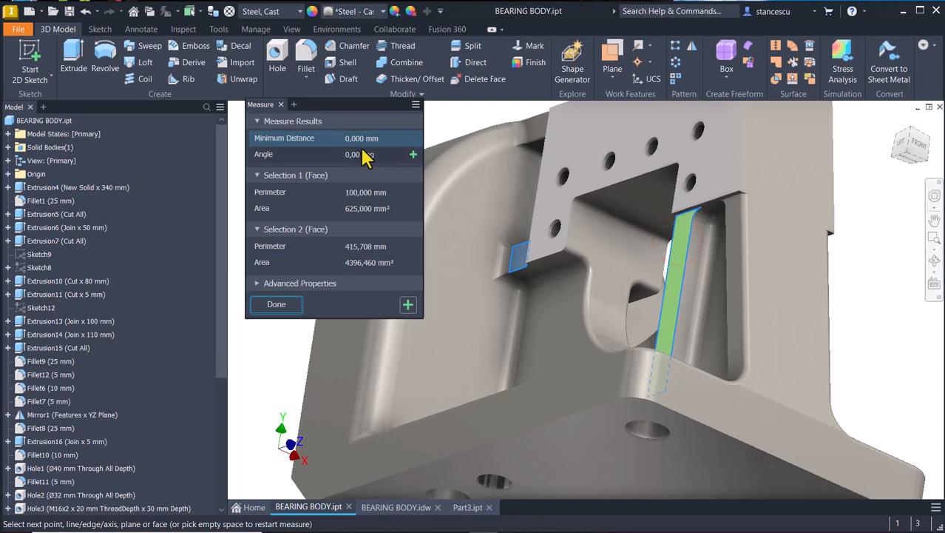
click(276, 305)
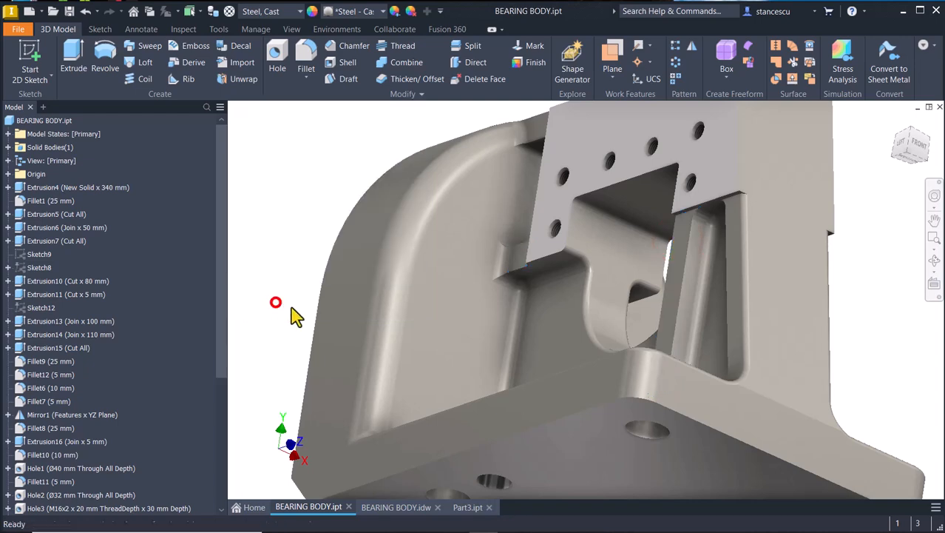
click(297, 248)
key(F6)
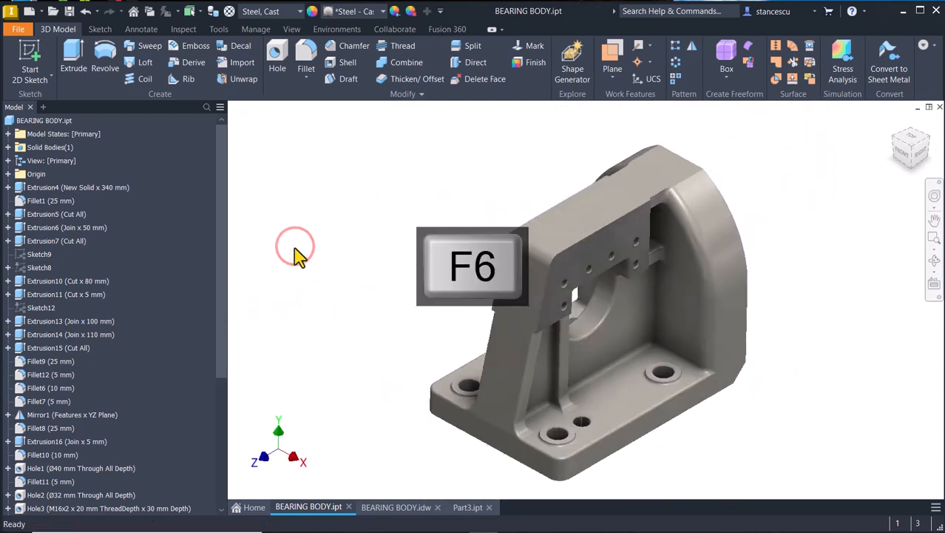
Switch to Part3.ipt and start a sketch on the YZ Plane with the graphics sliced at the sketch plane
click(468, 509)
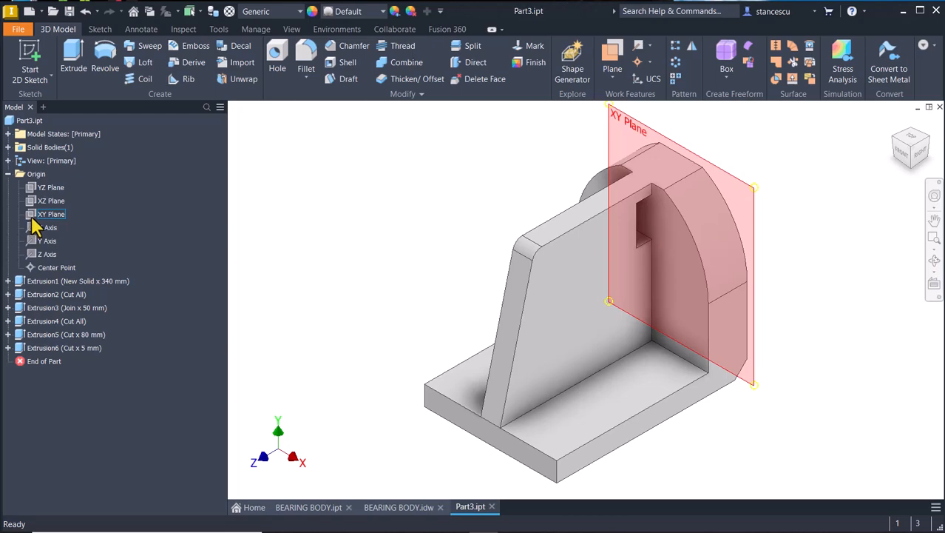
click(34, 187)
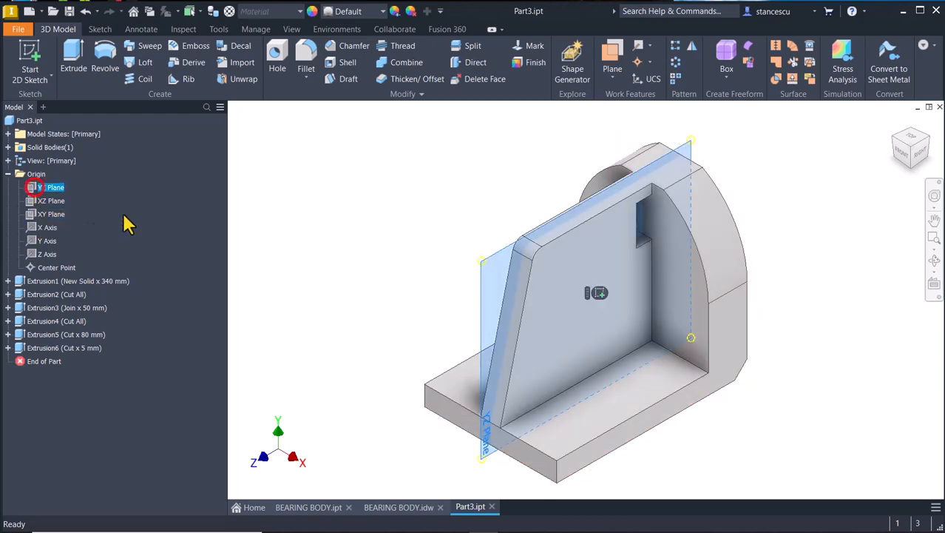
click(598, 294)
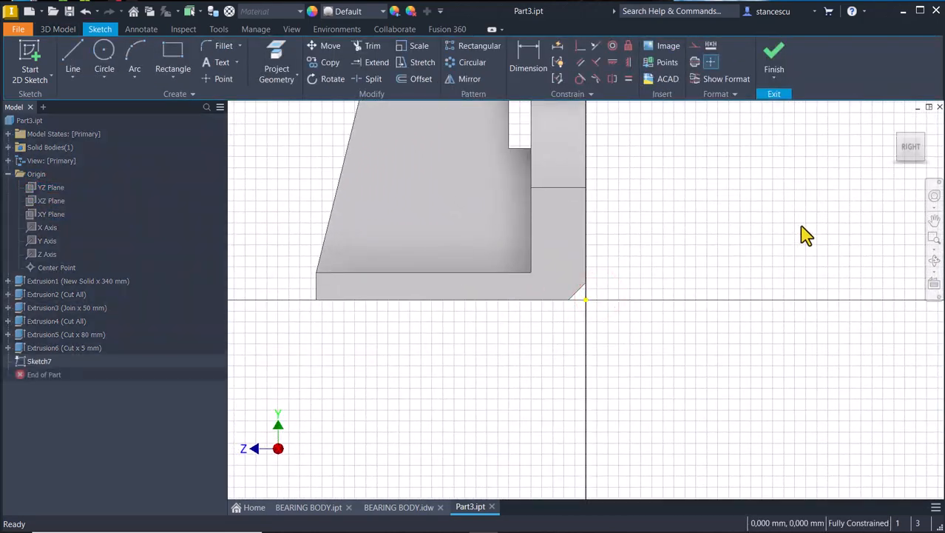
key(Num_Lock)
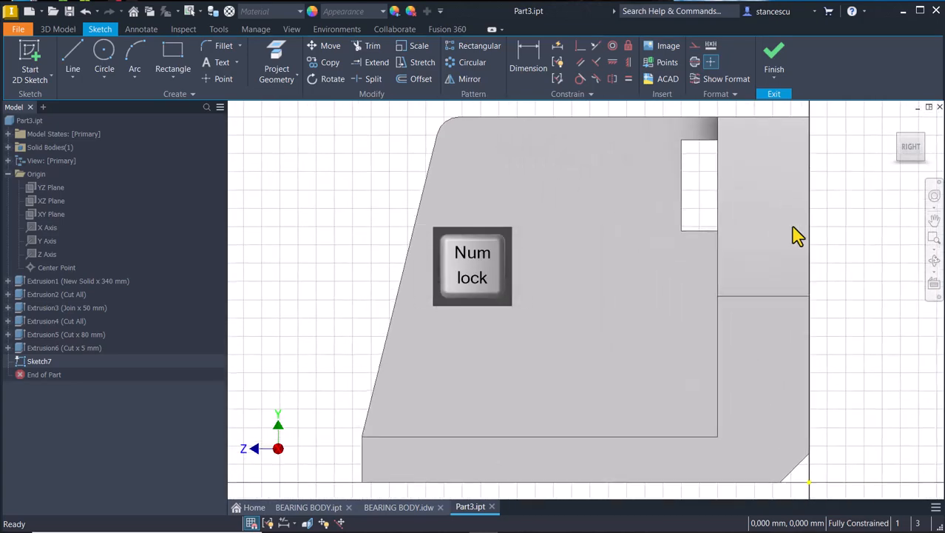
key(F7)
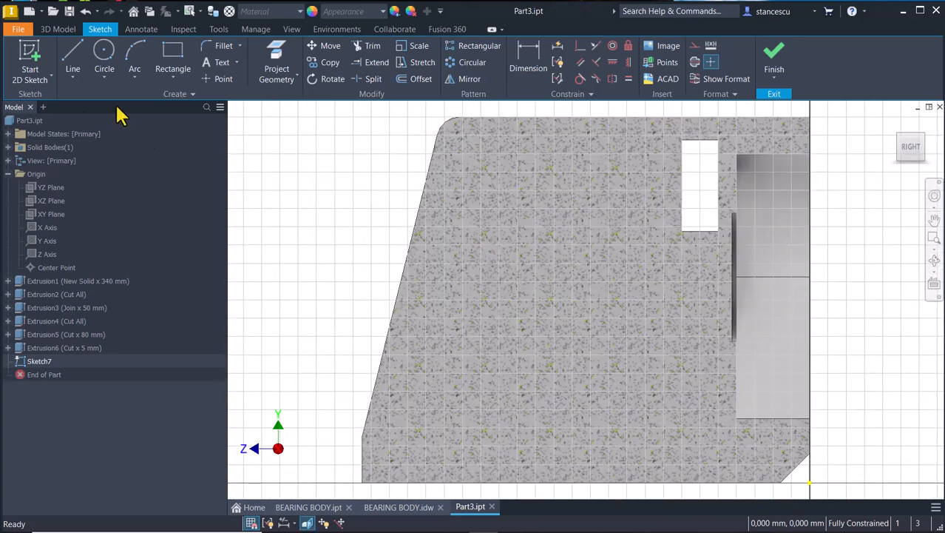
Sketch a horizontal line below the rectangular slot, from the leg's inner edge to the web's slanted edge
click(73, 59)
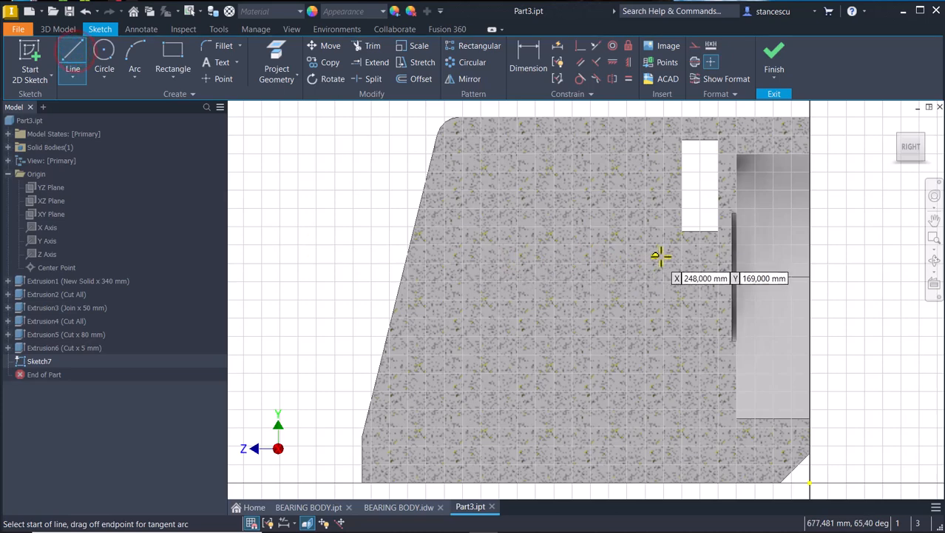
click(718, 259)
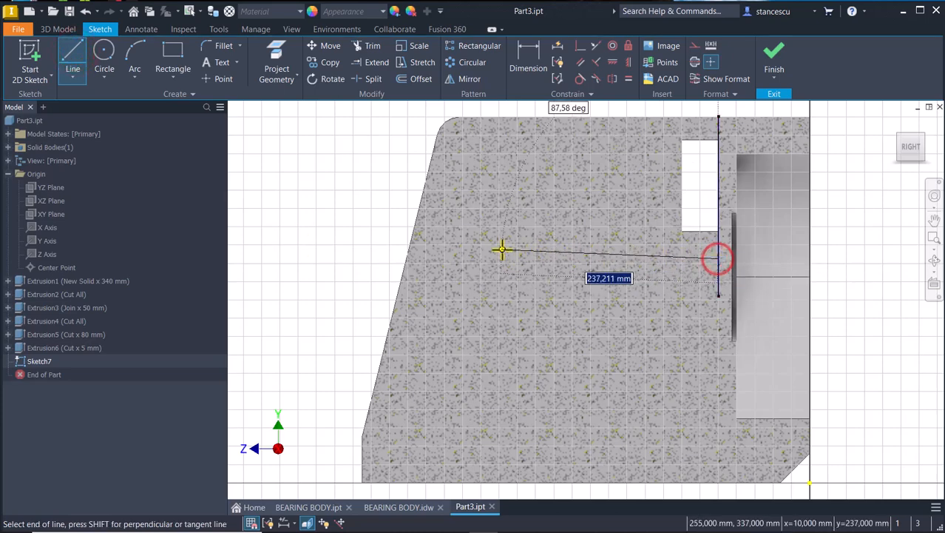
click(406, 259)
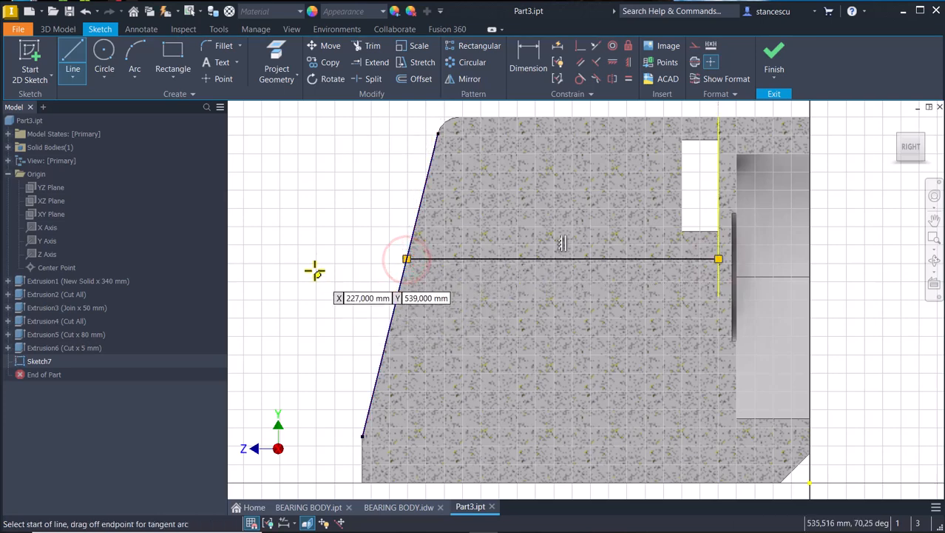
key(Escape)
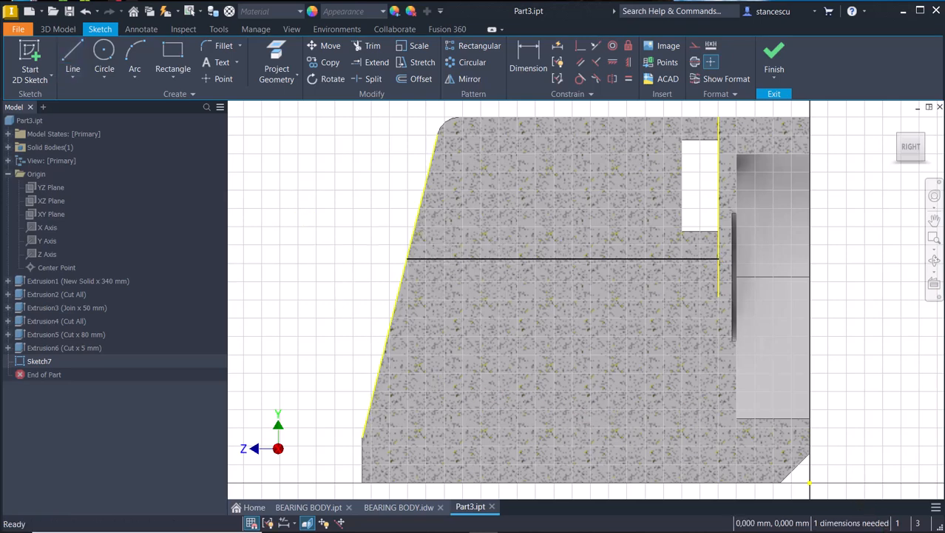
Dimension the horizontal sketch line 150 mm below the web's top edge
click(529, 63)
click(494, 259)
click(497, 120)
click(367, 173)
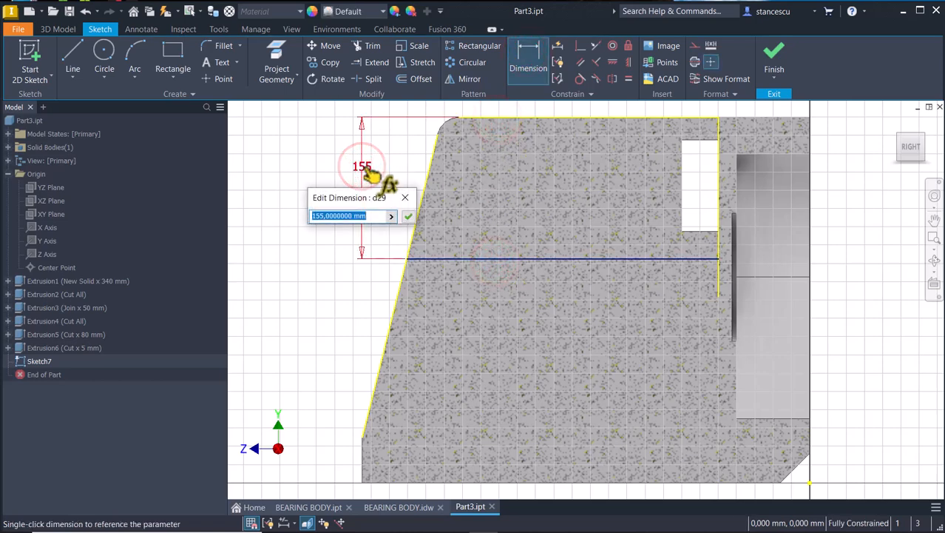
text(150)
key(Return)
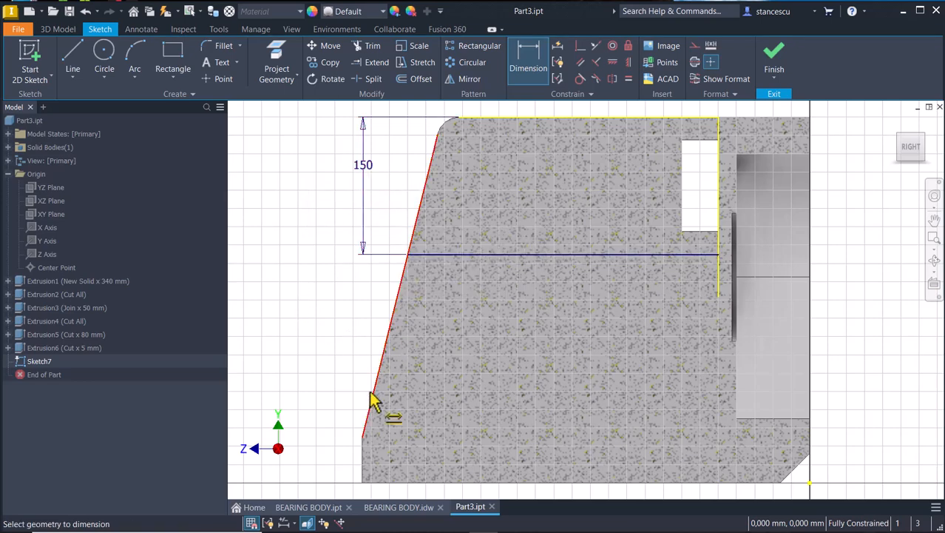
key(Escape)
click(305, 220)
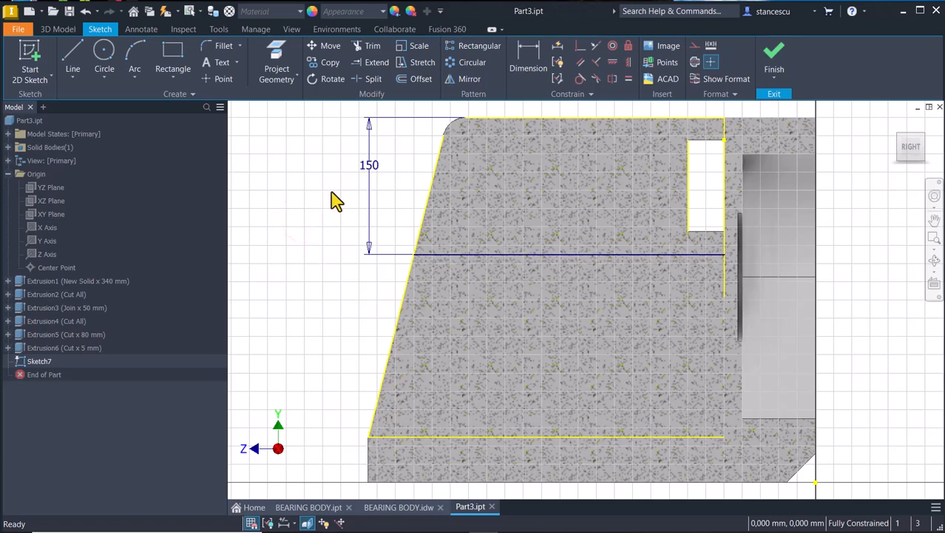
Sketch a line parallel to the web's slanted edge and two vertical lines, all from the horizontal line down to the base's top edge
click(74, 52)
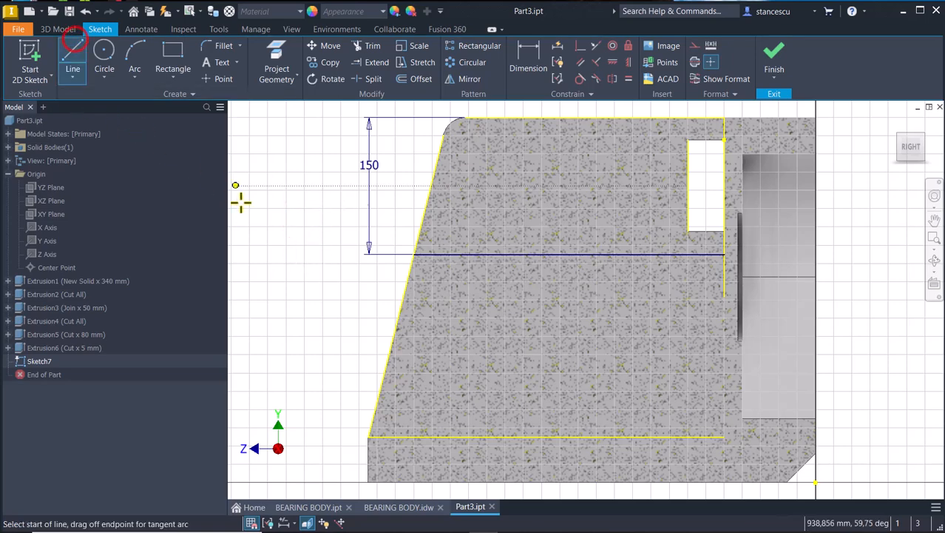
click(445, 255)
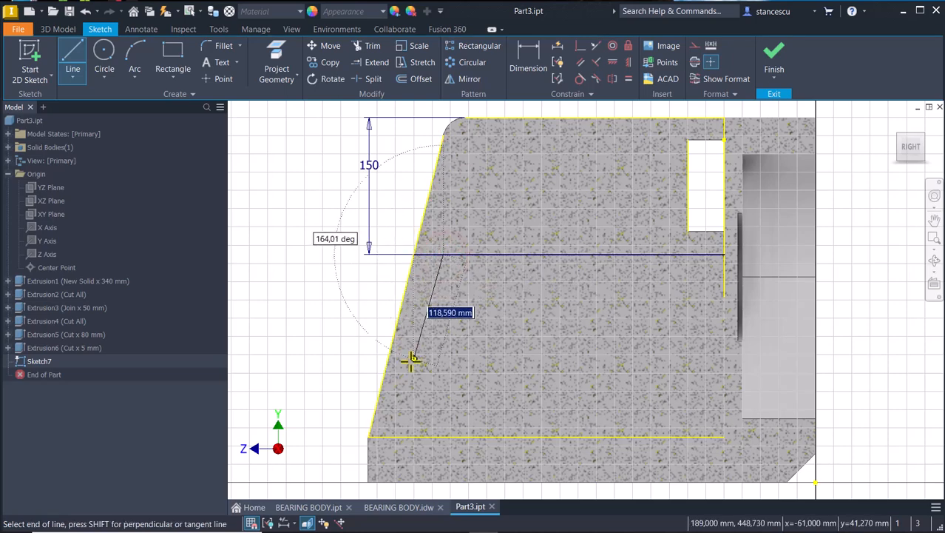
double_click(397, 437)
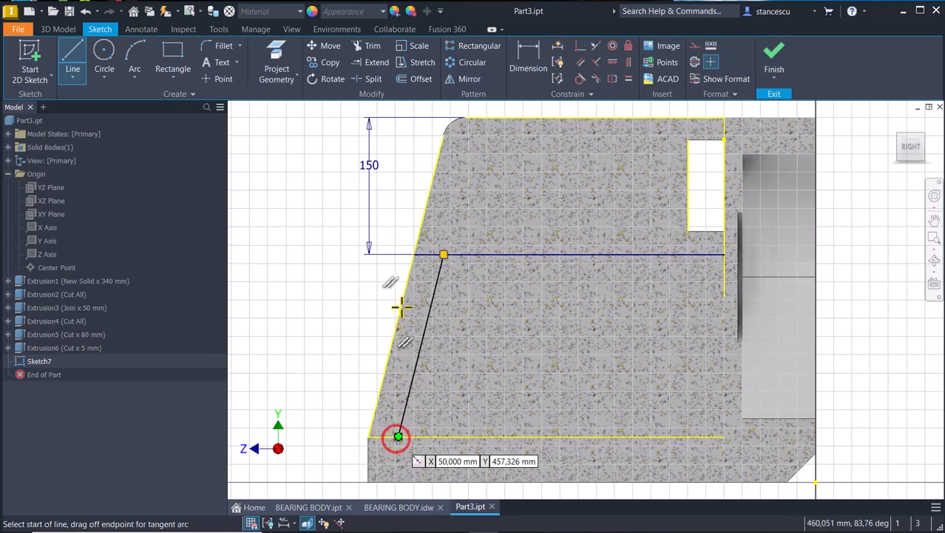
click(515, 254)
double_click(515, 437)
click(529, 254)
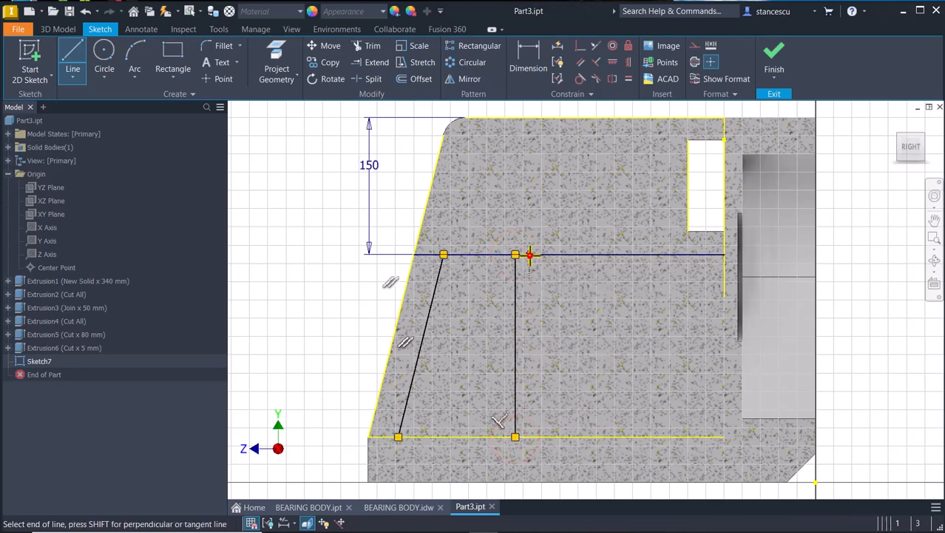
double_click(530, 437)
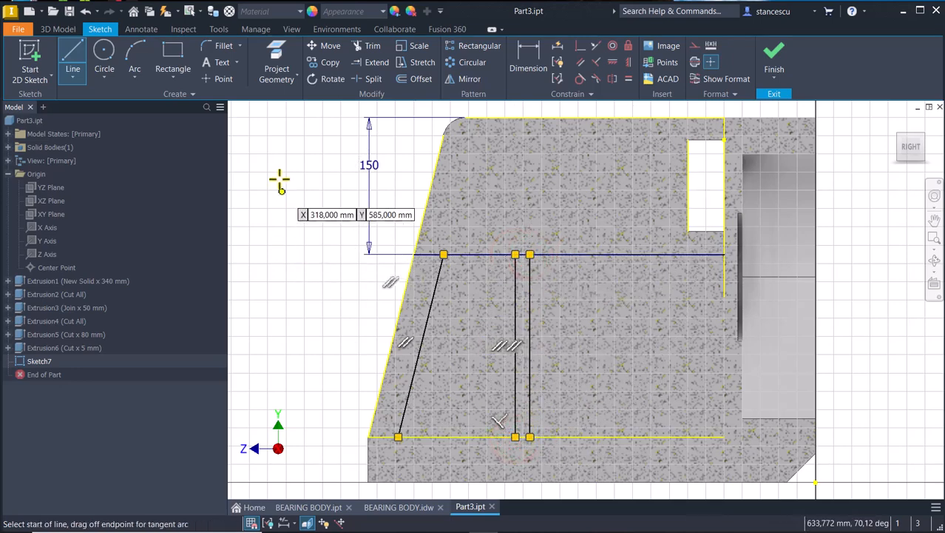
Dimension the sloped sketch line 25 mm from the web's slanted edge
click(527, 63)
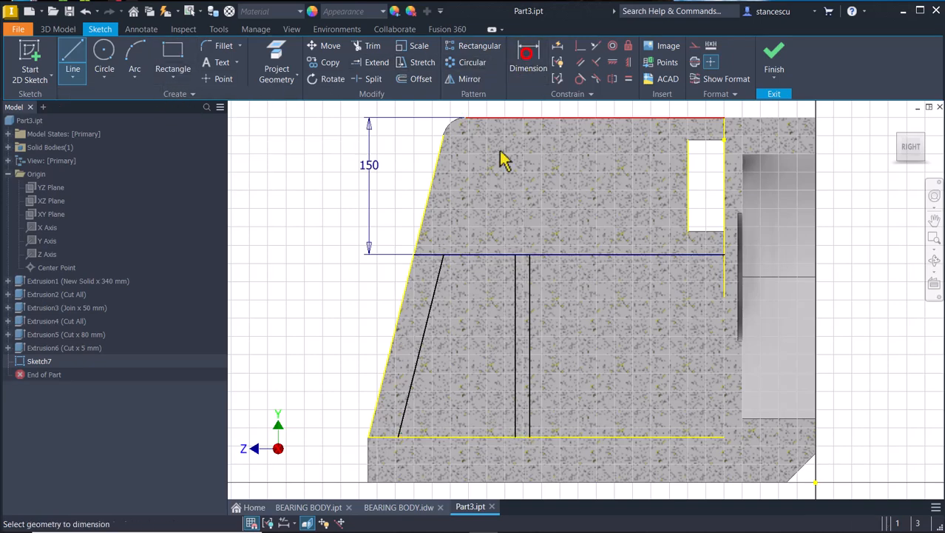
click(433, 302)
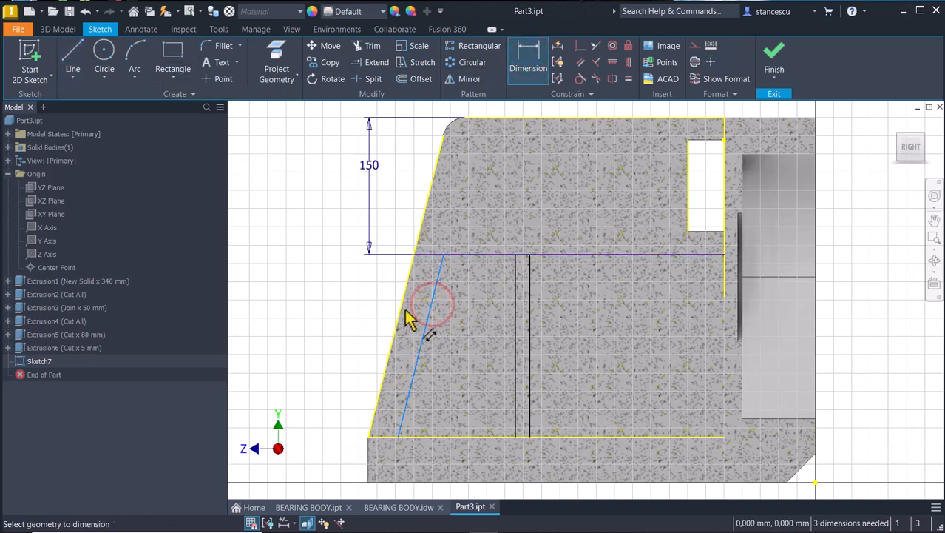
click(402, 309)
click(372, 302)
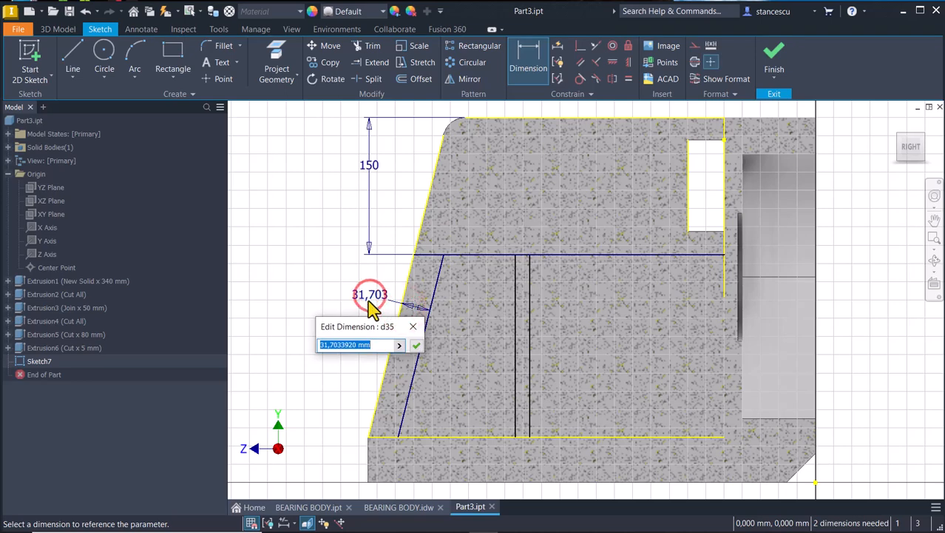
key(Return)
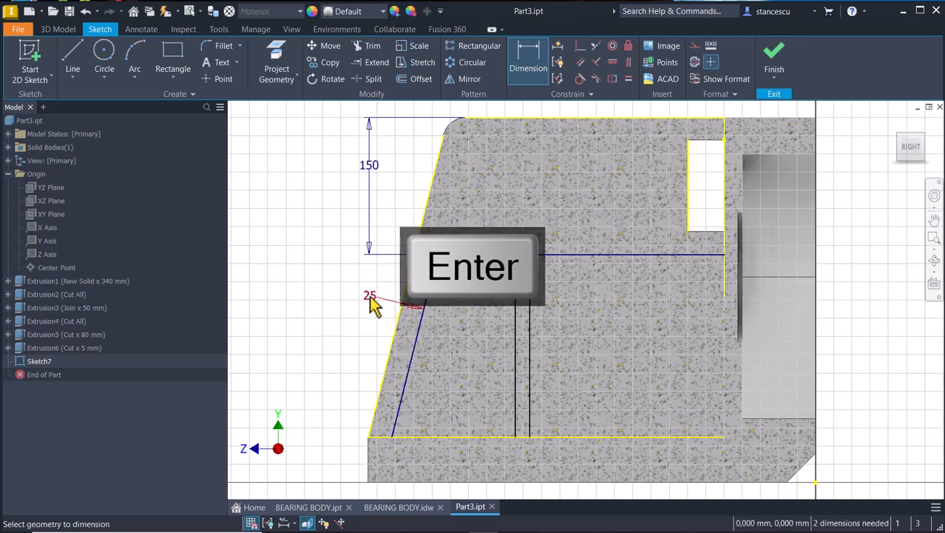
Set the spacing between the two vertical sketch lines to 25 mm
click(515, 357)
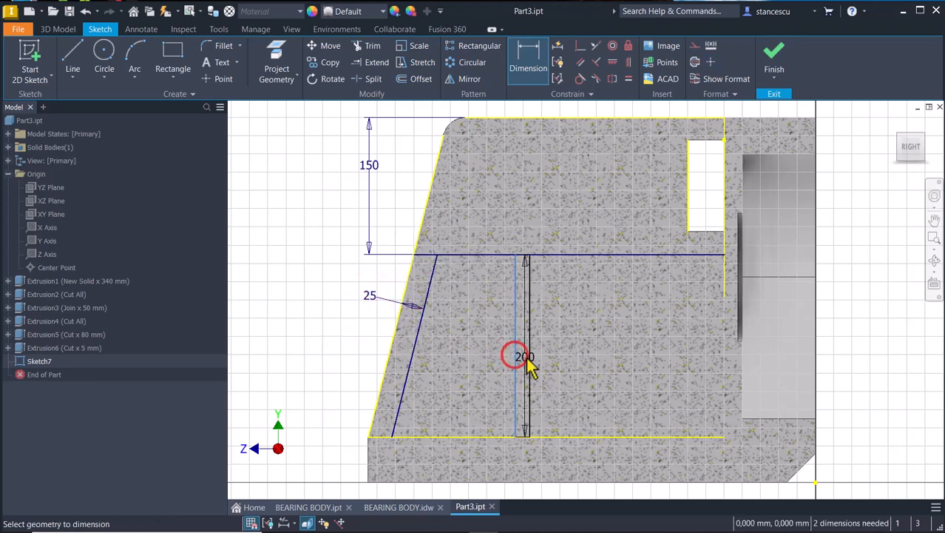
click(528, 360)
click(494, 362)
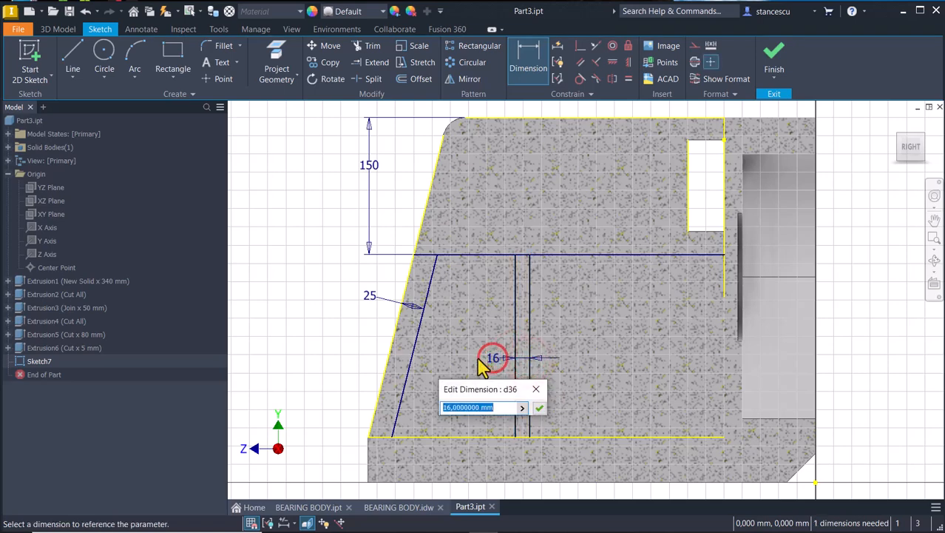
key(Return)
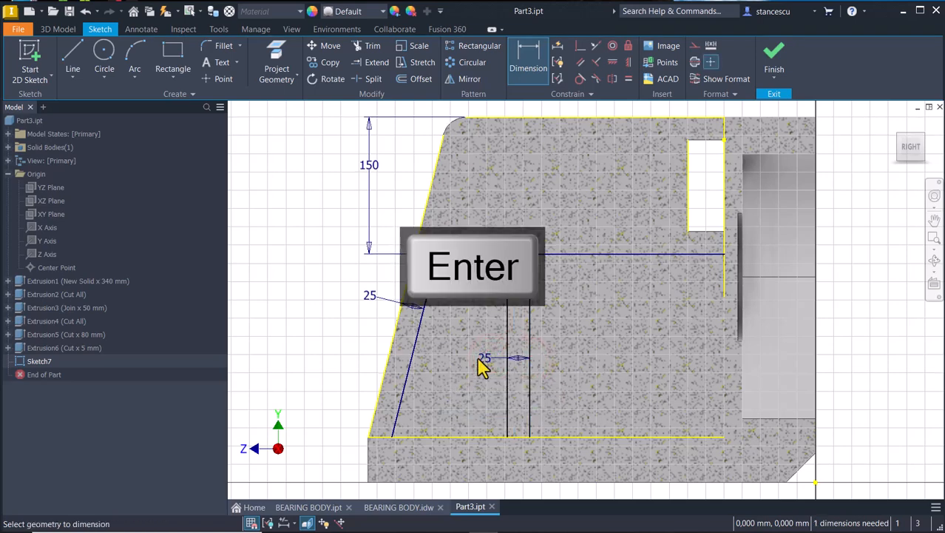
Dimension the vertical line nearer the leg 245 mm from the leg's inner edge
click(531, 299)
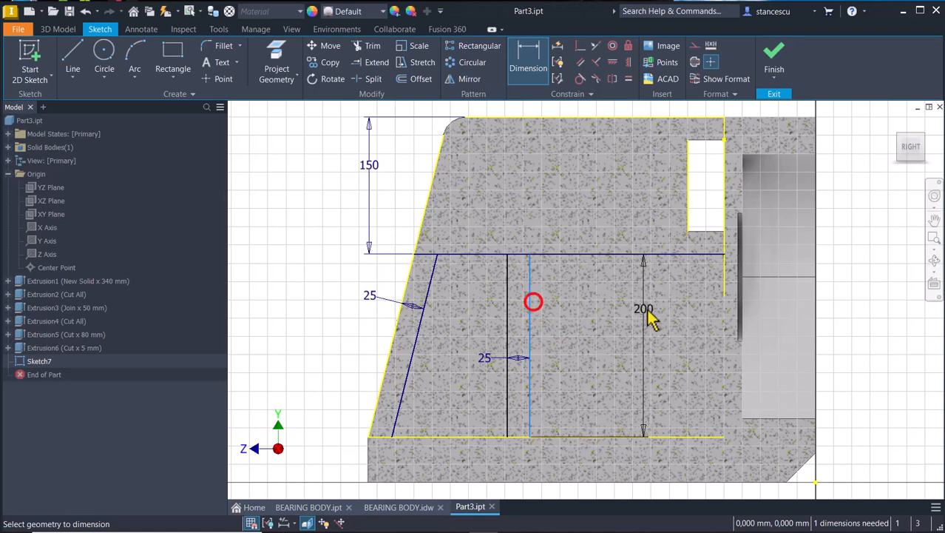
click(724, 283)
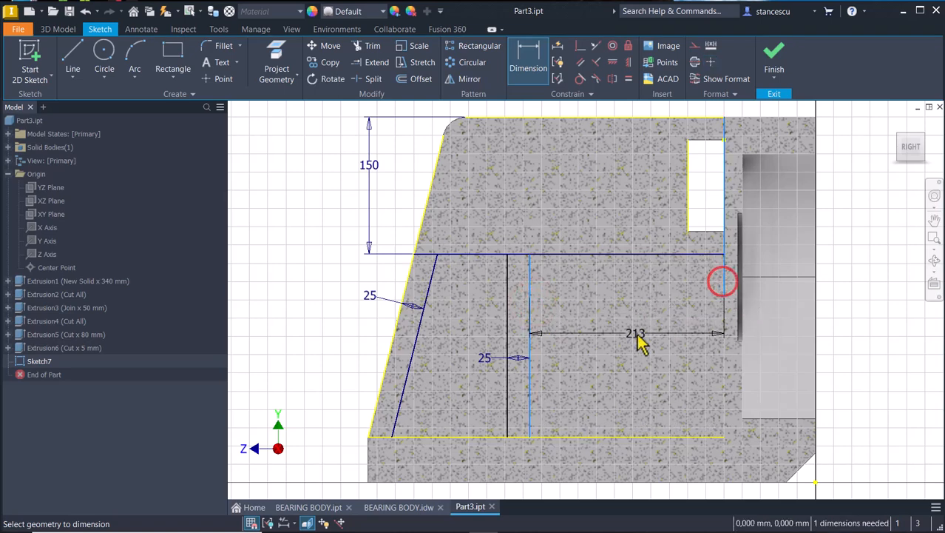
click(634, 334)
text(2)
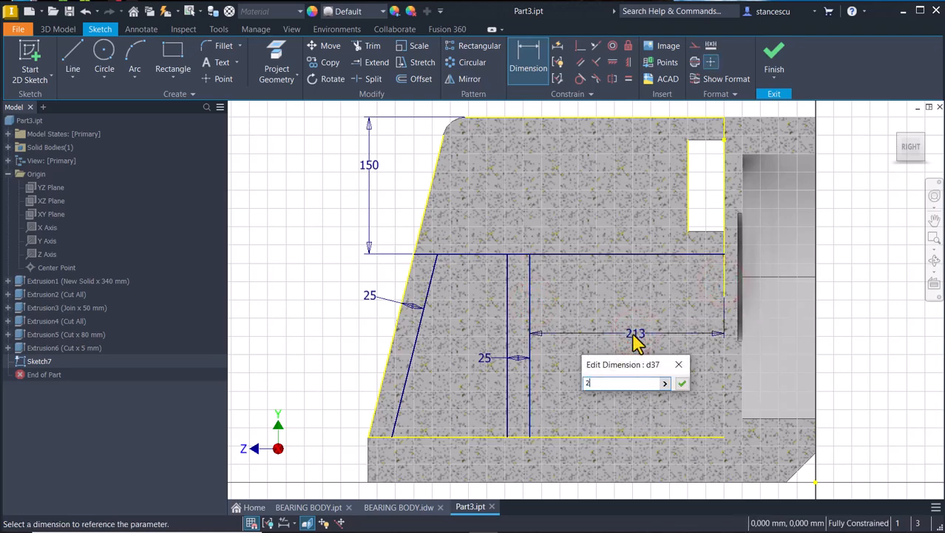
text(45)
key(Return)
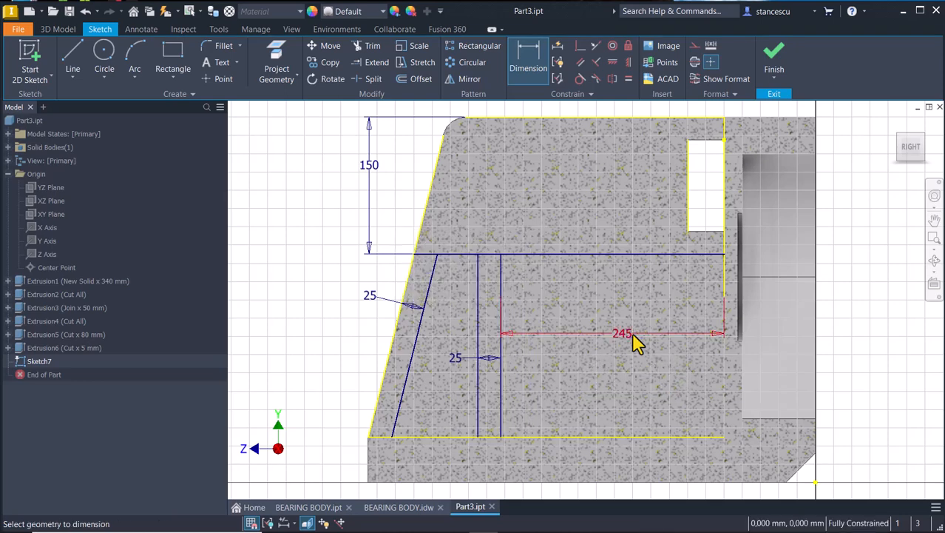
Sketch 40 mm wide rectangles below the slot to the horizontal line and above it to the web's top edge, and finish the sketch
click(176, 58)
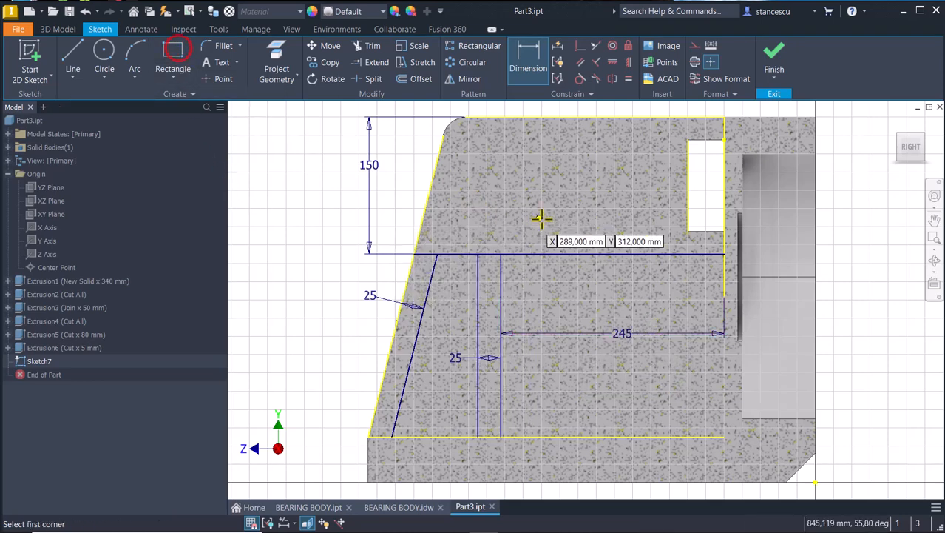
click(723, 252)
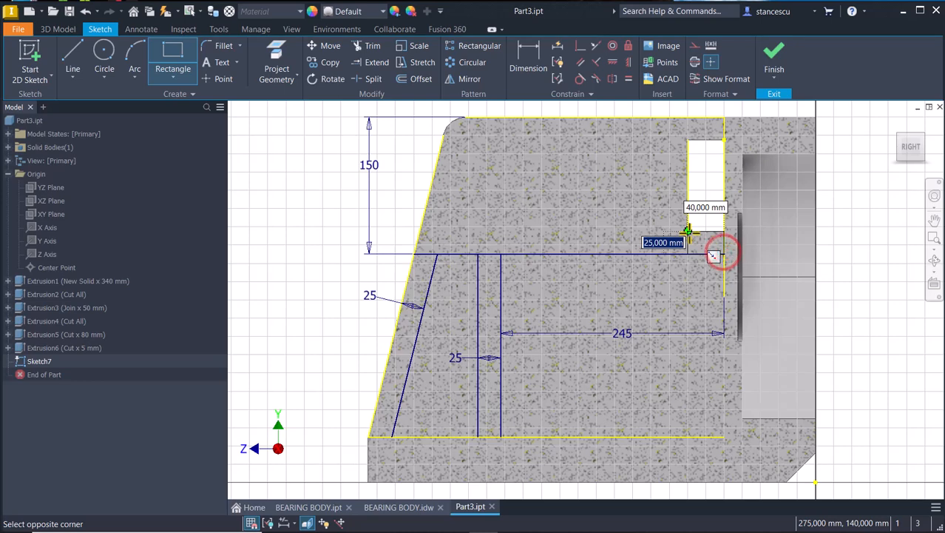
click(688, 232)
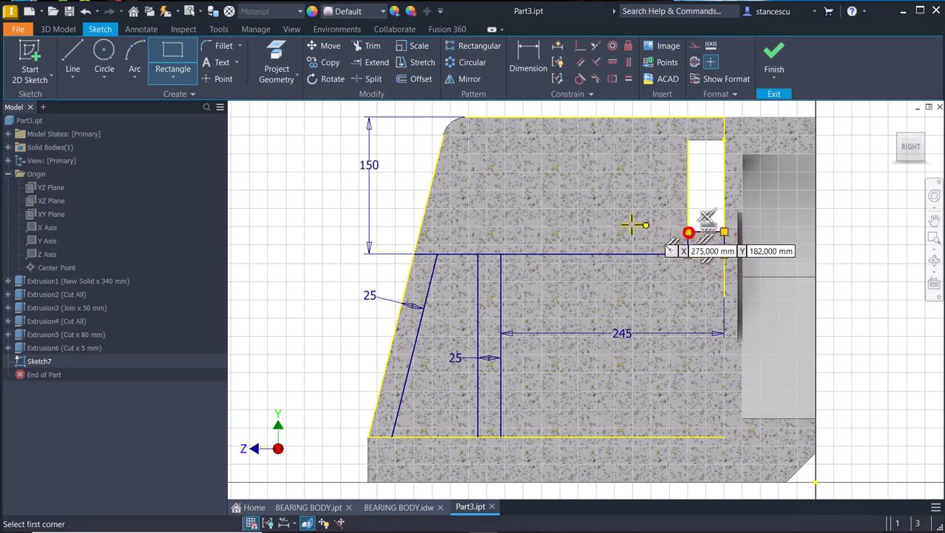
click(724, 139)
click(688, 117)
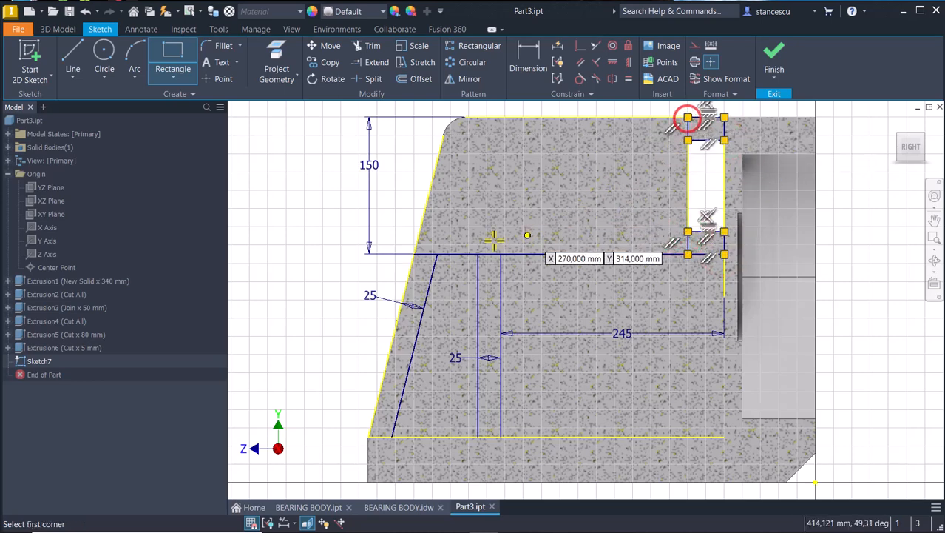
click(773, 49)
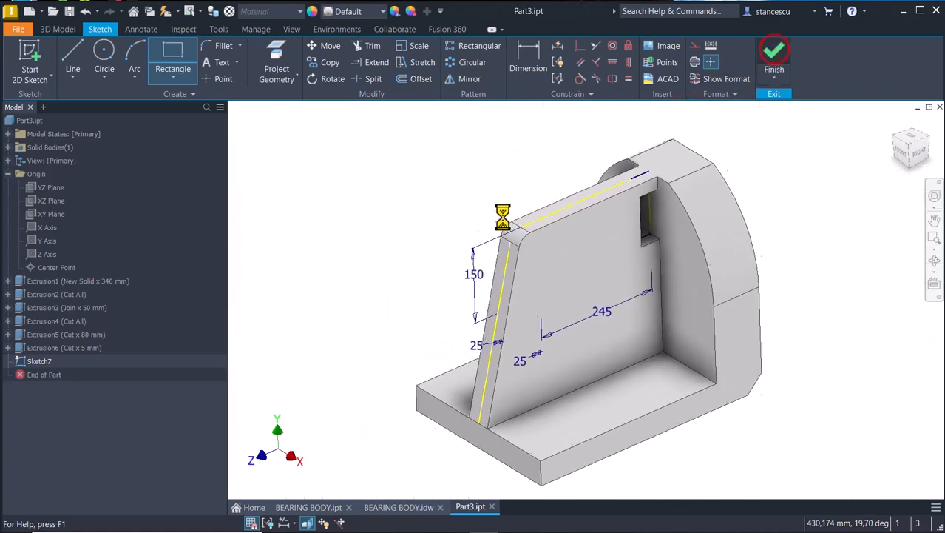
click(357, 207)
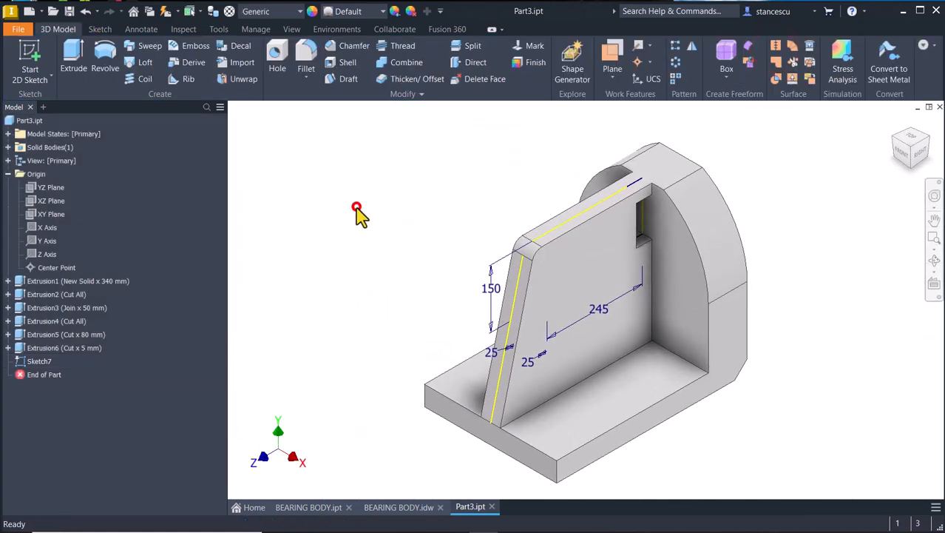
Extrude the slanted strip, the vertical strip and the rectangles above and below the slot symmetrically 100 mm, joined to the body
click(71, 59)
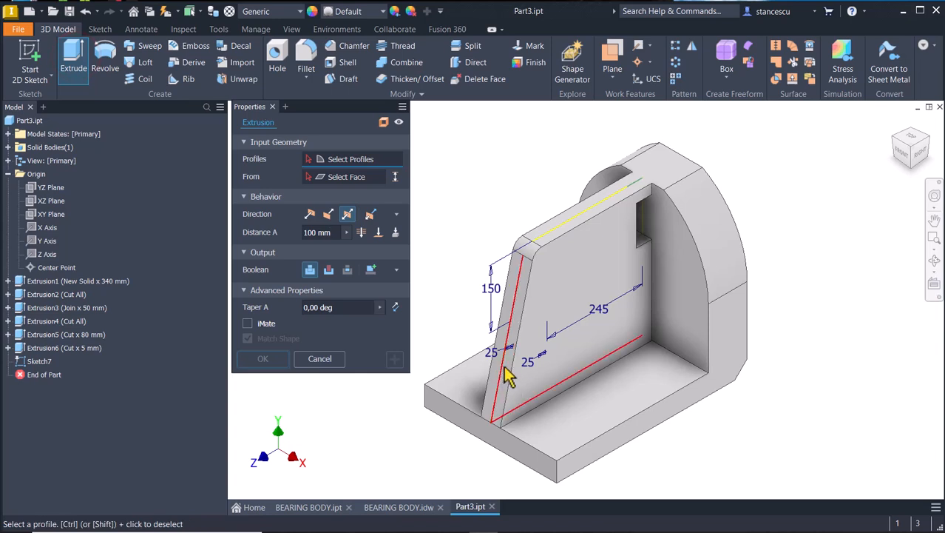
scroll(513, 381, up, 3)
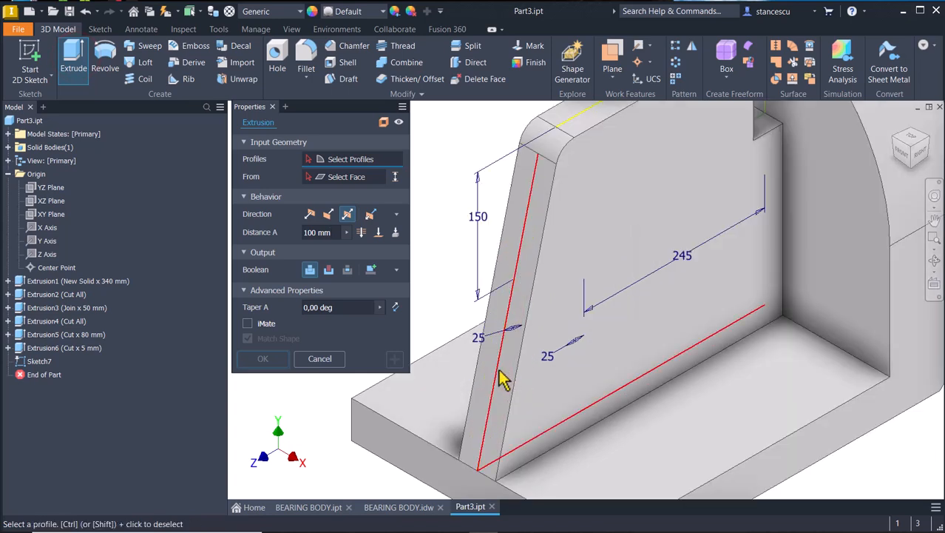
click(509, 386)
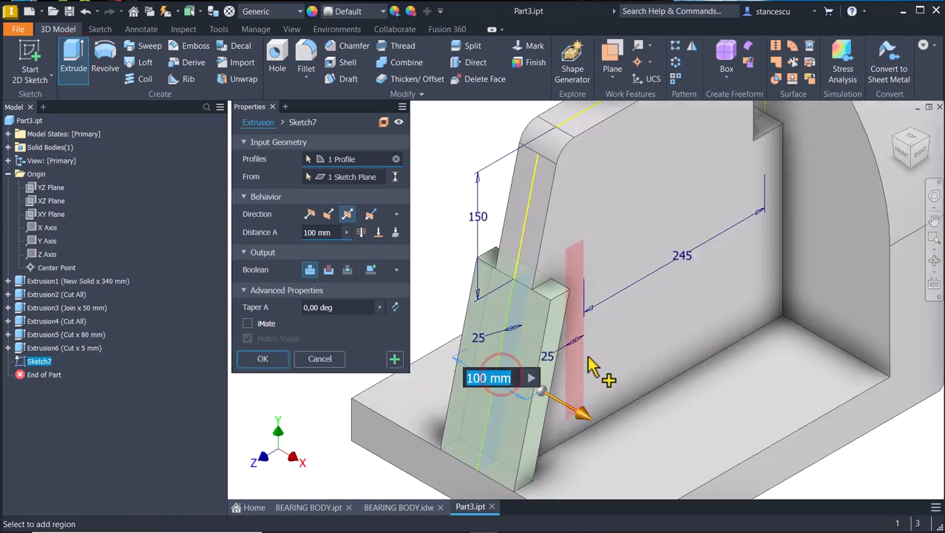
click(580, 367)
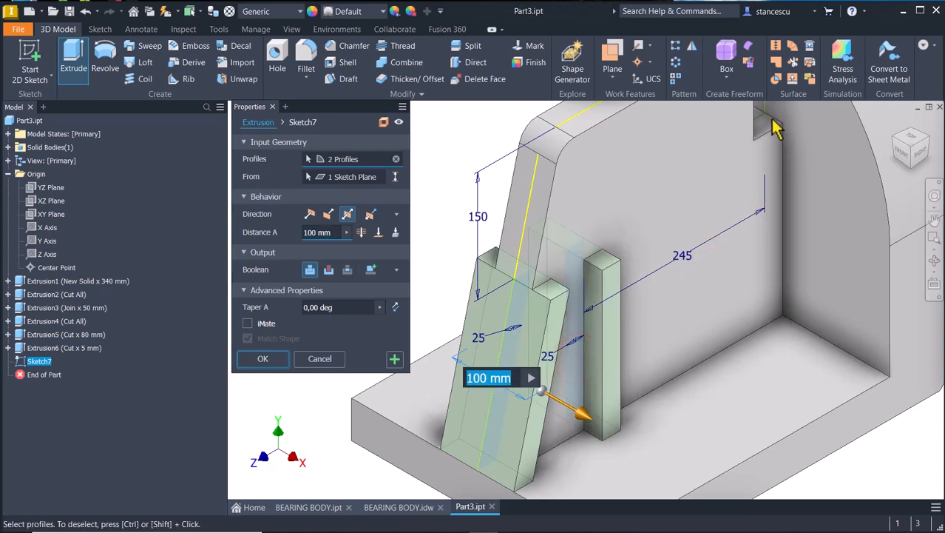
scroll(769, 159, up, 3)
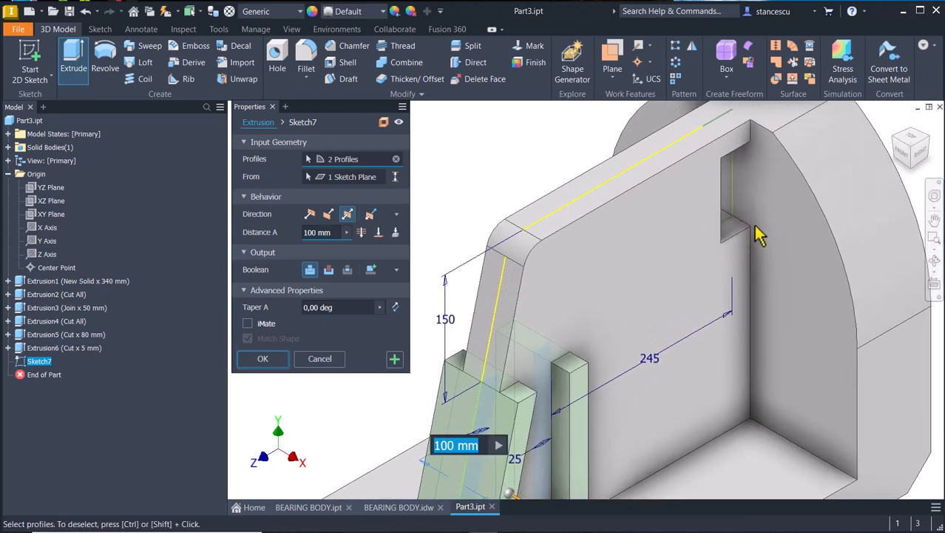
click(730, 228)
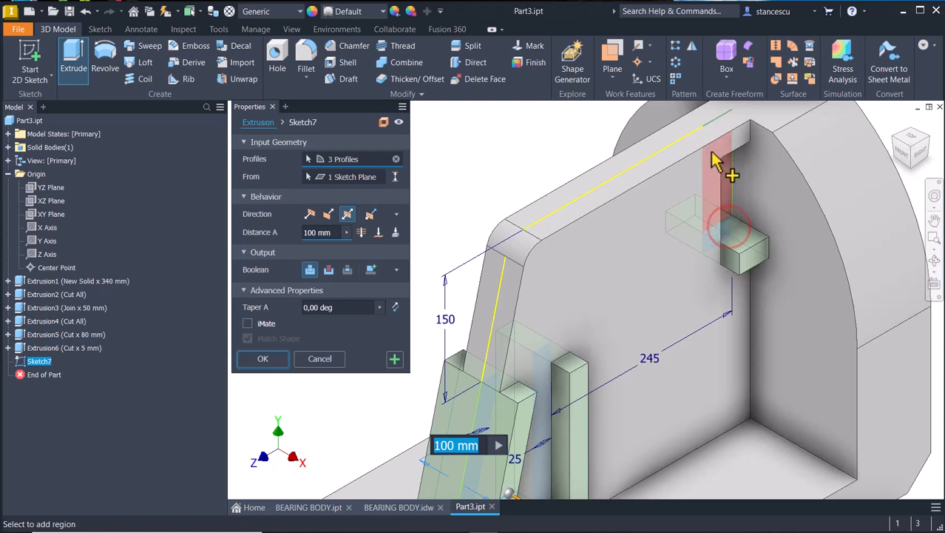
click(716, 160)
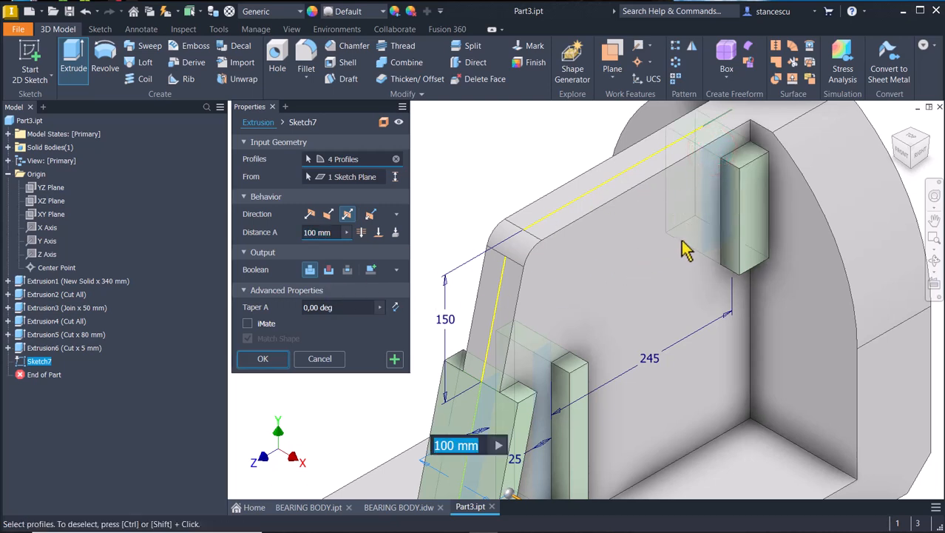
click(716, 198)
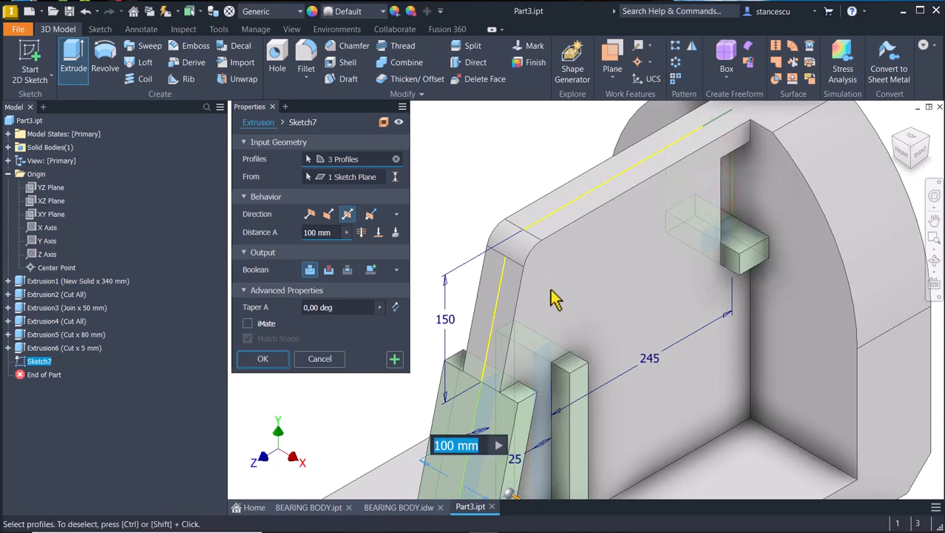
click(716, 139)
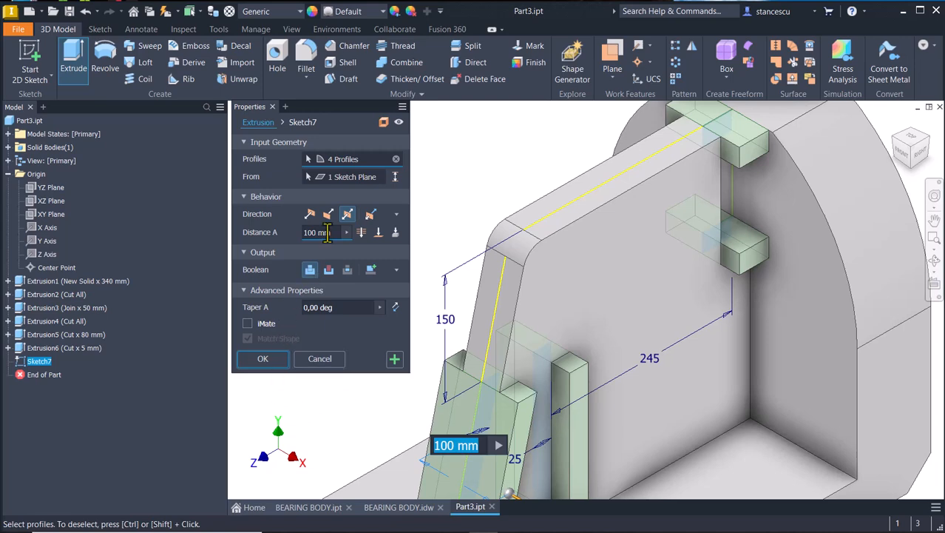
click(333, 233)
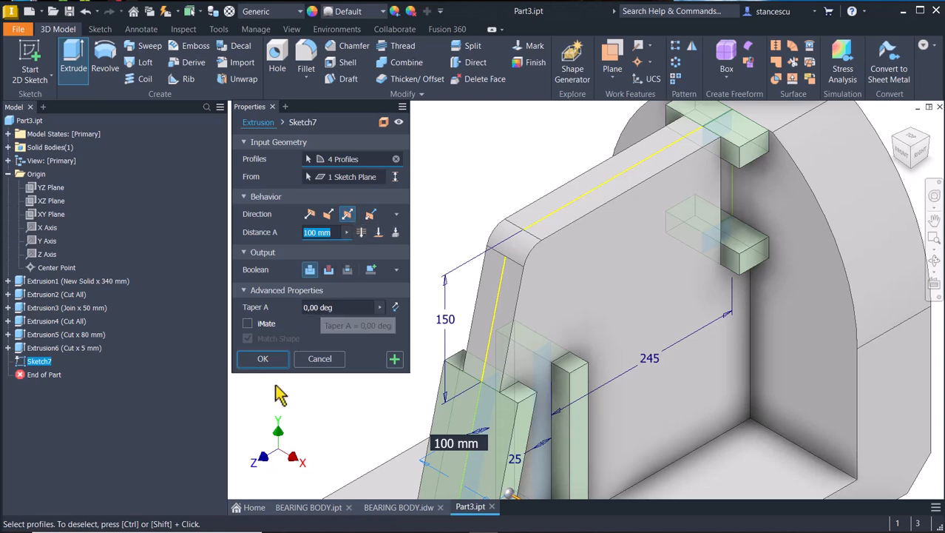
click(261, 359)
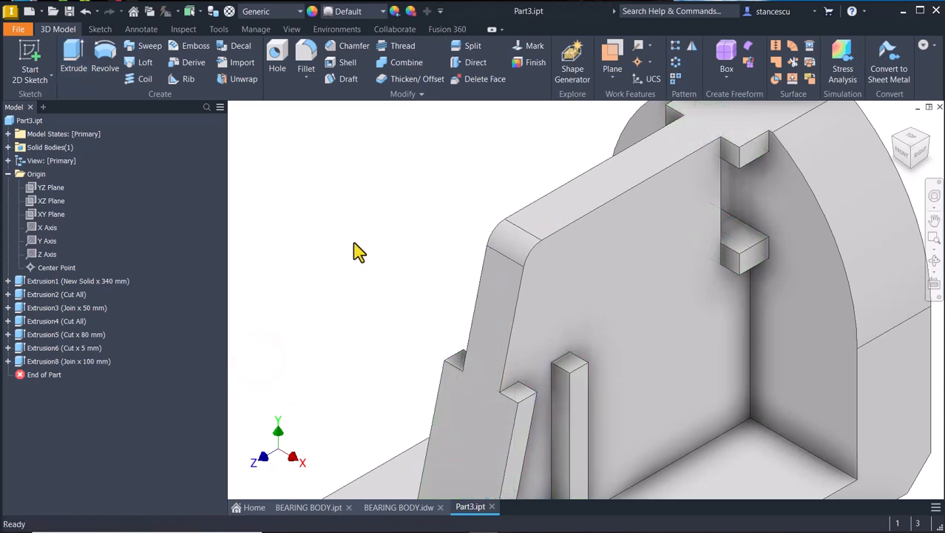
Start a sliced sketch on the YZ plane and project the web's top edge, corner arc and upper slanted edge
key(F6)
key(Num_Lock)
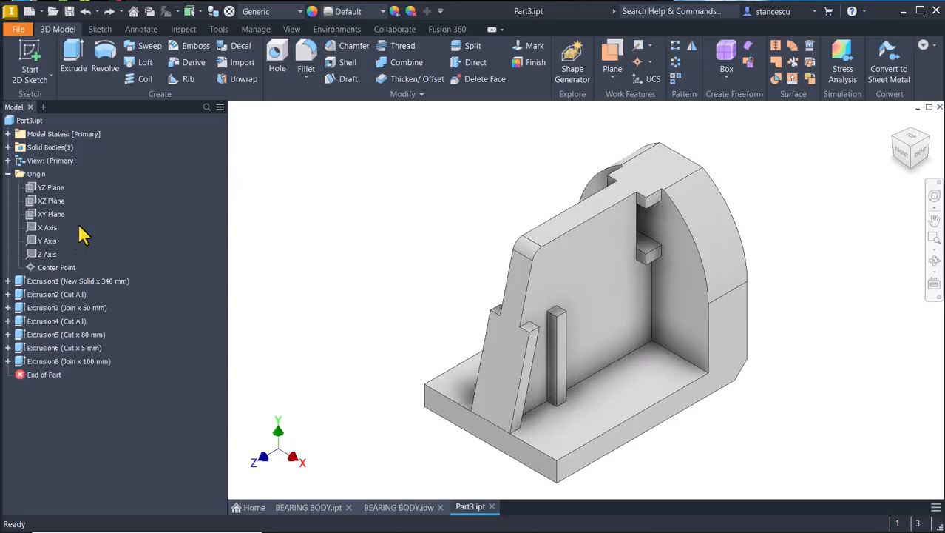
click(42, 188)
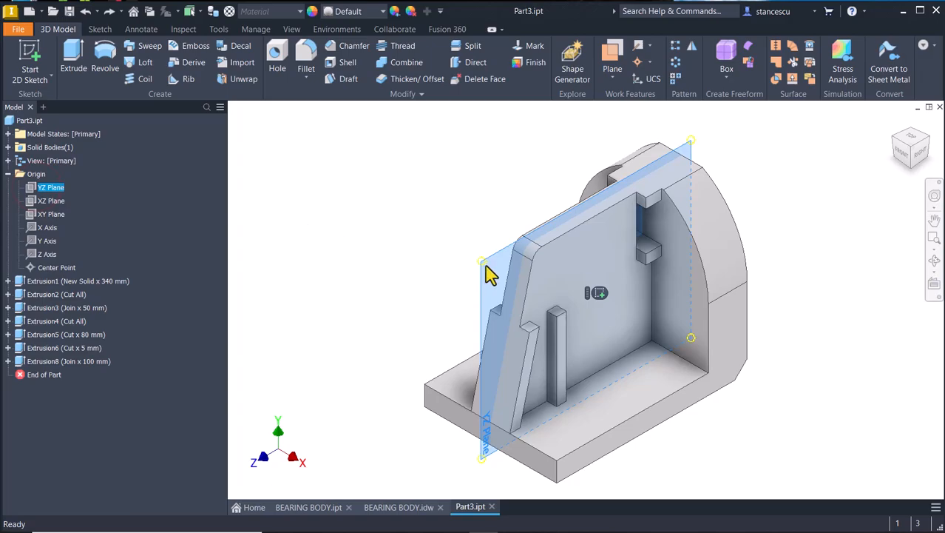
click(599, 293)
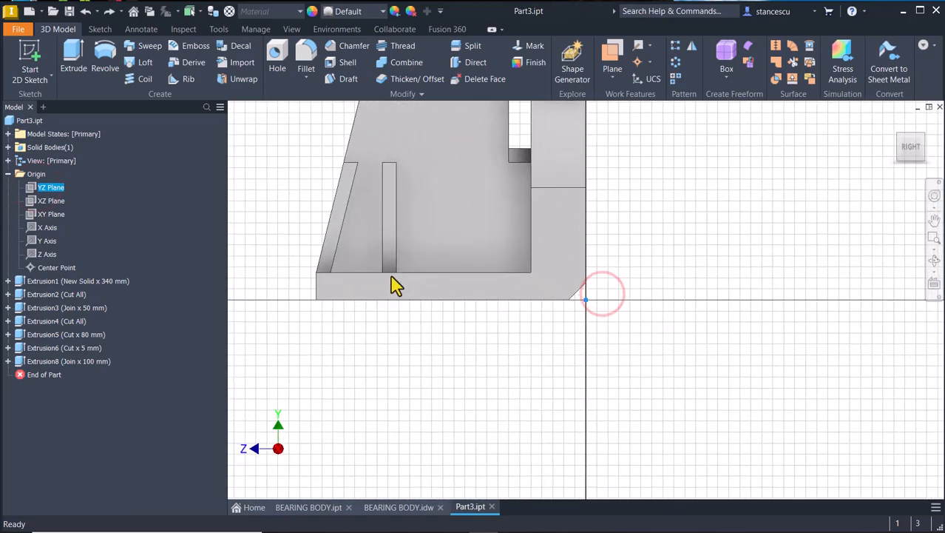
key(F7)
key(Home)
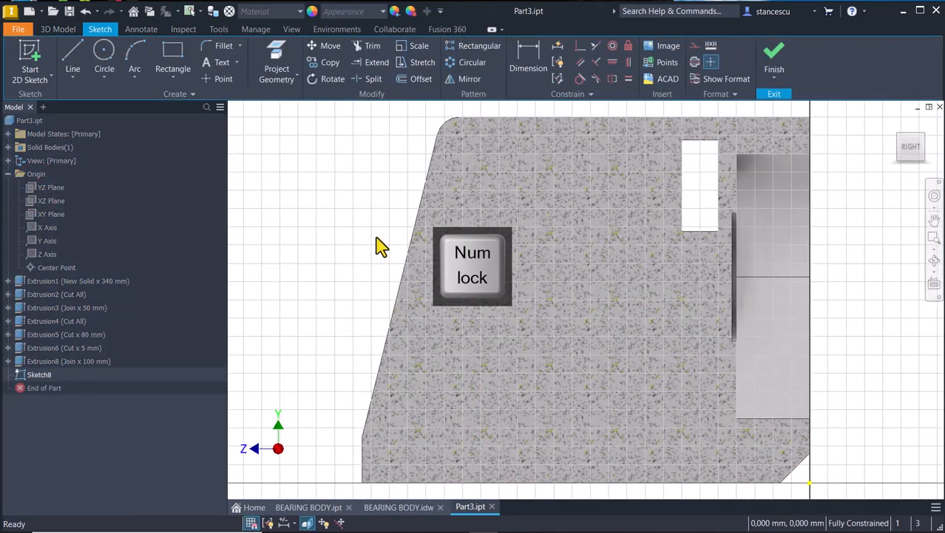
click(275, 58)
click(496, 118)
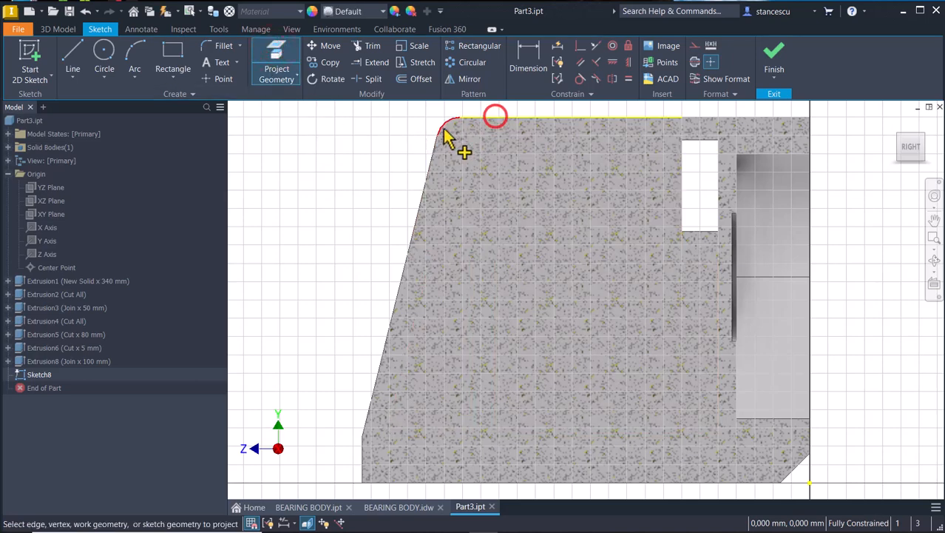
click(441, 129)
click(434, 164)
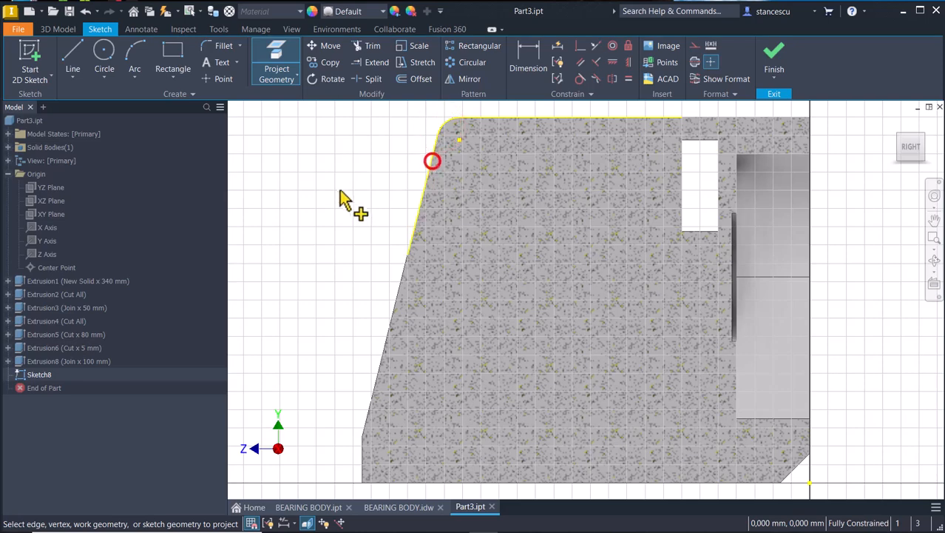
Close the profile with a horizontal line from the projected slanted edge's lower end and a vertical line up to the top edge
click(72, 59)
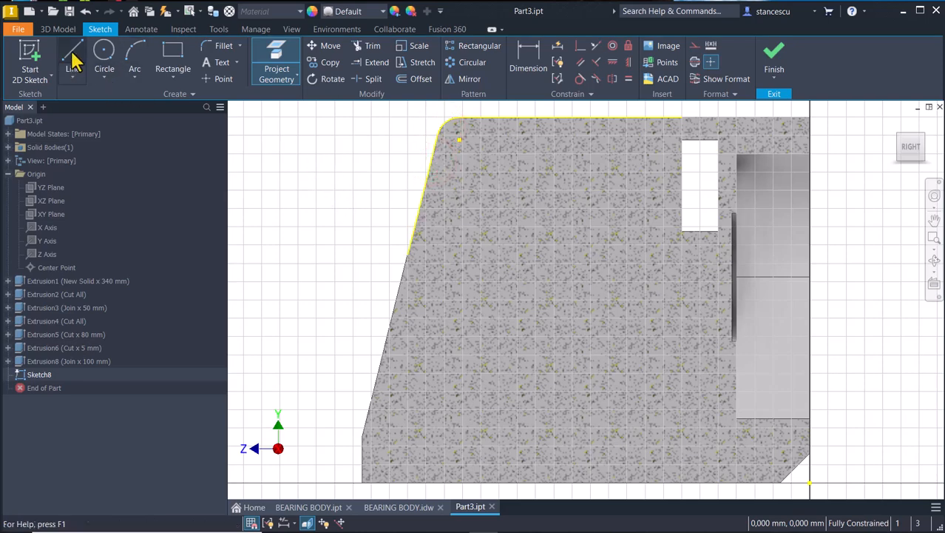
click(409, 253)
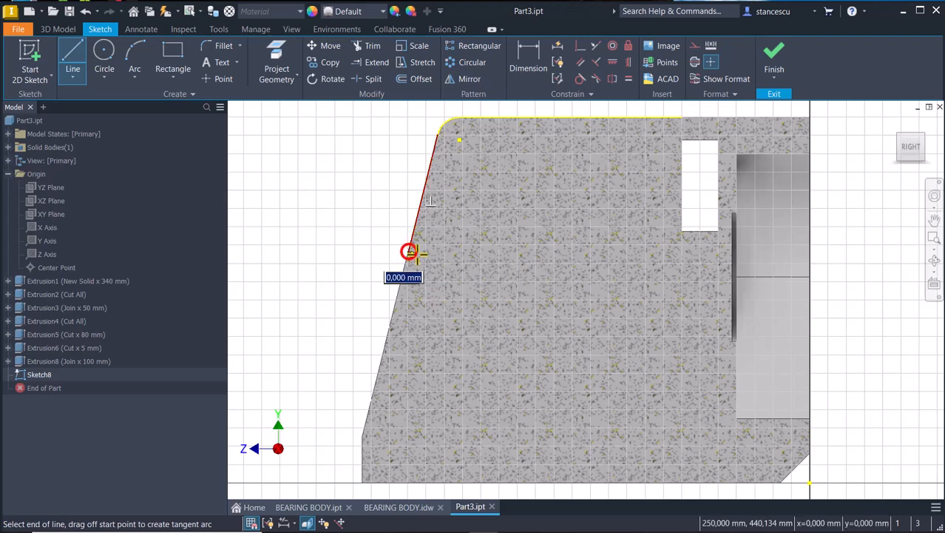
click(681, 254)
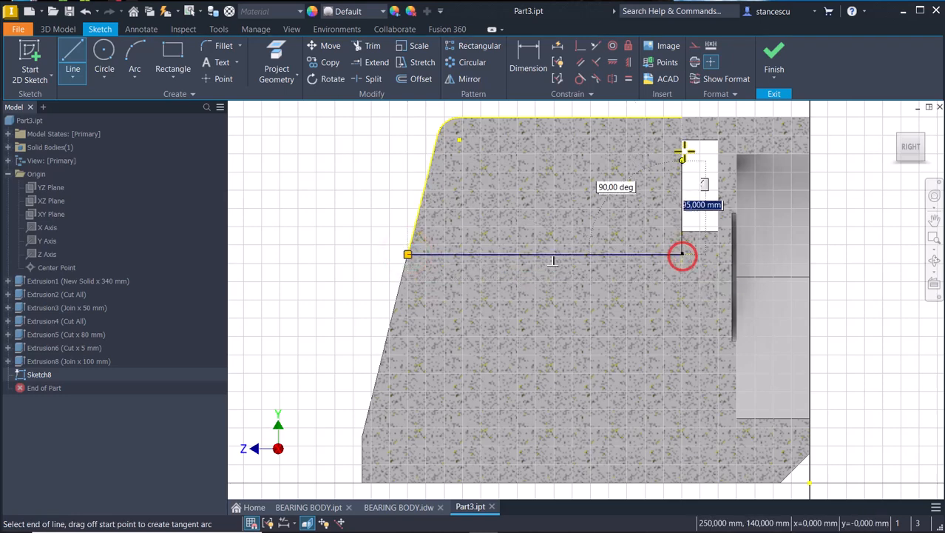
double_click(679, 116)
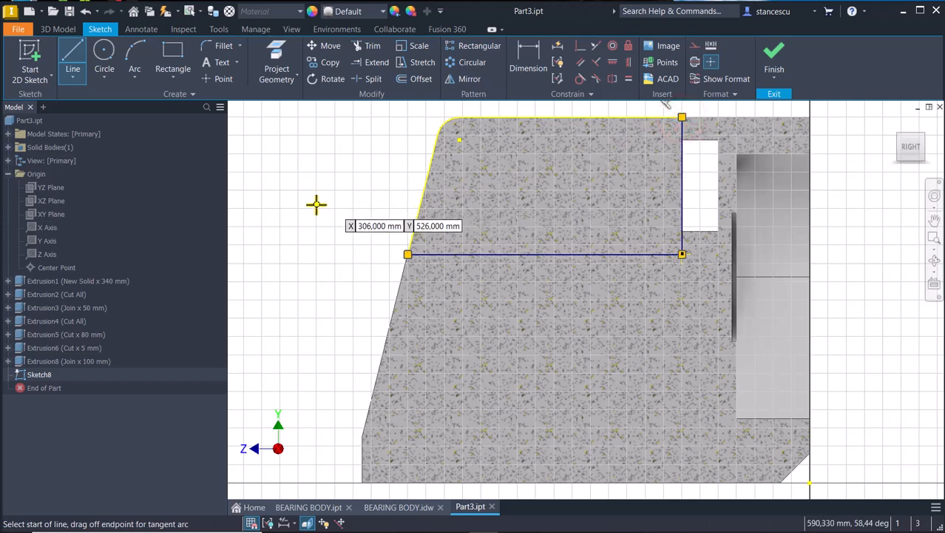
key(Escape)
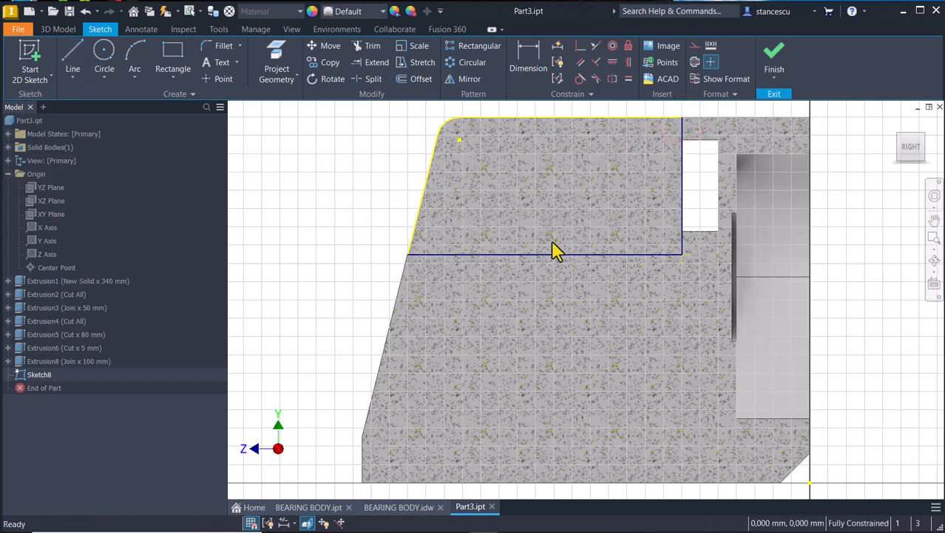
Add a driven dimension between the web's top edge and the horizontal sketch line, and finish the sketch
click(526, 60)
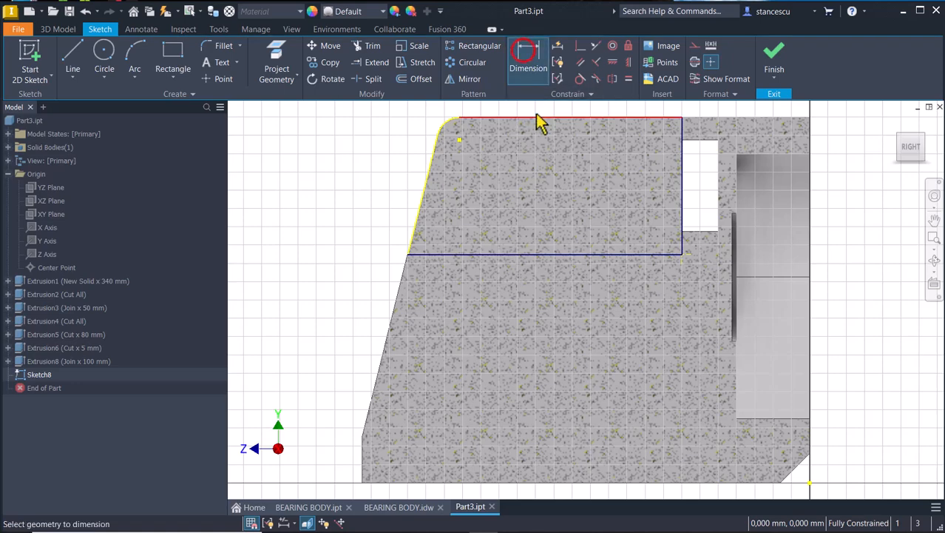
click(534, 116)
click(503, 253)
click(360, 197)
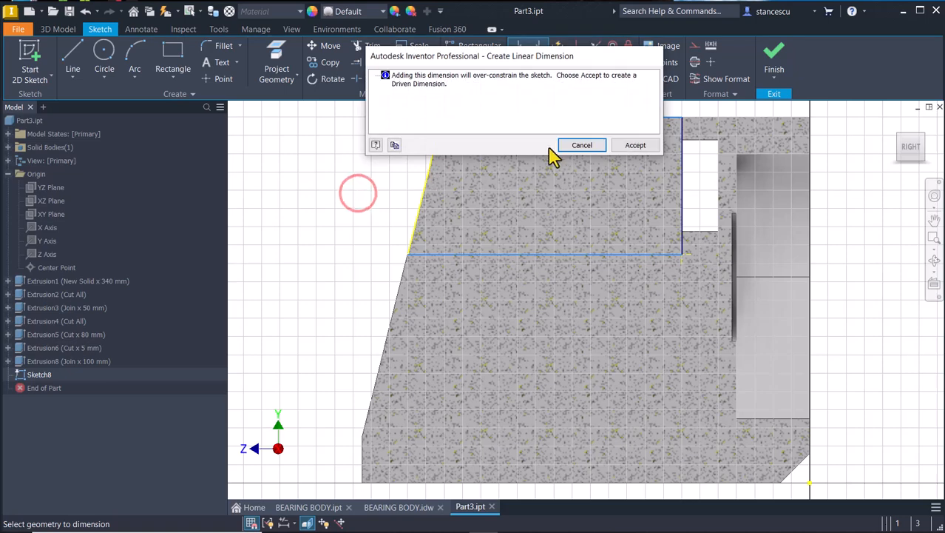
click(635, 145)
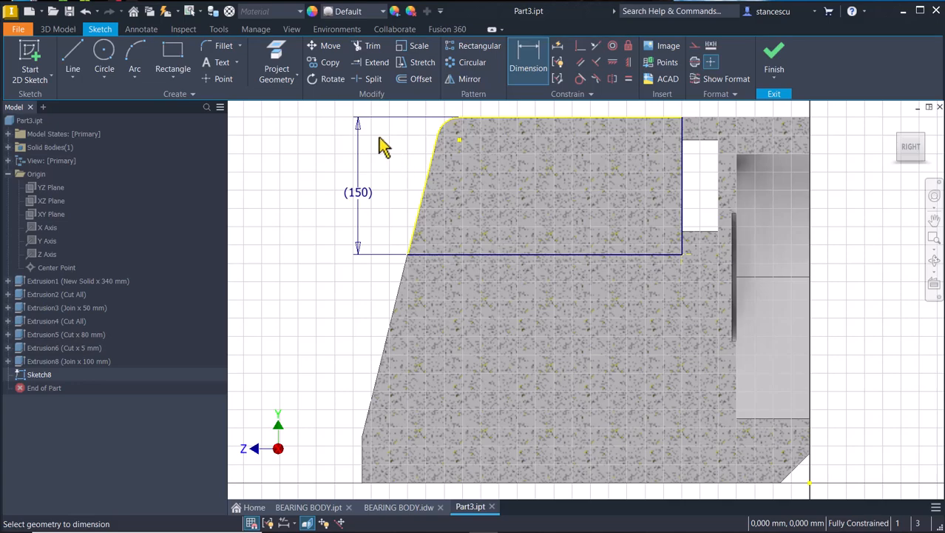
click(774, 59)
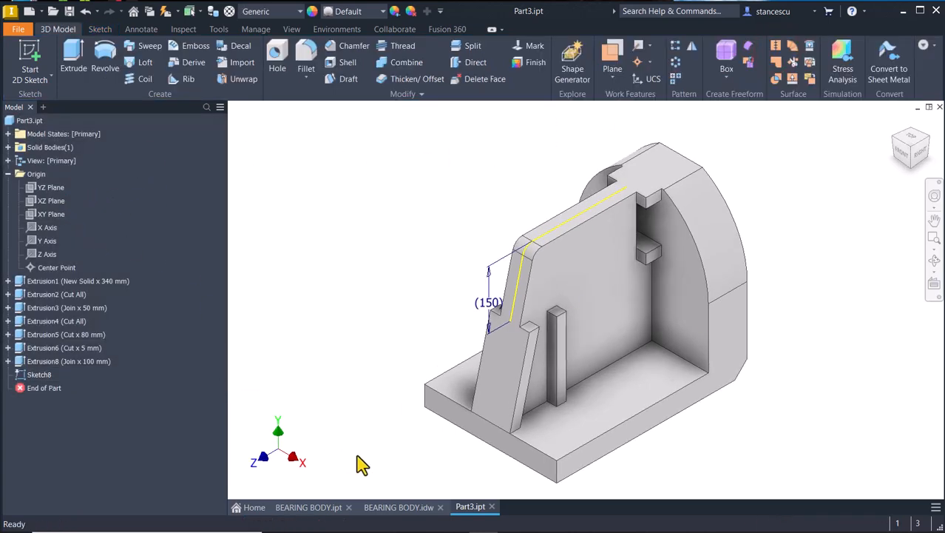
Check the upper web pad's width in BEARING BODY.idw and extrude the Part3 profile symmetrically 110 mm, joined to the body
click(399, 507)
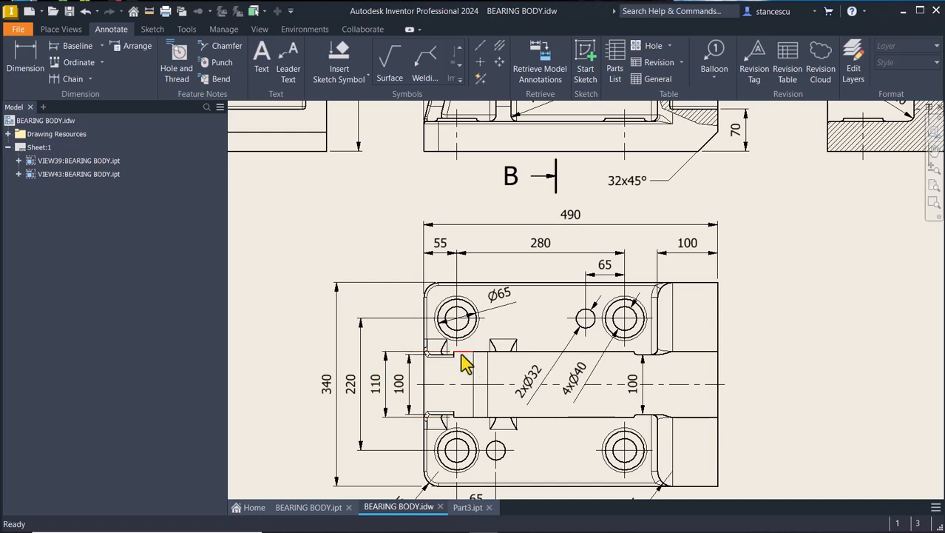
click(466, 507)
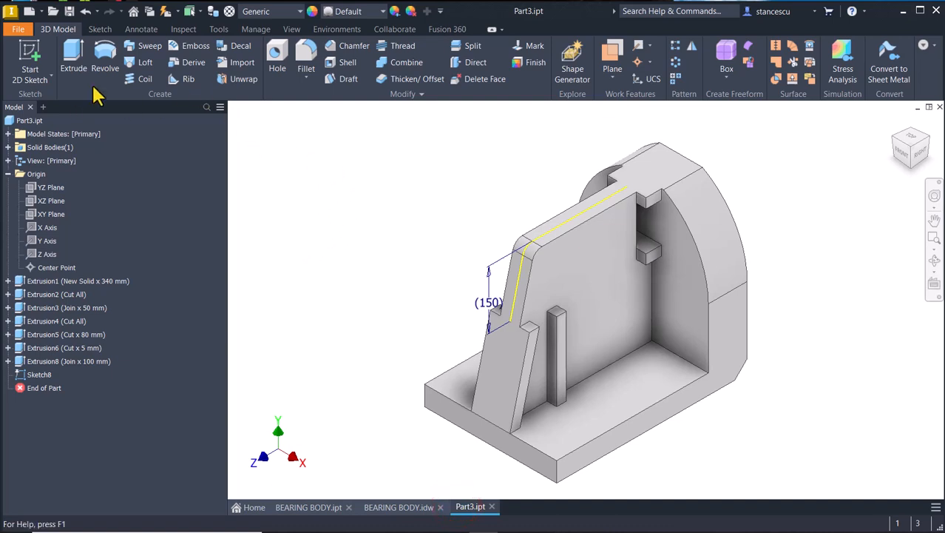
click(73, 59)
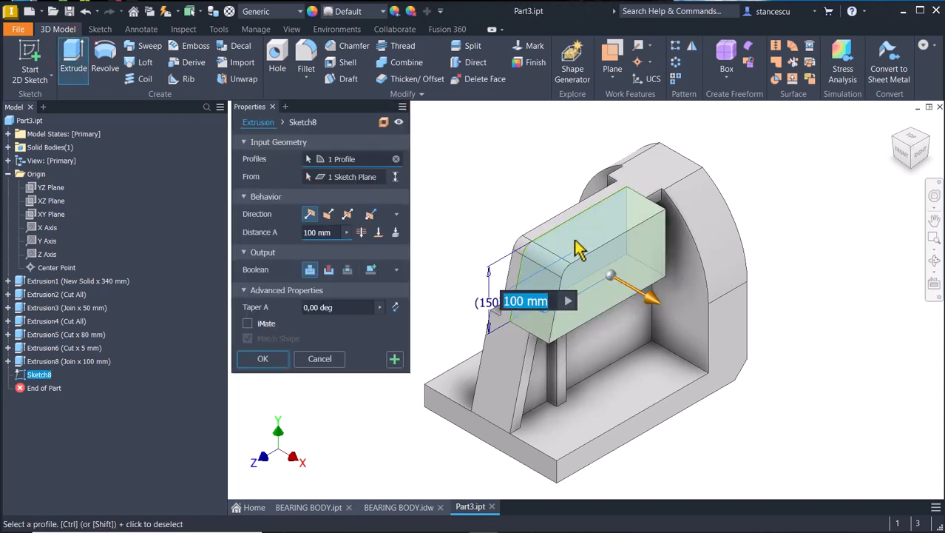
click(571, 230)
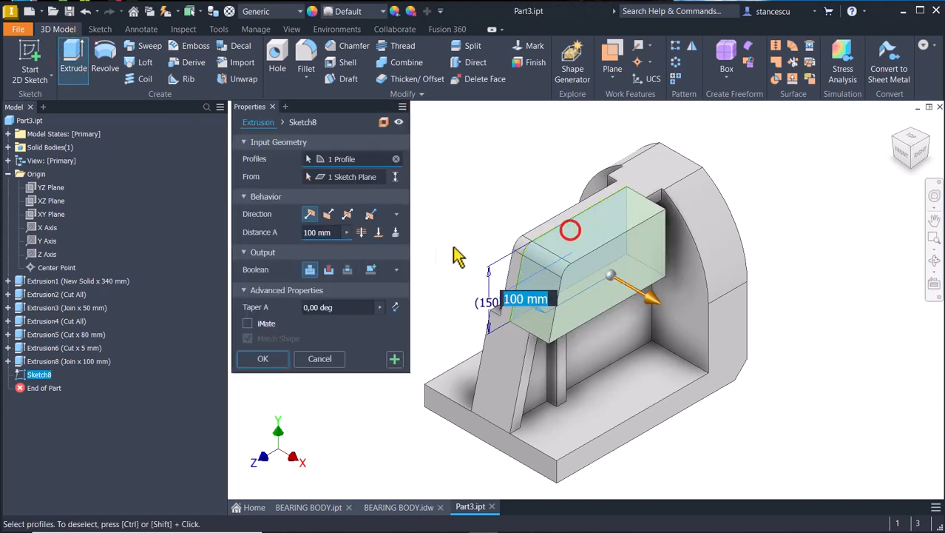
click(345, 214)
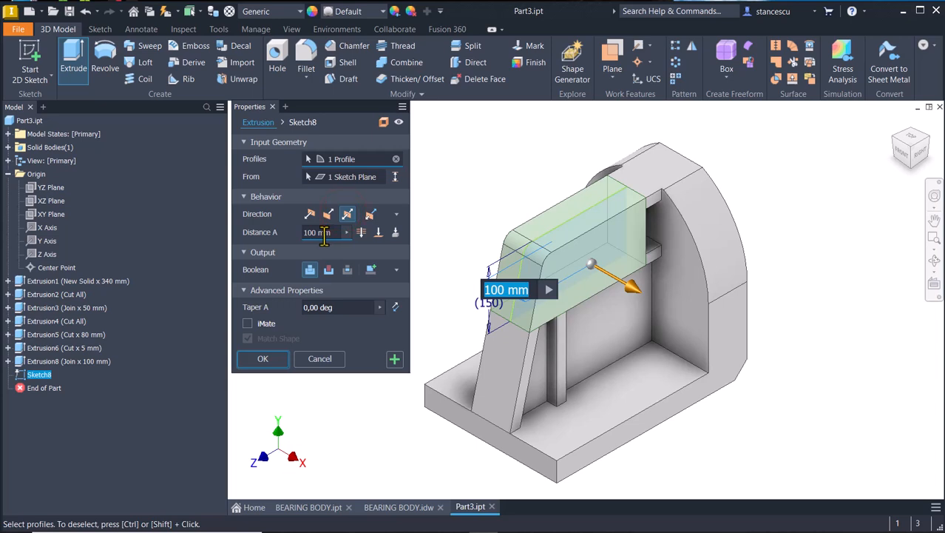
click(323, 232)
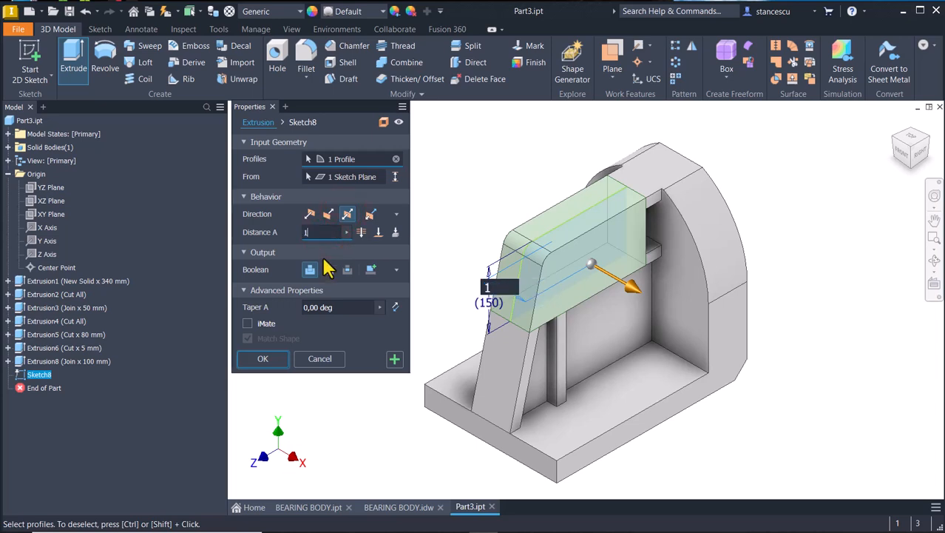
key(Return)
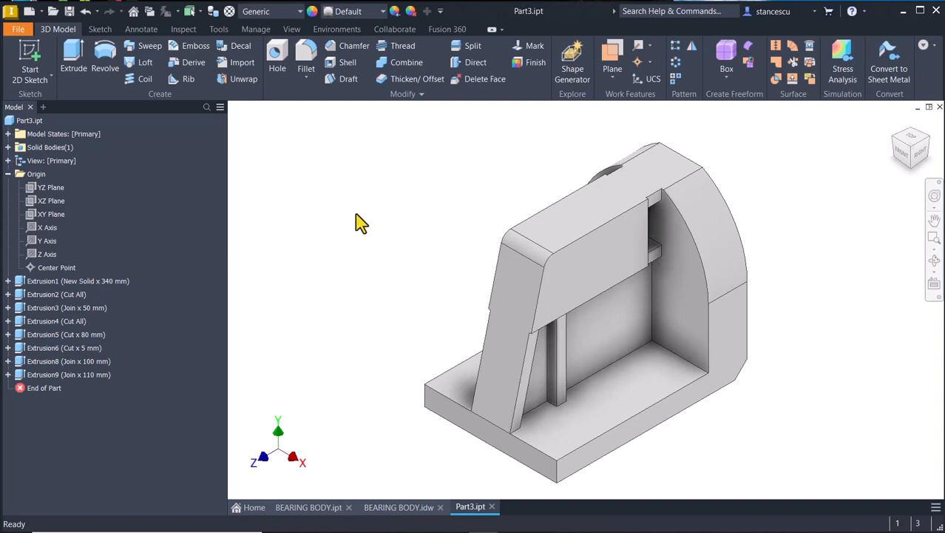
Examine the web's opening, upper pad and vertical rib on the finished reference model BEARING BODY.ipt
click(310, 507)
shift+middle_drag(355, 383, 414, 339)
scroll(644, 358, up, 5)
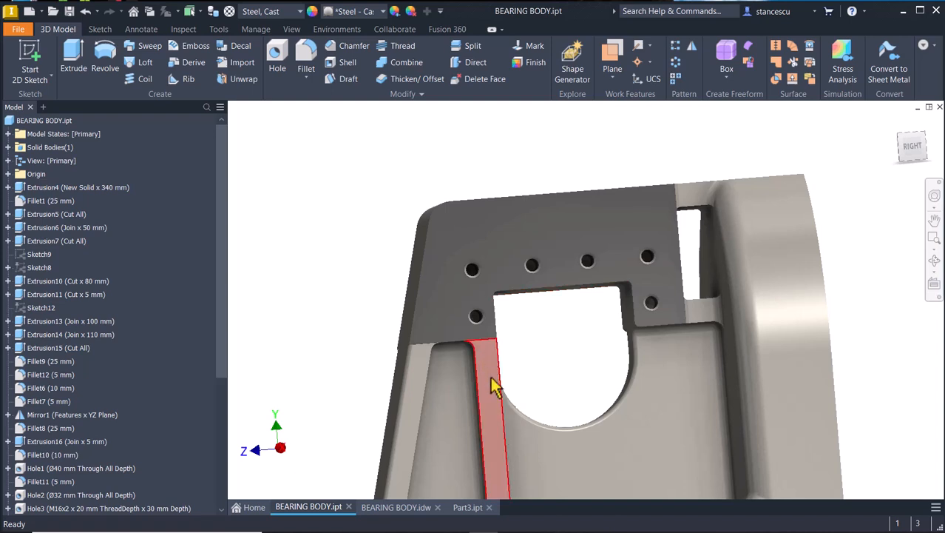
key(F6)
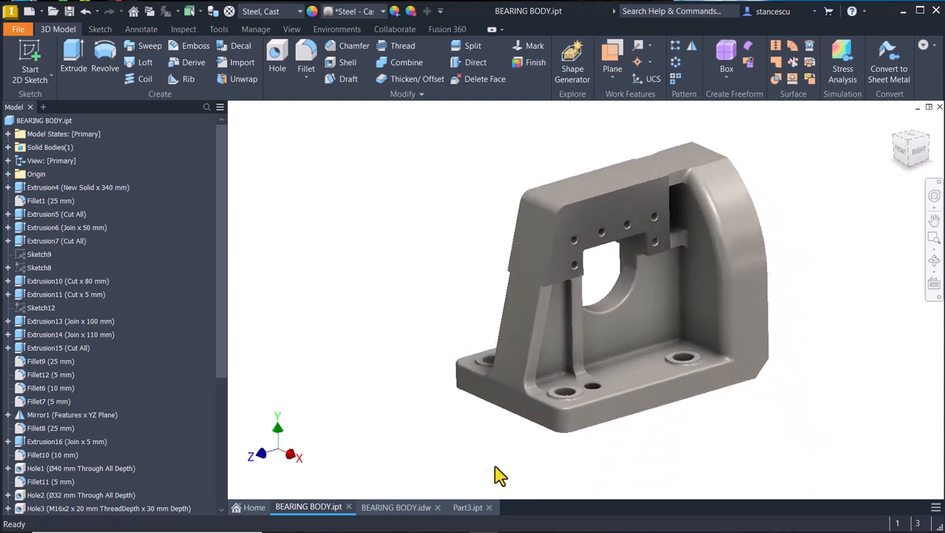
Examine the web opening's shape, arc radius and position in the views of BEARING BODY.idw
key(F6)
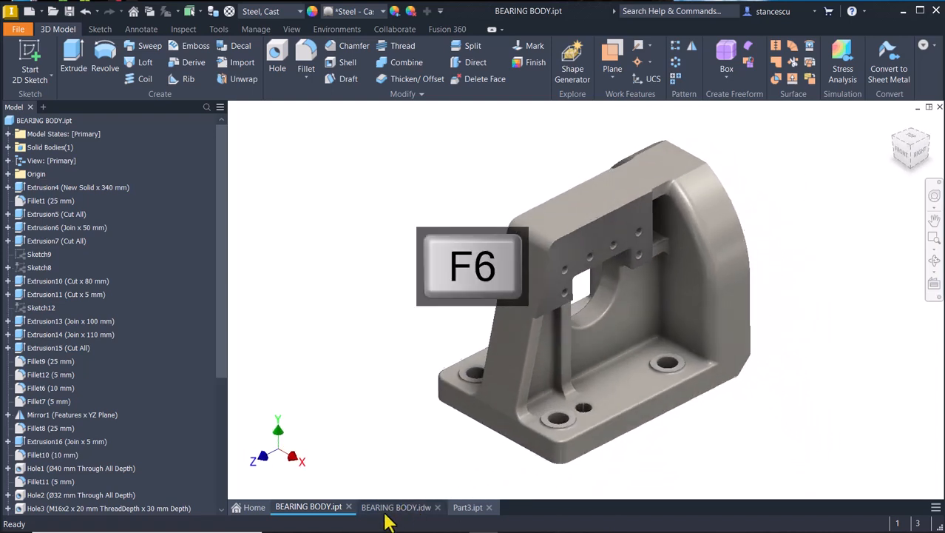
click(388, 508)
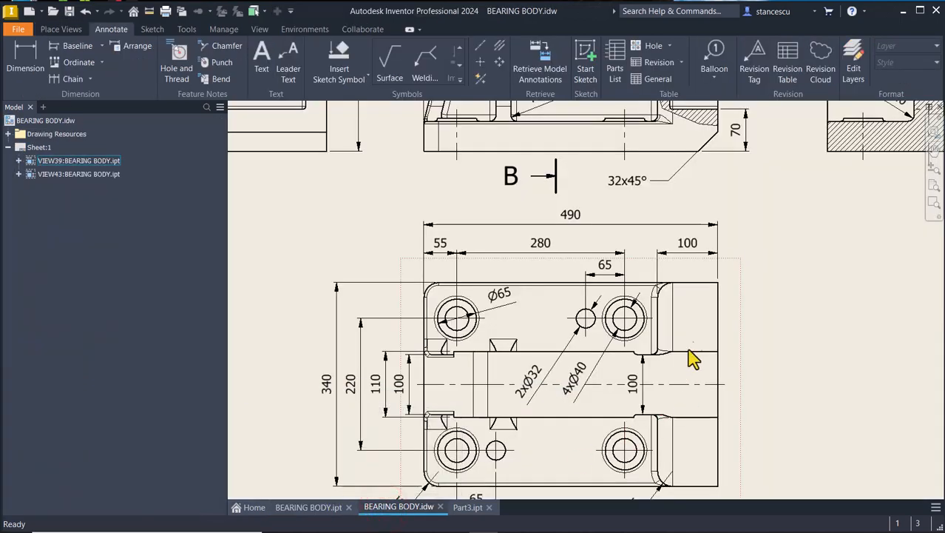
key(Home)
scroll(510, 200, up, 3)
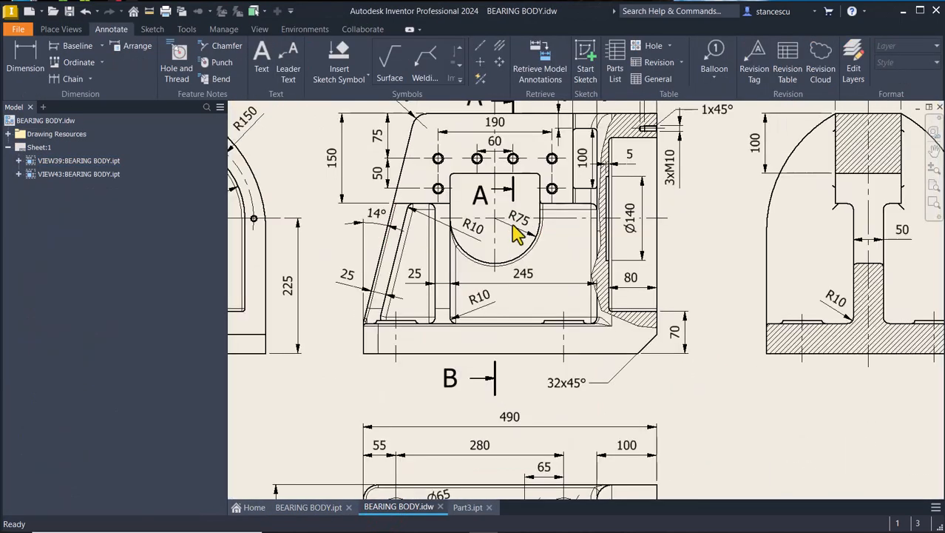
middle_drag(528, 228, 547, 335)
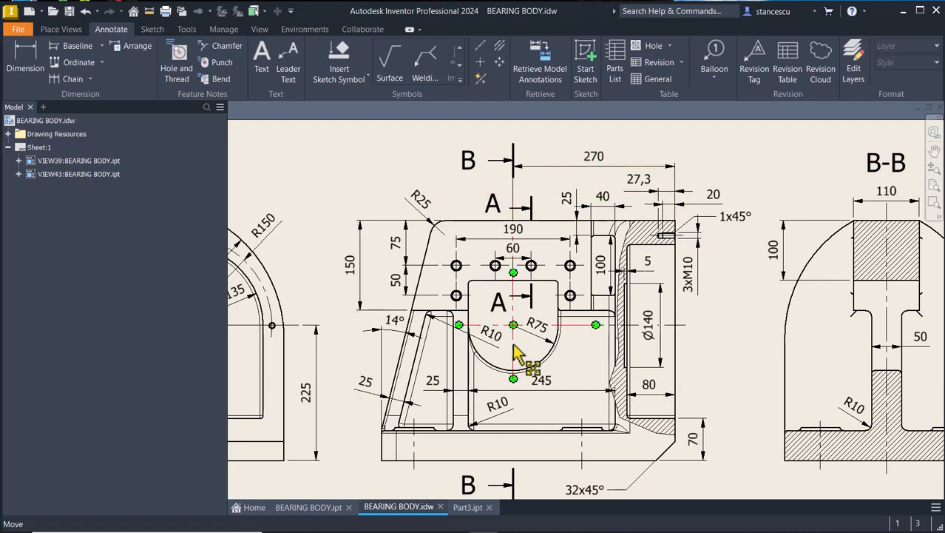
middle_drag(525, 350, 648, 311)
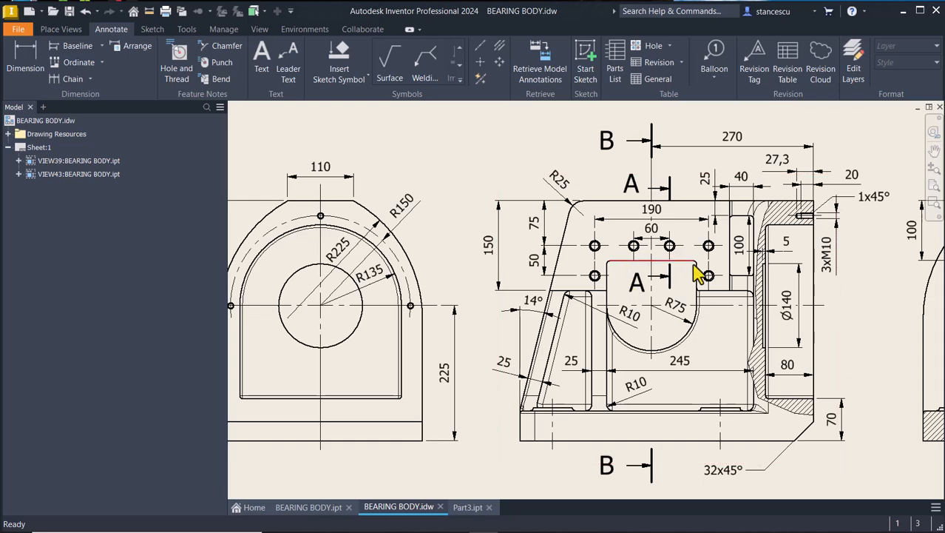
middle_drag(703, 364, 468, 361)
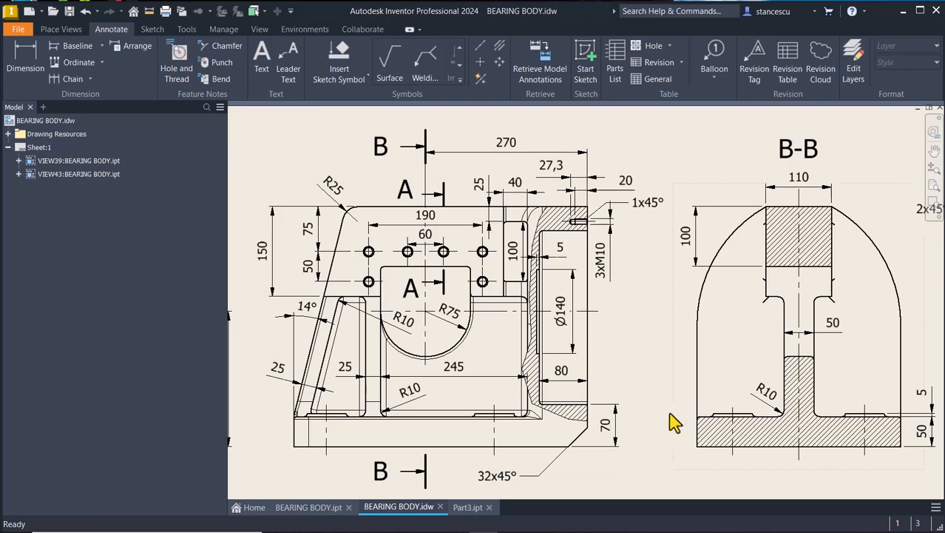
key(Home)
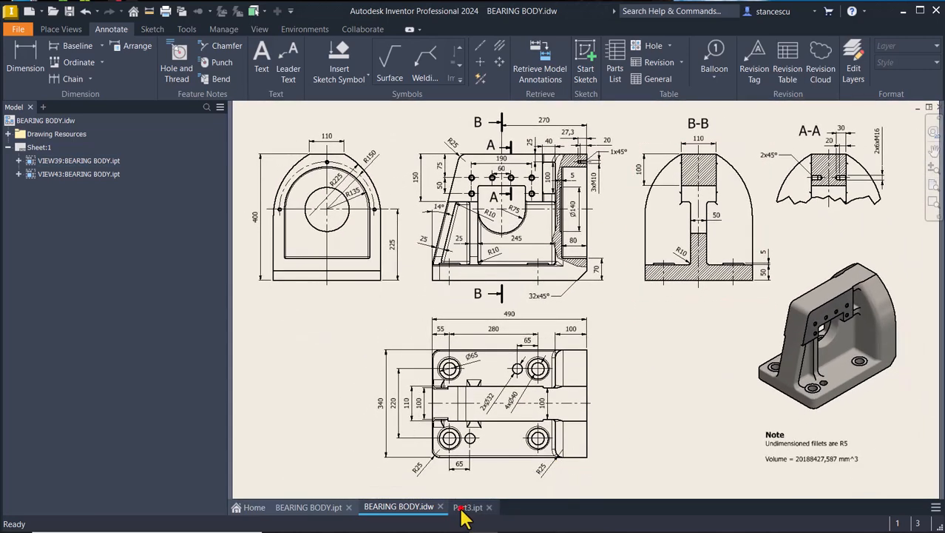
Start a new sketch on the YZ plane of Part3.ipt and slice the model graphics at the sketch plane
click(463, 510)
click(41, 190)
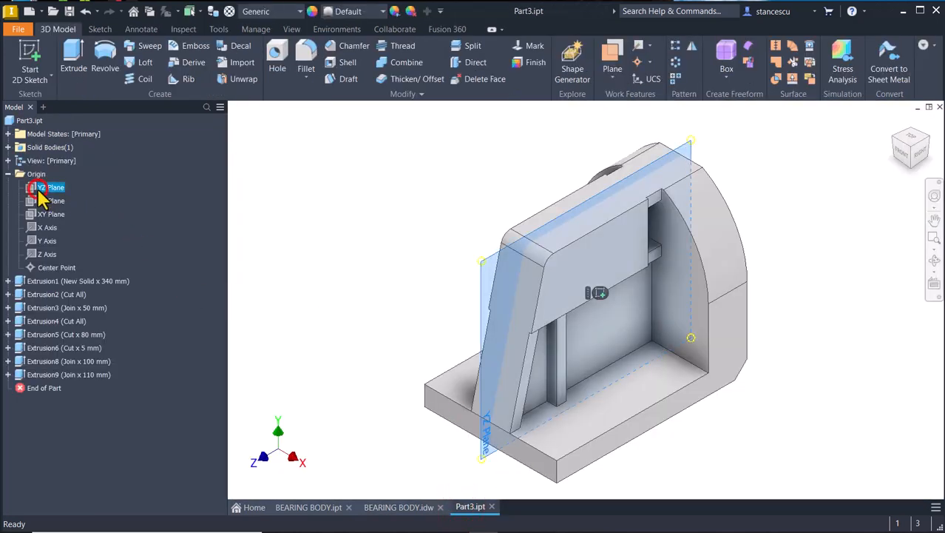
click(598, 293)
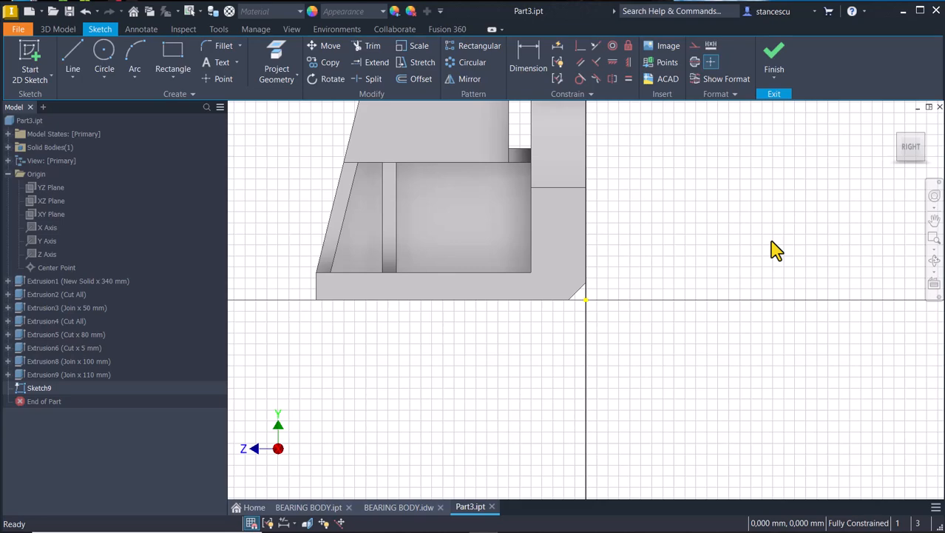
key(F7)
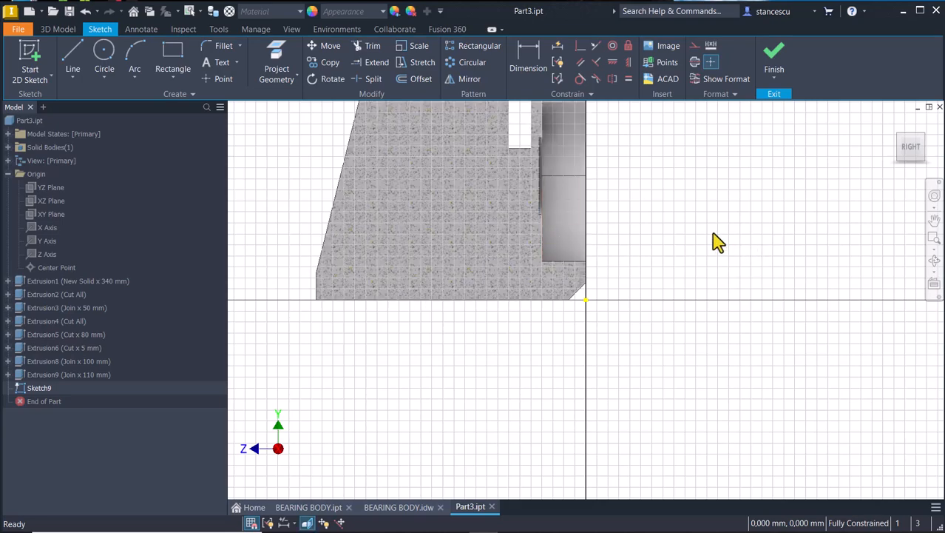
key(Home)
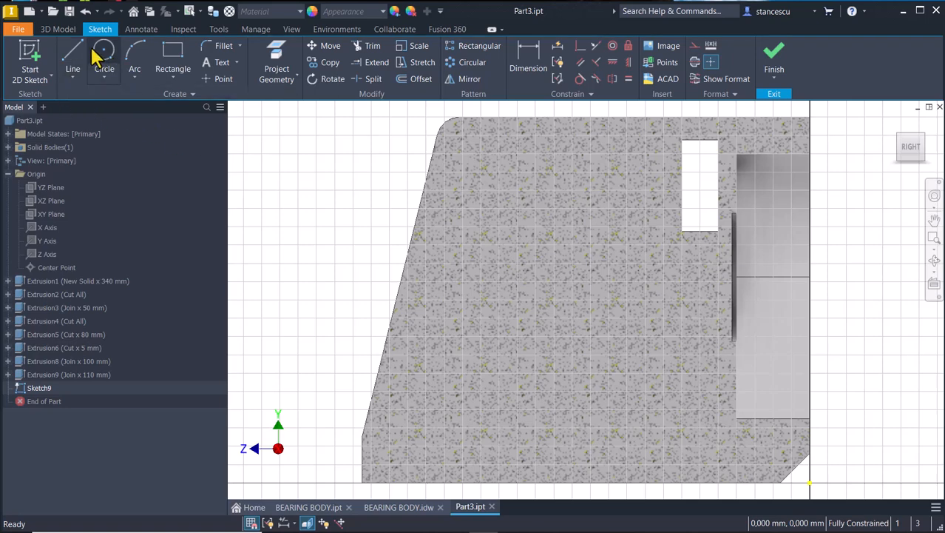
Sketch a closed opening profile in the web, about 109 mm wide with 106 mm vertical sides, a flat top and a tangent semicircular bottom
click(72, 69)
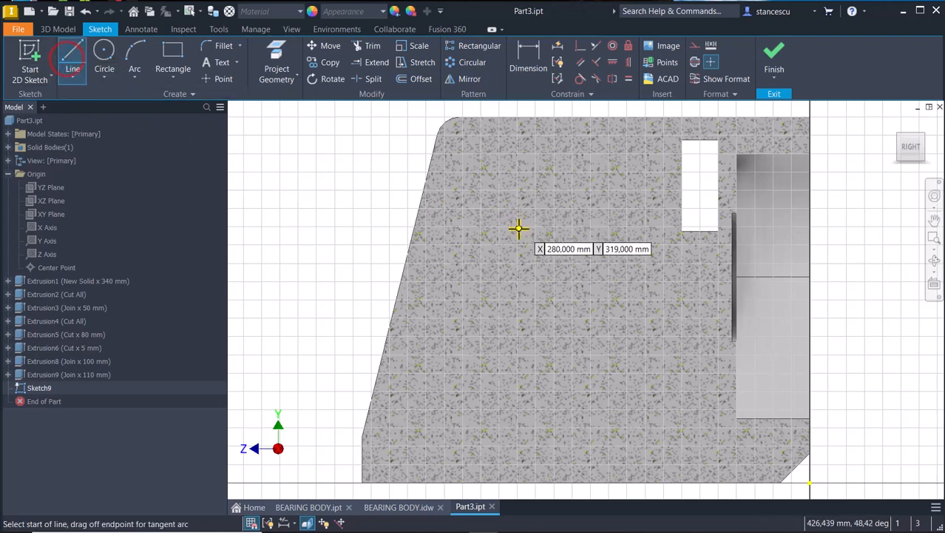
click(519, 291)
click(519, 195)
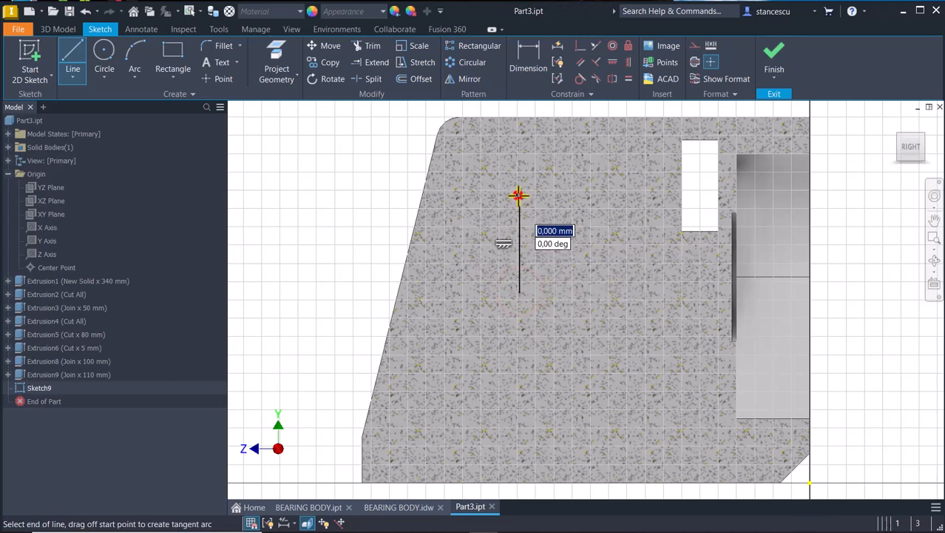
click(619, 197)
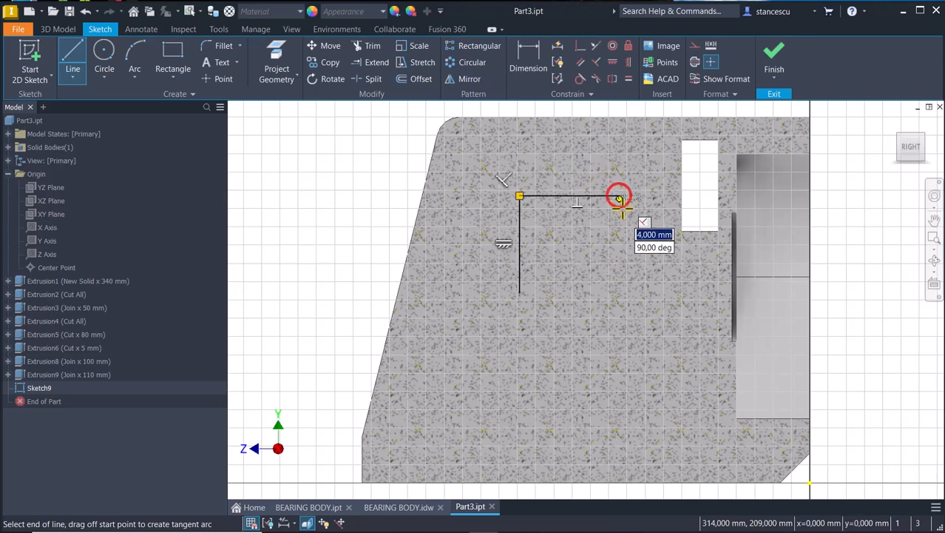
click(619, 291)
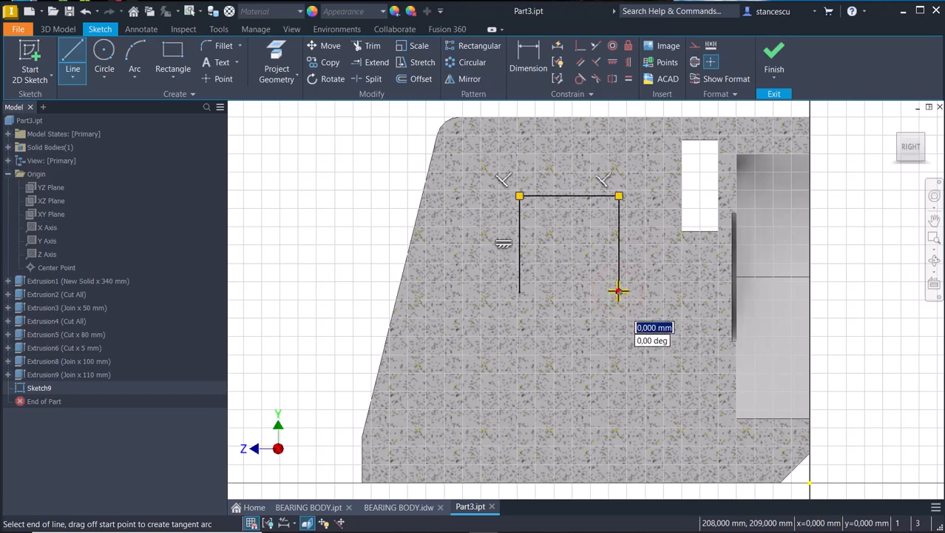
drag(619, 291, 520, 293)
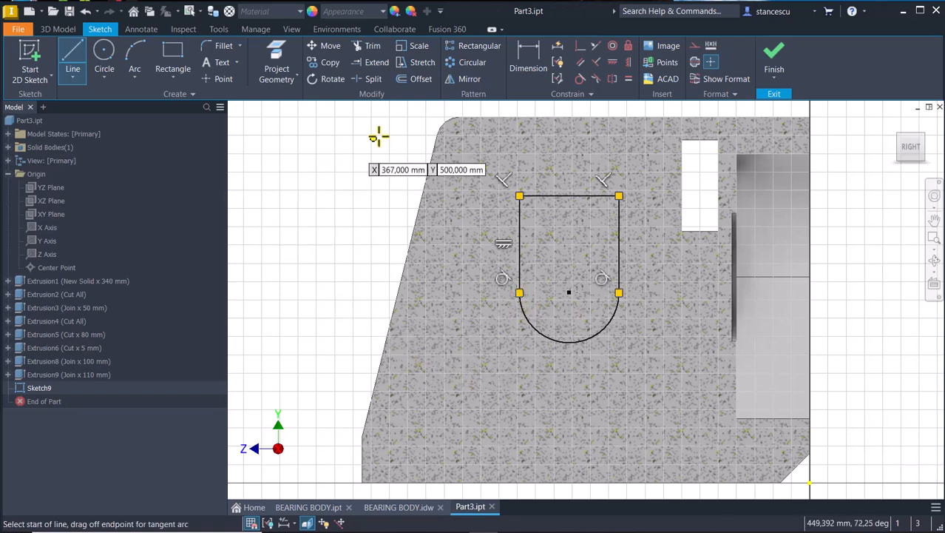
Dimension the radius of the opening profile's lower arc
click(529, 63)
click(538, 334)
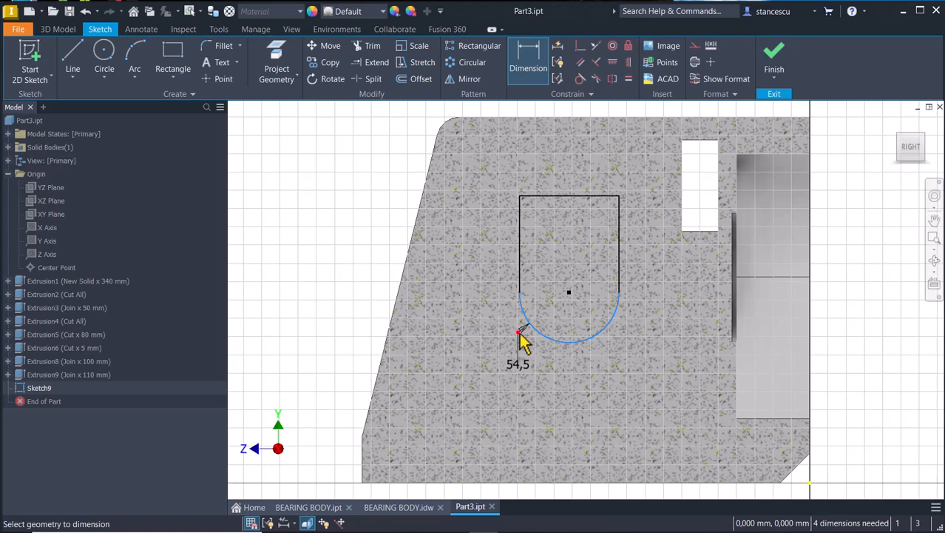
Dimension the radius of the profile's lower arc as 75 mm
click(518, 333)
text(75)
key(Return)
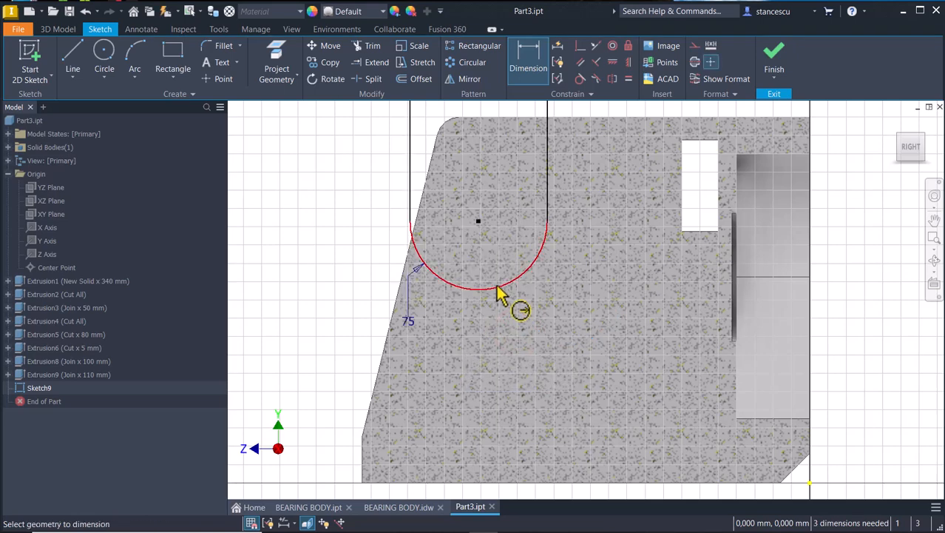
key(Home)
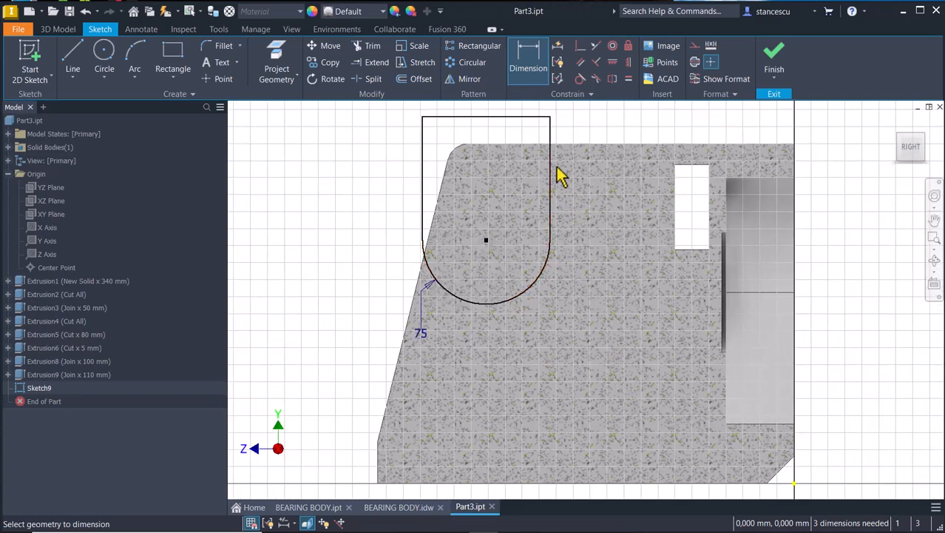
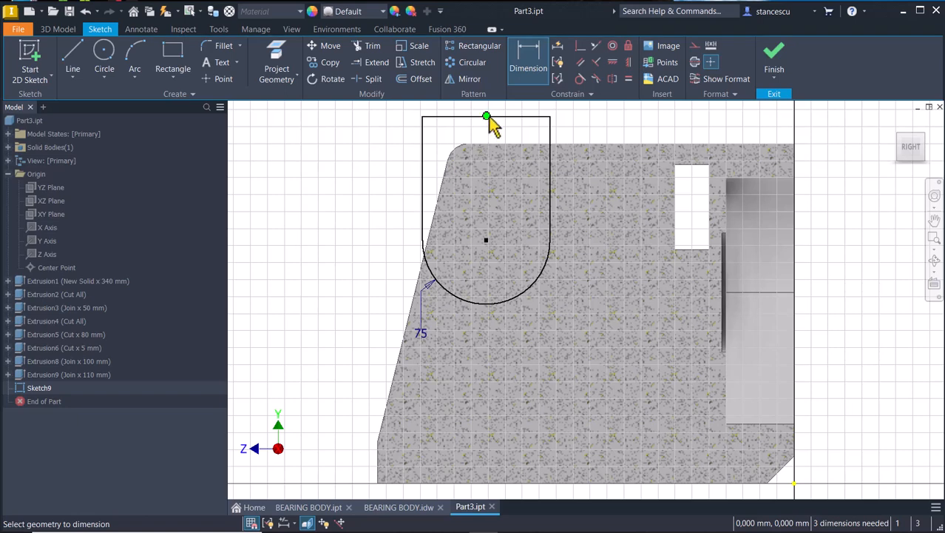
Move the profile's upper straight edge and its arc centre downward over the body's side face
key(Escape)
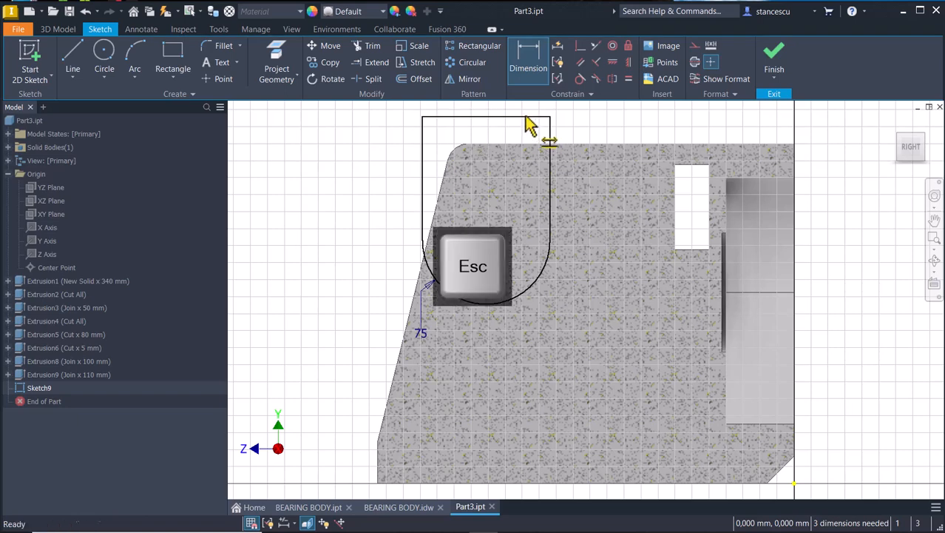
drag(525, 117, 532, 195)
drag(483, 242, 493, 281)
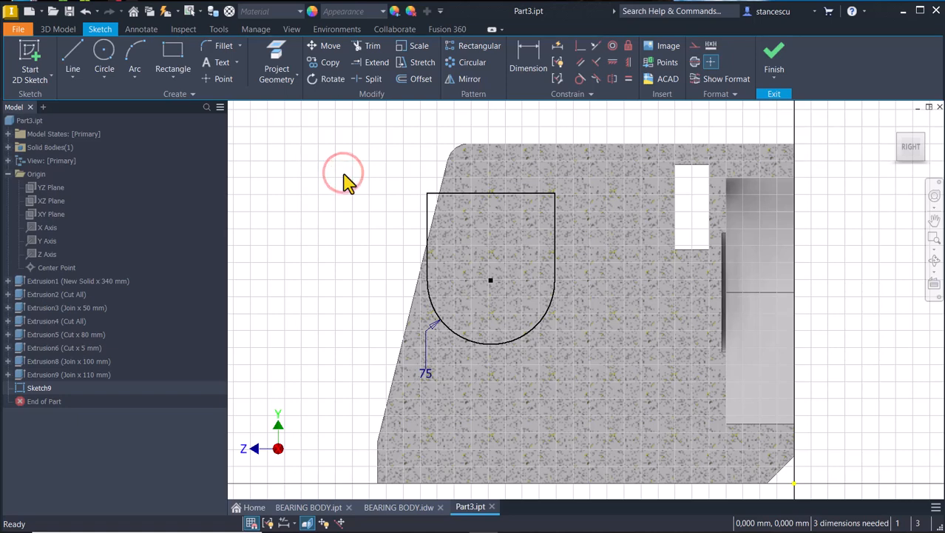
Dimension the horizontal distance from the arc centre to the body's vertical back edge as 270 mm
click(530, 51)
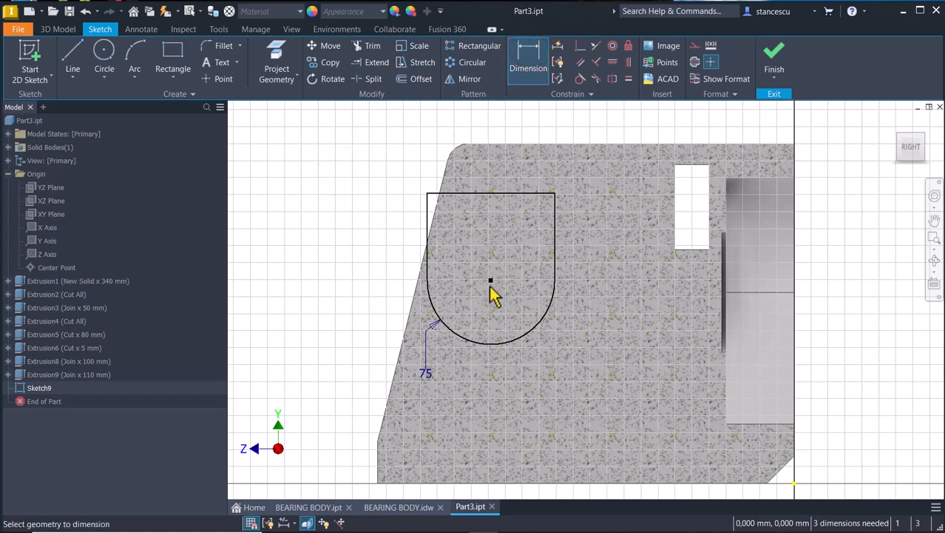
click(794, 154)
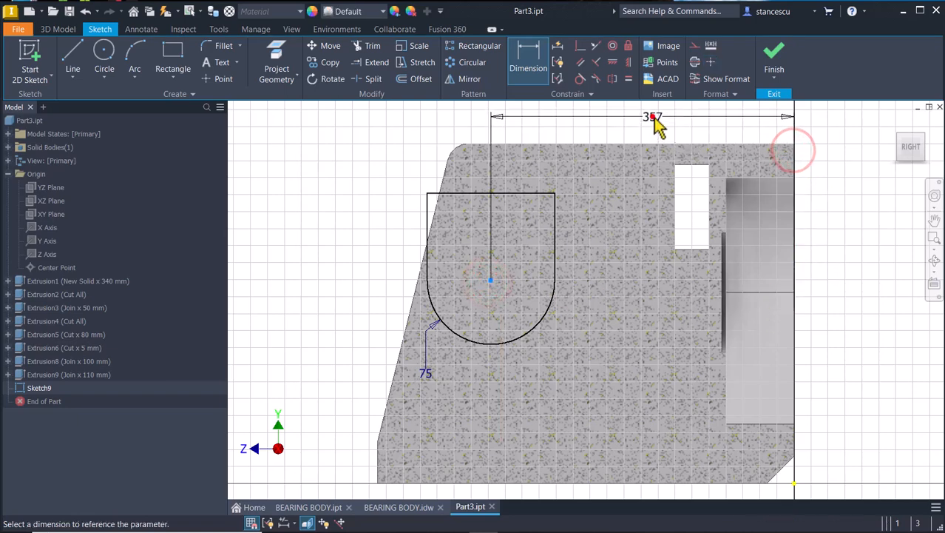
click(651, 117)
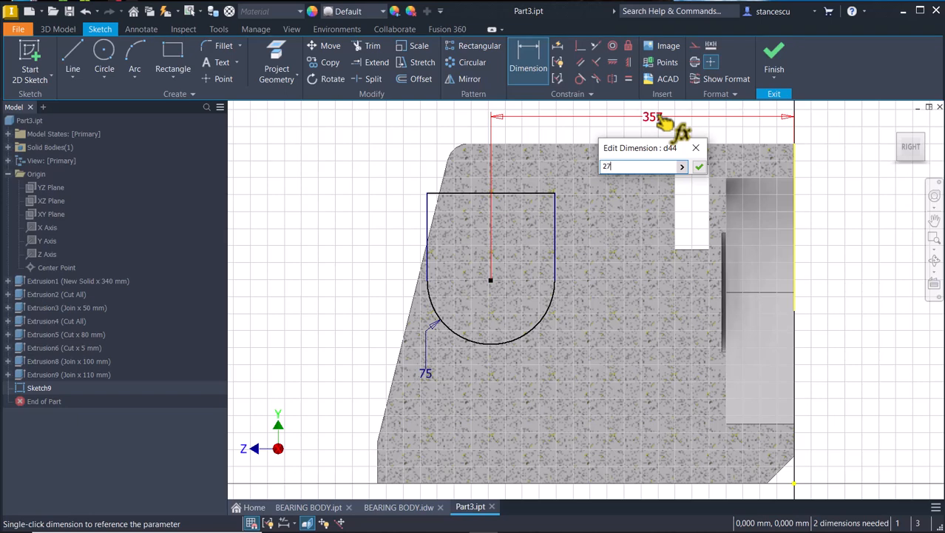
key(Return)
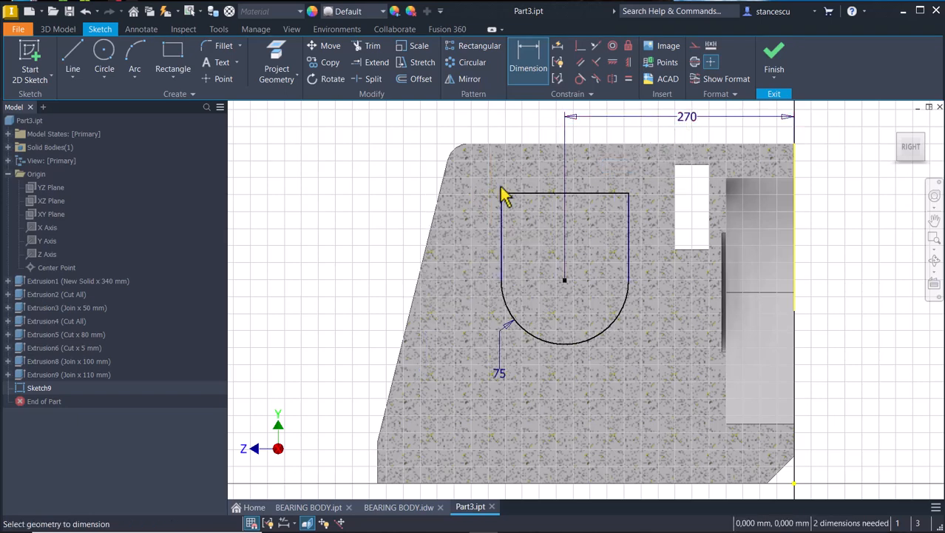
Dimension the vertical distance between the profile's upper line and the body's top edge as 100 mm
click(544, 195)
click(547, 144)
click(388, 160)
text(100)
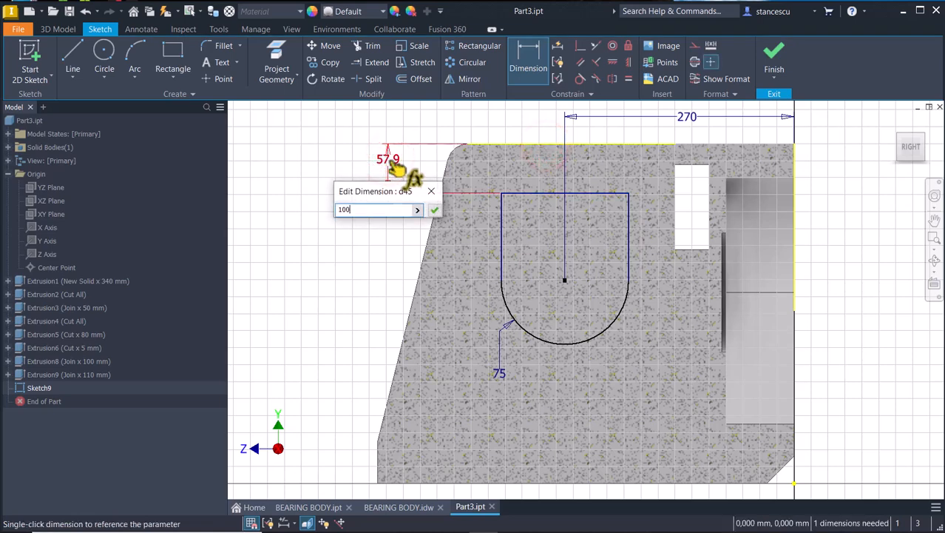
key(Return)
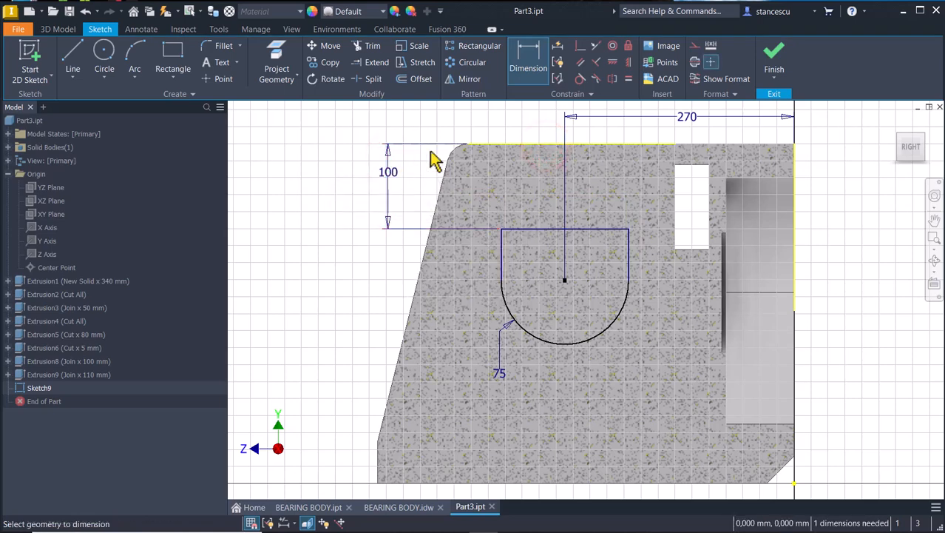
Dimension the height of the arc centre above the body's bottom edge as 225 mm and finish the sketch
click(564, 280)
click(701, 485)
click(872, 387)
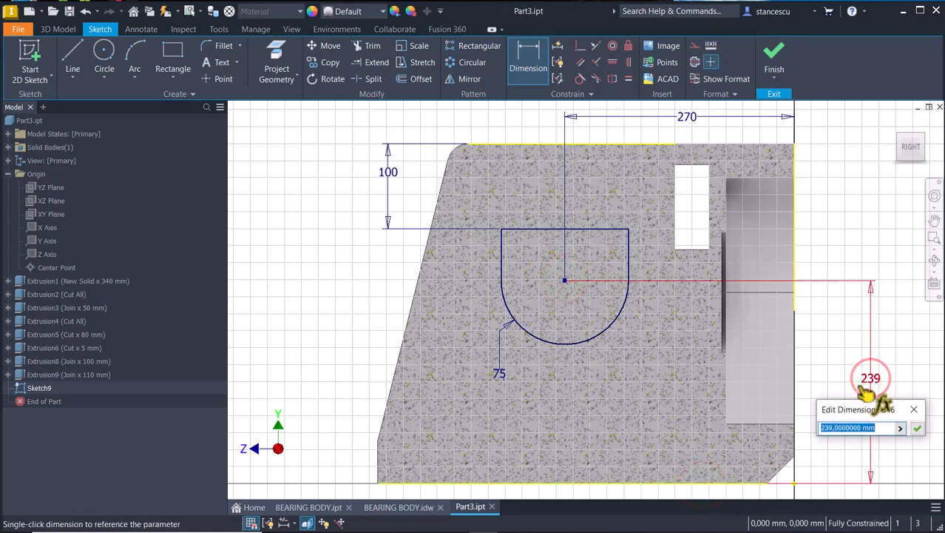
text(225)
key(Return)
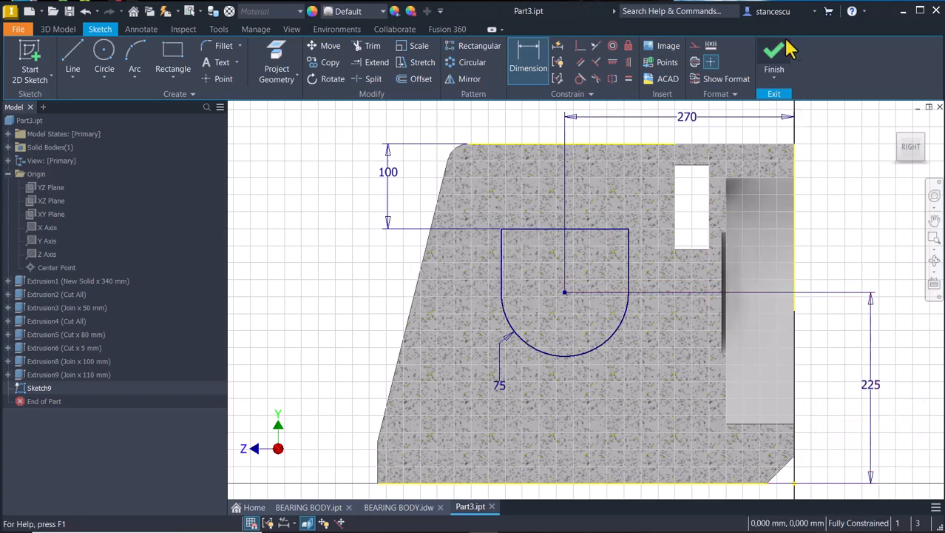
click(774, 67)
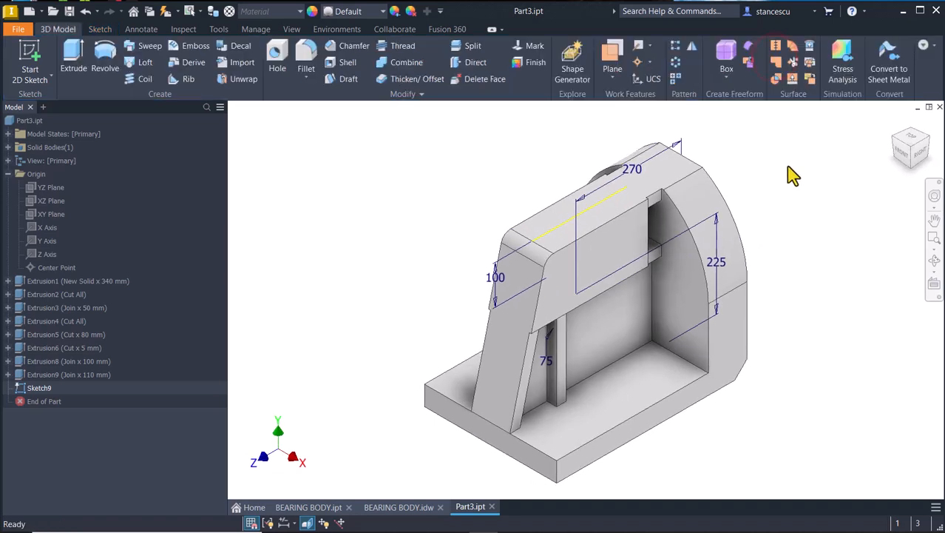
Extrude the U-shaped profile as a symmetric cut through all of the central wall
click(74, 59)
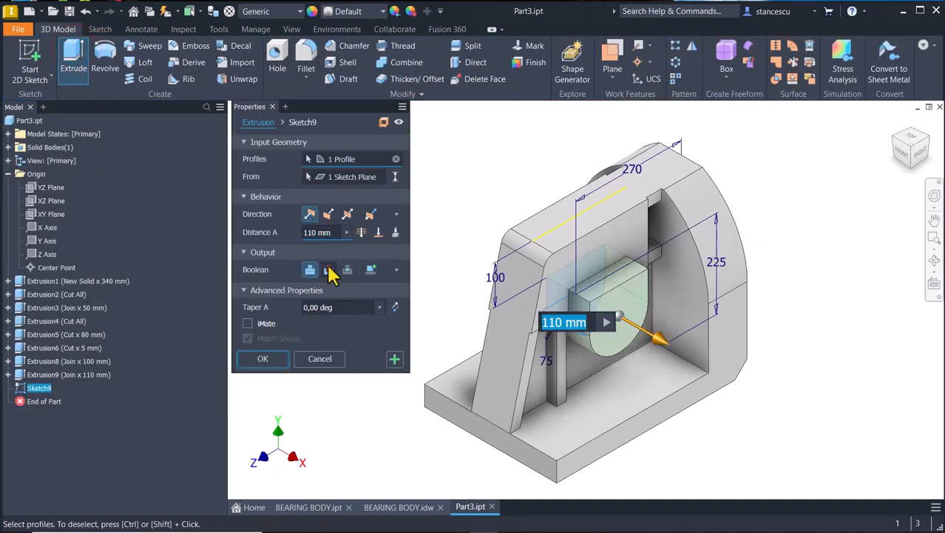
click(328, 270)
click(348, 214)
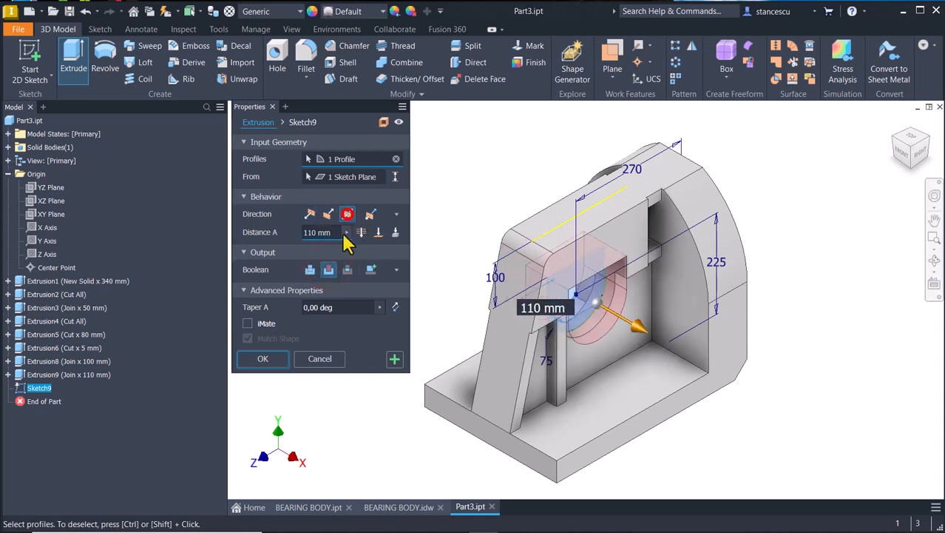
click(361, 232)
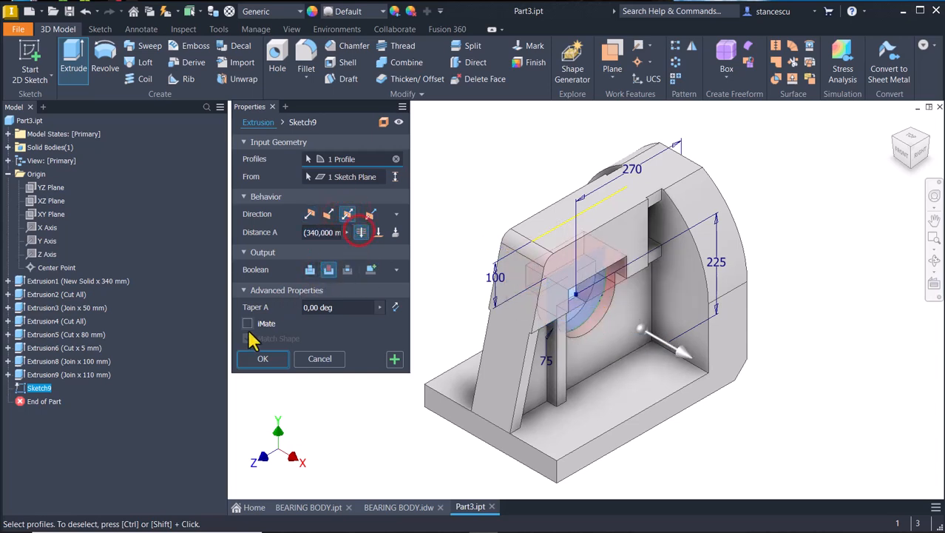
click(268, 359)
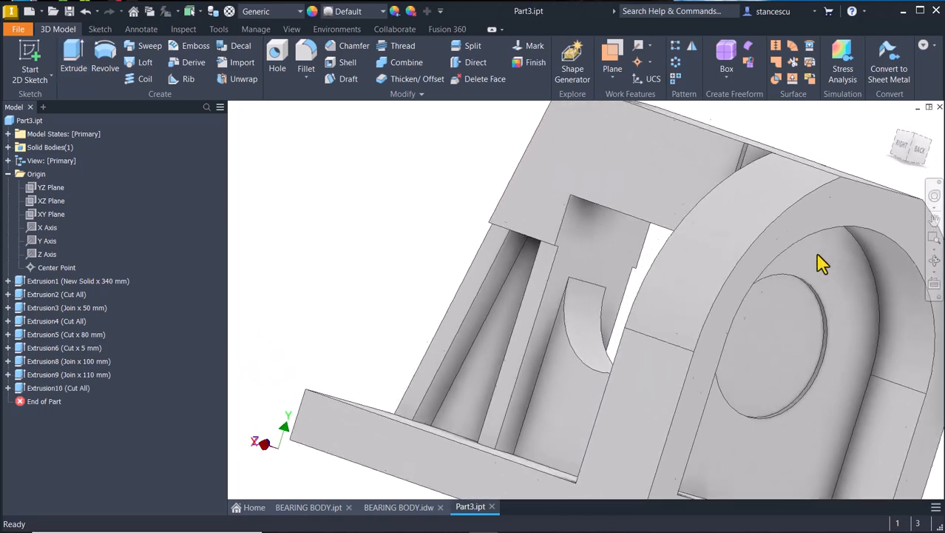
key(F6)
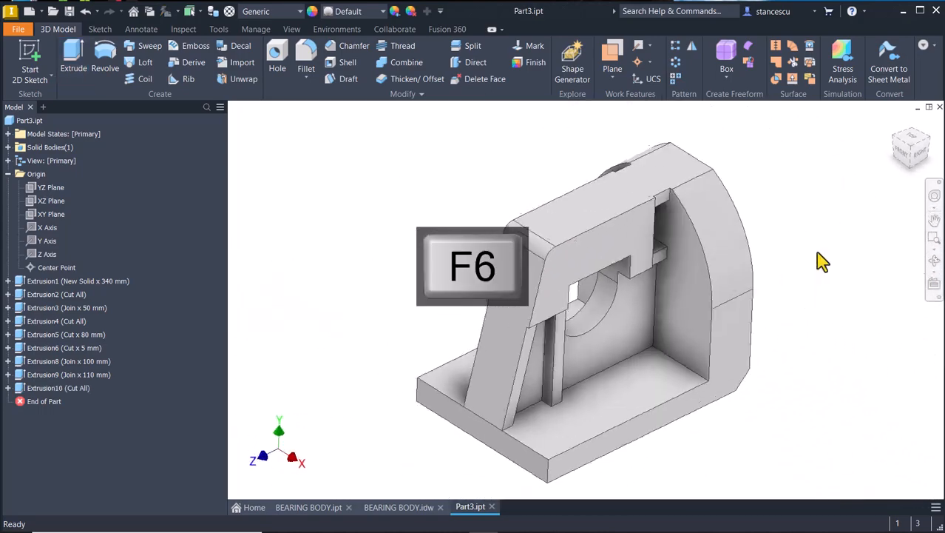
Switch to the BEARING BODY.ipt reference model and examine the raised round pads and holes on its base
key(ctrl+Tab)
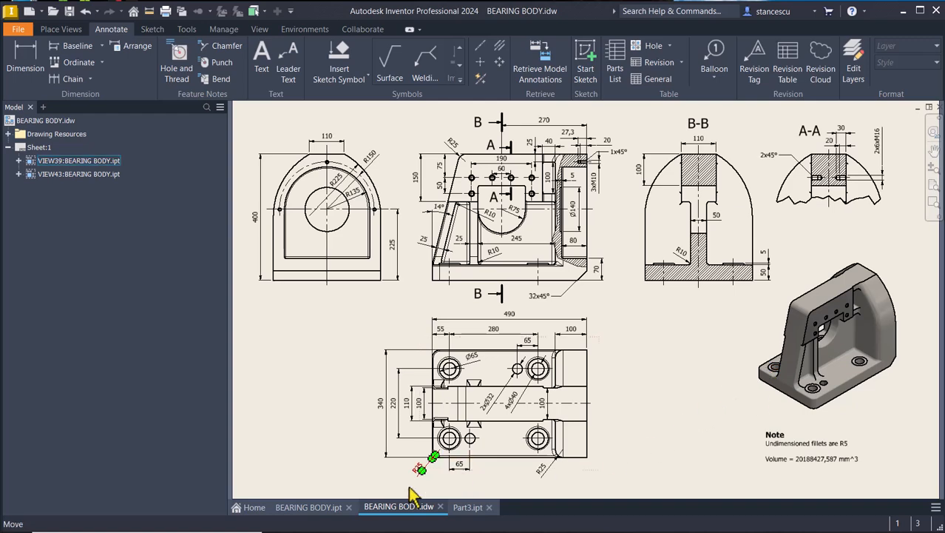
click(308, 506)
scroll(777, 392, up, 6)
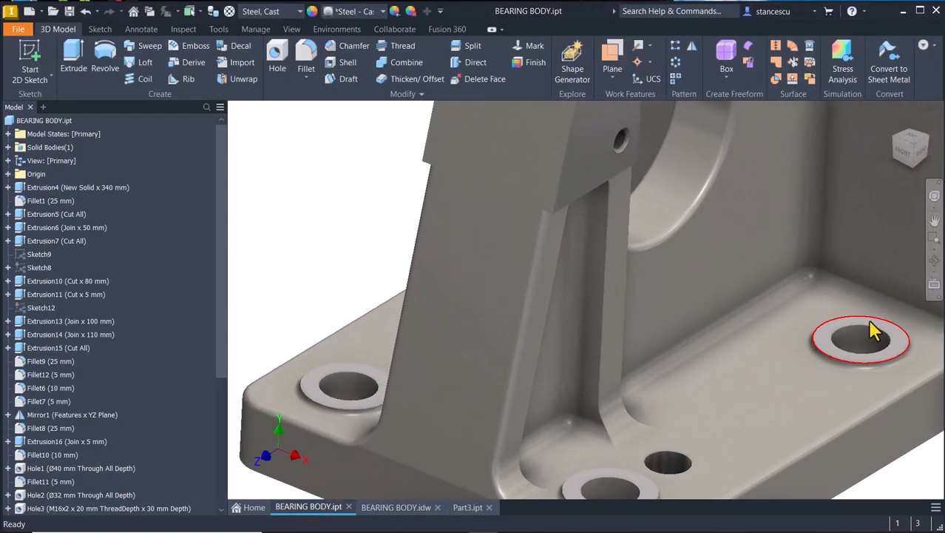
shift+middle_drag(795, 363, 707, 389)
scroll(708, 389, down, 4)
key(F6)
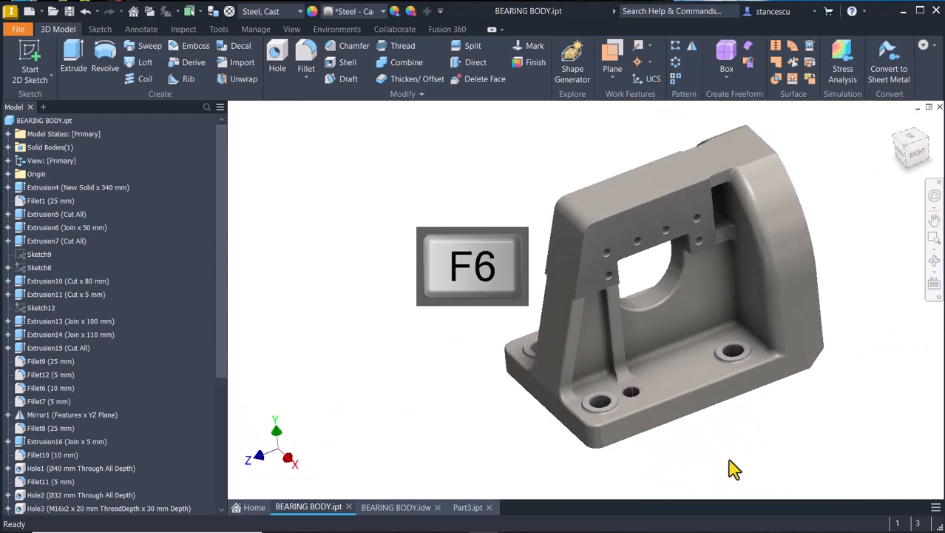
In BEARING BODY.idw, examine the pad diameter and spacing in the top view and the pad height in section B-B
click(399, 507)
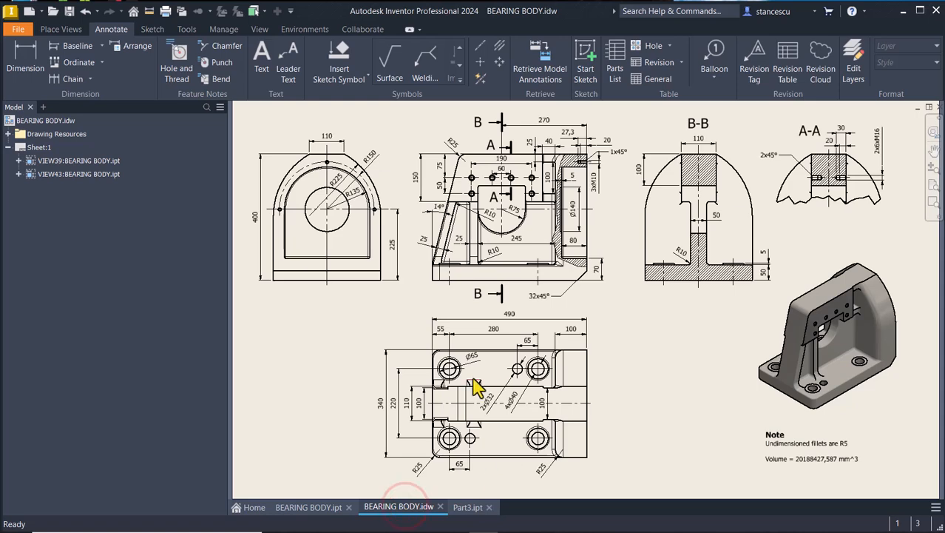
scroll(455, 354, up, 3)
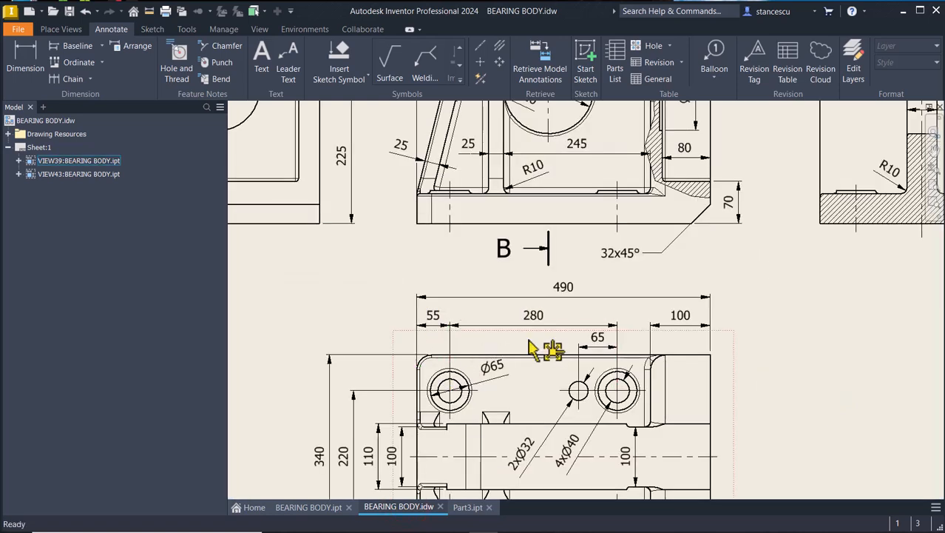
middle_drag(530, 349, 539, 234)
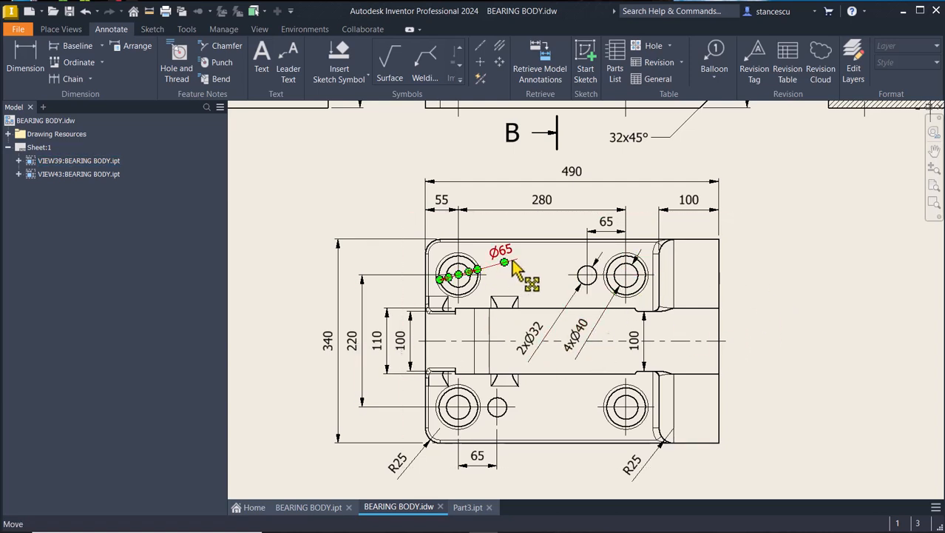
middle_drag(743, 262, 728, 413)
mouse_move(747, 342)
middle_down()
mouse_move(723, 366)
mouse_move(543, 363)
middle_up()
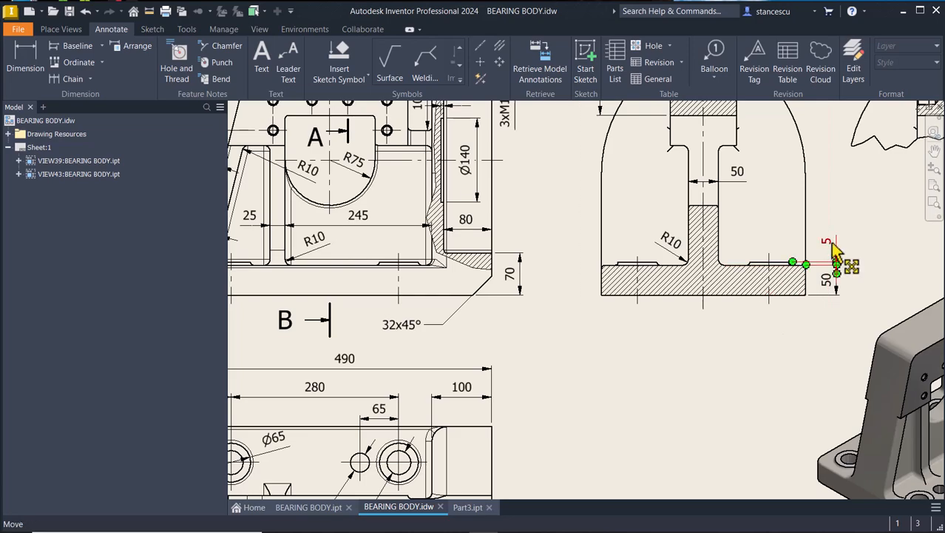
middle_drag(675, 361, 686, 336)
scroll(671, 324, up, 4)
key(Num_Lock)
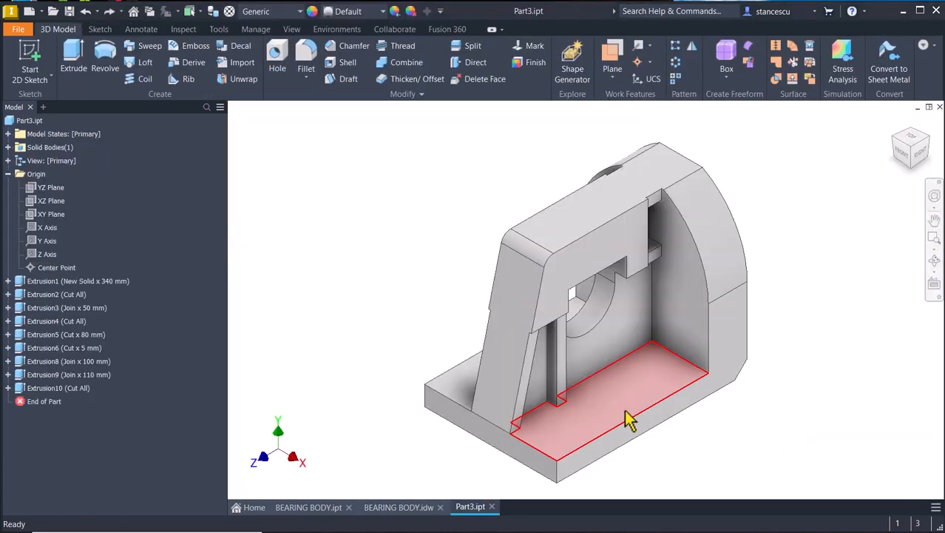
In Part3.ipt, start a new sketch on the upper face of the base plate
click(625, 394)
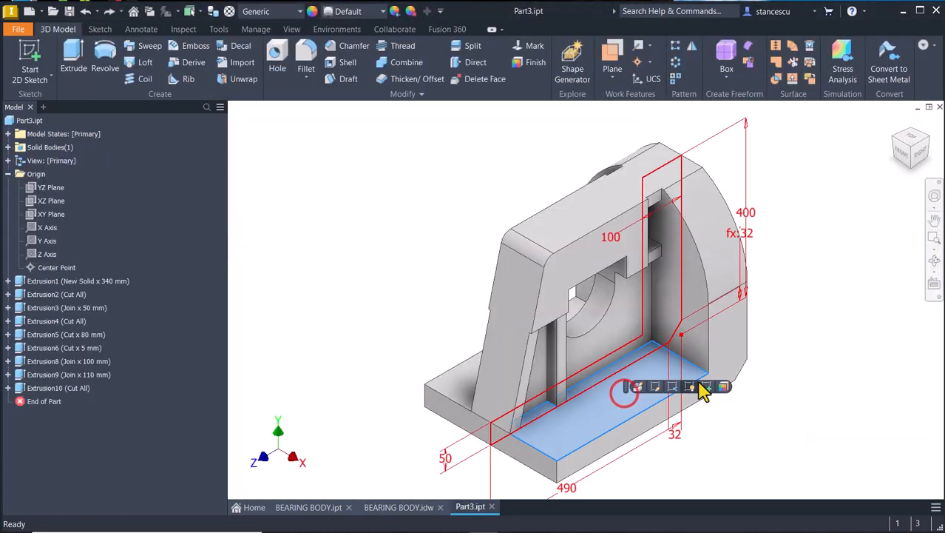
click(707, 387)
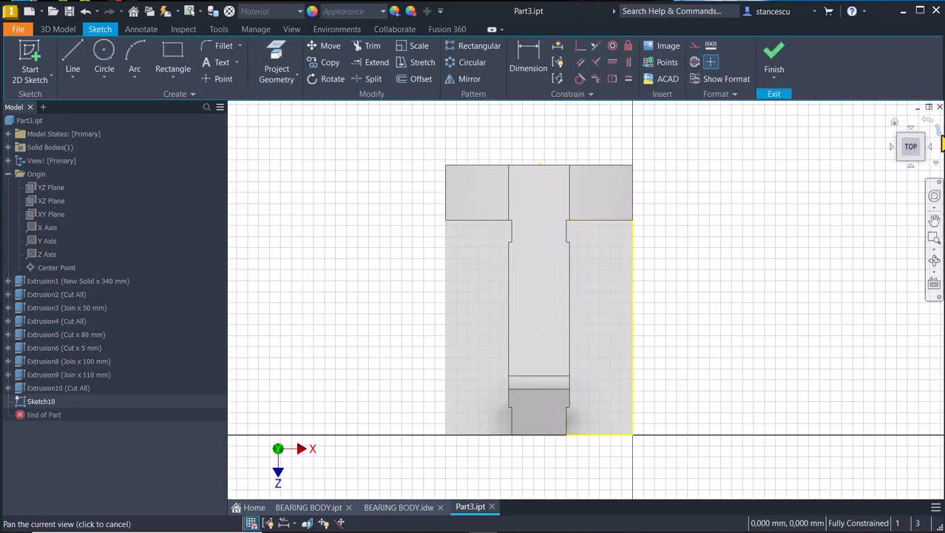
click(939, 142)
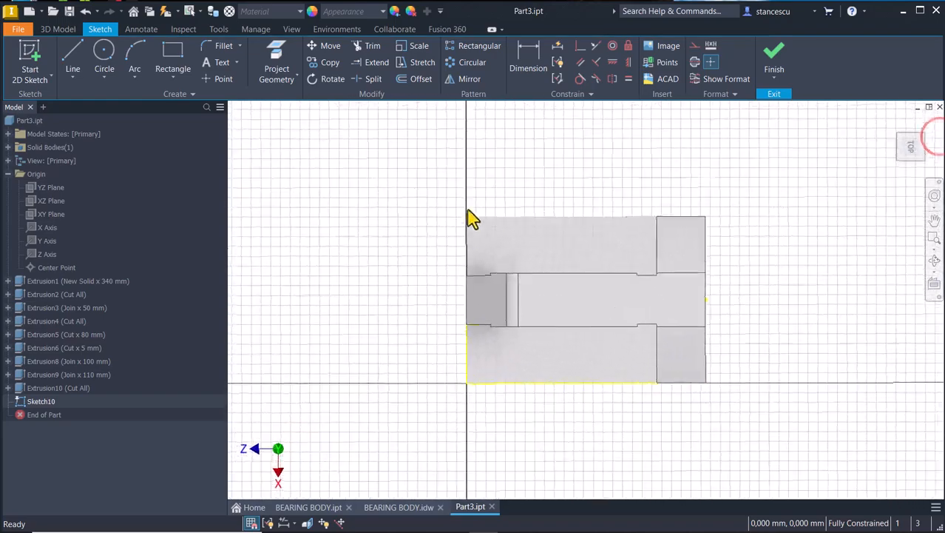
key(Num_Lock)
Draw a rectangle 280 mm long and 220 mm wide over the base plate and slice the graphics at the sketch plane
click(172, 53)
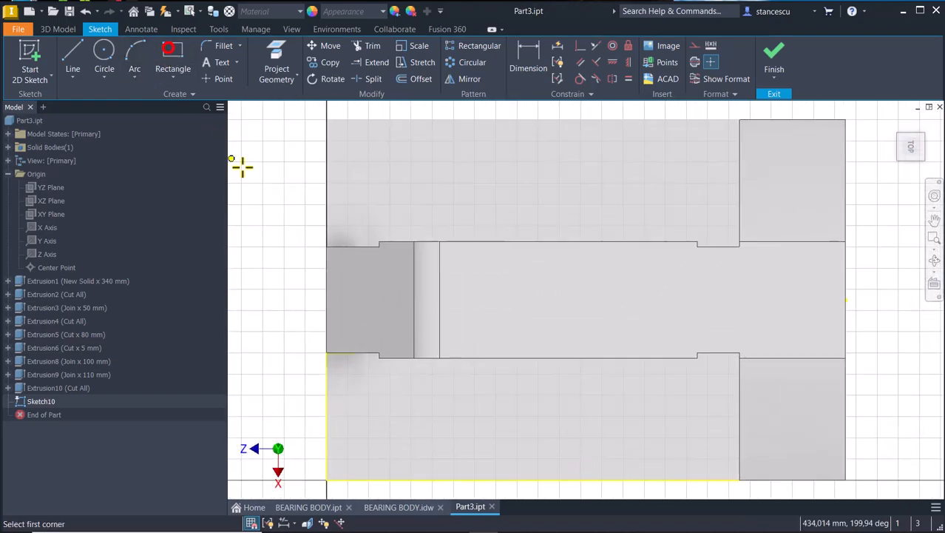
click(390, 182)
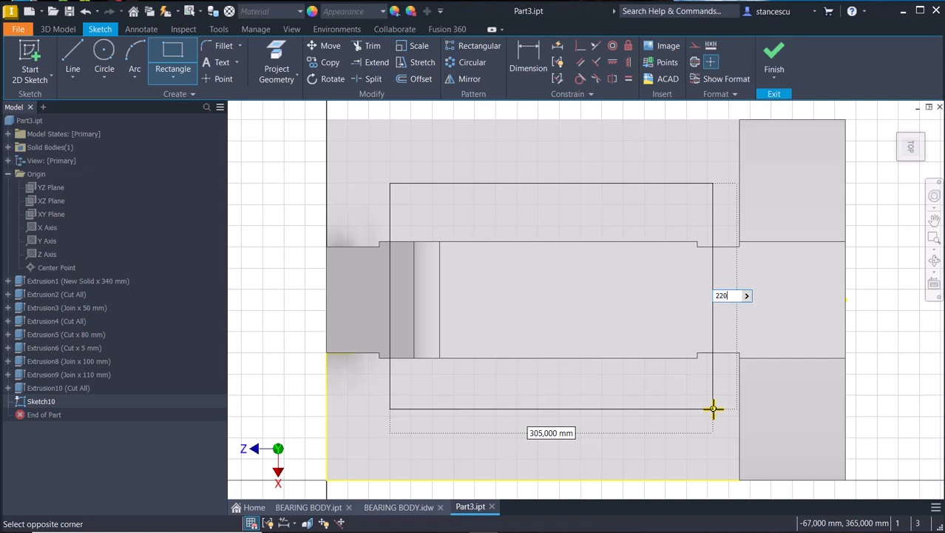
key(Tab)
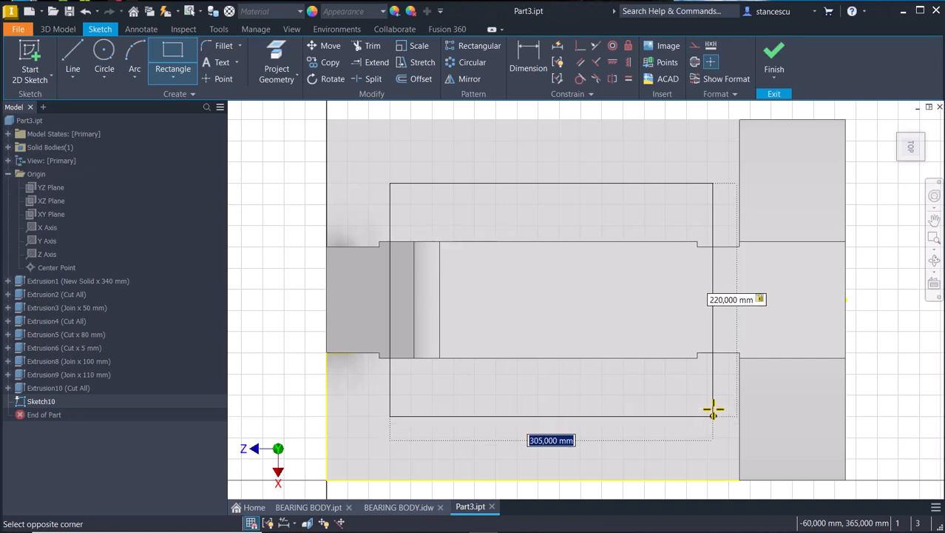
text(2)
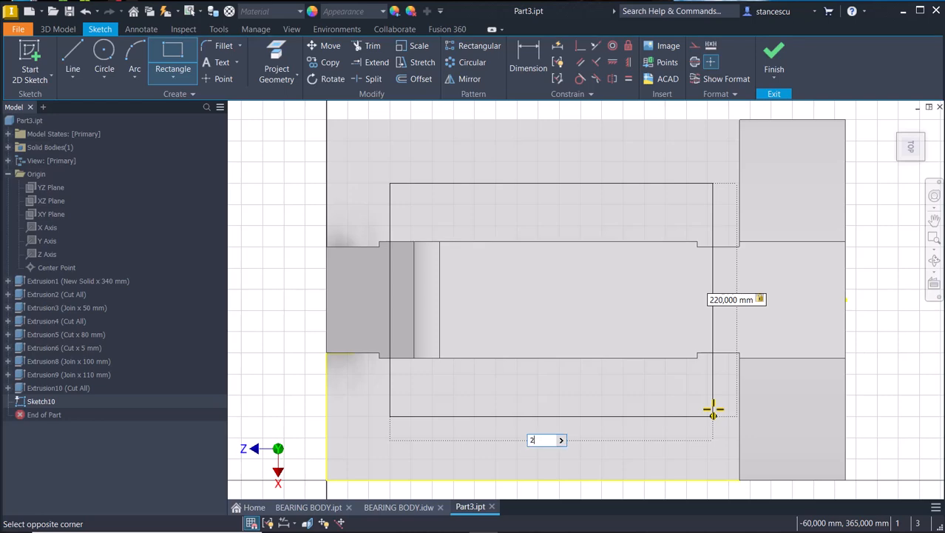
text(80)
key(Return)
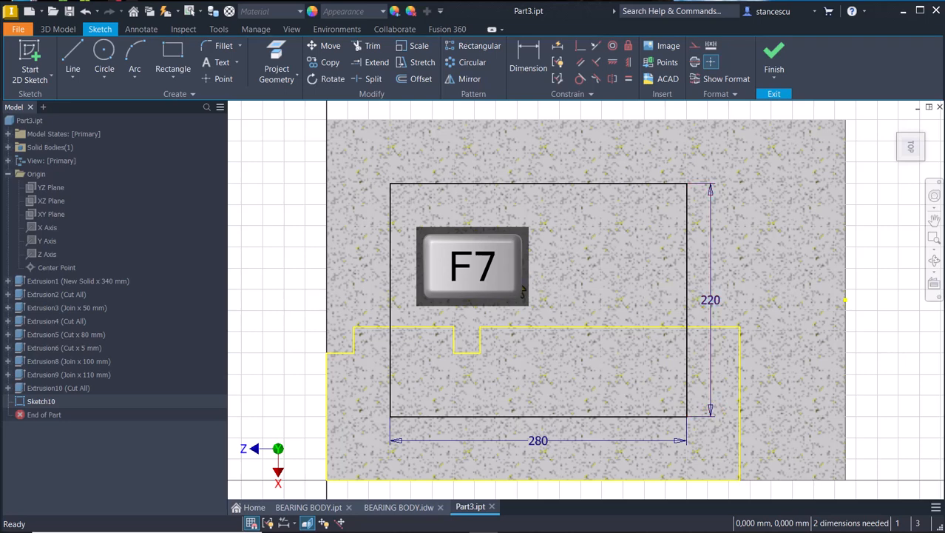
Dimension the rectangle's 220 mm side 55 mm from the nearest parallel edge of the base plate
click(528, 53)
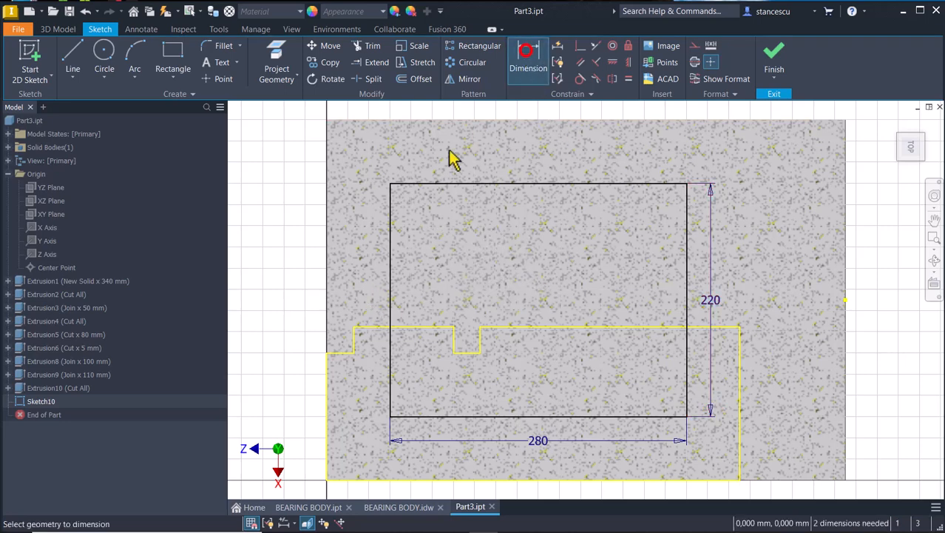
click(390, 223)
click(327, 236)
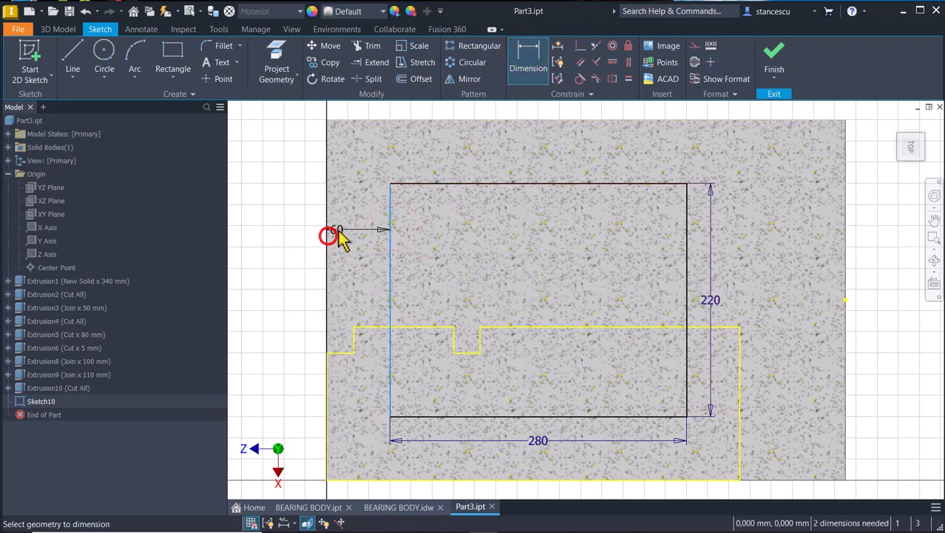
click(357, 226)
text(55)
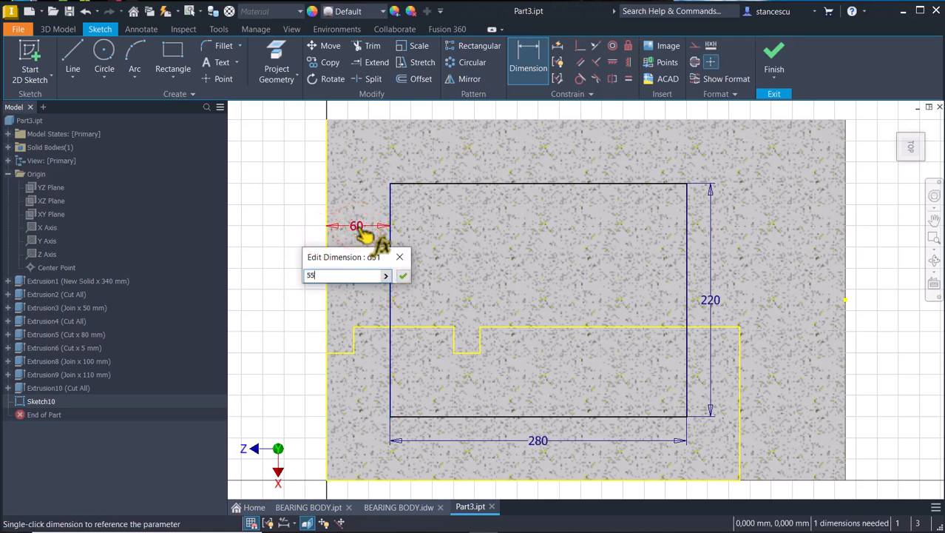
key(Return)
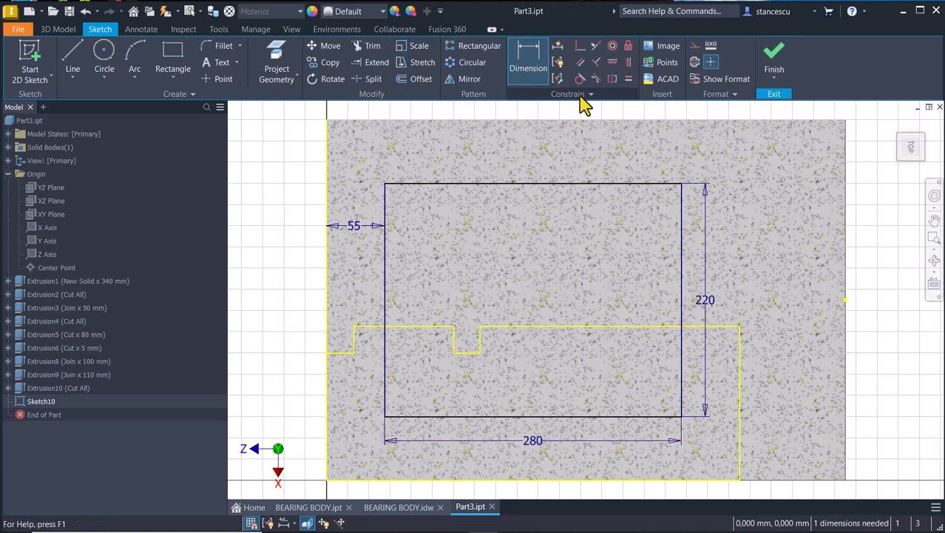
Centre the rectangle by aligning the midpoint of its far 220 mm side with the midpoint of the plate's edge using a Vertical constraint
click(629, 63)
click(847, 300)
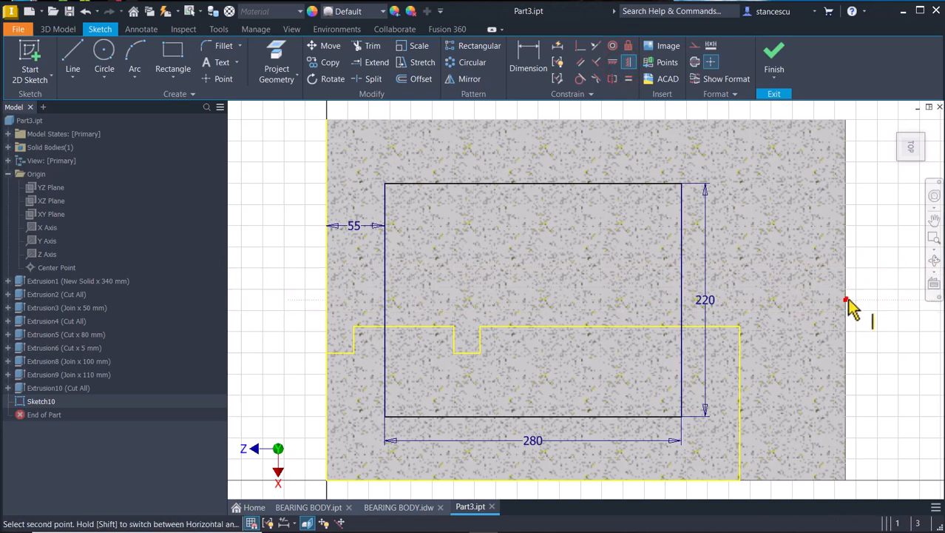
click(681, 300)
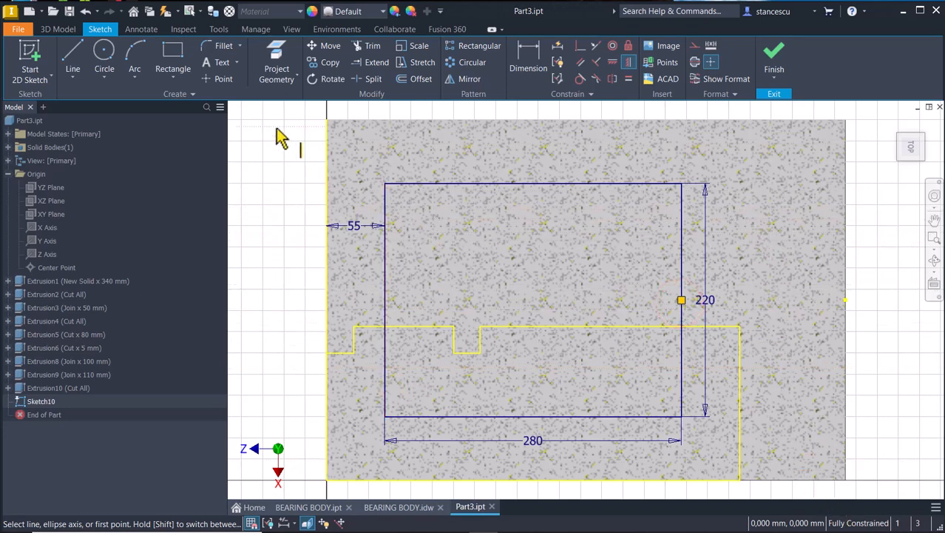
key(Escape)
Convert the rectangle and the projected edges in the sketch to construction geometry
mouse_move(278, 111)
mouse_down()
mouse_move(295, 130)
mouse_move(861, 504)
mouse_up()
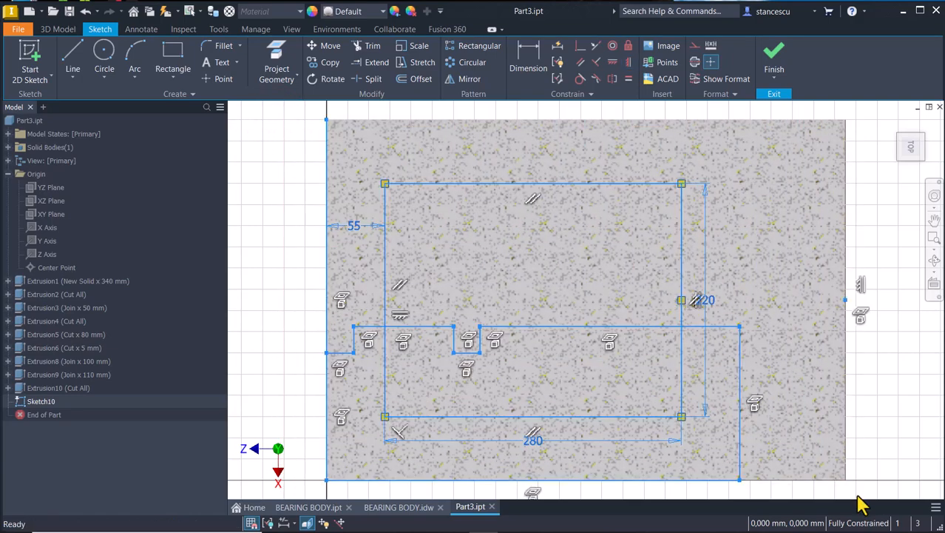
right_click(879, 347)
click(930, 348)
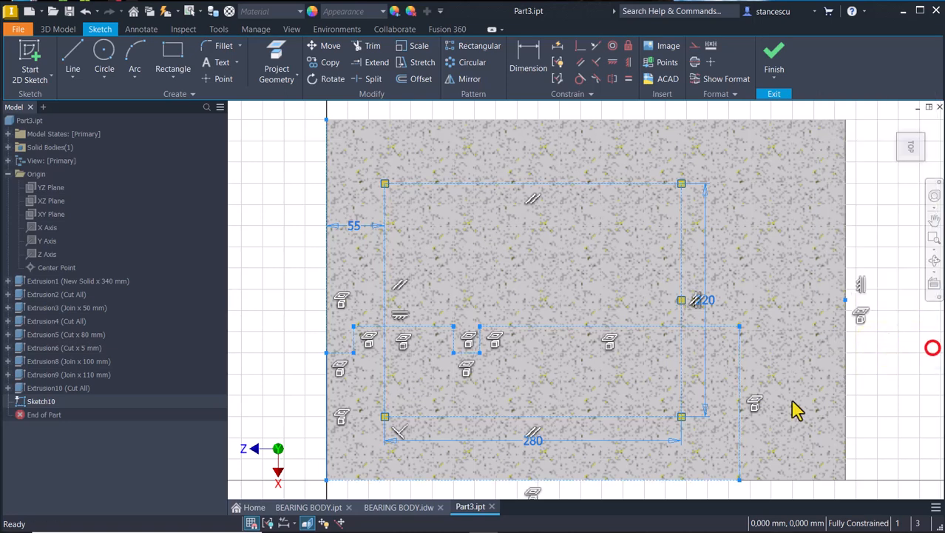
click(694, 49)
click(293, 199)
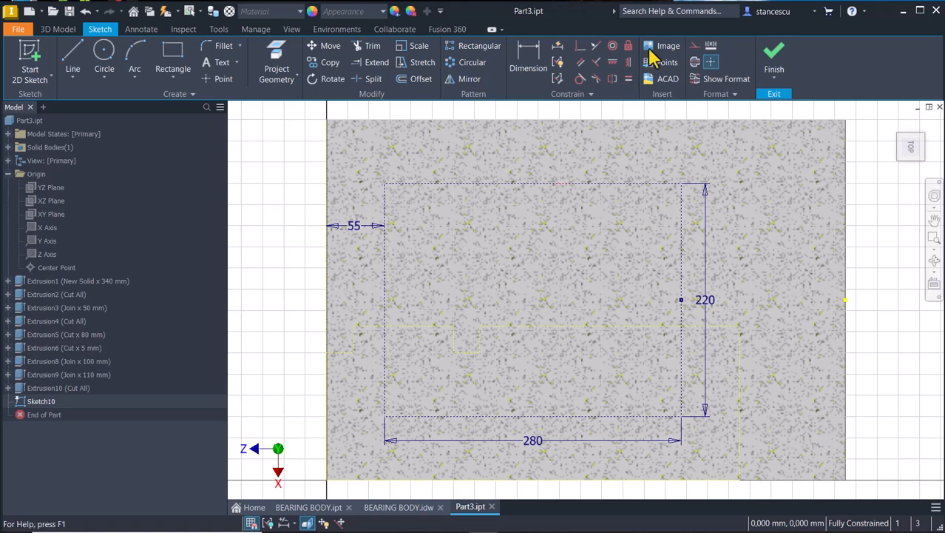
click(271, 179)
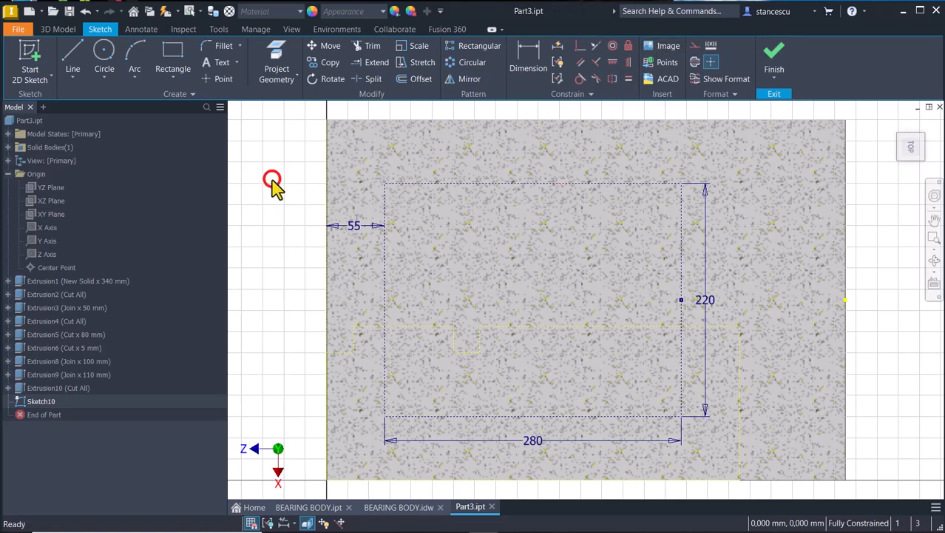
Draw a circle centred on each of the four rectangle corners, giving the first one a 65 mm diameter
click(103, 59)
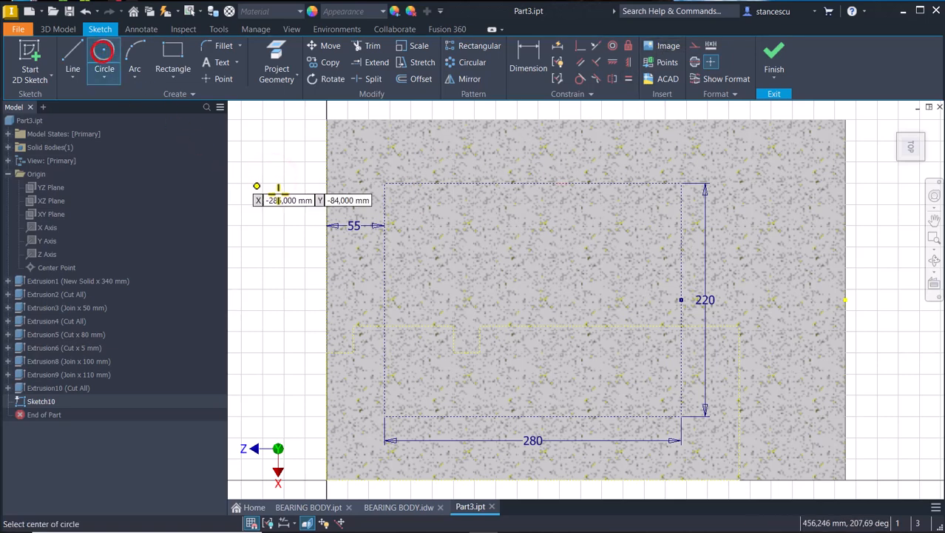
click(386, 182)
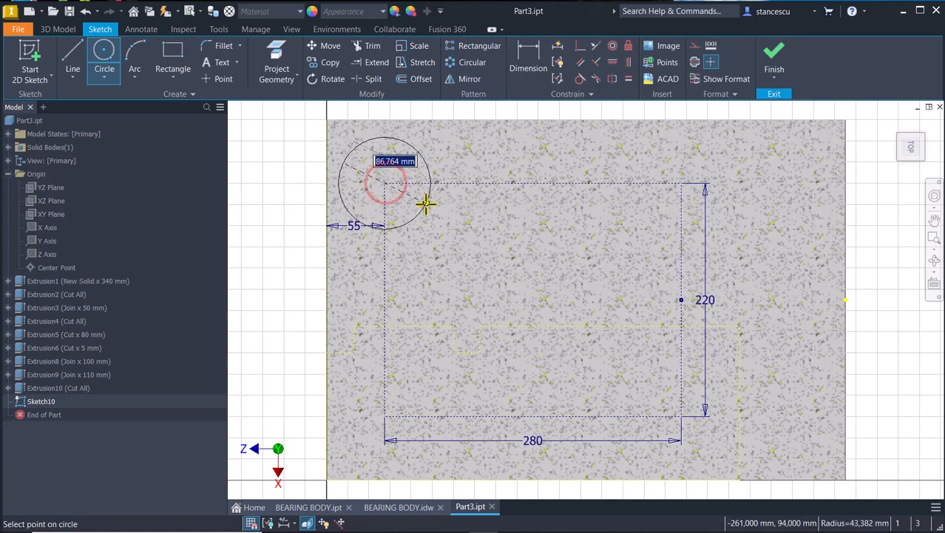
key(Return)
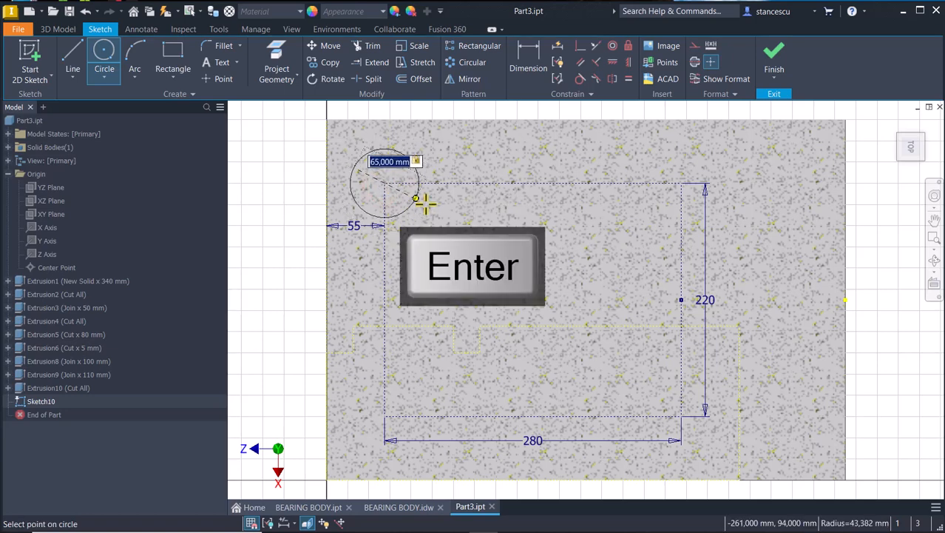
click(681, 183)
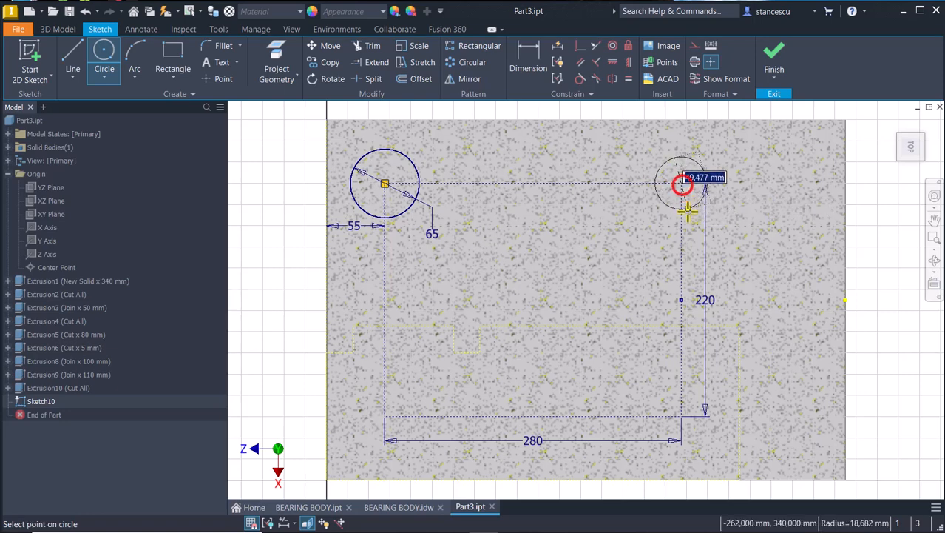
click(681, 416)
click(691, 429)
click(384, 416)
click(432, 400)
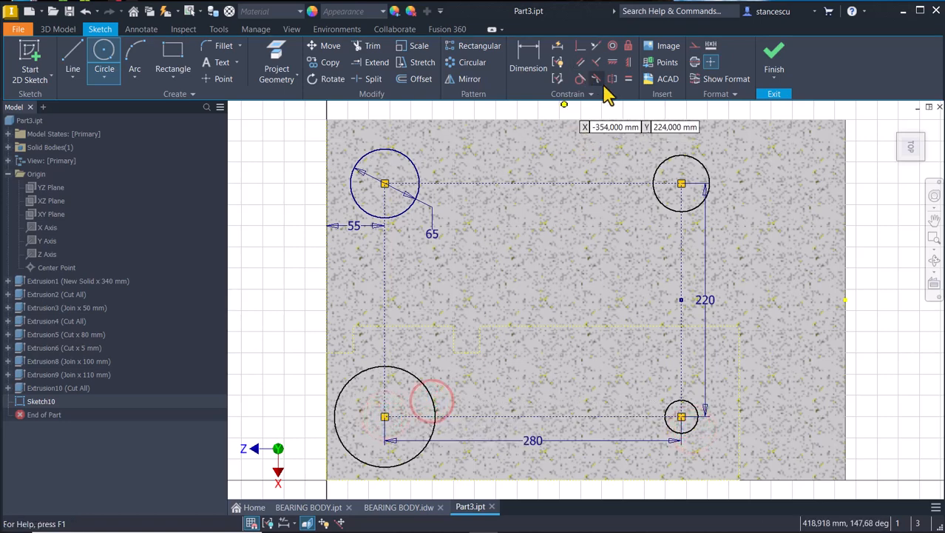
Constrain the other three corner circles equal to the 65 mm circle and finish the sketch
click(627, 79)
click(668, 177)
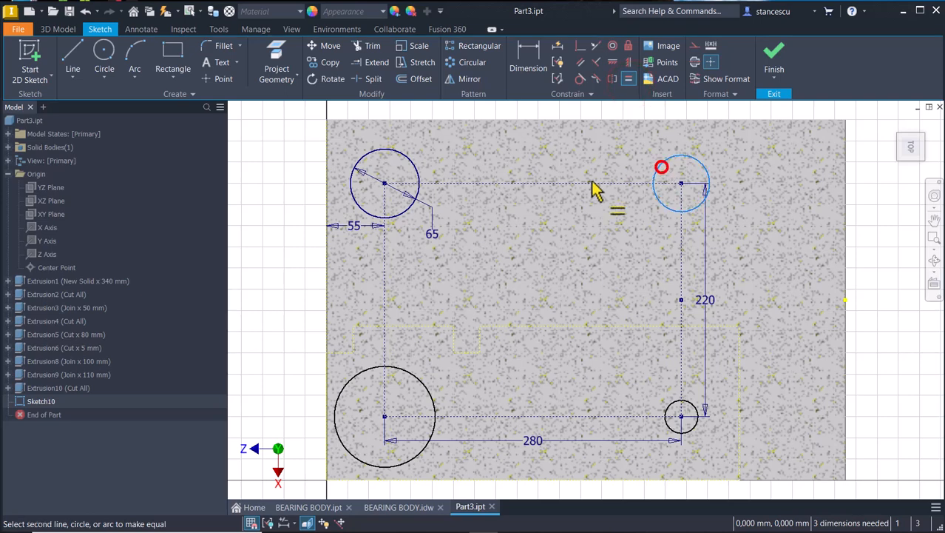
click(405, 166)
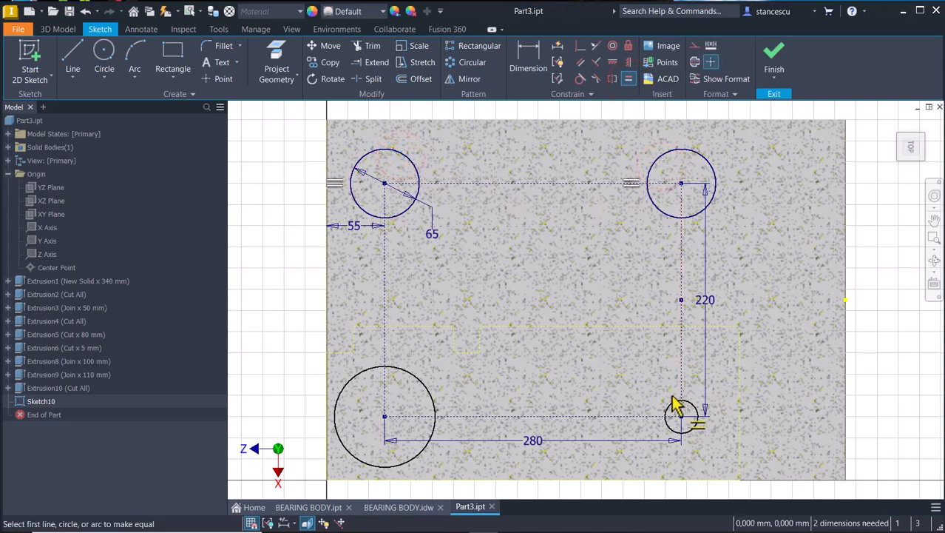
click(676, 411)
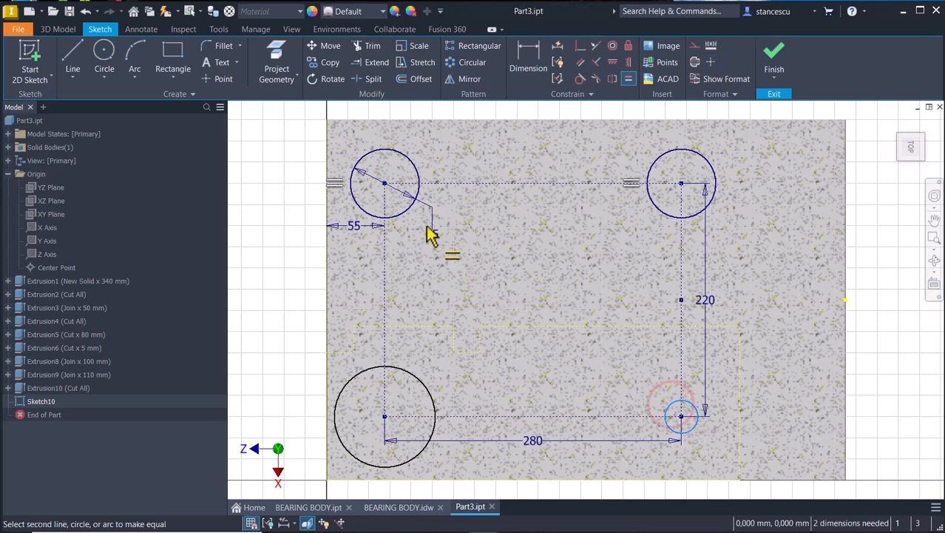
click(405, 209)
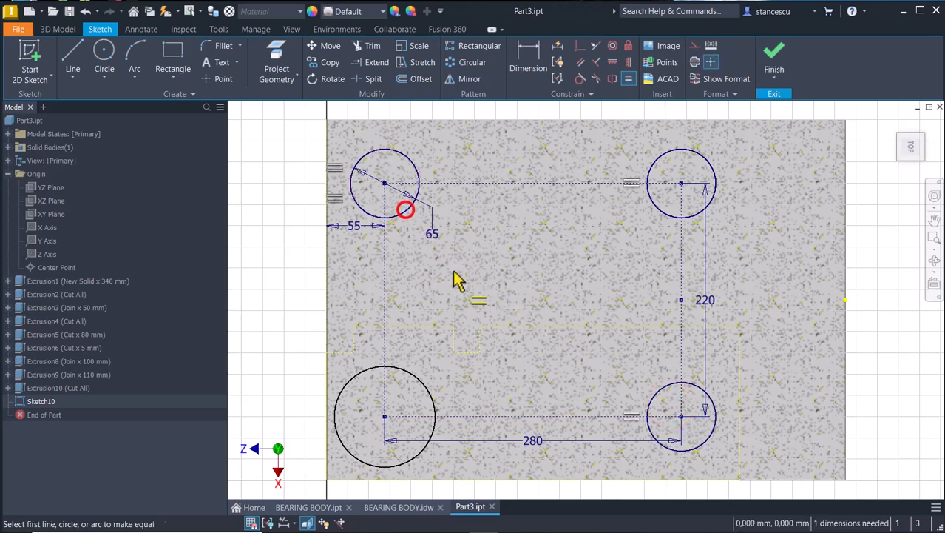
click(426, 386)
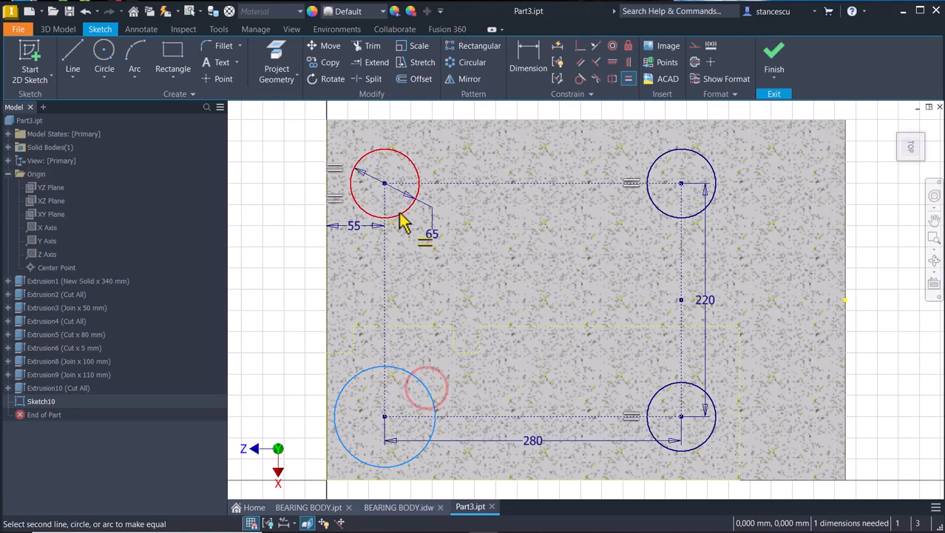
click(397, 211)
click(775, 57)
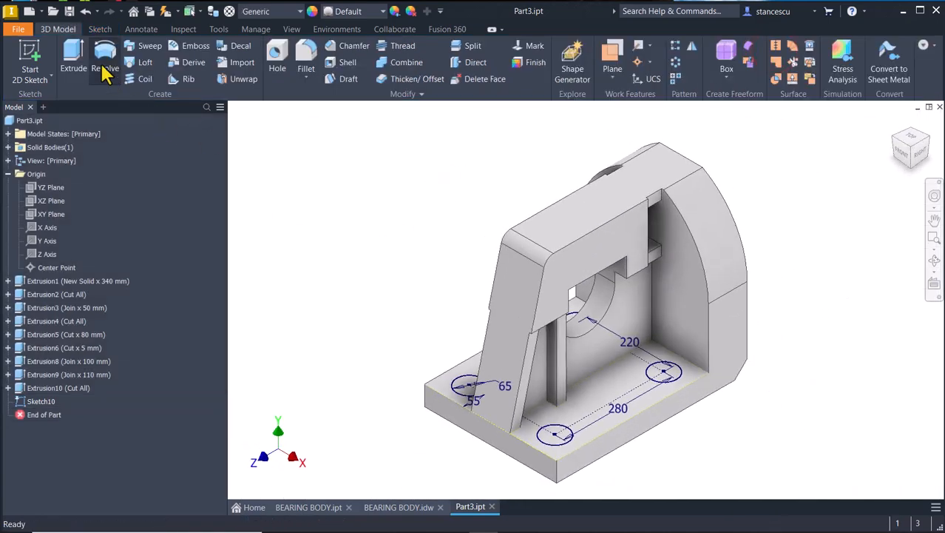
Extrude the four corner circles 5 mm as raised pads joined to the base plate
click(83, 63)
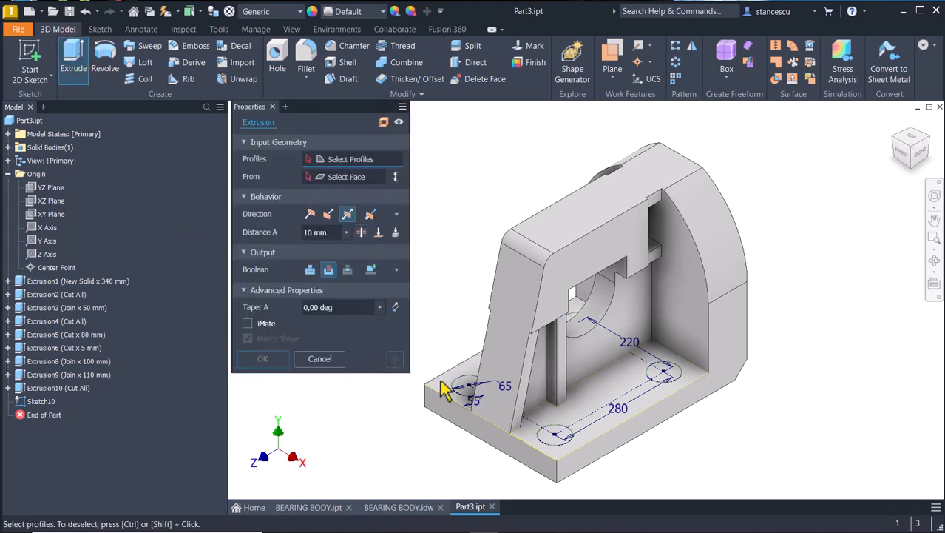
click(461, 398)
click(551, 435)
click(666, 381)
shift+middle_drag(619, 429, 629, 376)
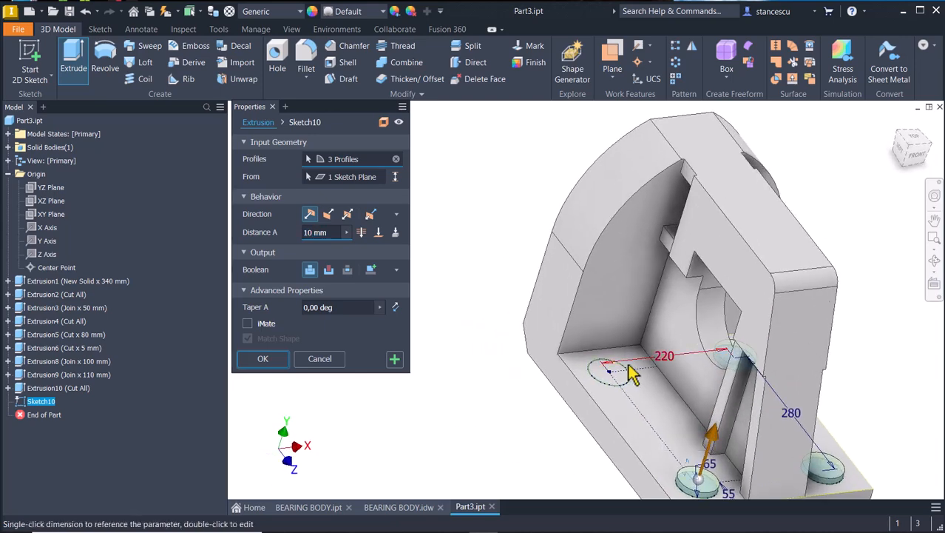
click(600, 383)
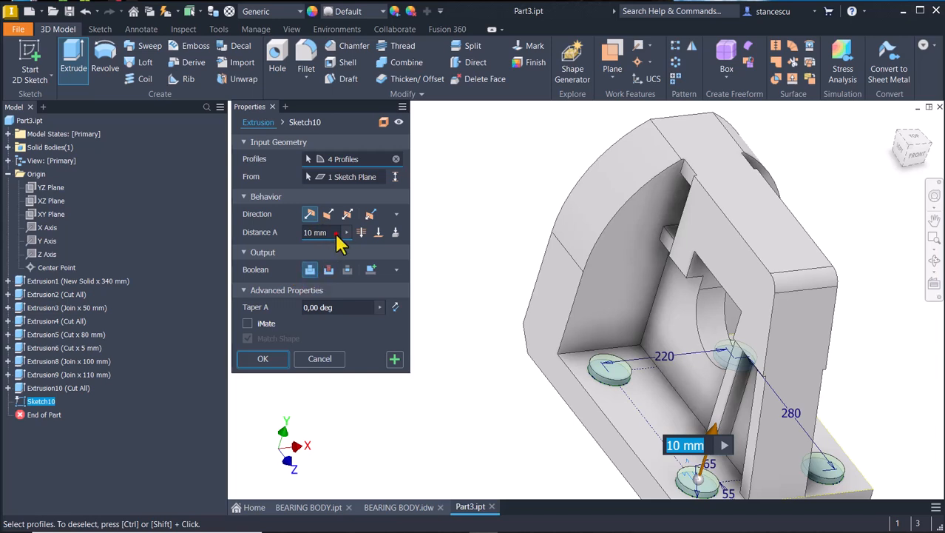
click(337, 233)
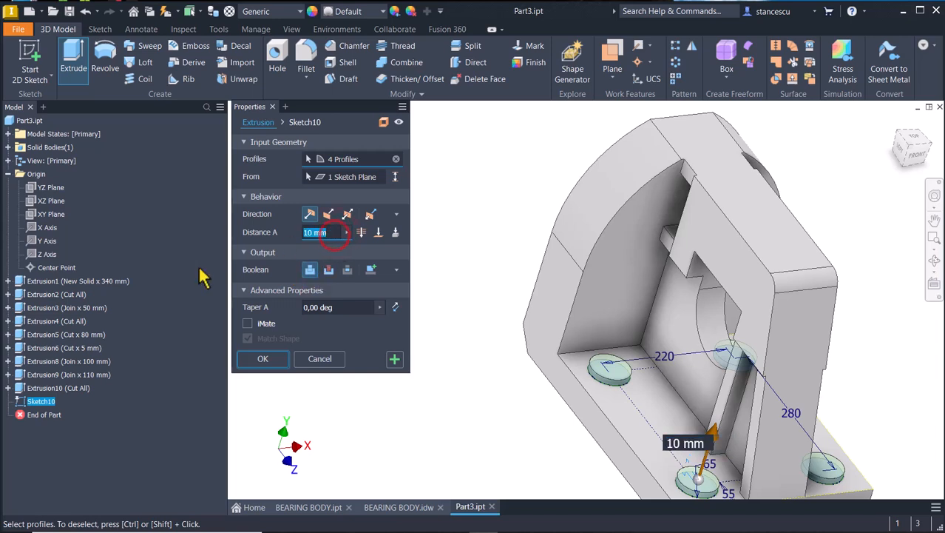
text(5)
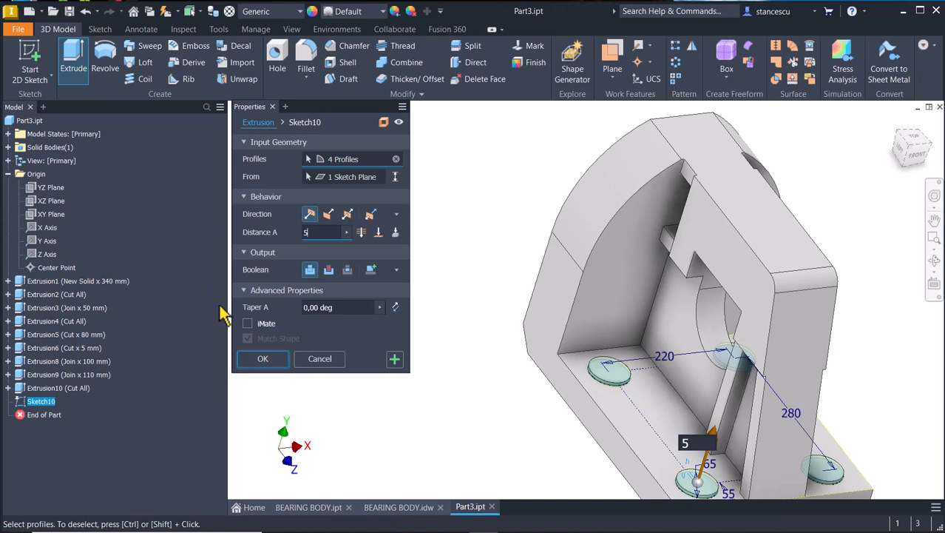
click(259, 358)
key(F6)
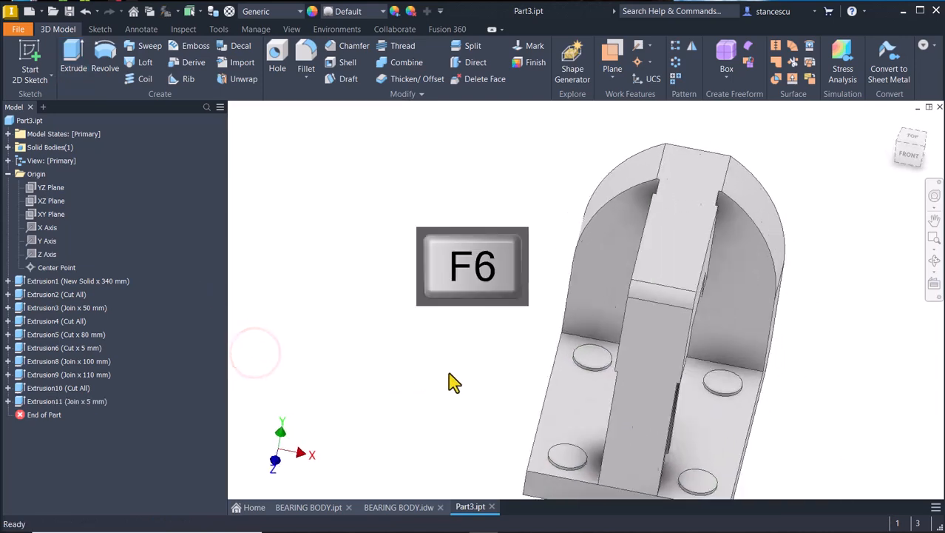
In BEARING BODY.idw, examine the diameter callout of the four pad holes in the top view
click(398, 508)
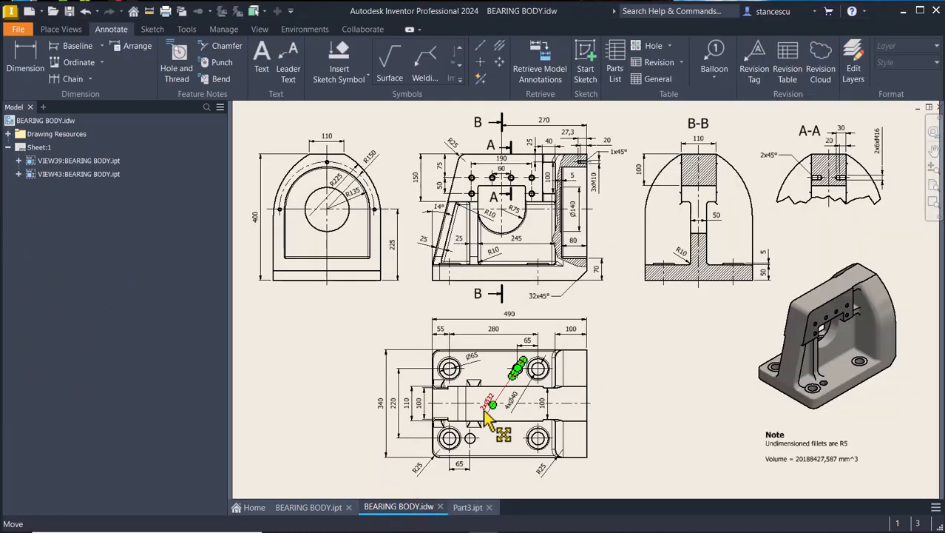
click(508, 400)
scroll(518, 392, down, 5)
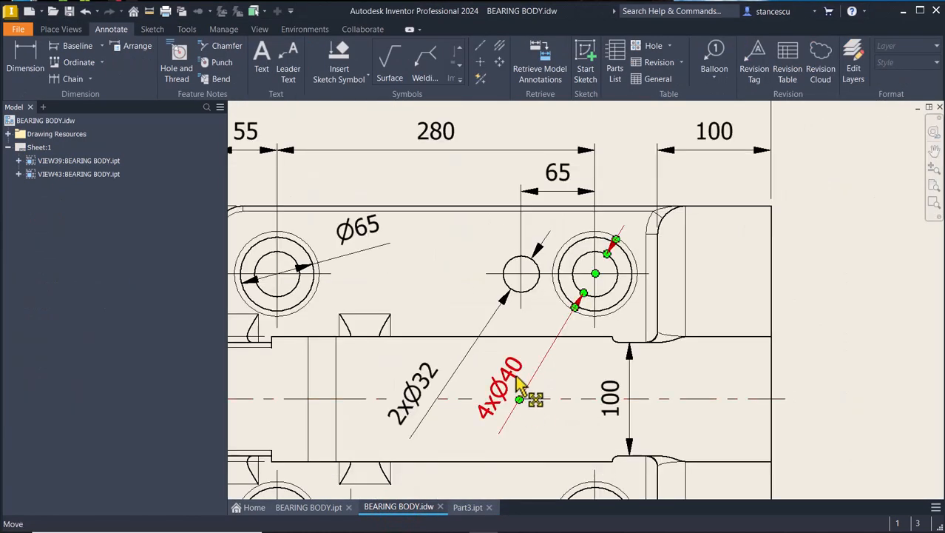
key(Home)
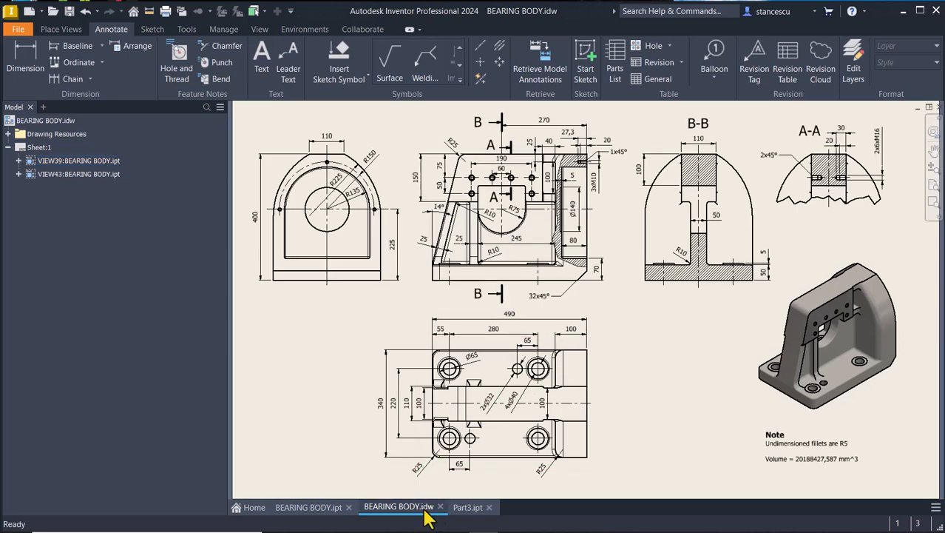
In Part3.ipt, create a simple 40 mm through-all hole concentric with the front pad on the right-hand side of the base
click(468, 509)
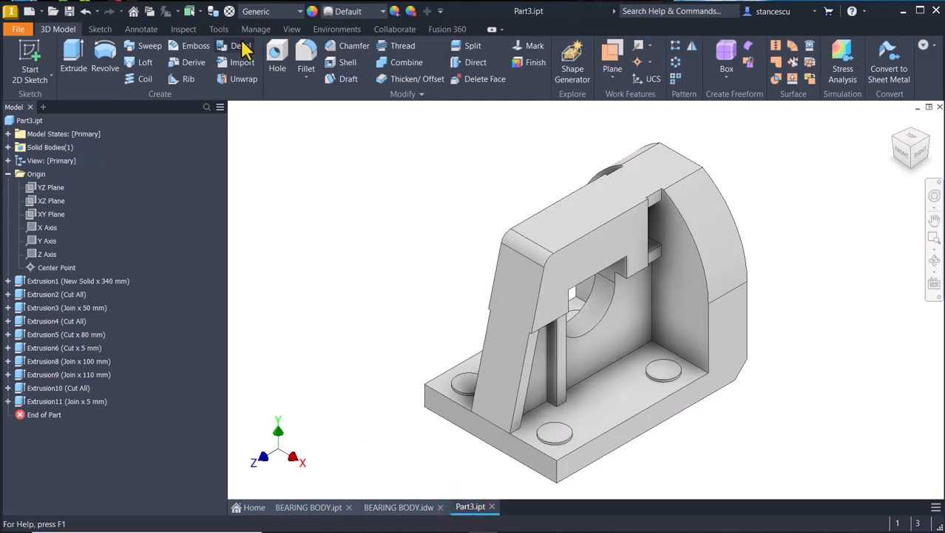
click(279, 50)
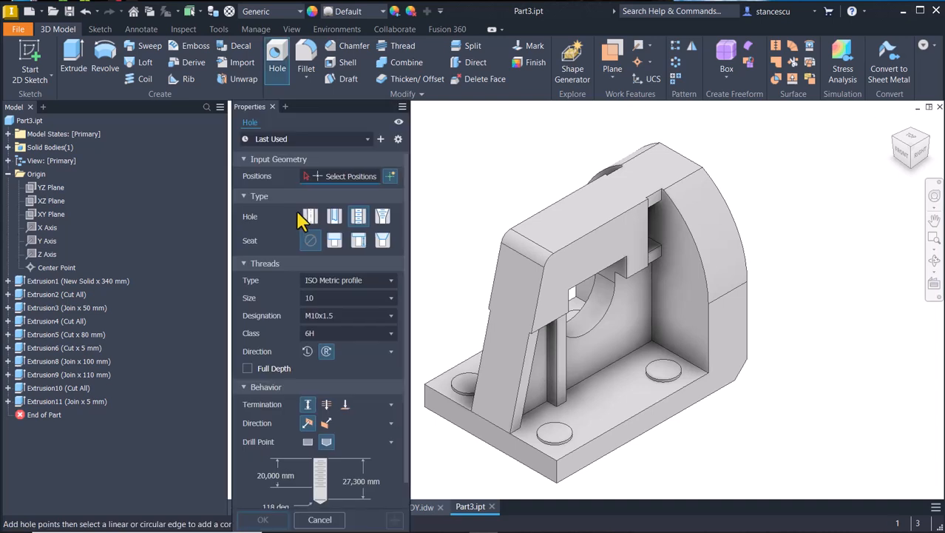
click(311, 215)
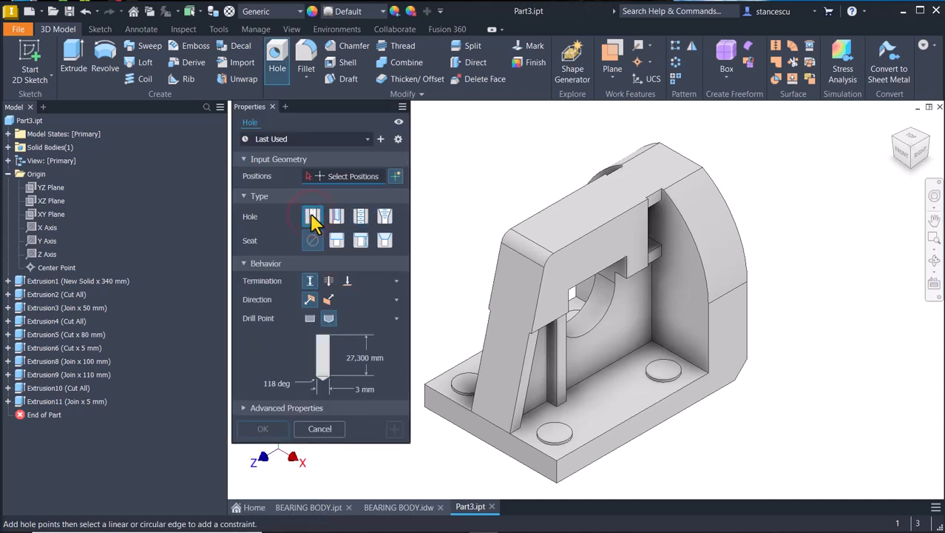
click(329, 282)
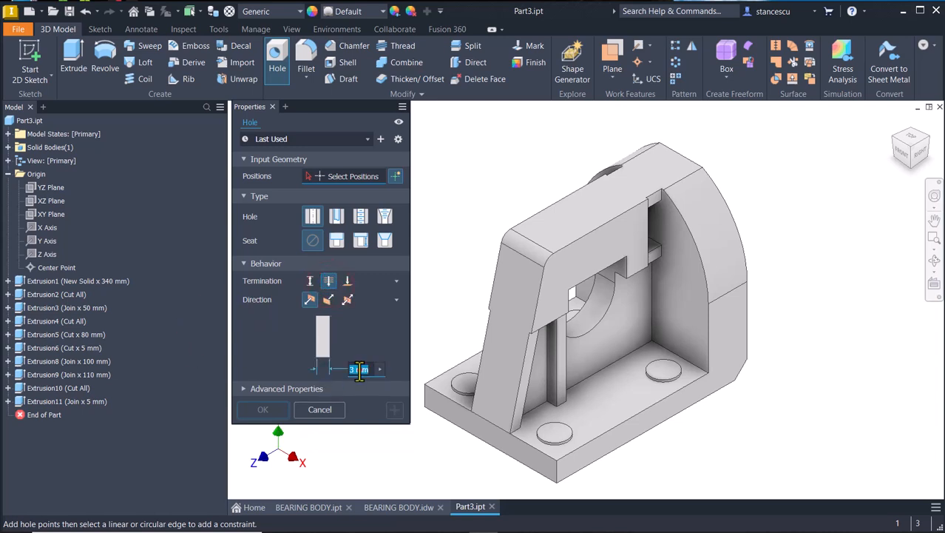
text(40)
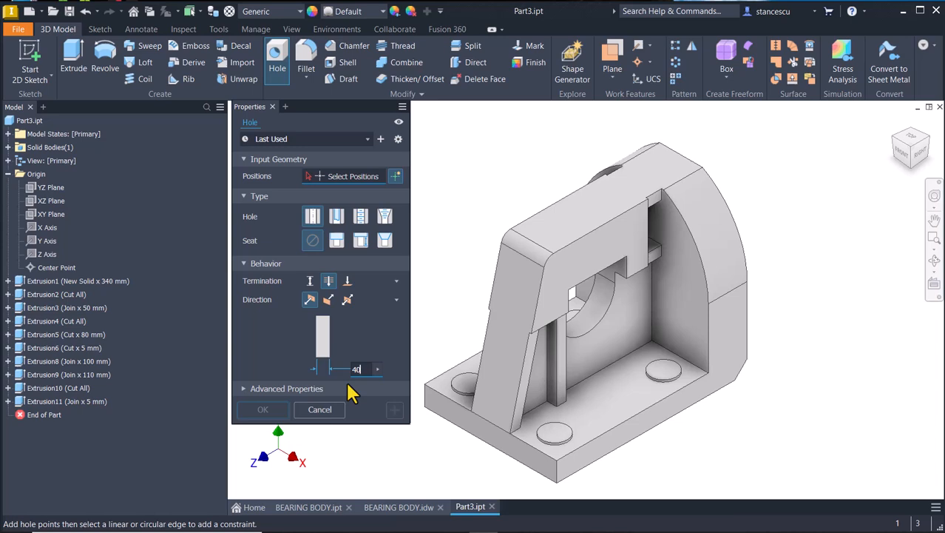
click(561, 437)
click(564, 433)
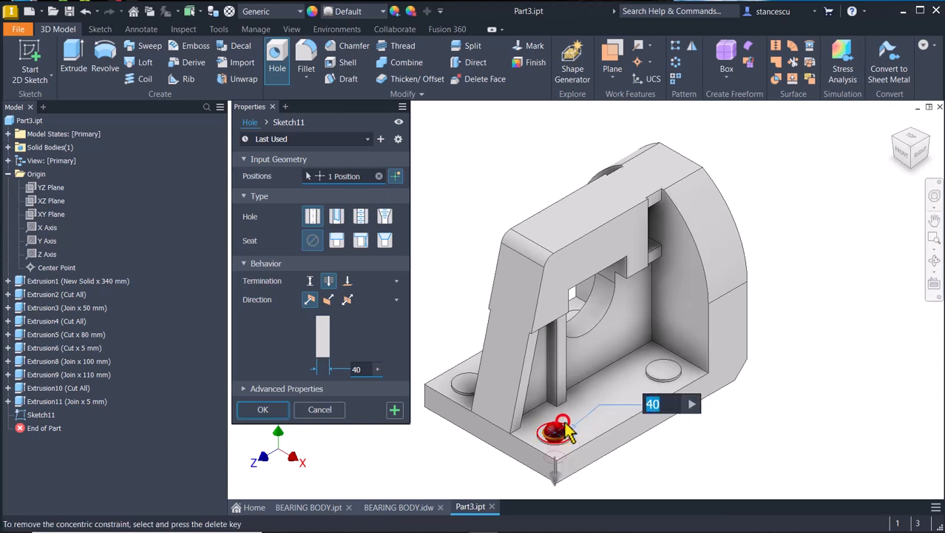
click(396, 411)
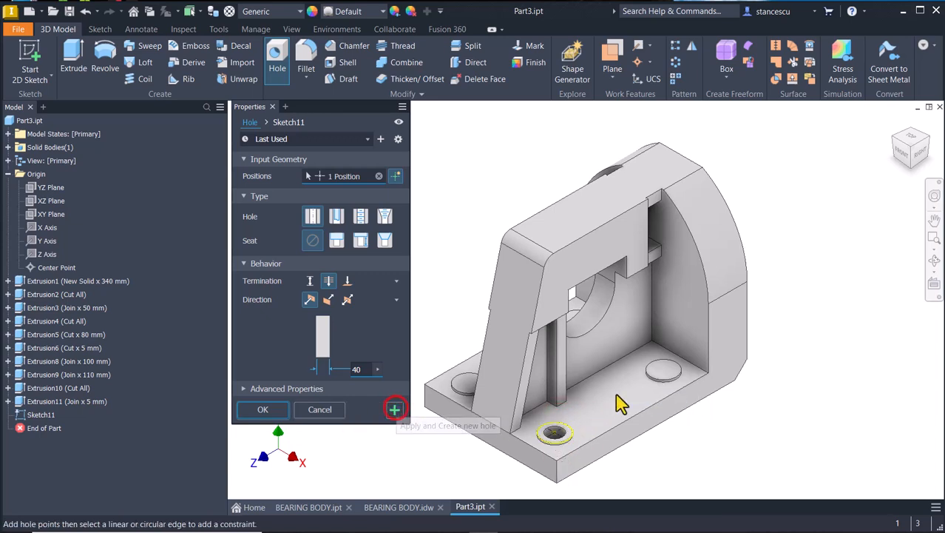
Add another 40 mm through hole concentric with the rear pad on the same side, near the arched wall
click(658, 372)
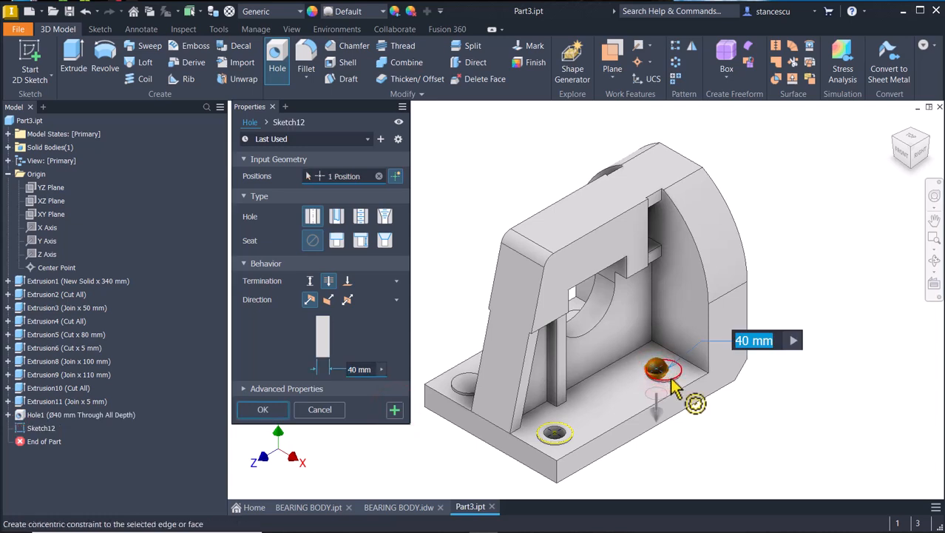
click(684, 381)
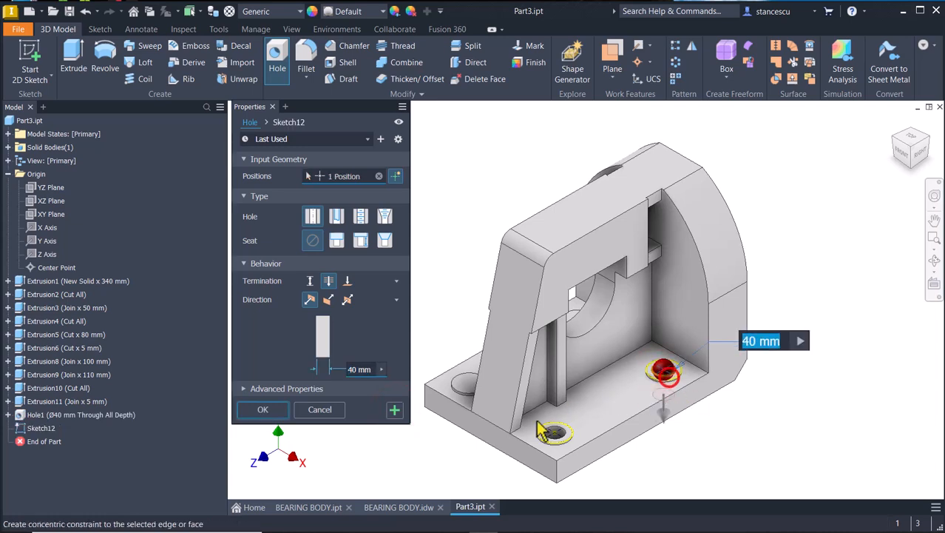
click(394, 411)
Add 40 mm through holes concentric with the two pads on the opposite side of the central web
scroll(458, 403, up, 5)
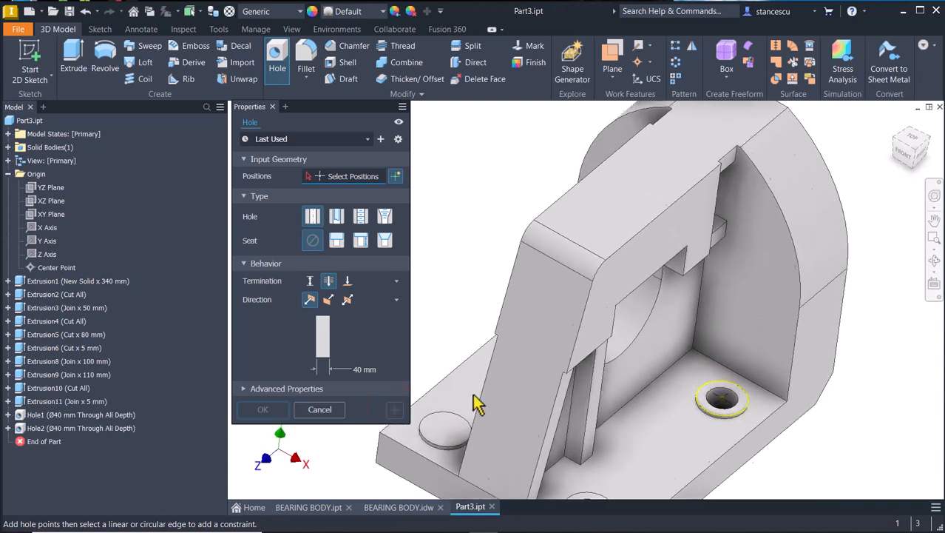
click(463, 442)
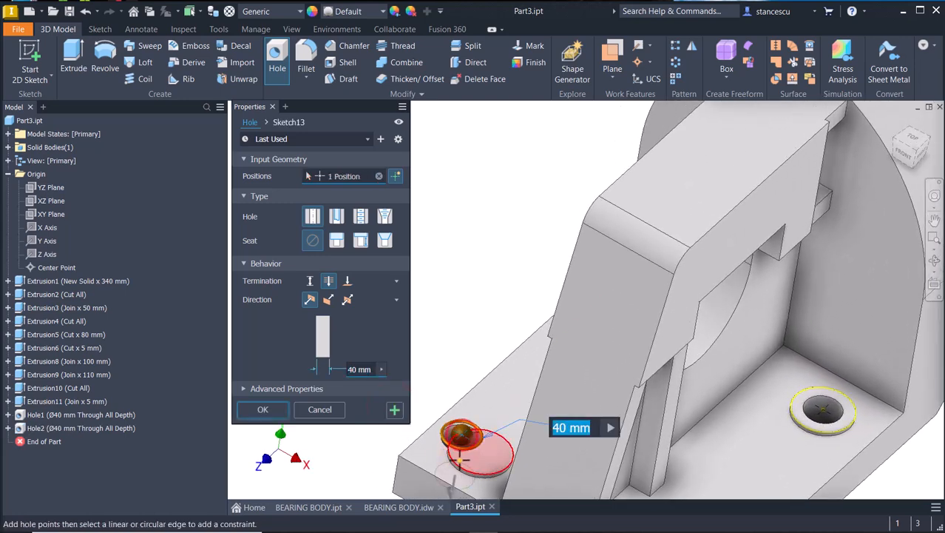
click(494, 471)
shift+middle_drag(494, 441, 569, 348)
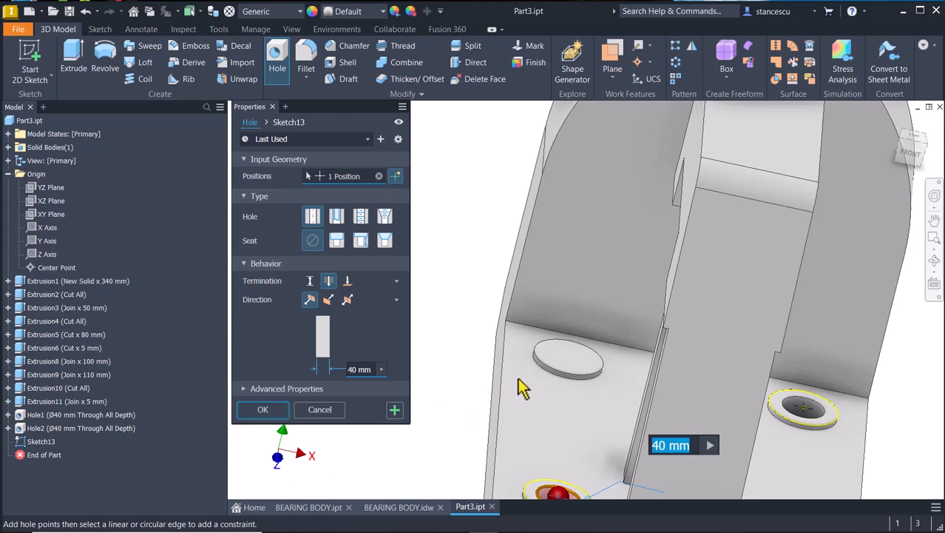
click(566, 366)
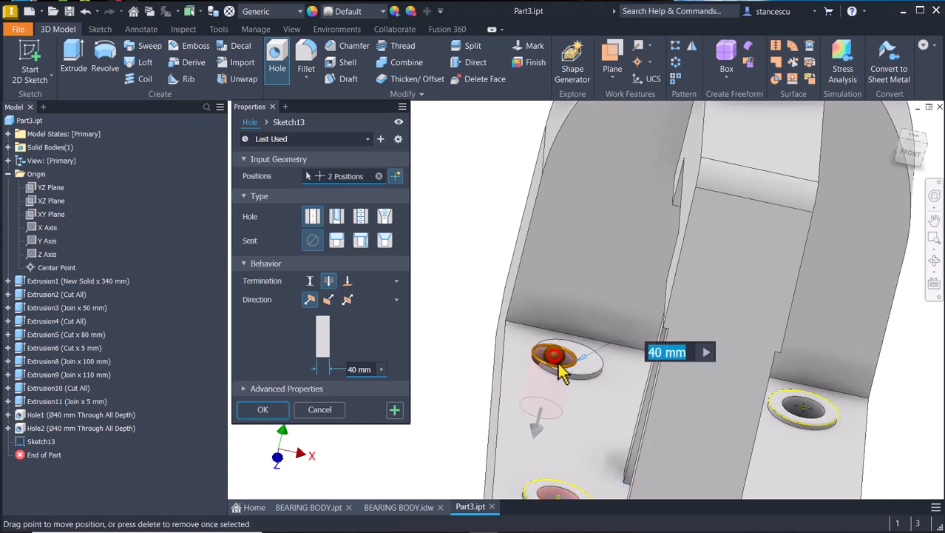
click(277, 414)
key(F6)
Examine the diameter and position of the two extra base holes in the BEARING BODY.idw top view, and return to Part3.ipt
click(399, 507)
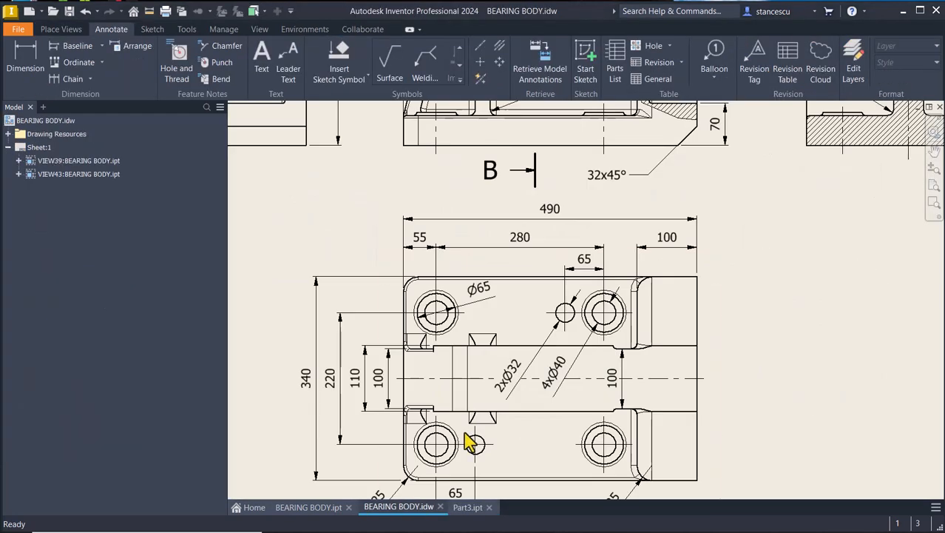
middle_drag(521, 433, 480, 358)
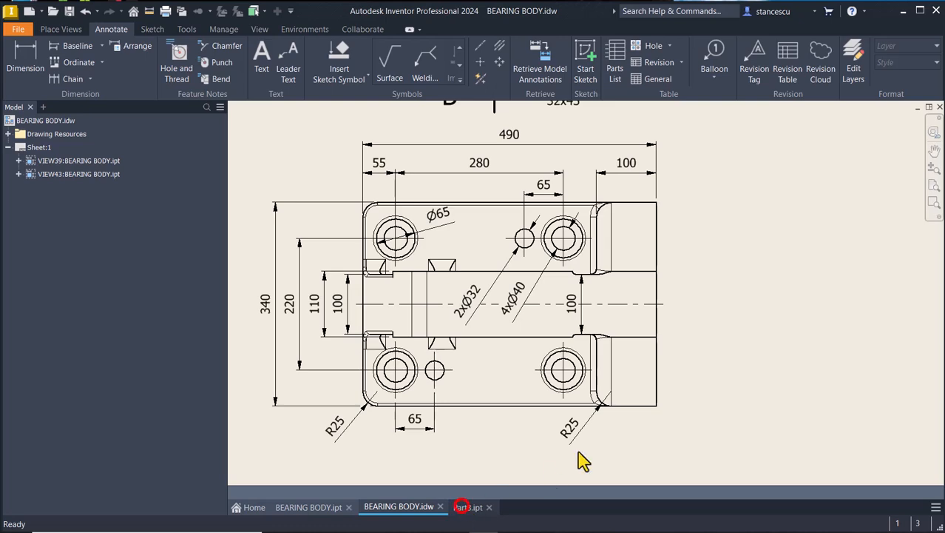
click(466, 507)
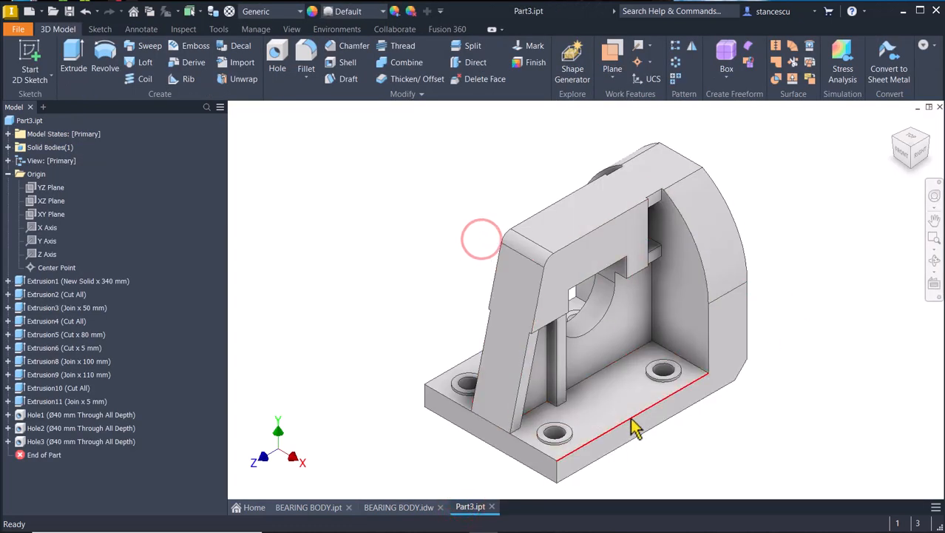
Start a sketch on the base's top face and place two centre points, one between the pads on each side of the web
click(622, 394)
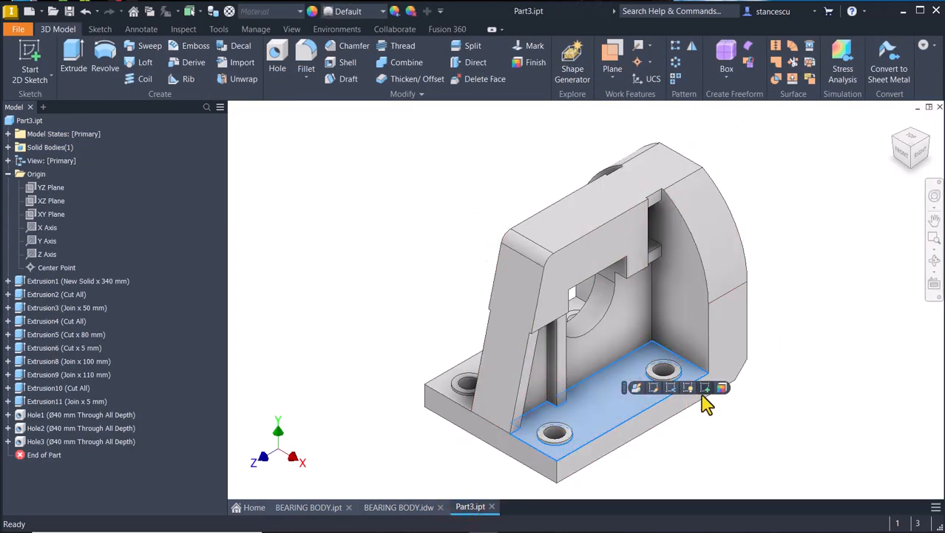
click(707, 390)
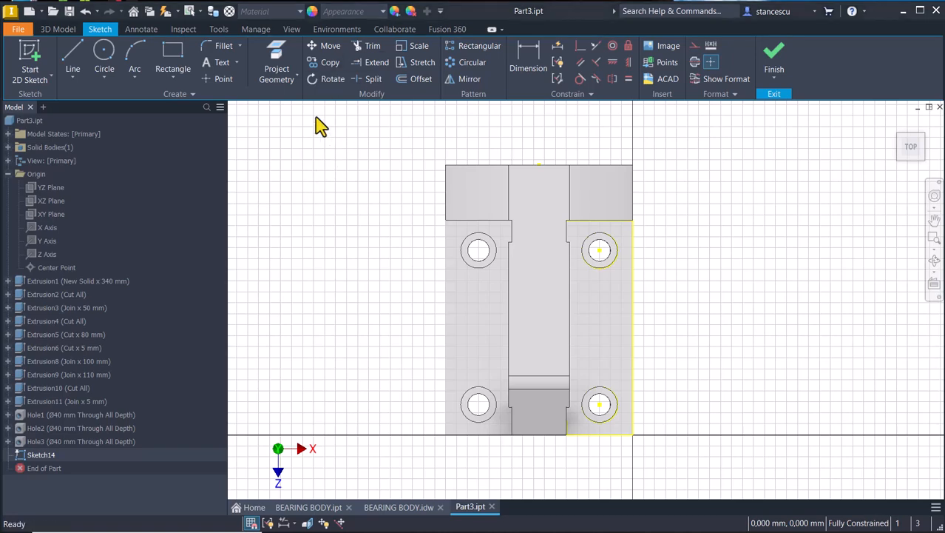
click(214, 80)
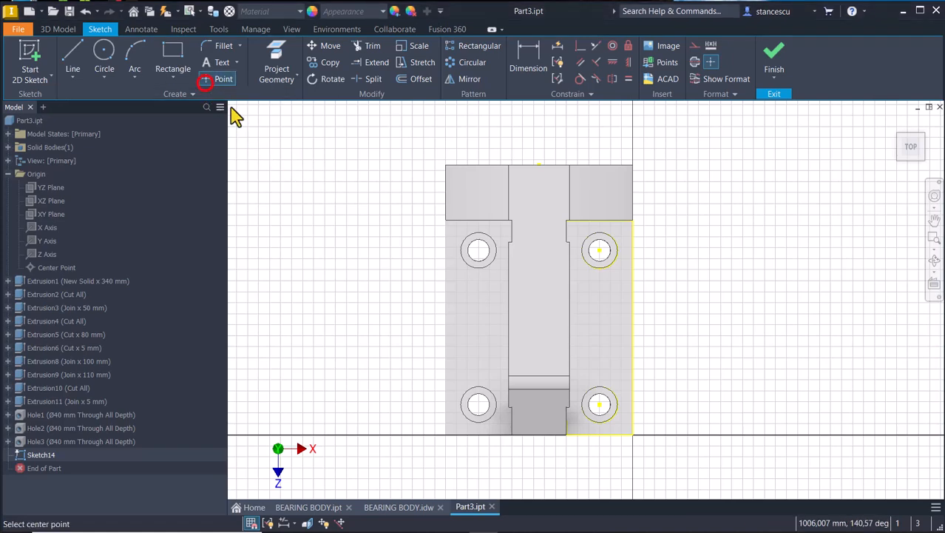
click(711, 64)
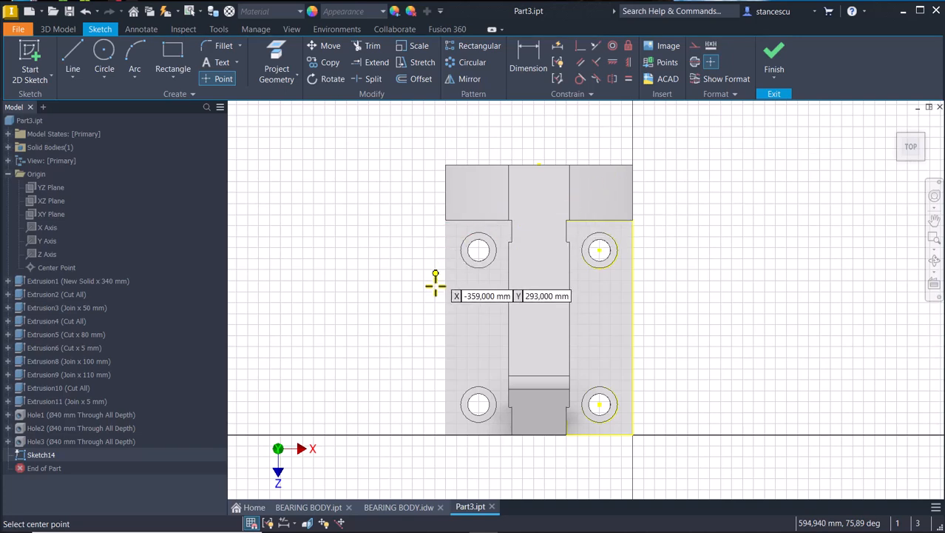
click(484, 287)
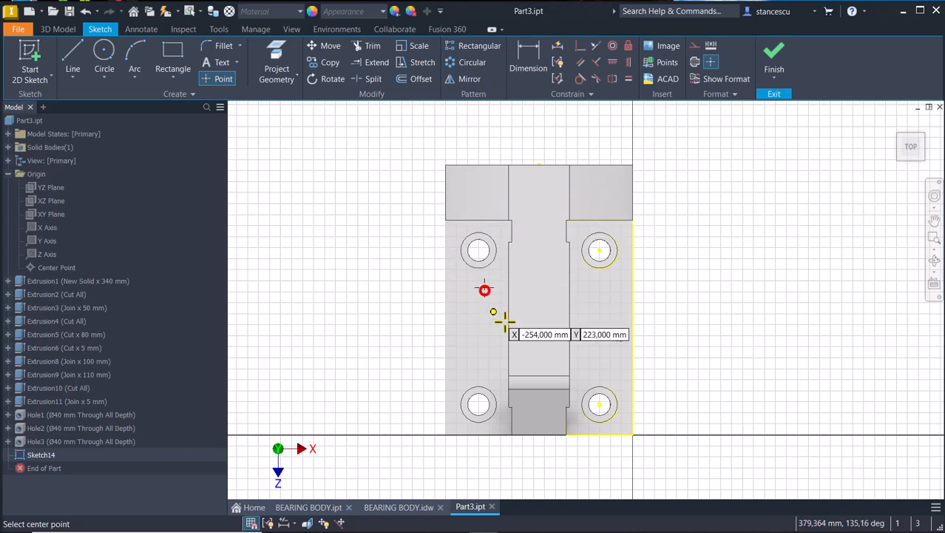
click(593, 355)
key(Escape)
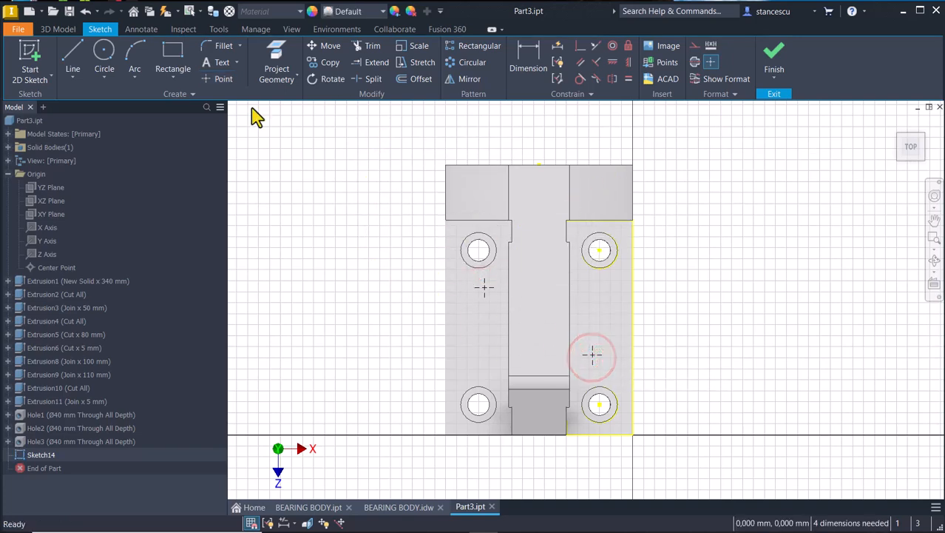
Project the rear-left pad hole and vertically align the left point with its centre and the right point with the front-right hole's centre
click(276, 66)
click(477, 252)
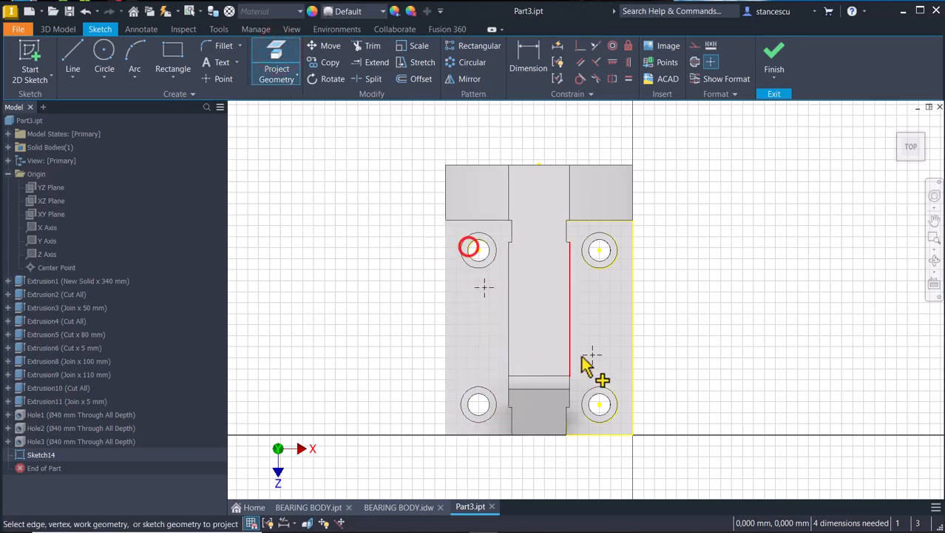
click(621, 433)
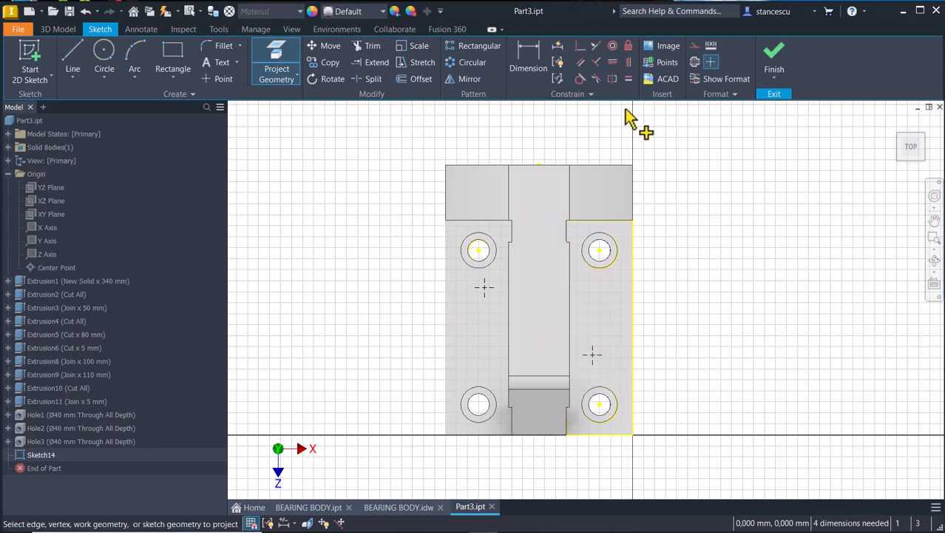
click(628, 62)
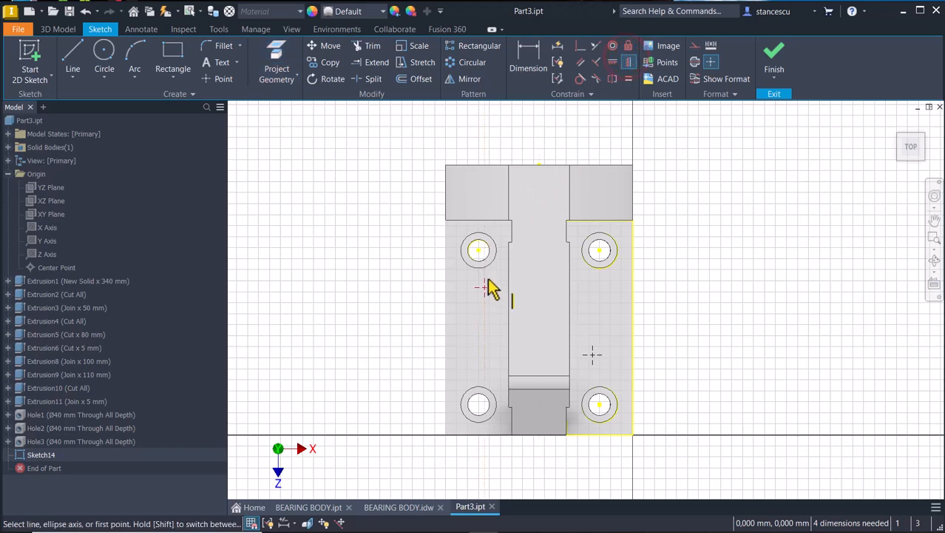
click(484, 287)
click(479, 250)
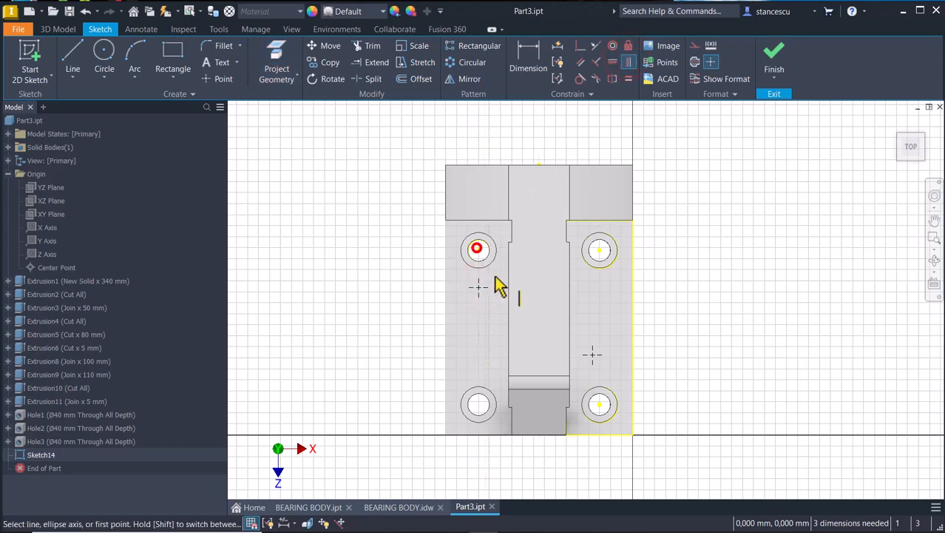
click(600, 406)
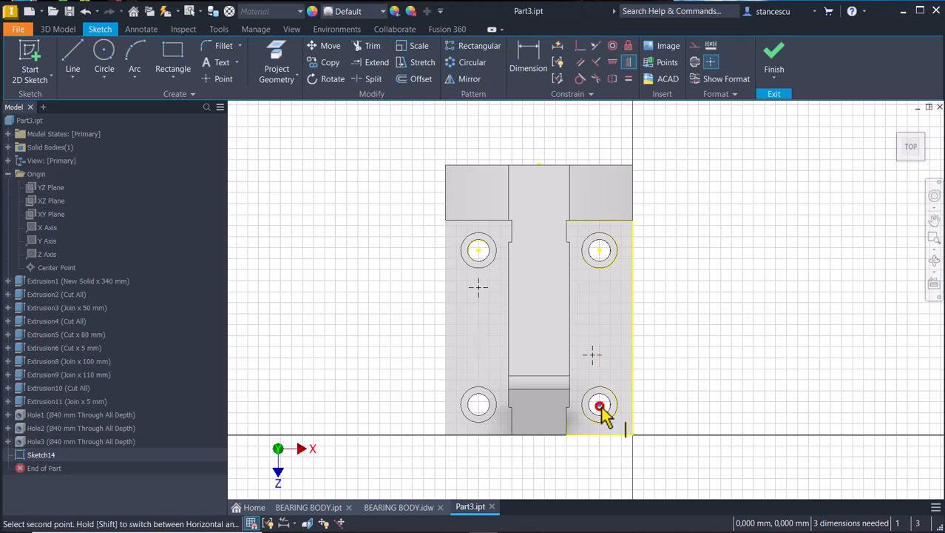
click(595, 360)
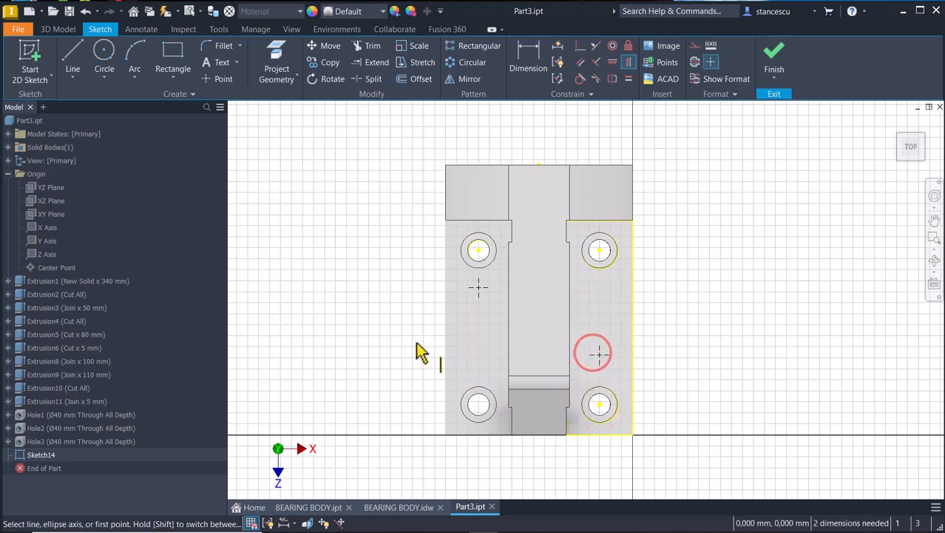
Dimension the left point 65 mm from the centre of the rear-left pad hole
click(529, 51)
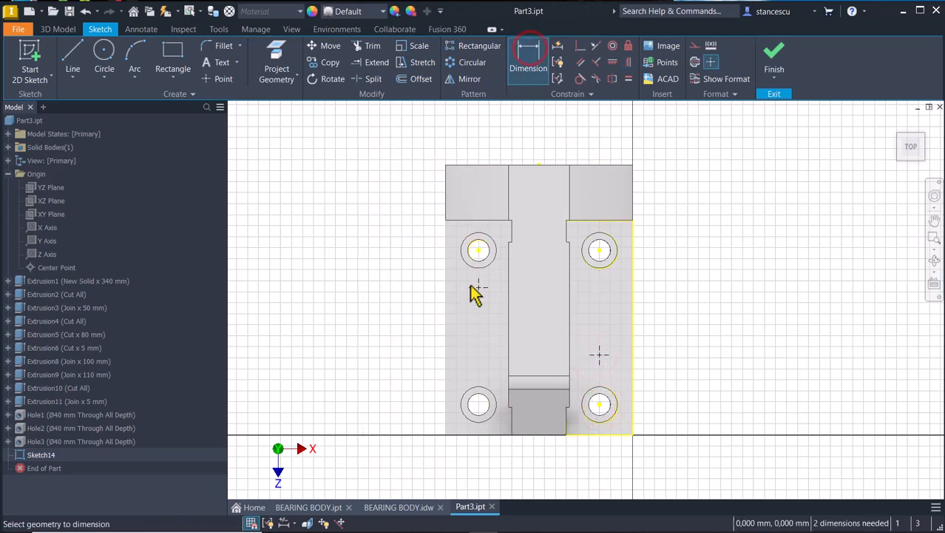
click(477, 287)
click(478, 251)
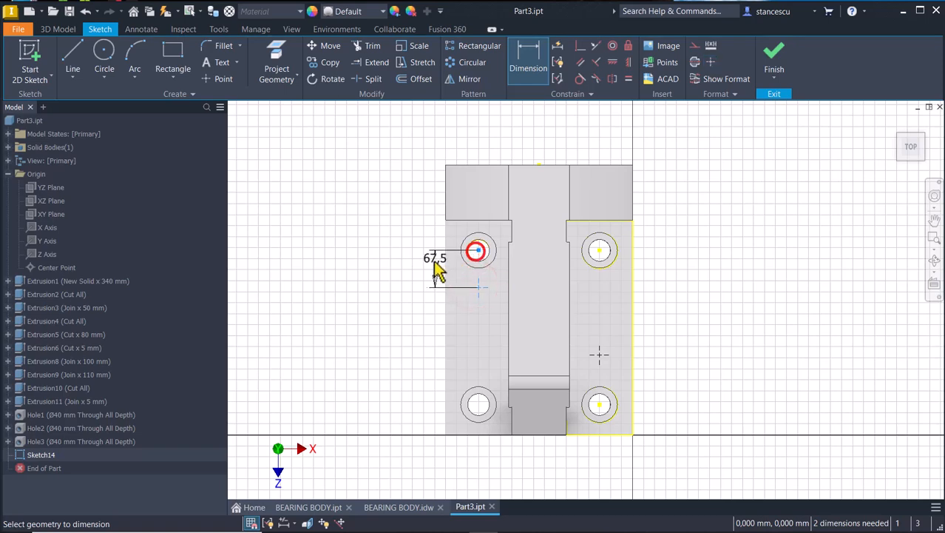
click(412, 264)
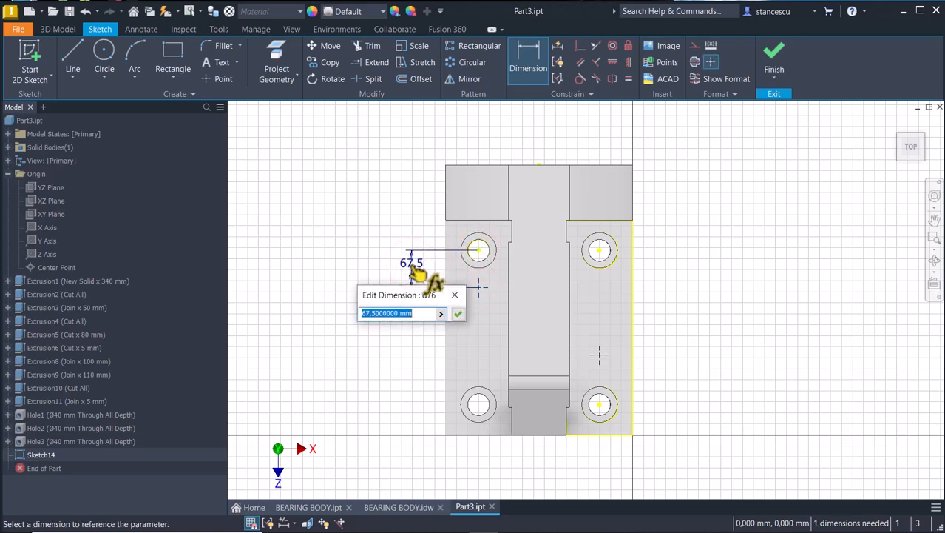
key(Return)
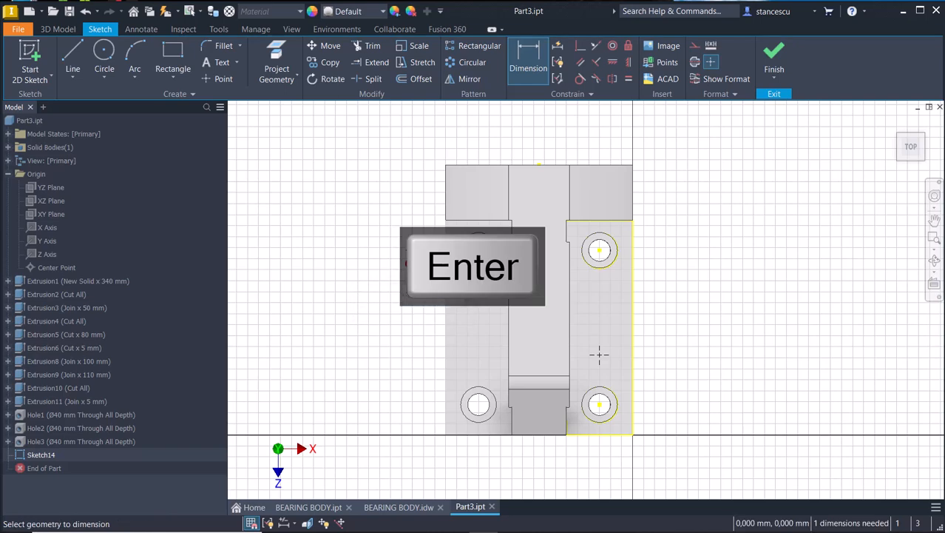
Dimension the right point 65 mm from the centre of the front-right pad hole and finish the sketch
click(599, 406)
click(601, 353)
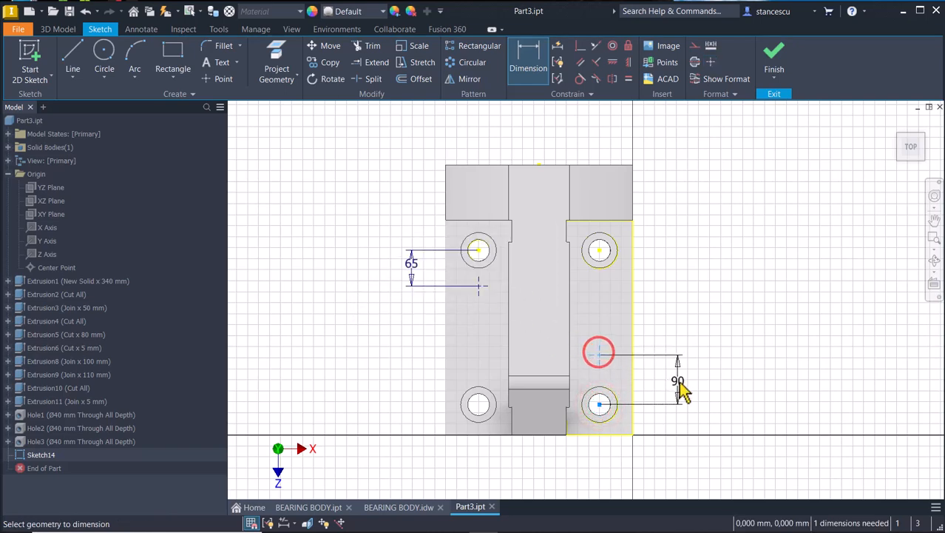
click(679, 380)
text(65)
key(Return)
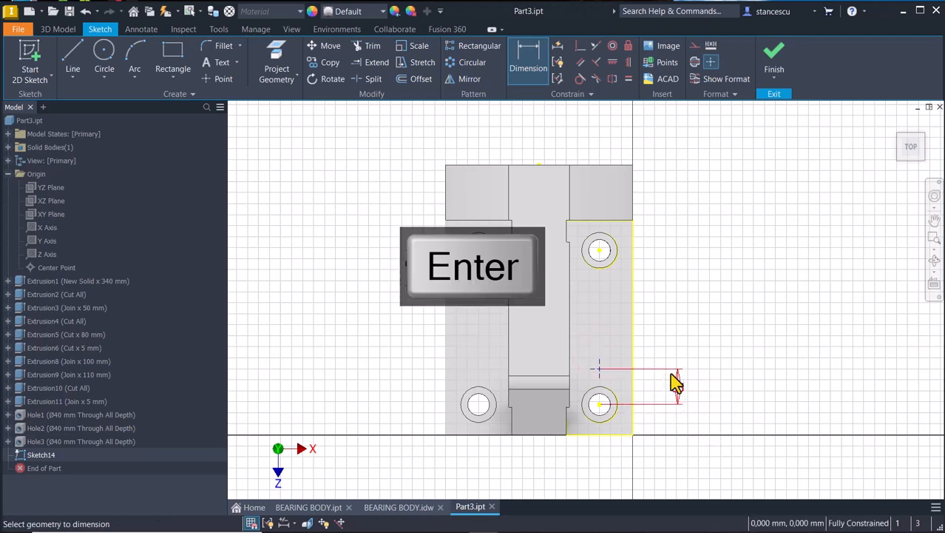
click(775, 59)
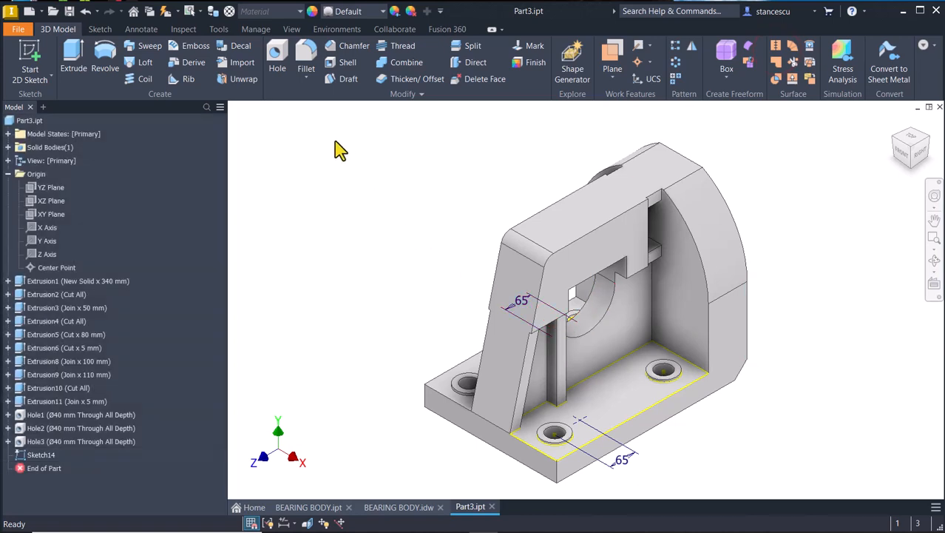
Cut 32 mm diameter through-all holes at the two sketched centre points in the base
click(277, 57)
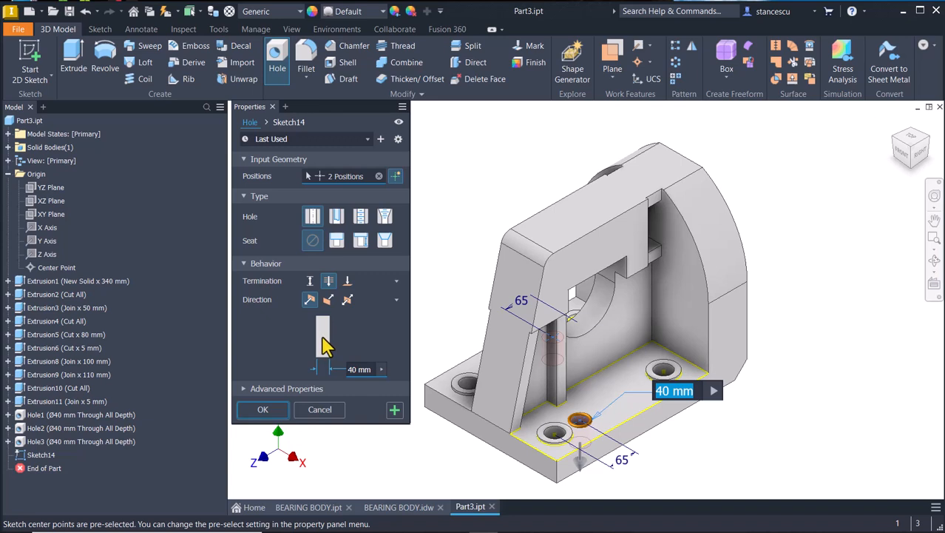
text(32)
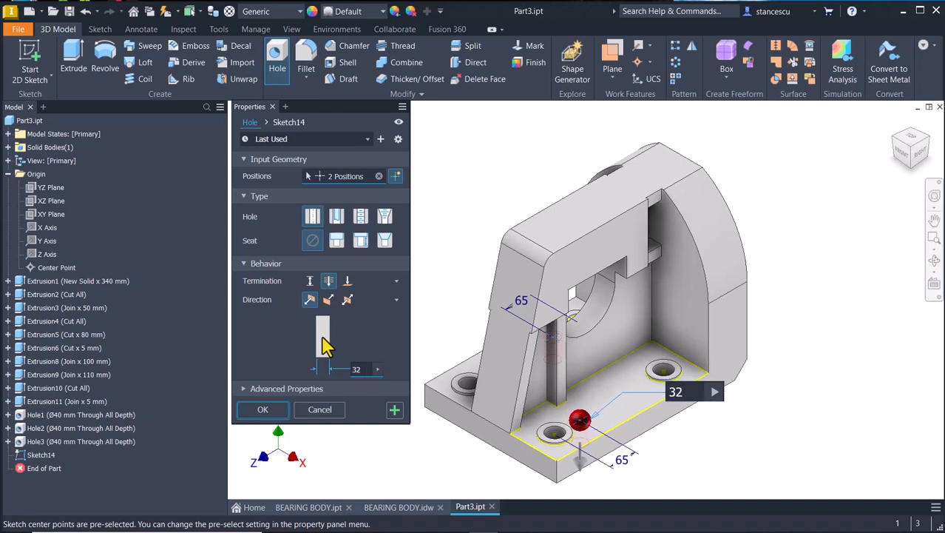
shift+middle_drag(733, 473, 440, 460)
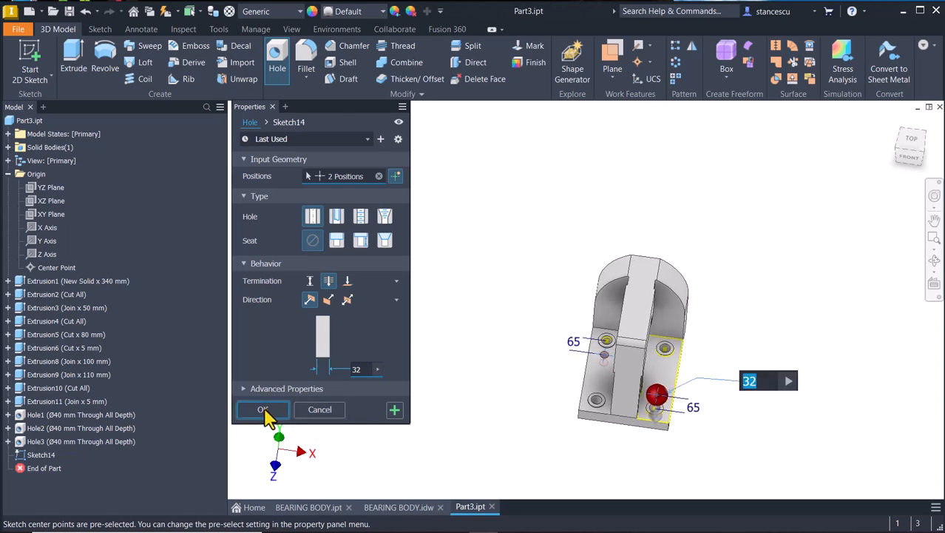
click(262, 409)
key(F6)
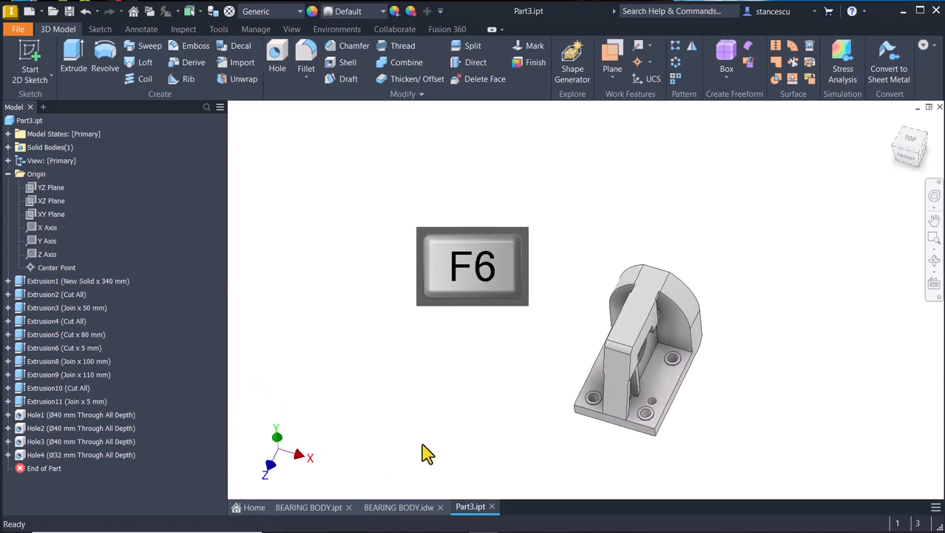
Examine the BEARING BODY.idw drawing for the spacing of the tapped holes in the web and their thread and depths in section A-A
key(ctrl+Tab)
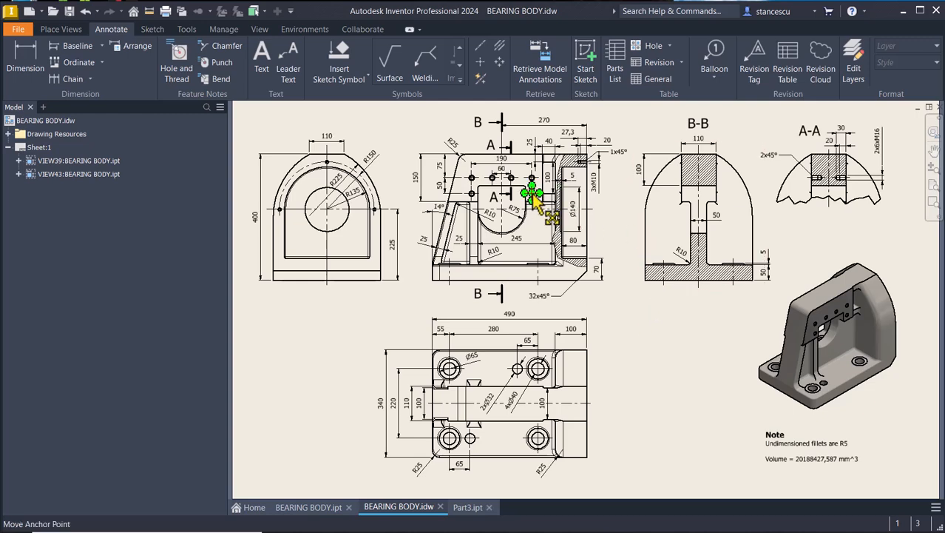
scroll(535, 201, up, 5)
mouse_move(507, 238)
middle_down()
mouse_move(538, 302)
mouse_move(543, 393)
middle_up()
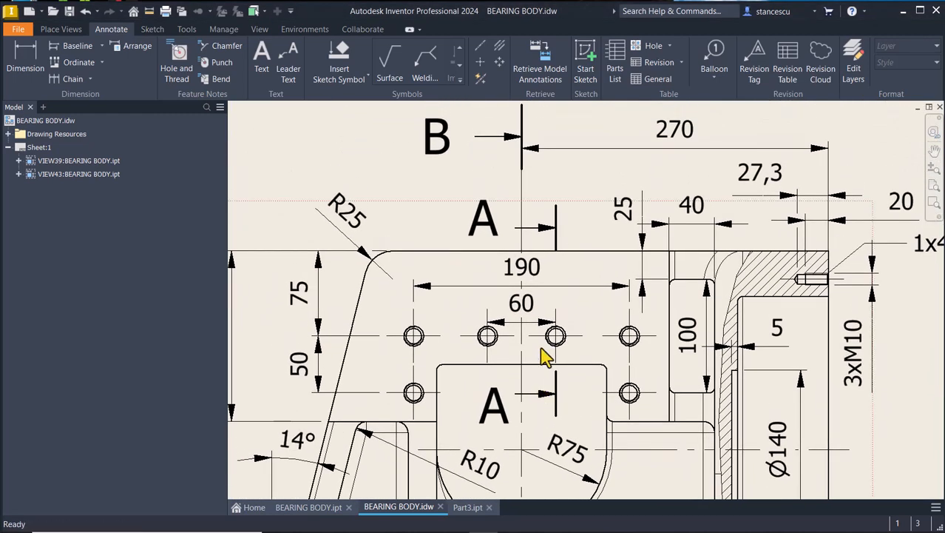
click(487, 336)
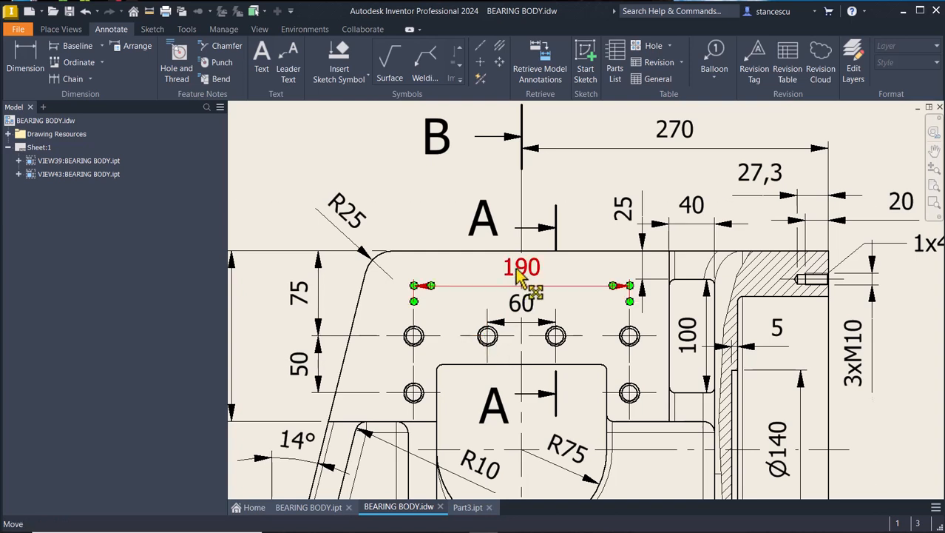
click(510, 322)
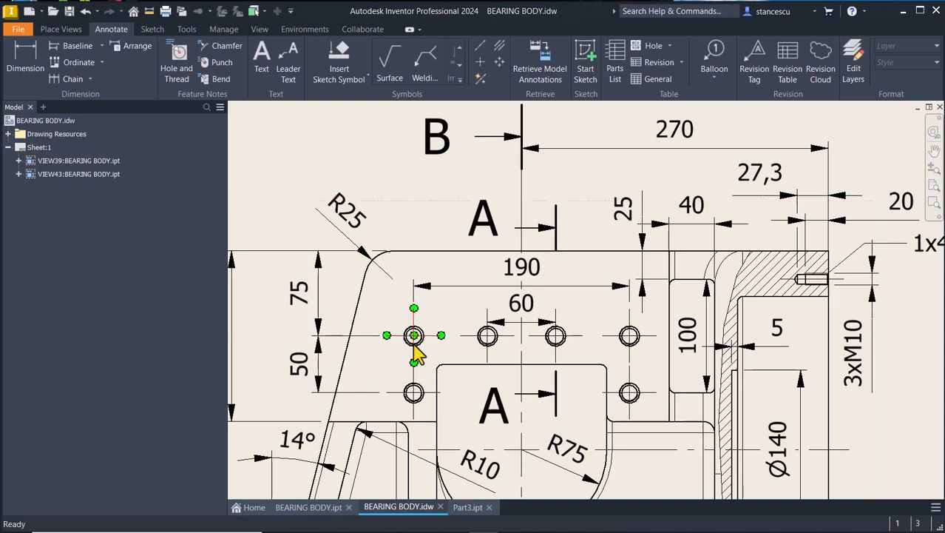
middle_drag(617, 371, 361, 360)
middle_drag(659, 373, 370, 359)
mouse_move(521, 367)
middle_down()
mouse_move(326, 299)
mouse_move(299, 304)
middle_up()
middle_drag(587, 318, 327, 334)
middle_drag(512, 334, 453, 429)
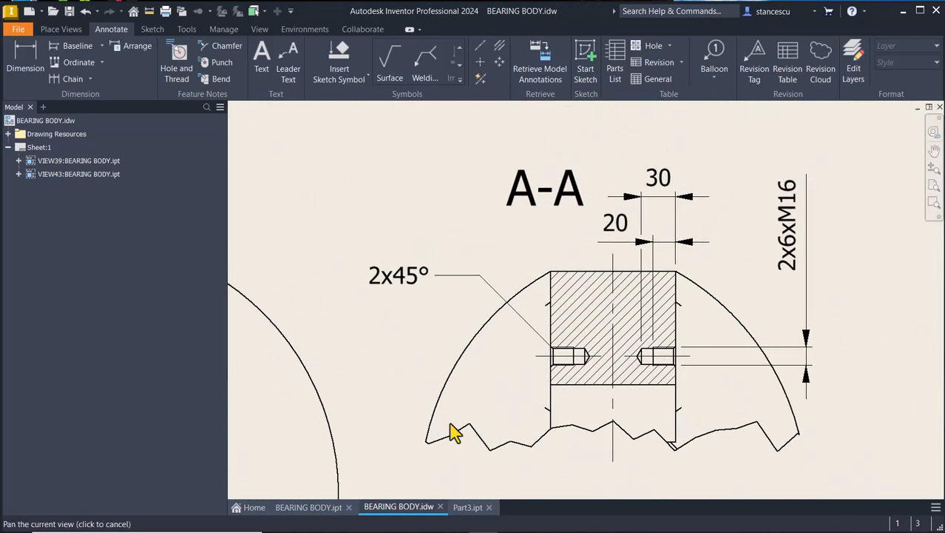
click(792, 275)
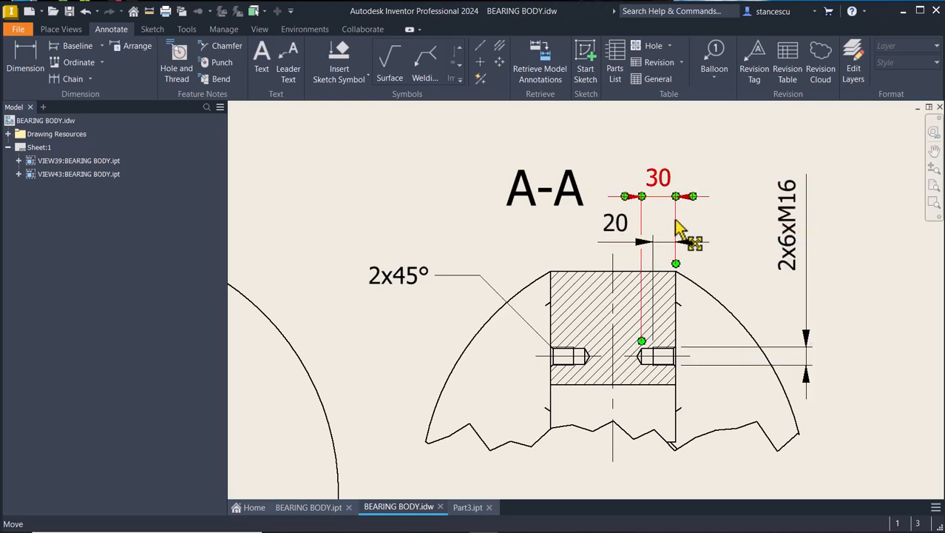
key(Home)
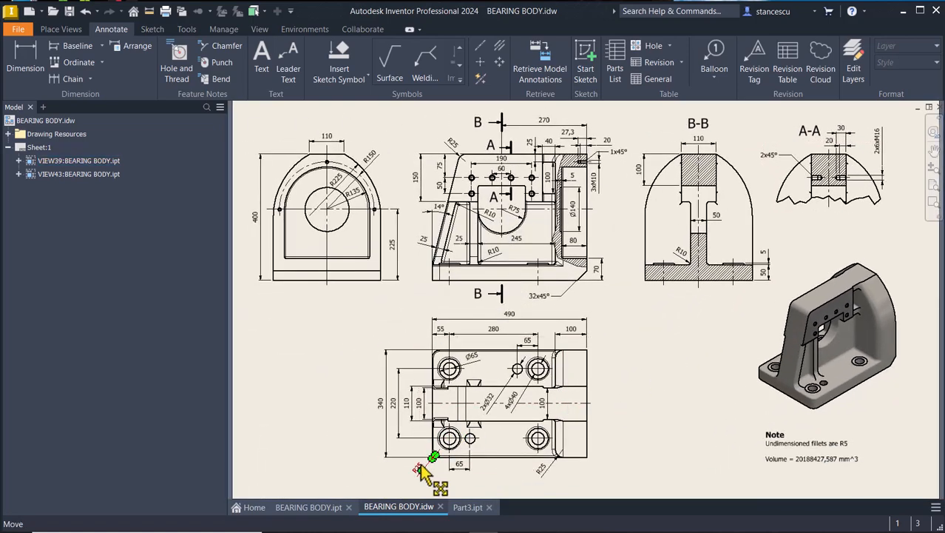
In Part3.ipt, sketch an open three-line bracket about 193 mm wide and 67 mm high around the opening on the web's upper side face
click(469, 507)
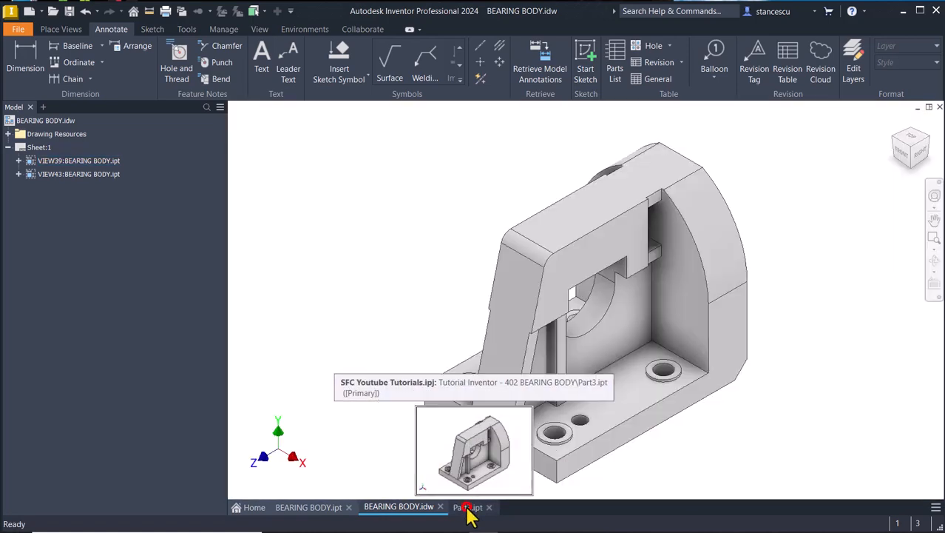
click(599, 270)
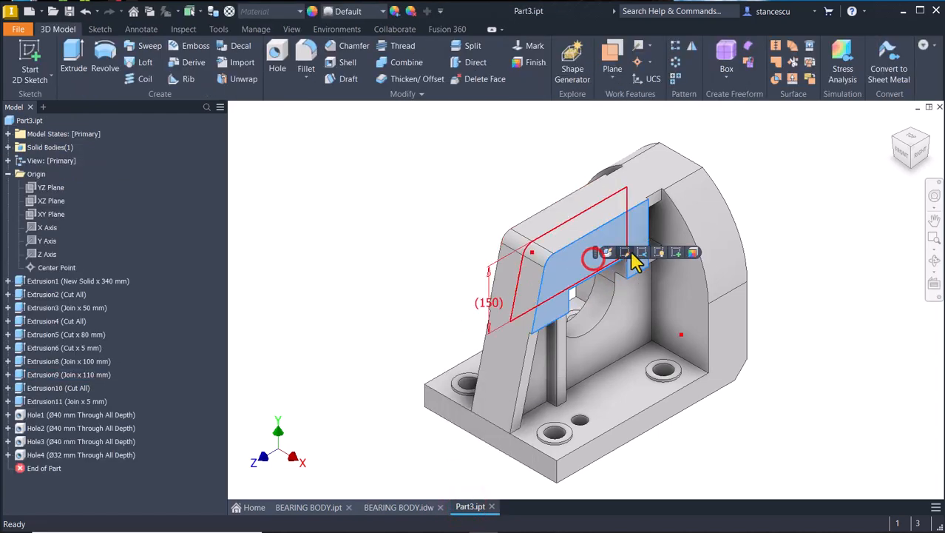
click(677, 254)
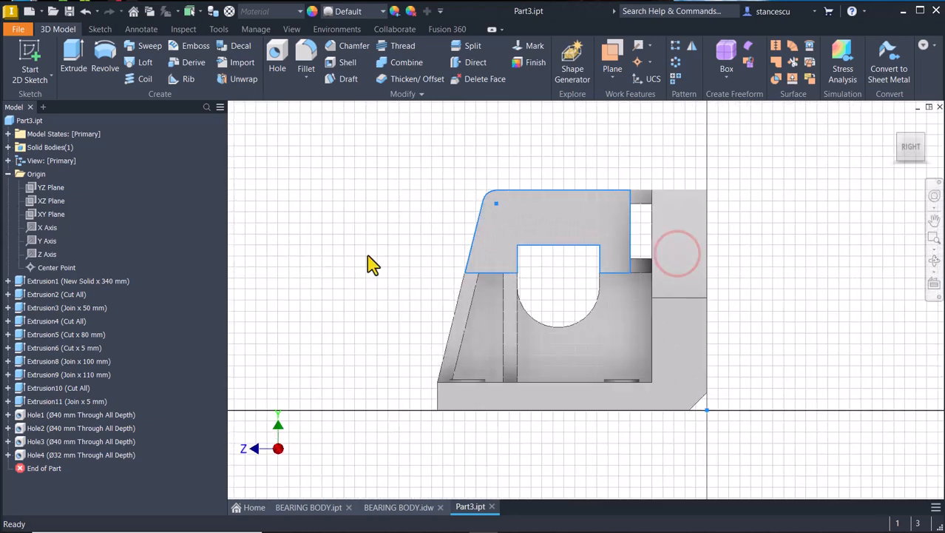
click(72, 59)
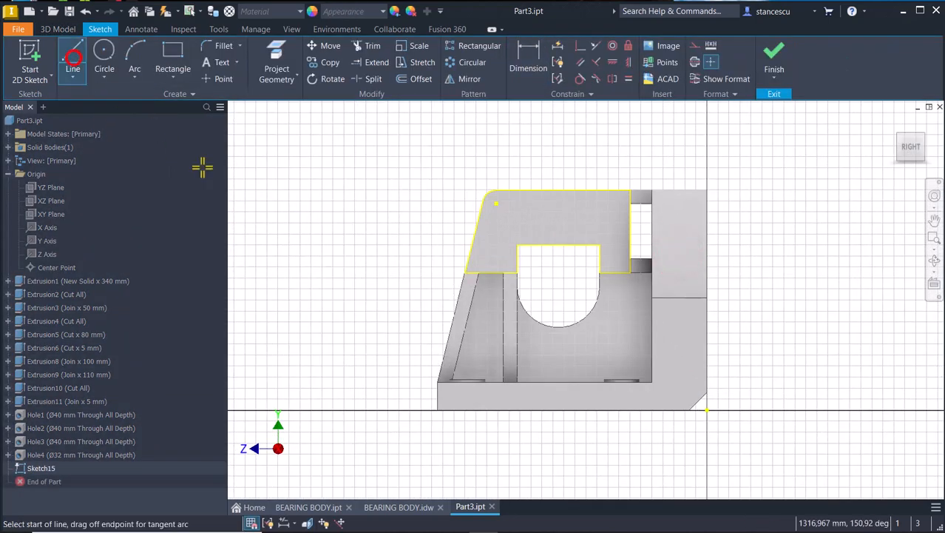
scroll(413, 228, up, 3)
click(594, 289)
click(594, 220)
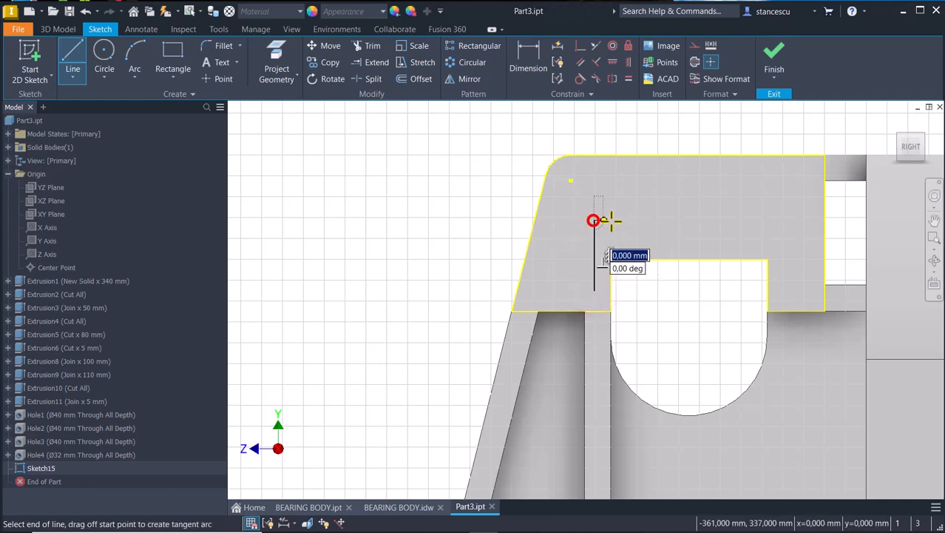
click(797, 220)
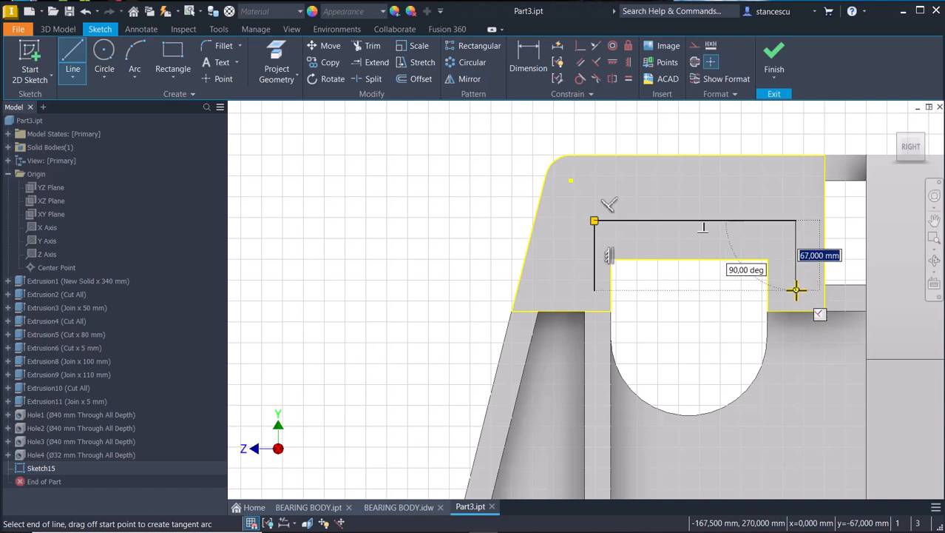
click(797, 288)
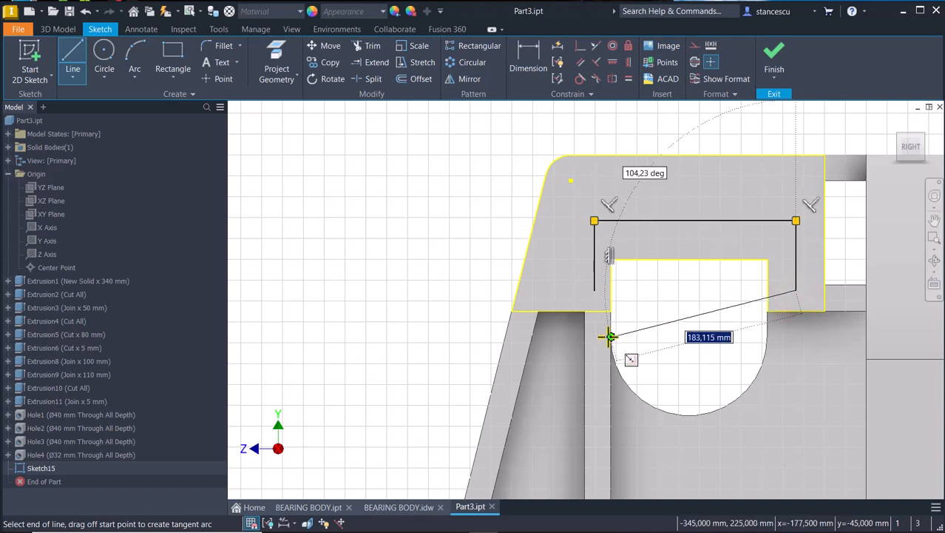
Shift the lower end of the right vertical line and horizontally align it with the left vertical line's lower end
key(Escape)
drag(797, 290, 791, 276)
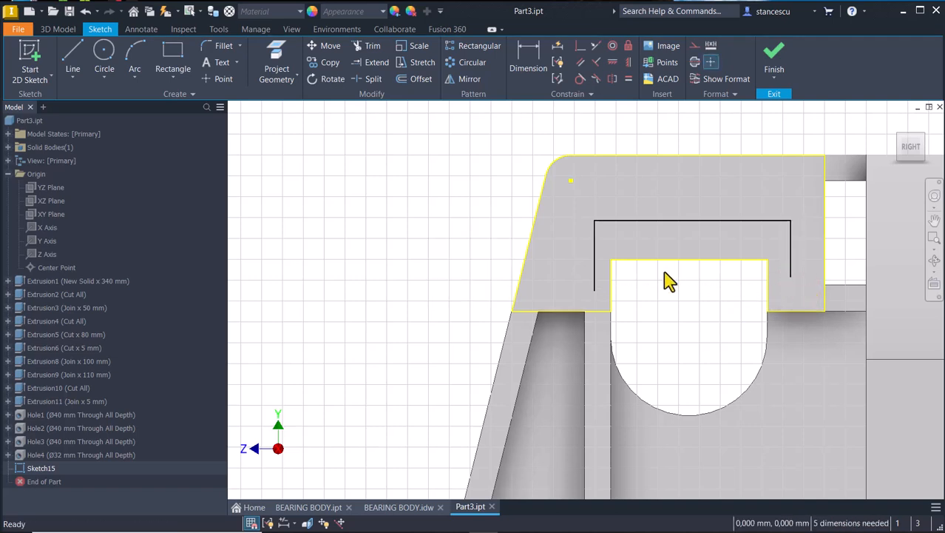
click(612, 63)
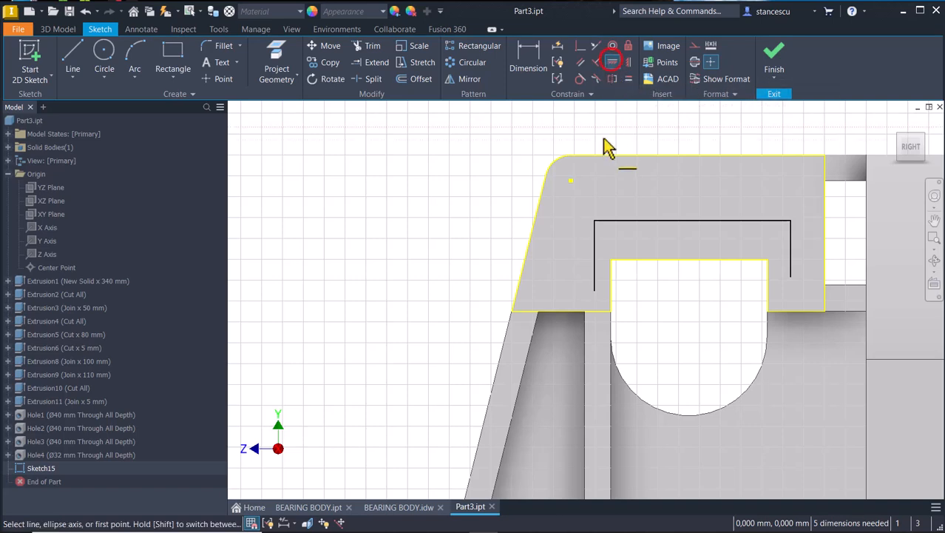
click(595, 290)
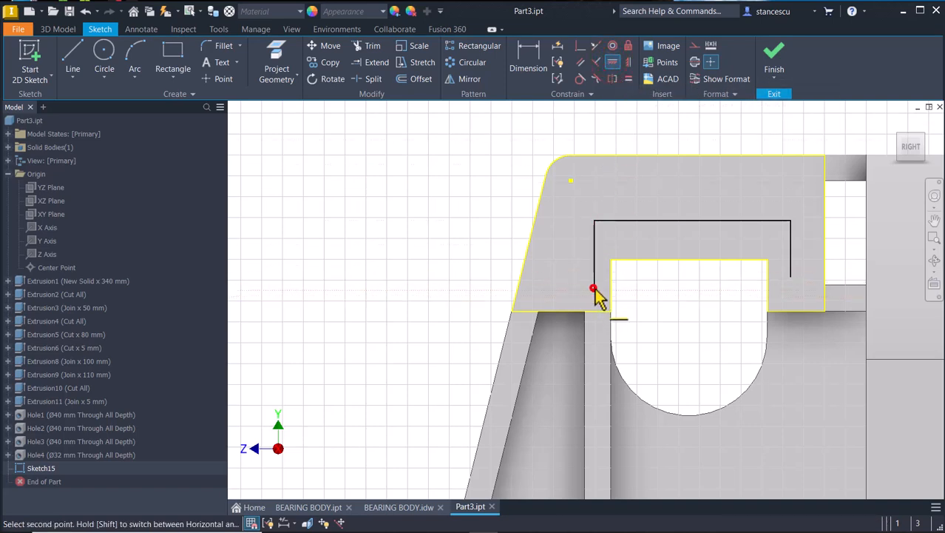
click(792, 279)
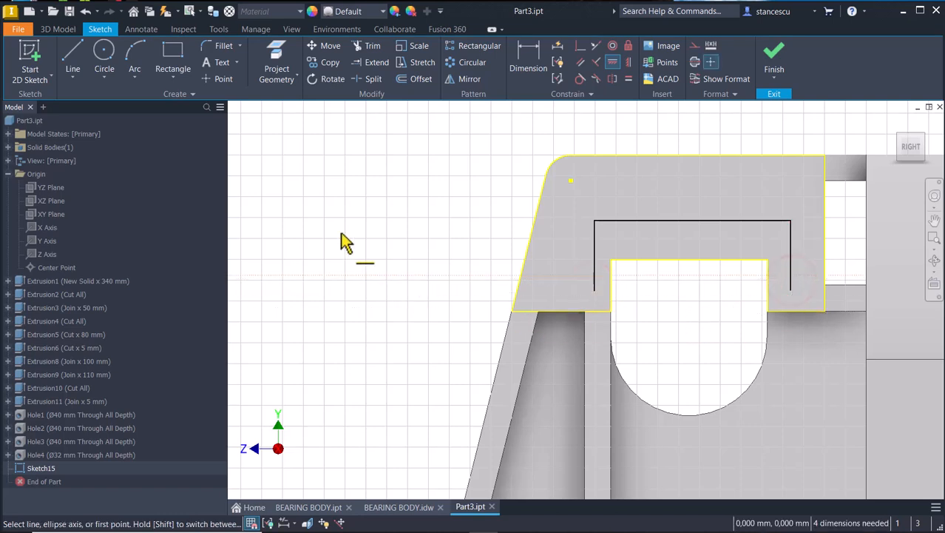
Dimension the horizontal line 75 mm below the face's top edge and make the left vertical line 50 mm long
click(530, 53)
click(629, 221)
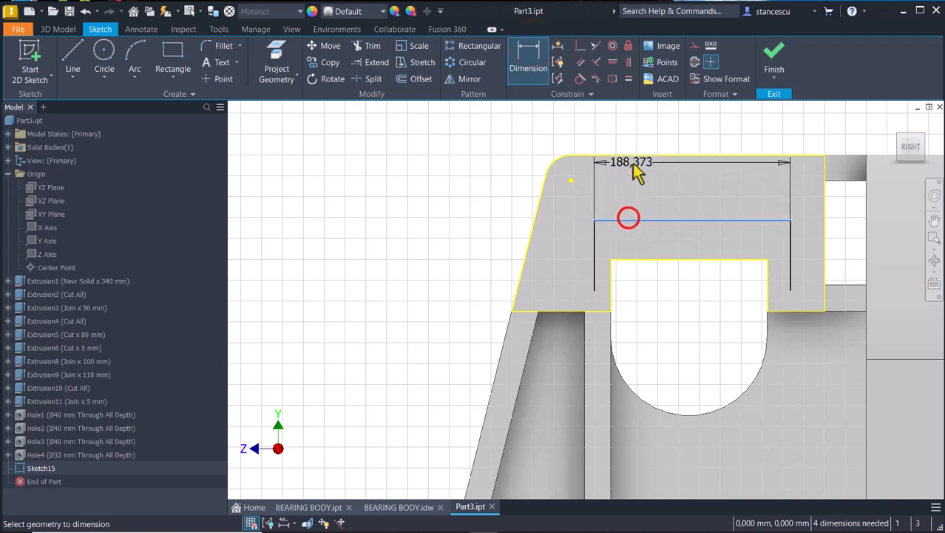
click(631, 155)
click(483, 183)
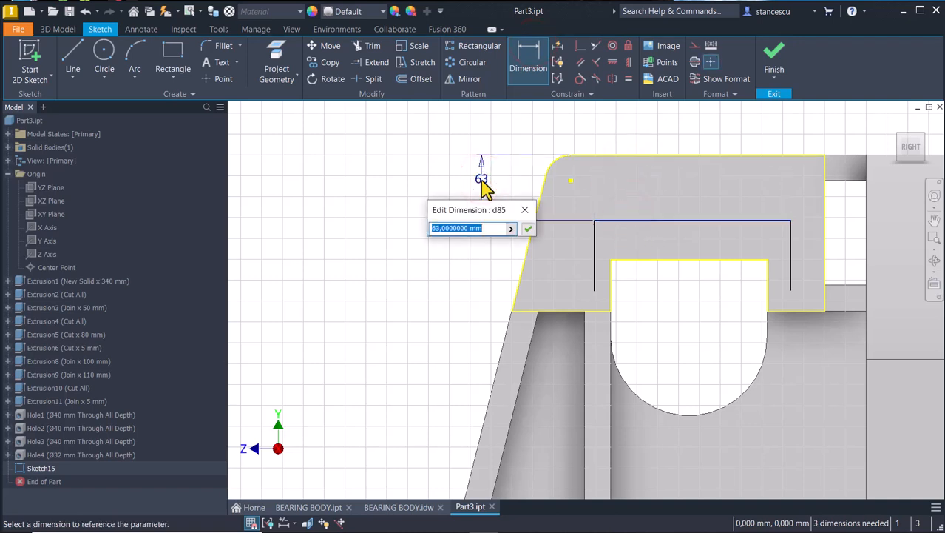
key(Return)
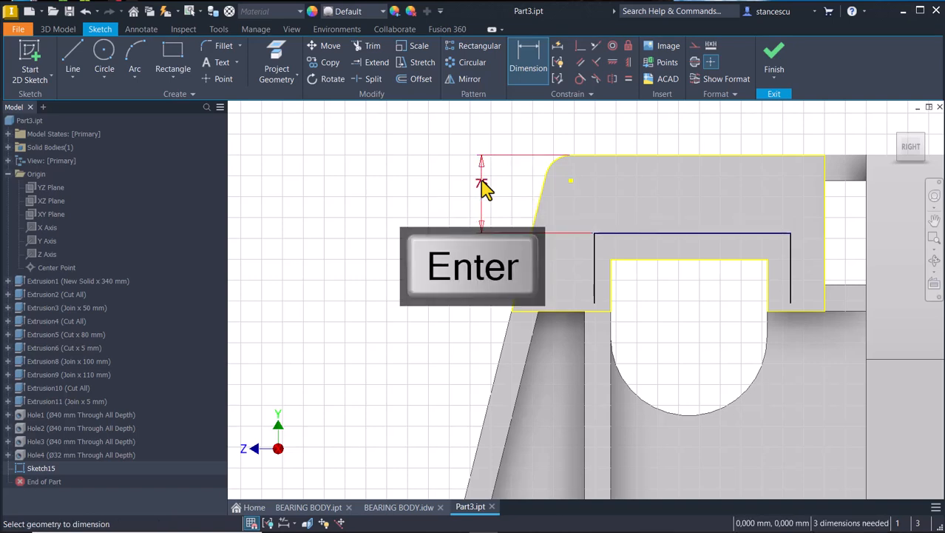
click(595, 274)
click(481, 268)
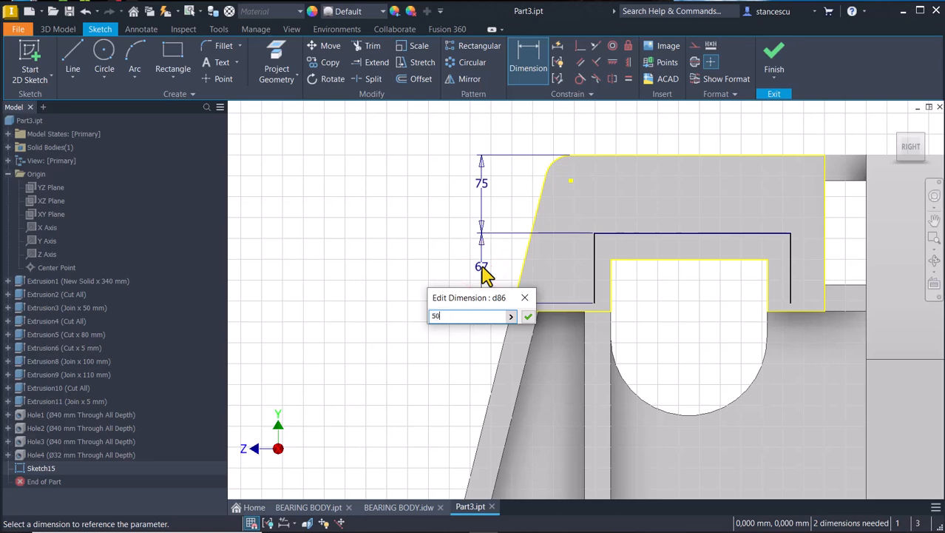
key(Return)
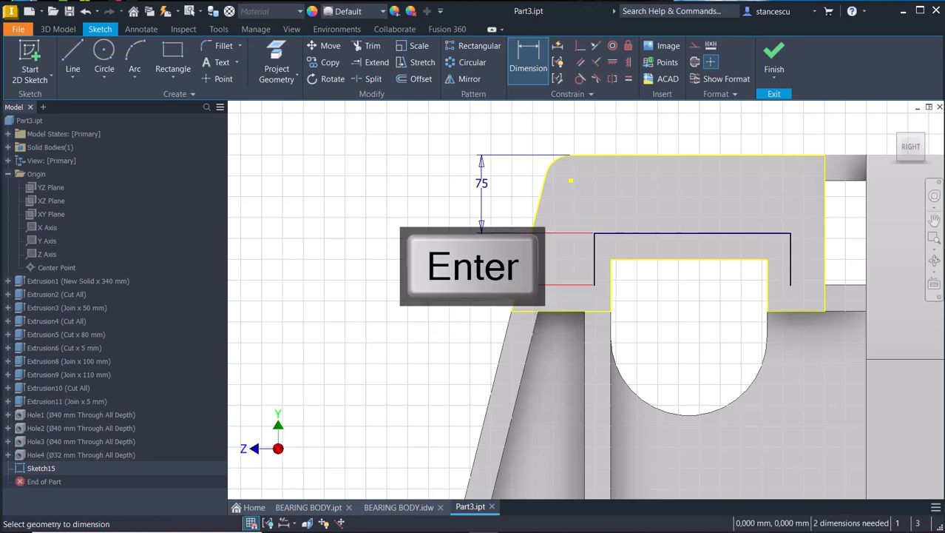
Dimension the horizontal line's length to 190 mm
click(709, 234)
click(699, 134)
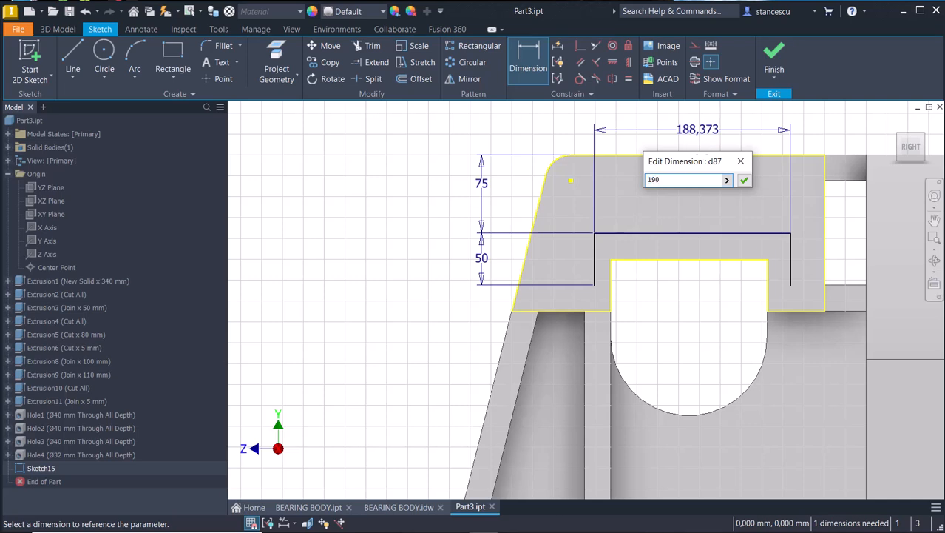
key(Return)
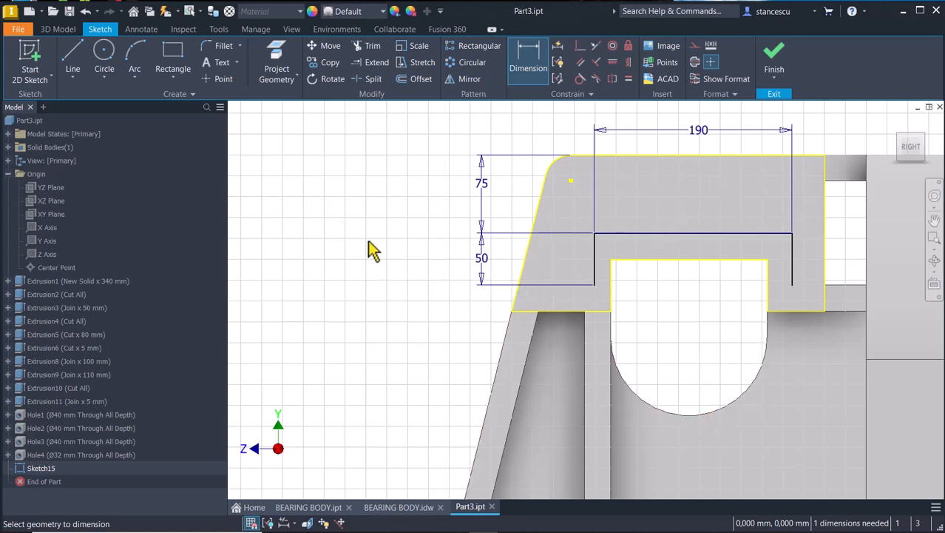
Project the opening's arc and vertically align the horizontal line's midpoint with the arc's centre
click(278, 67)
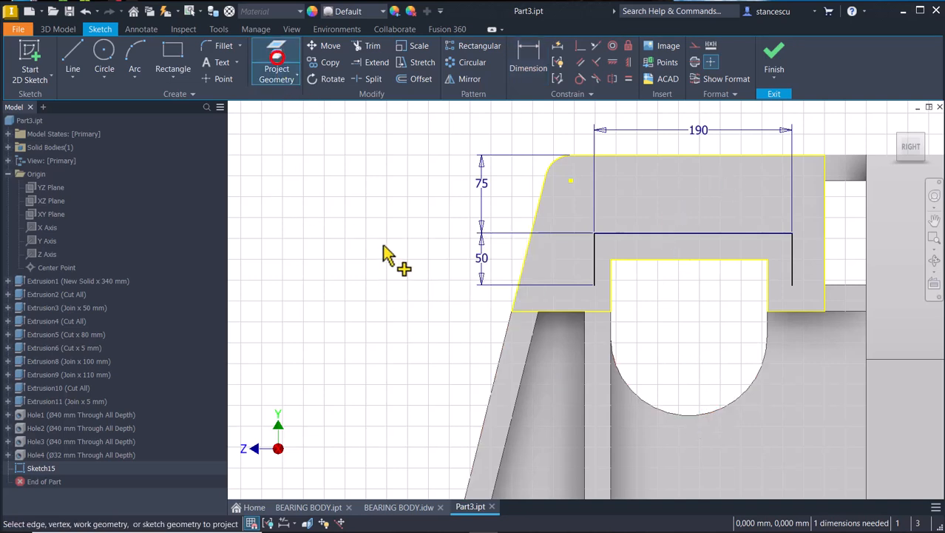
click(639, 401)
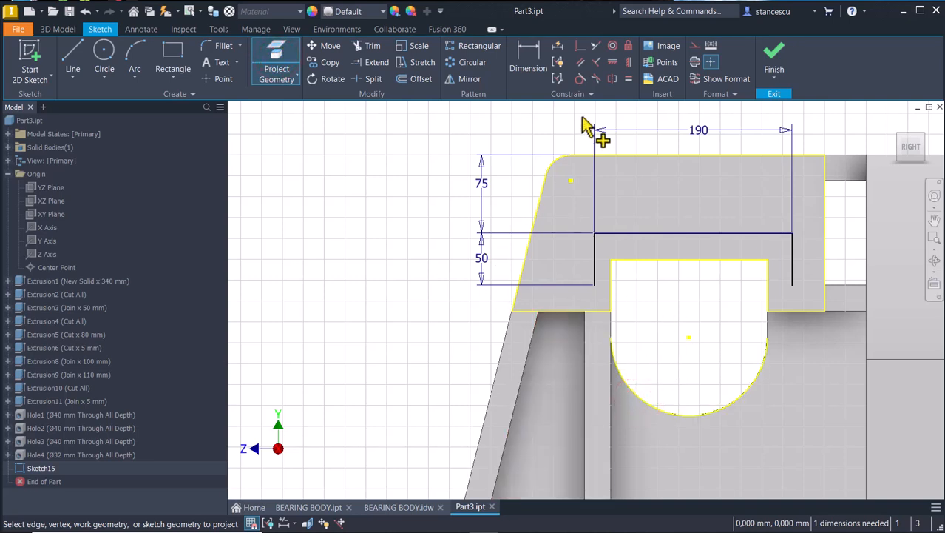
click(627, 63)
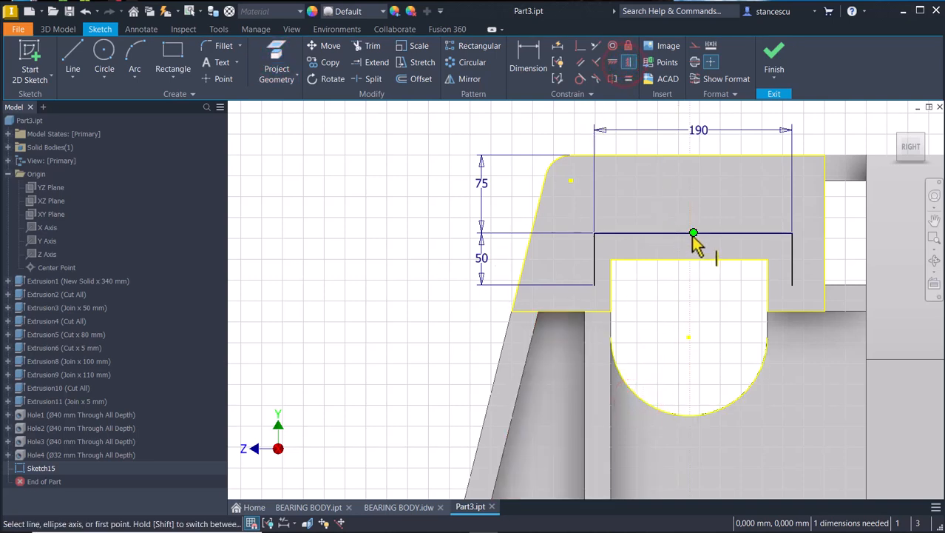
click(693, 234)
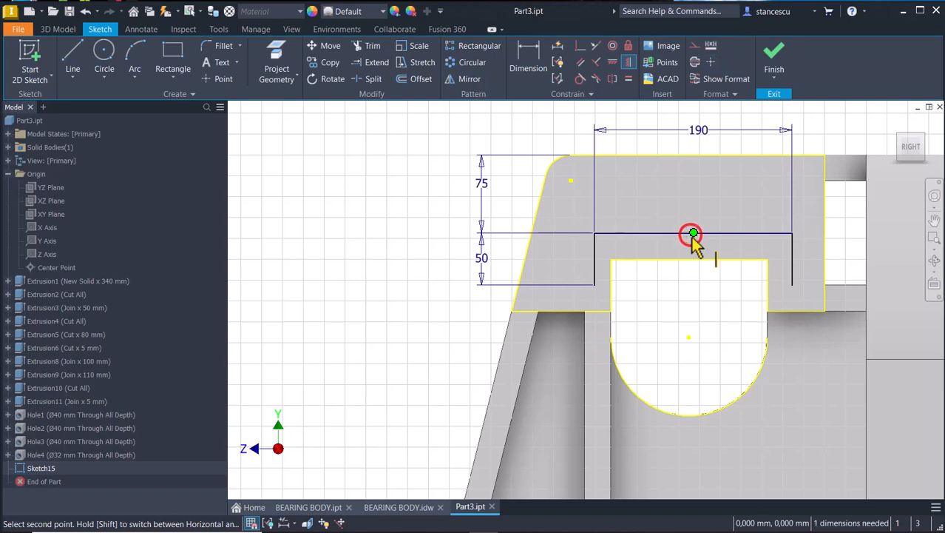
click(688, 340)
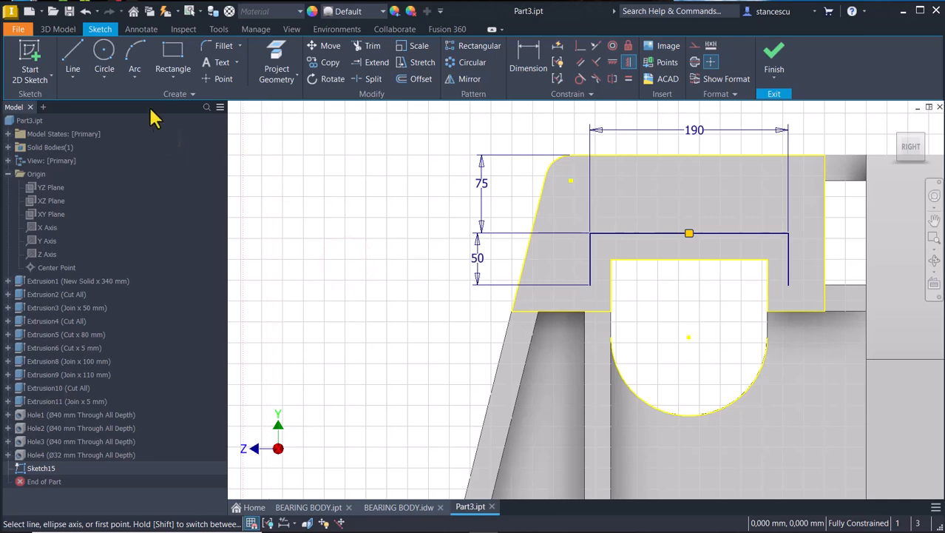
Place two sketch points on the horizontal line, one on each side of its midpoint, about 103 mm apart
click(217, 79)
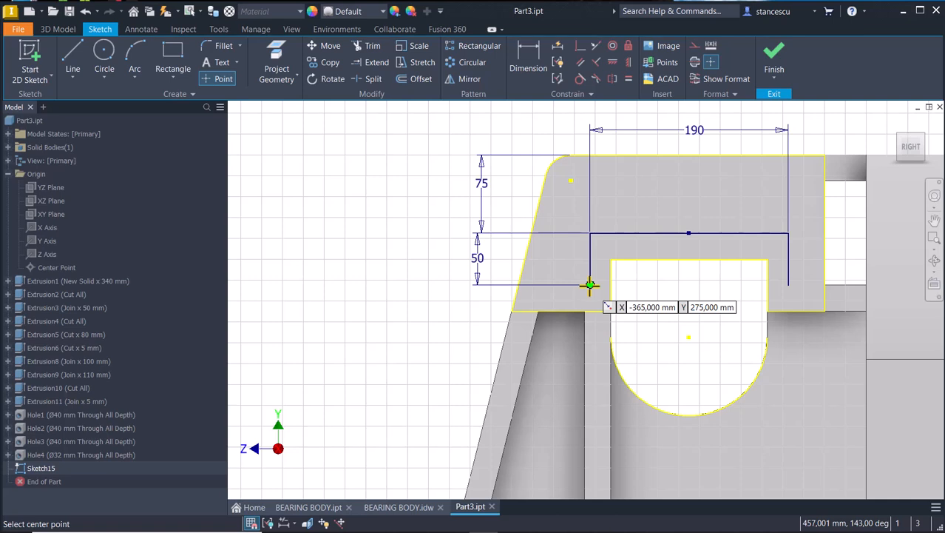
click(637, 234)
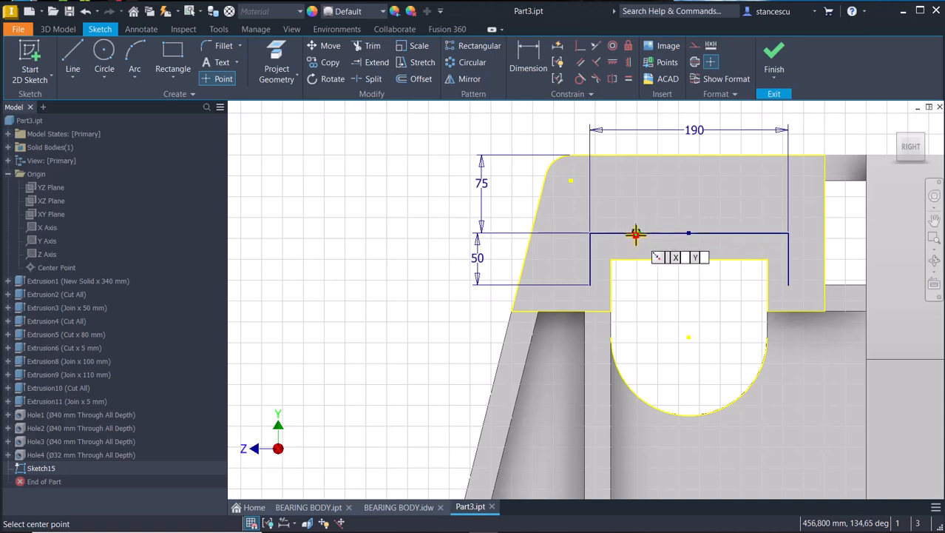
click(743, 234)
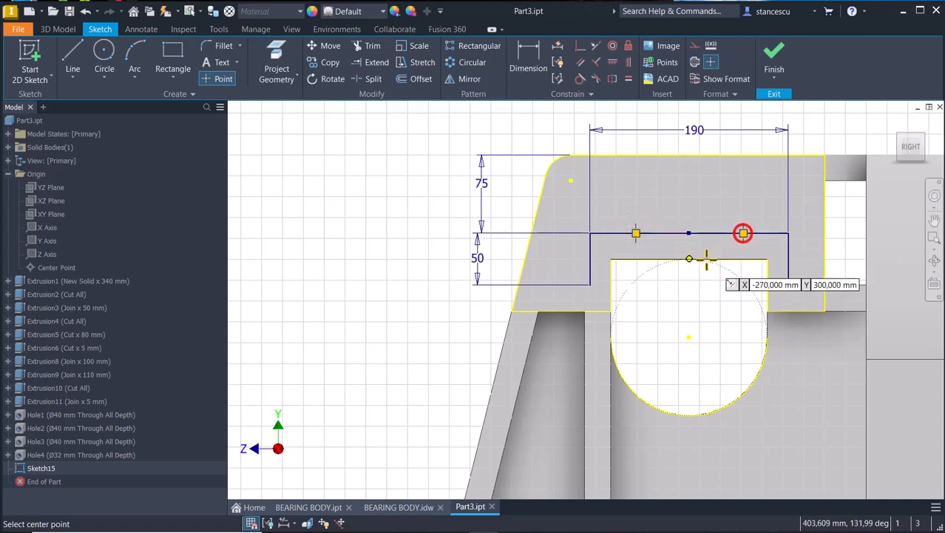
Dimension the spacing between the two points on the horizontal line to 60 mm
click(528, 59)
click(636, 233)
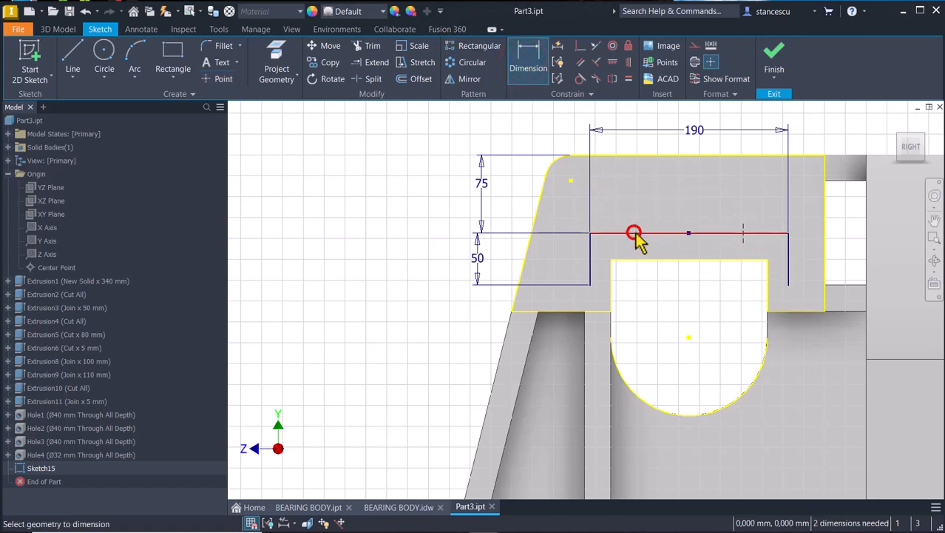
click(743, 233)
click(693, 201)
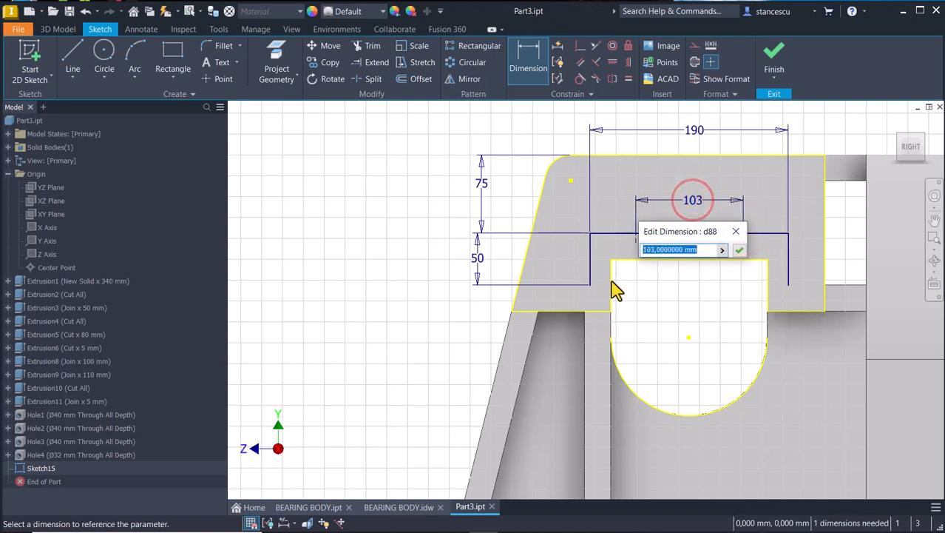
click(737, 250)
click(693, 200)
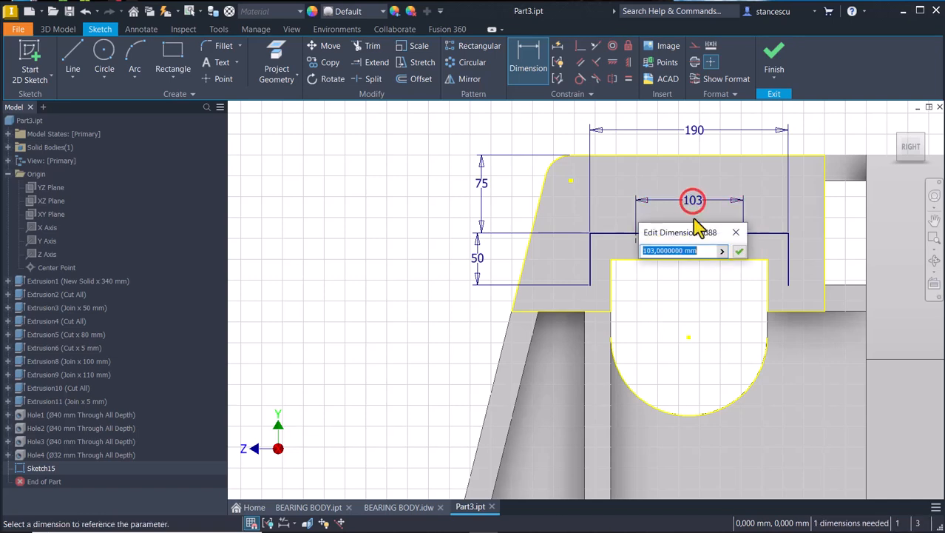
key(Return)
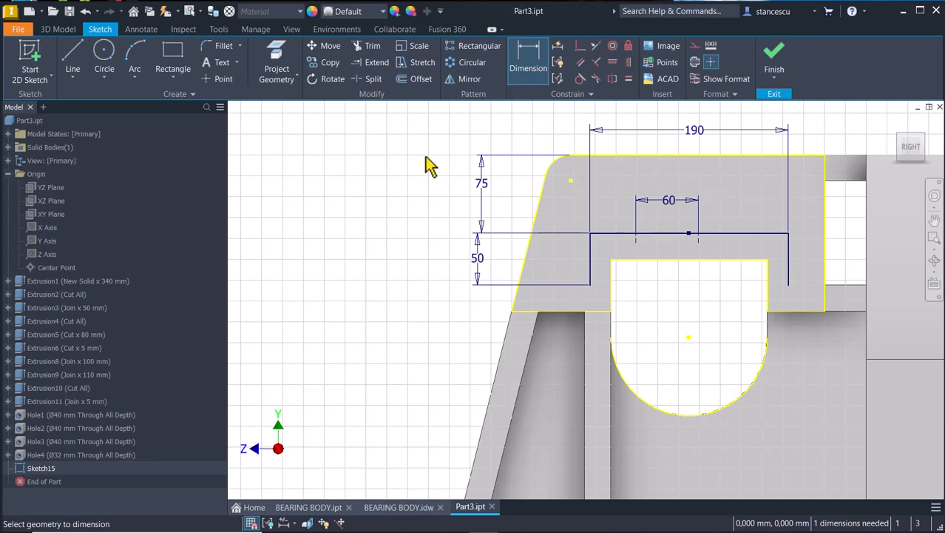
Draw a line between the two points and make its midpoint coincident with the horizontal line's midpoint
click(80, 62)
click(636, 234)
double_click(698, 234)
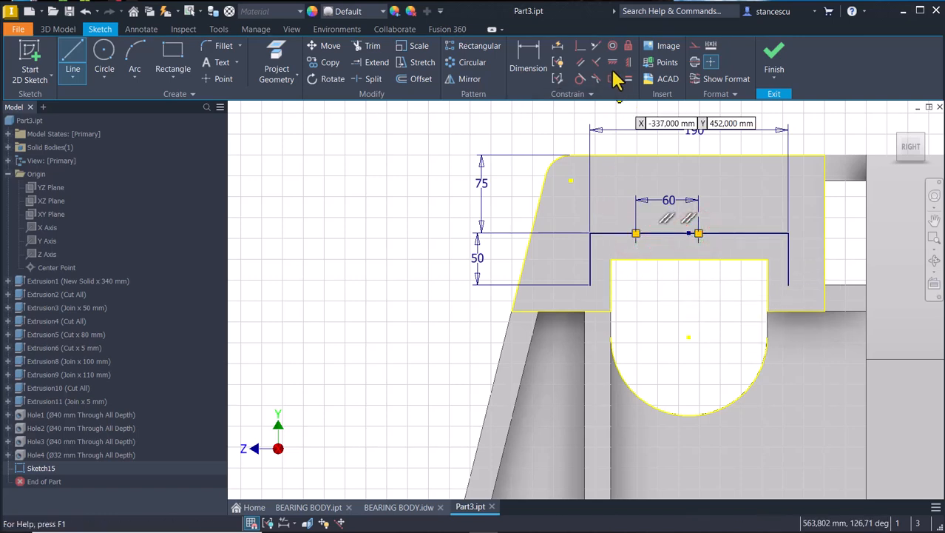
click(581, 47)
click(670, 235)
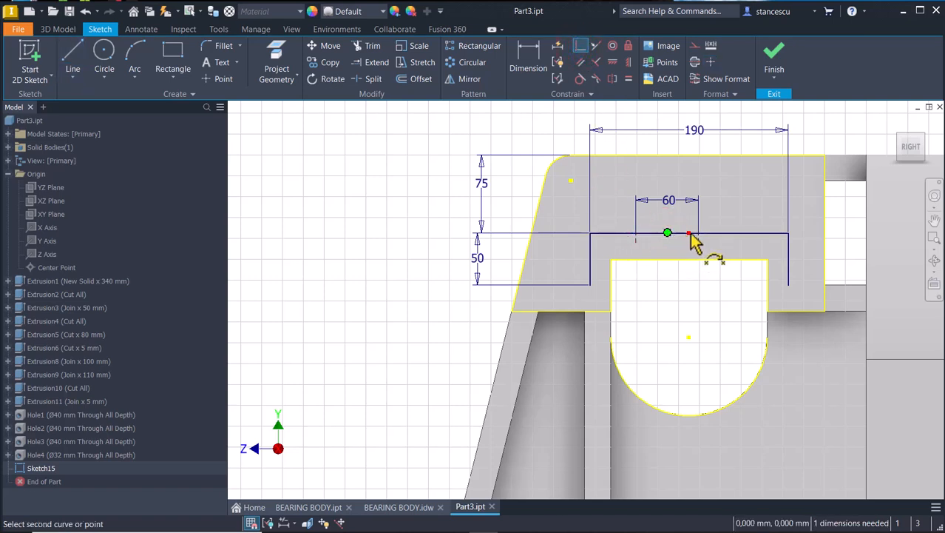
click(690, 236)
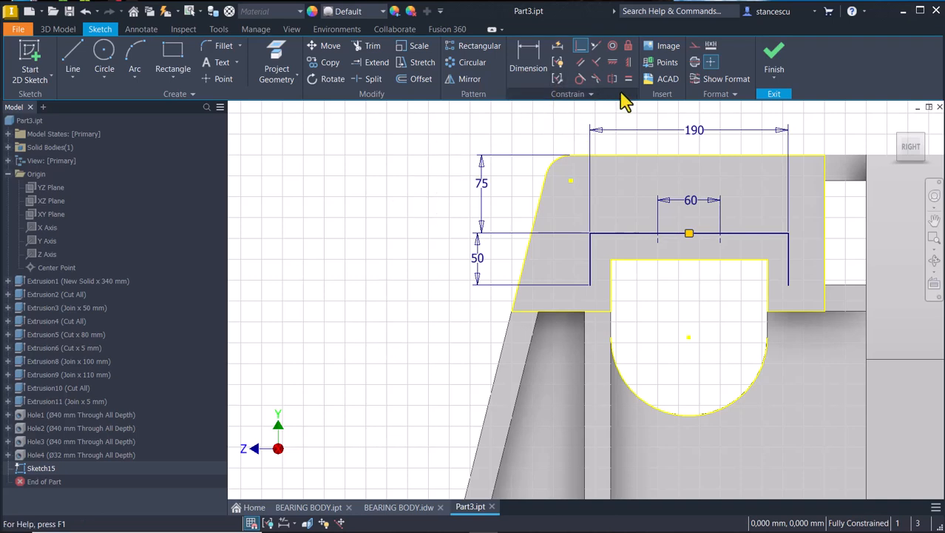
Place sketch points at both corners and at the lower ends of both vertical lines, and finish the sketch
click(224, 79)
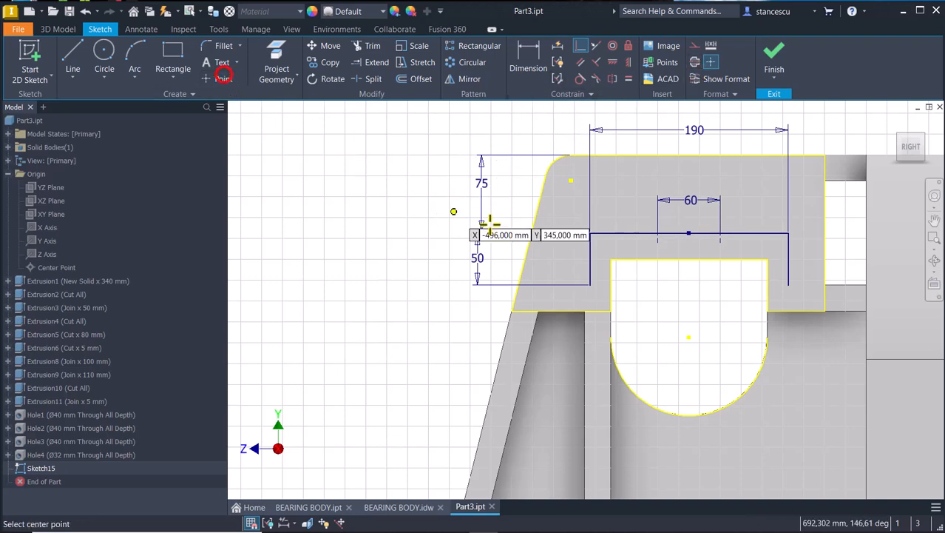
click(590, 284)
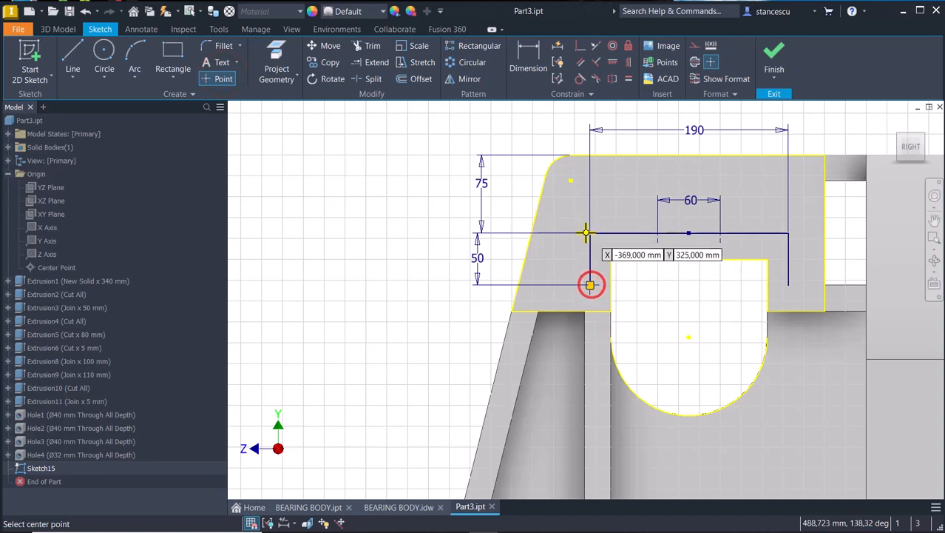
click(589, 233)
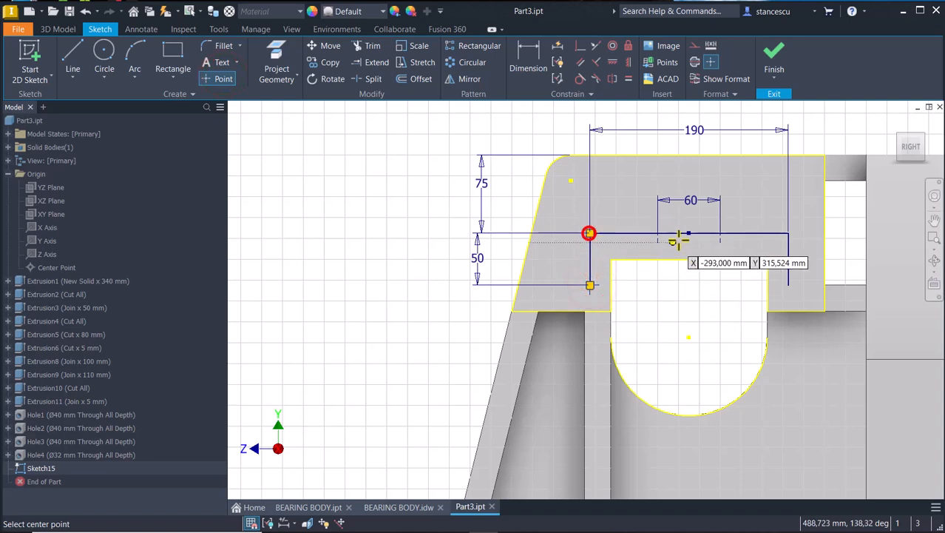
click(788, 233)
click(788, 285)
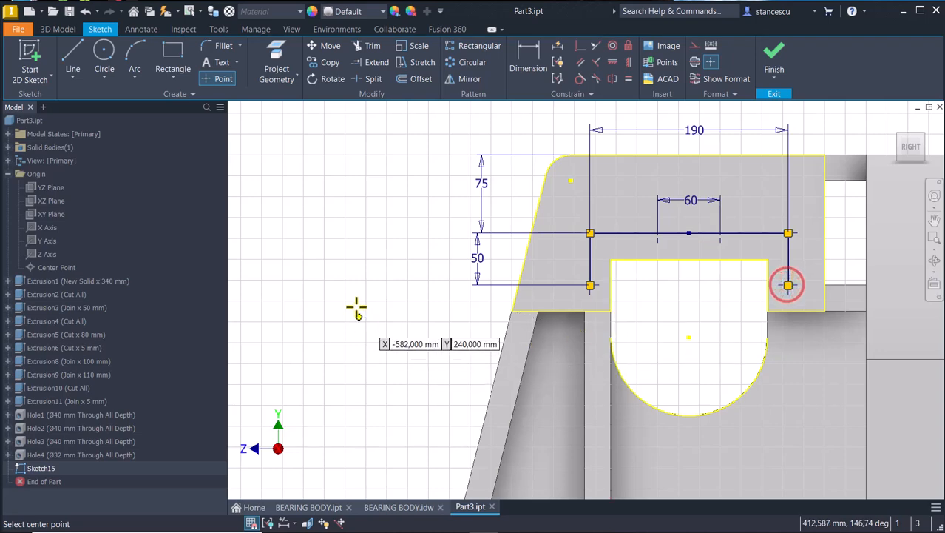
click(775, 59)
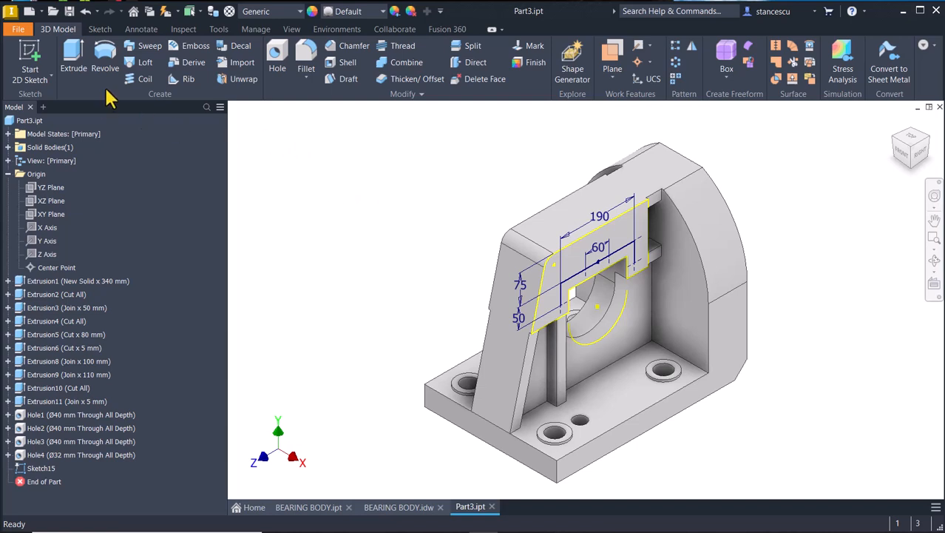
Start a Hole feature on the six sketch points as tapped holes with ISO Metric profile thread, size 16
click(277, 55)
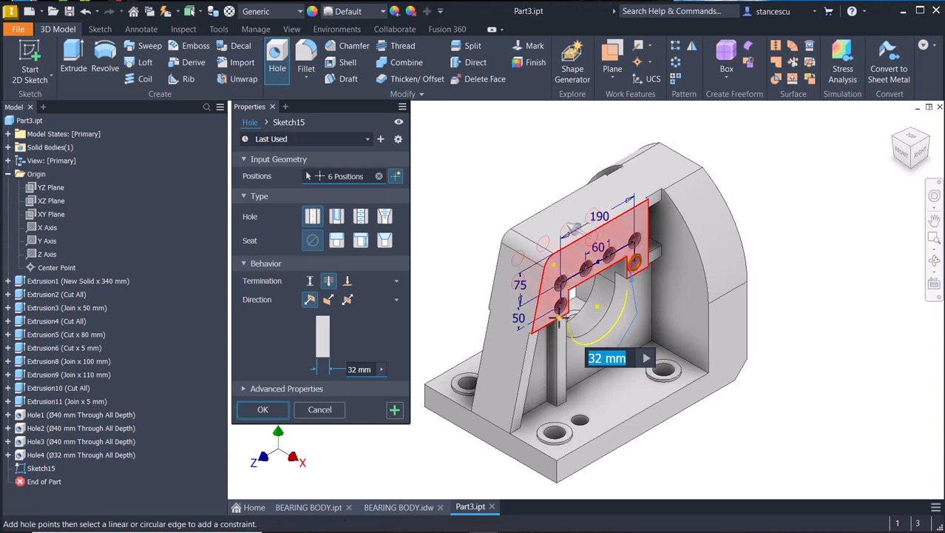
click(769, 191)
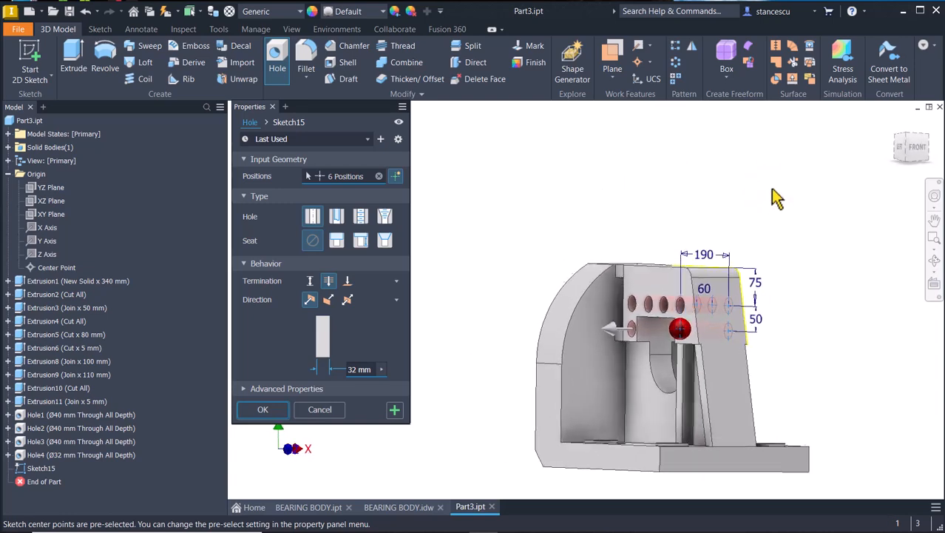
key(F6)
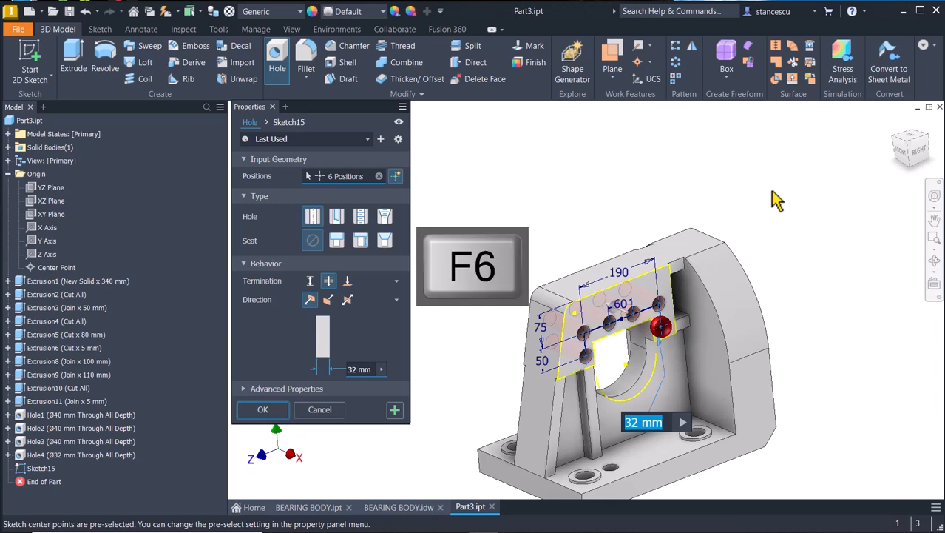
click(776, 220)
key(F6)
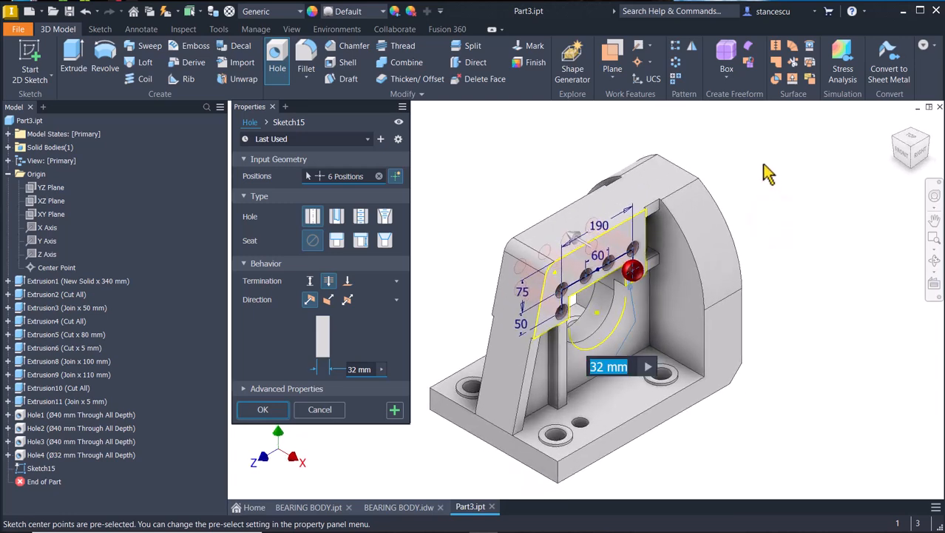
click(359, 223)
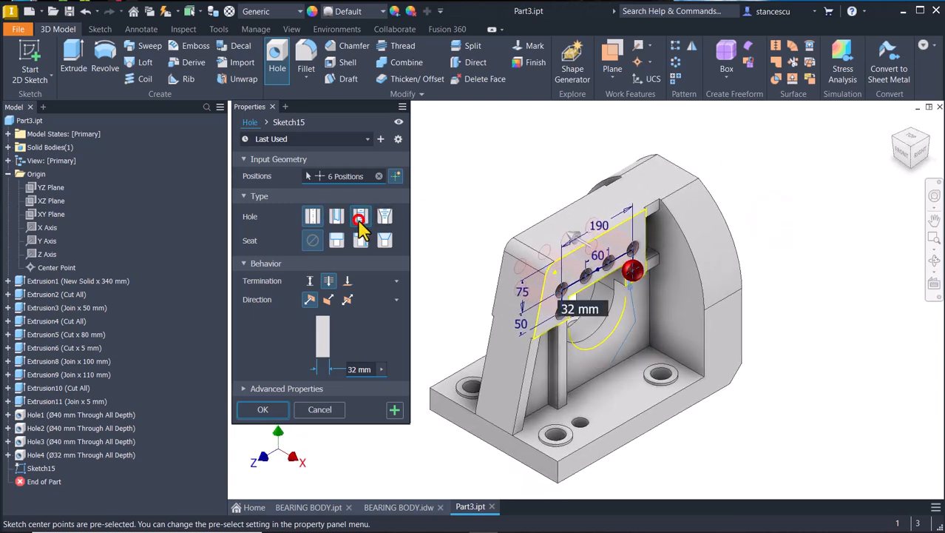
click(369, 282)
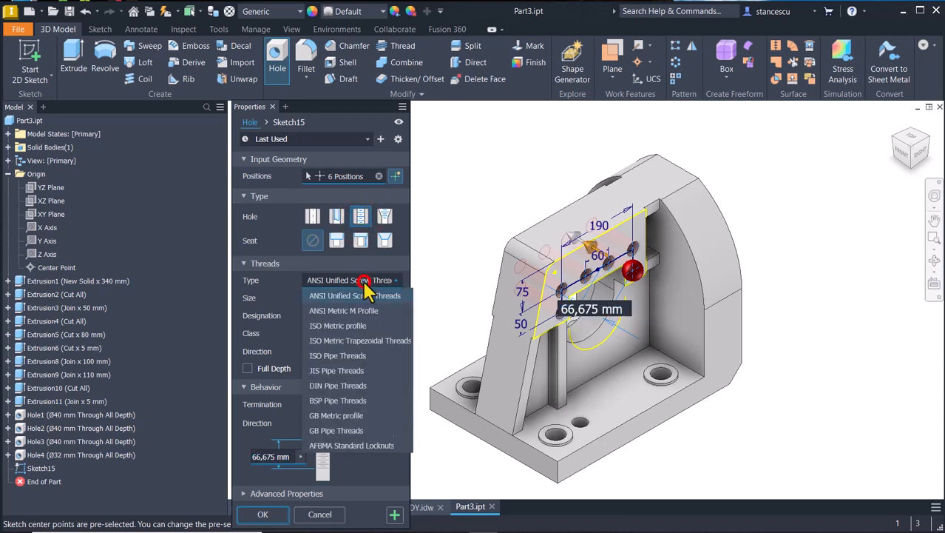
click(350, 325)
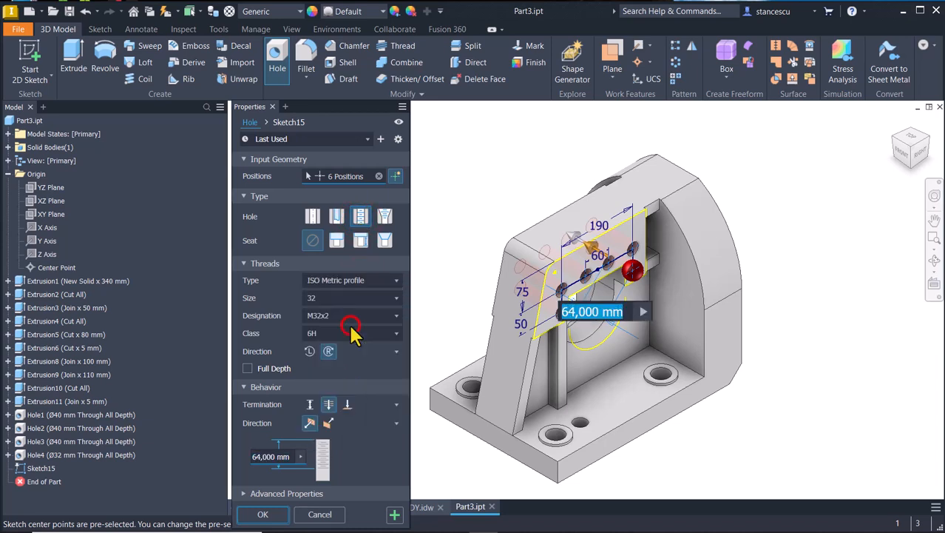
click(355, 299)
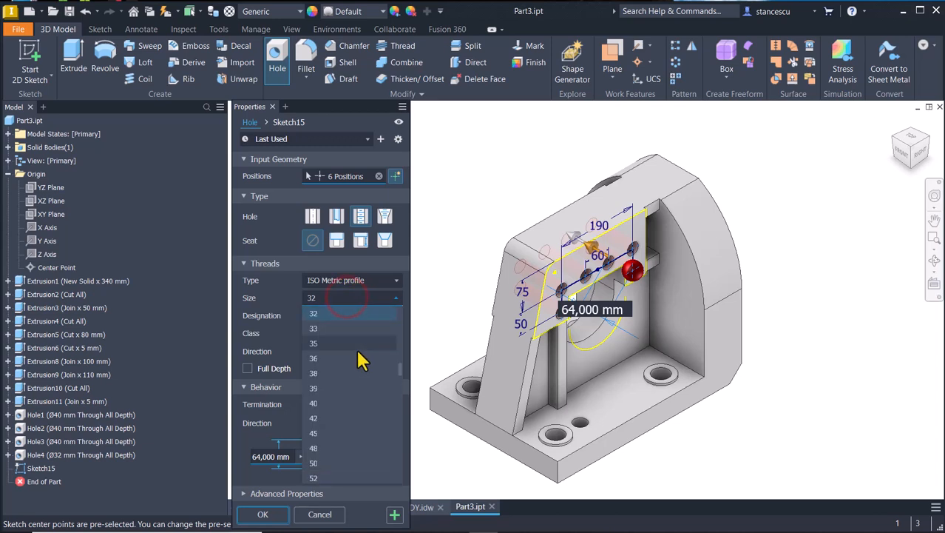
scroll(359, 354, up, 4)
click(326, 419)
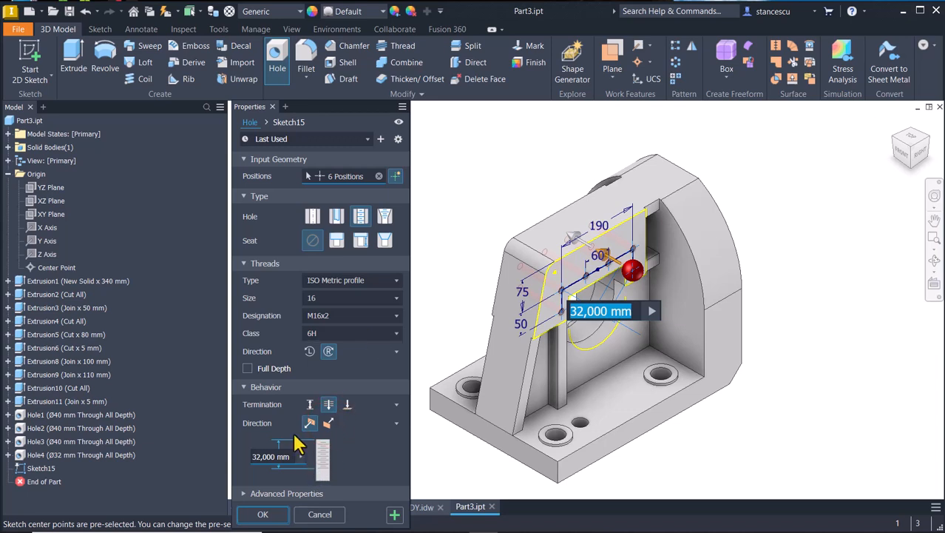
Terminate the tapped holes by distance with 20 mm thread depth and 30 mm drill depth, and create them
click(308, 406)
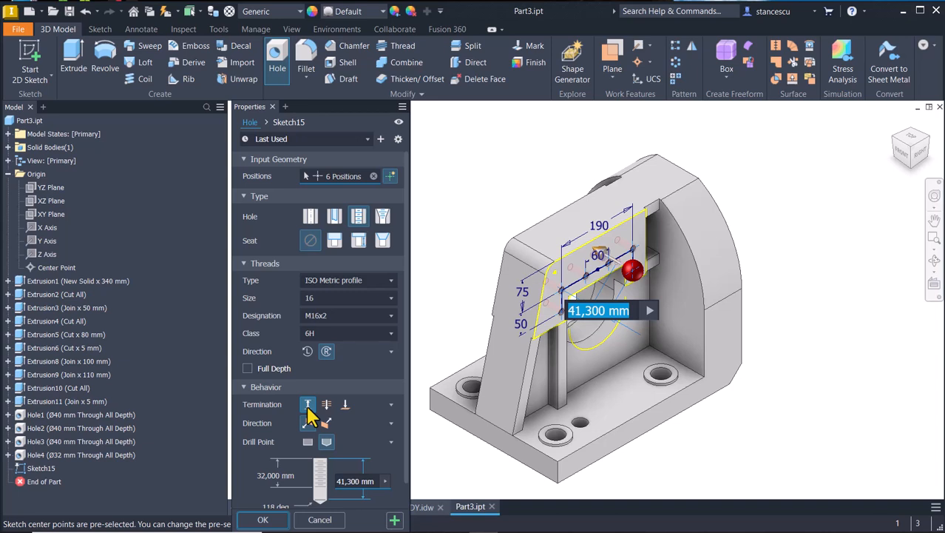
click(277, 476)
text(20)
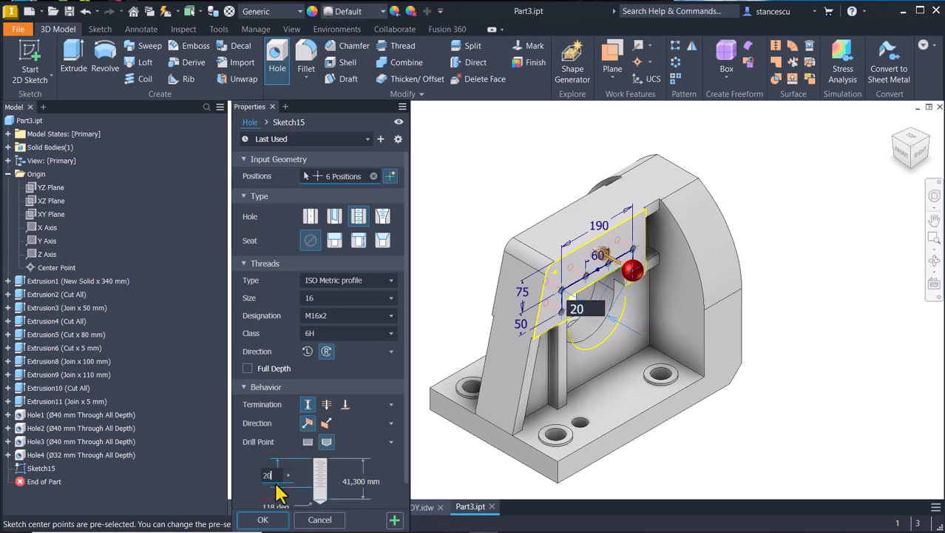
click(361, 481)
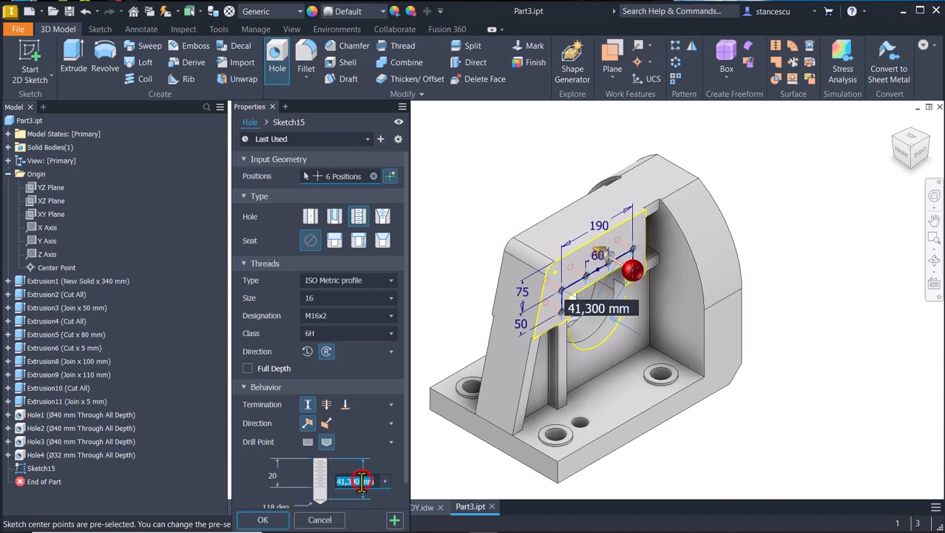
text(30)
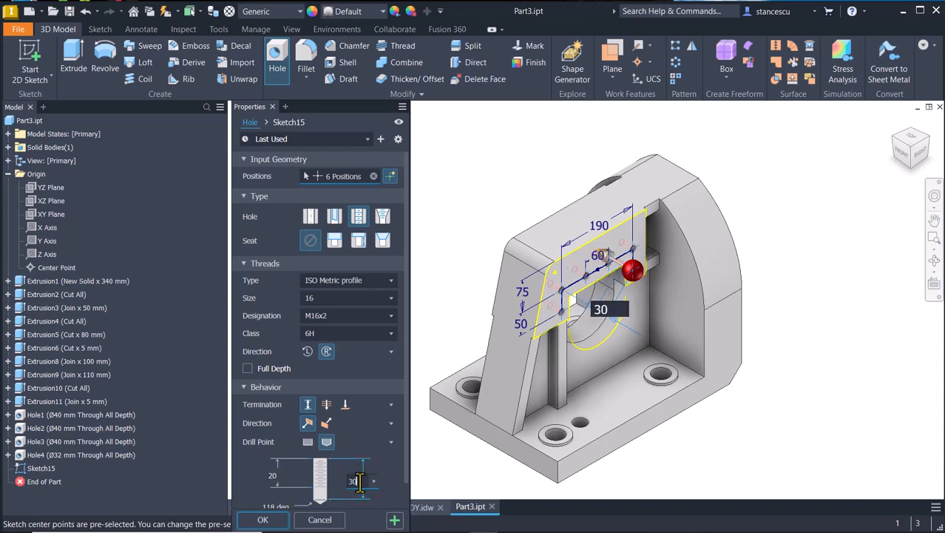
click(264, 519)
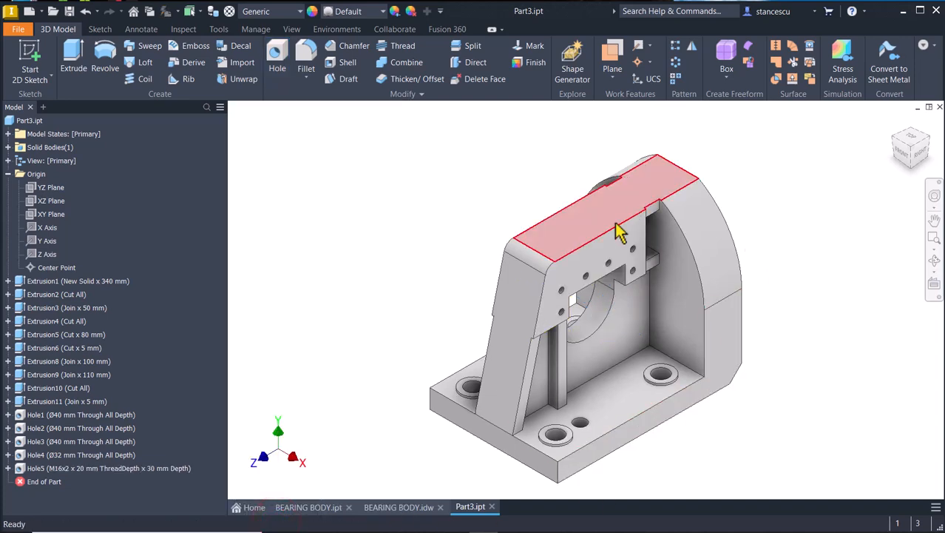
shift+middle_drag(608, 274, 770, 269)
key(F6)
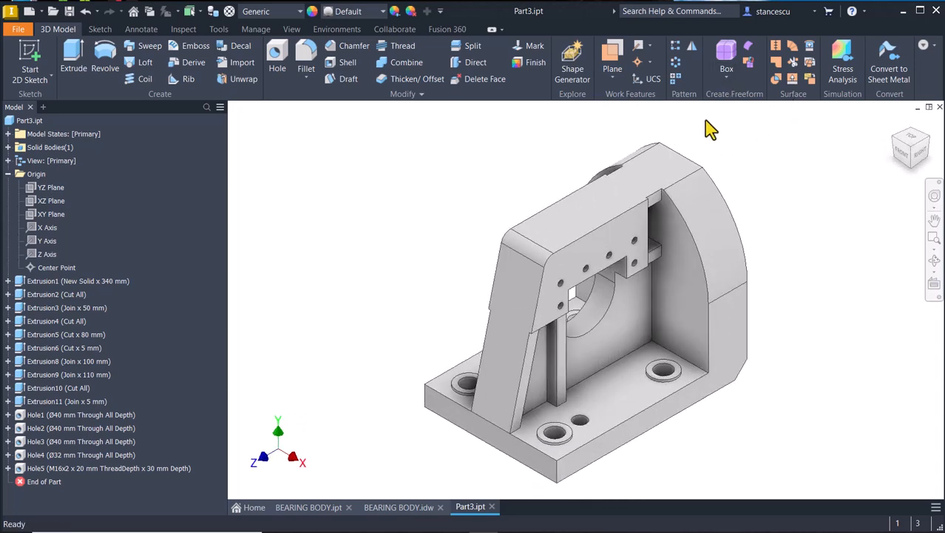
Mirror the M16 tapped hole feature about the YZ plane onto the opposite side of the web
click(692, 47)
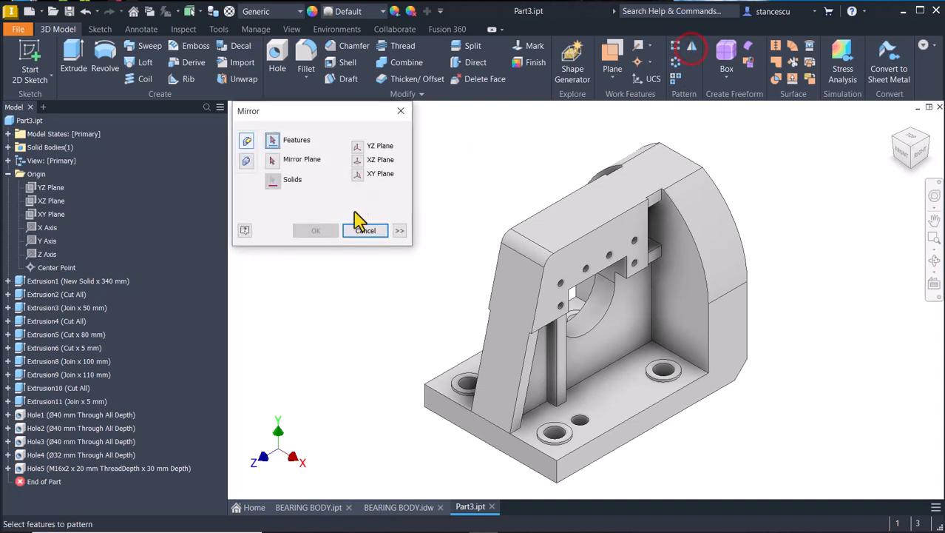
click(49, 467)
click(274, 163)
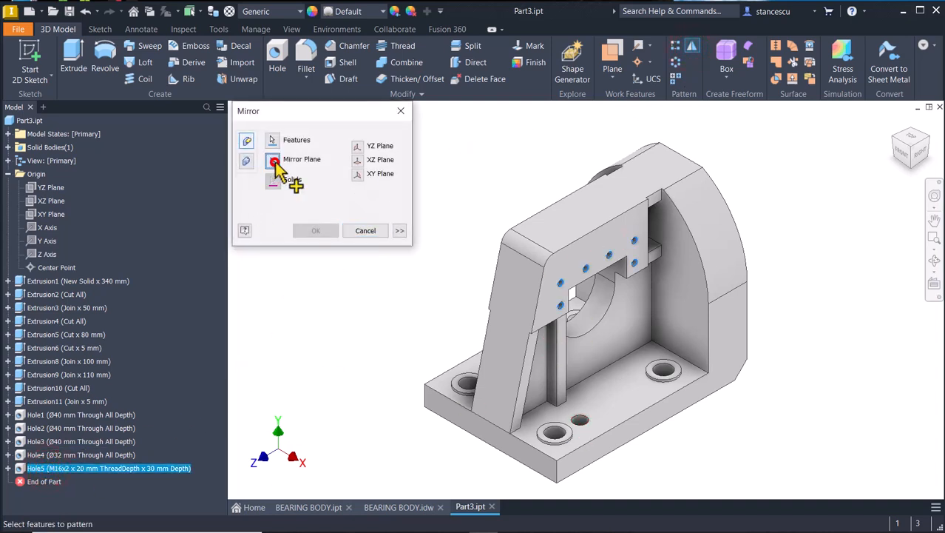
click(51, 188)
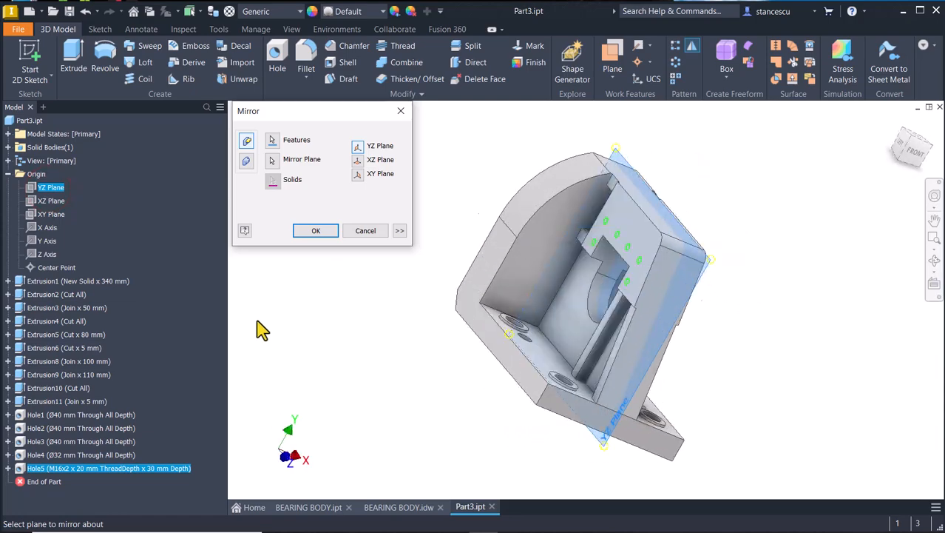
click(320, 230)
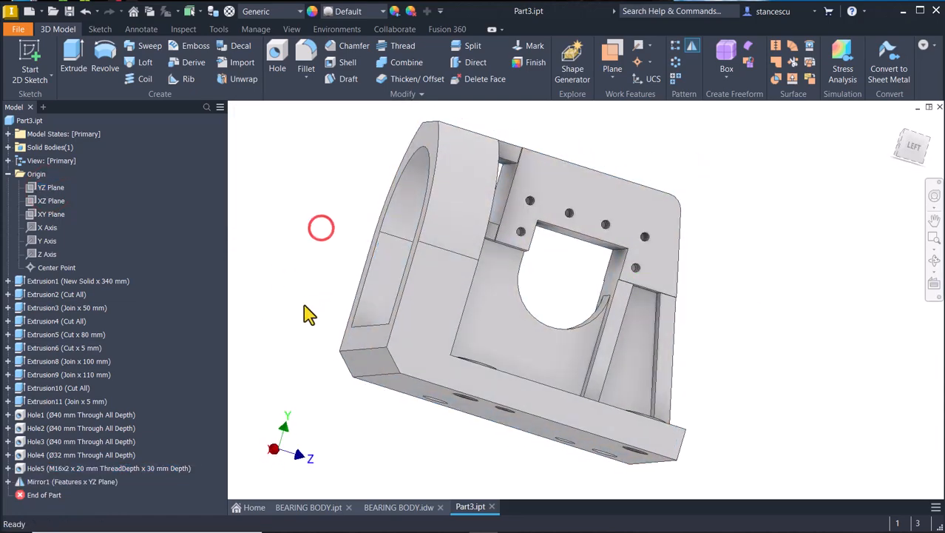
key(F6)
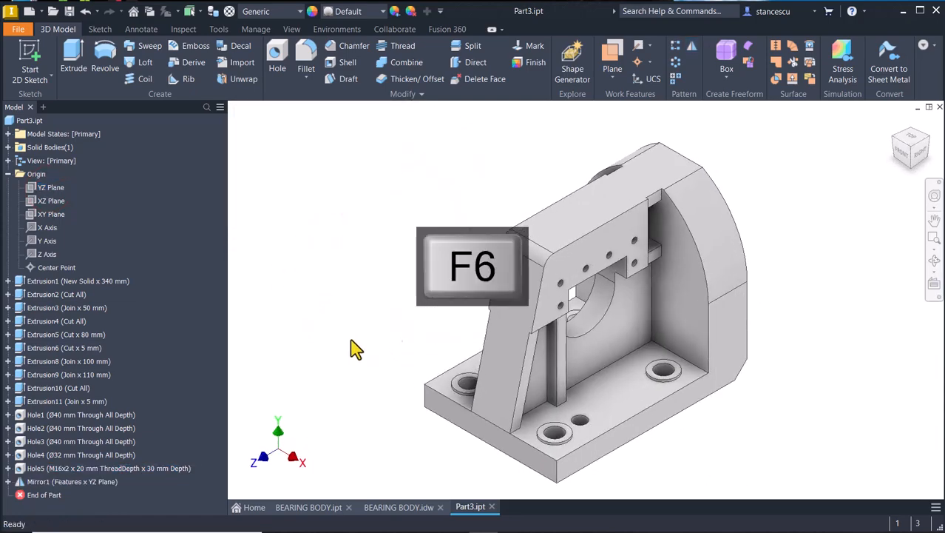
Examine the 3xM10 tapped hole callout and its depth dimensions in the BEARING BODY.idw drawing, and return to Part3.ipt
key(ctrl+Tab)
scroll(314, 190, up, 3)
middle_drag(343, 221, 394, 299)
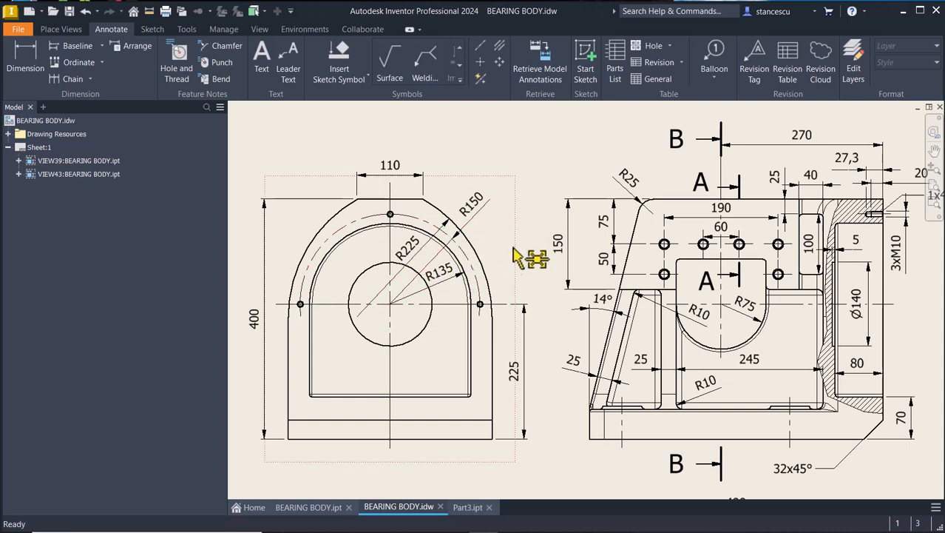
middle_drag(692, 346, 586, 354)
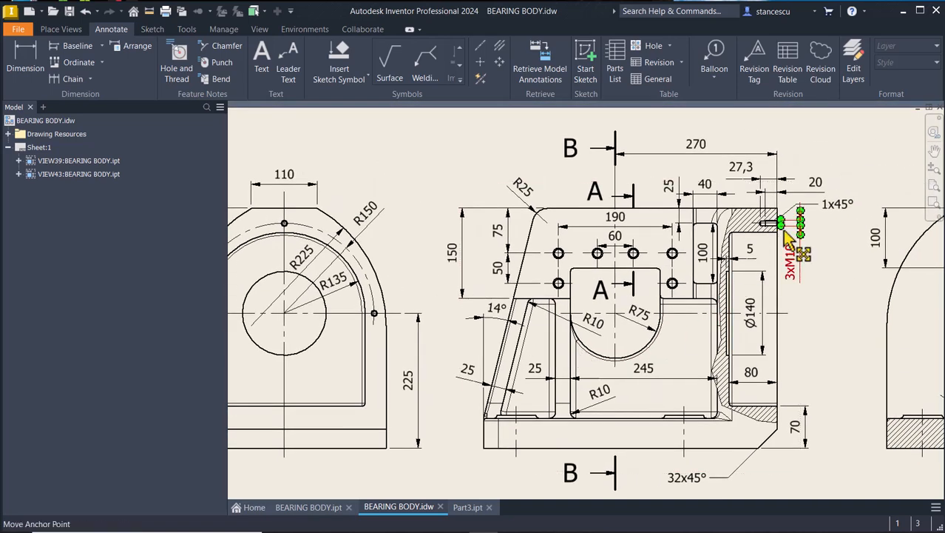
scroll(784, 230, up, 3)
middle_drag(782, 230, 760, 322)
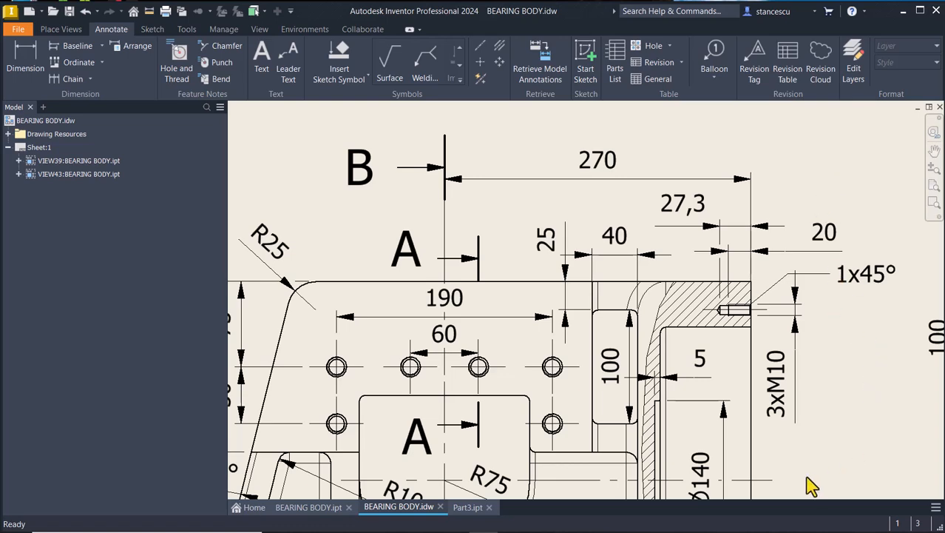
click(468, 507)
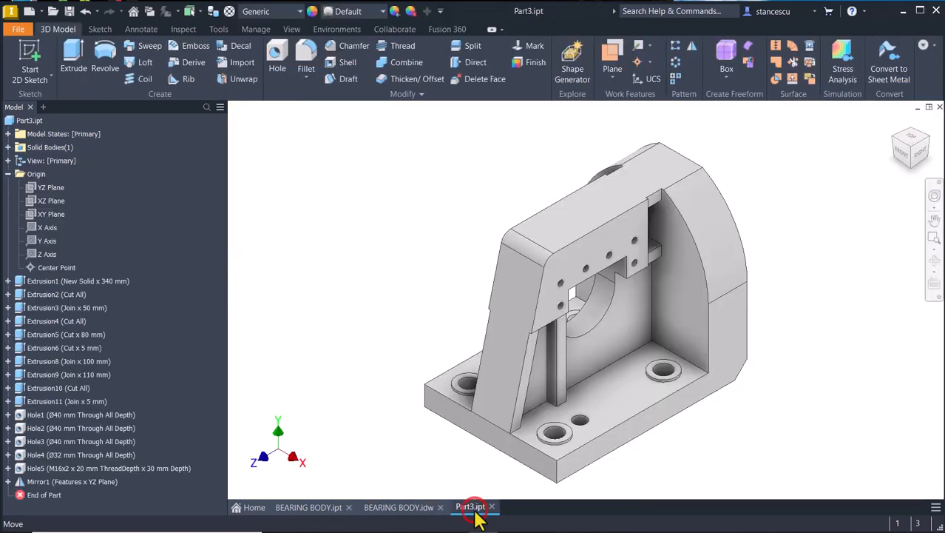
Start a sketch on the arched end face and draw a circle of radius 150 mm centred on the round recess
shift+middle_drag(793, 237, 743, 247)
click(716, 242)
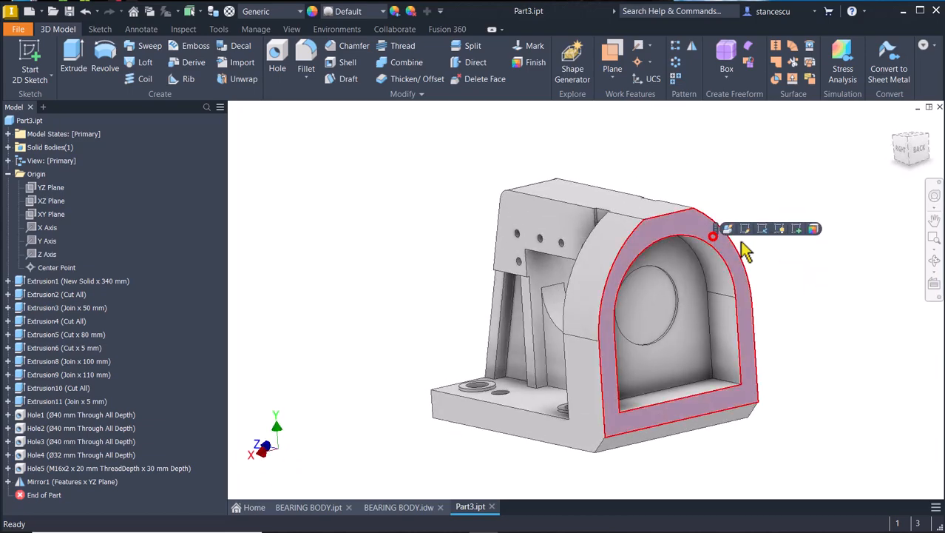
click(795, 227)
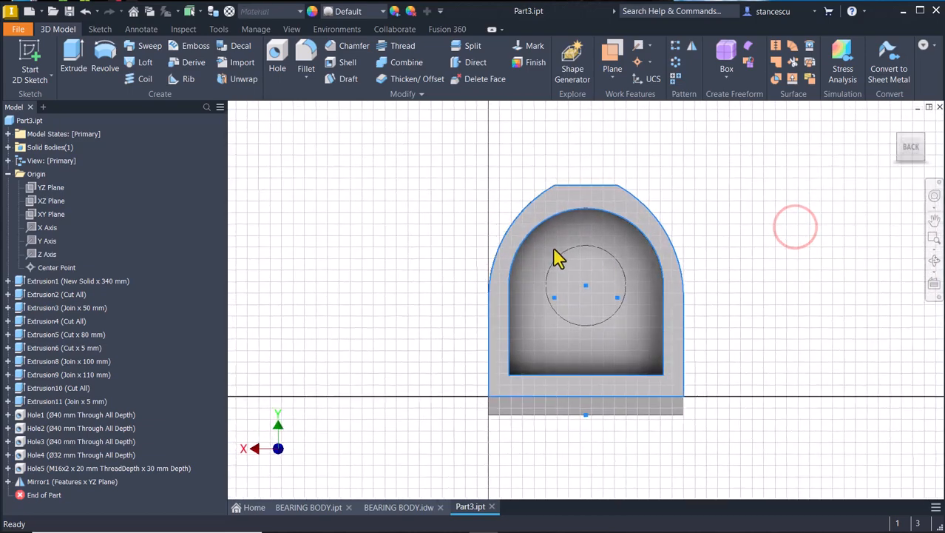
click(104, 59)
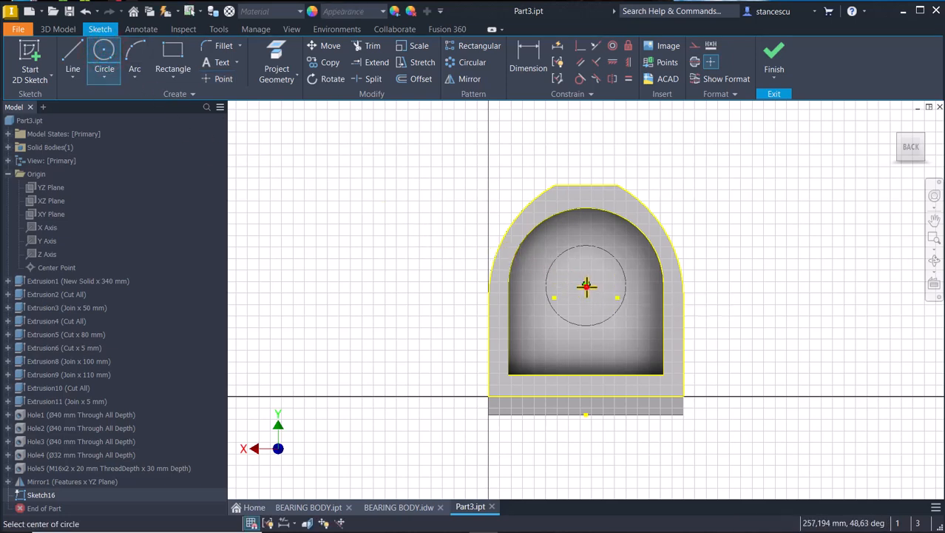
click(585, 285)
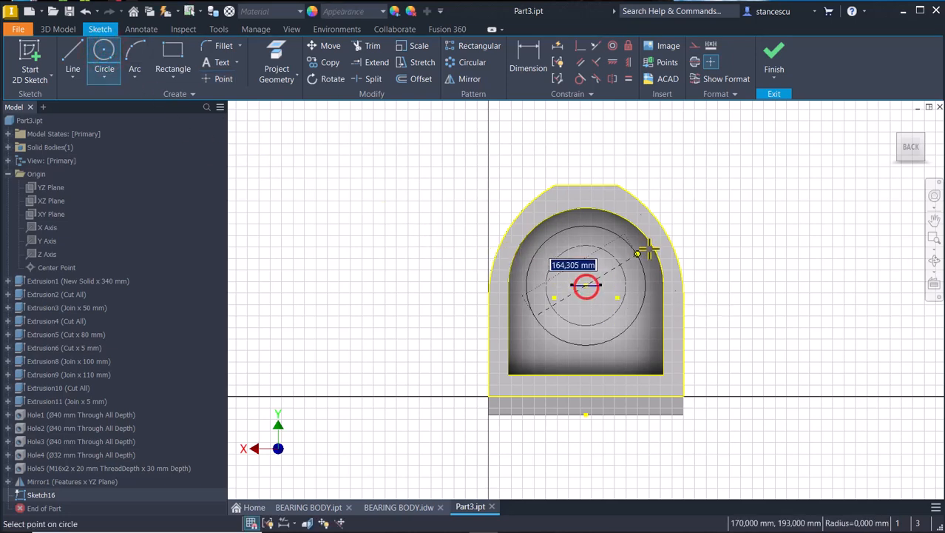
right_click(755, 214)
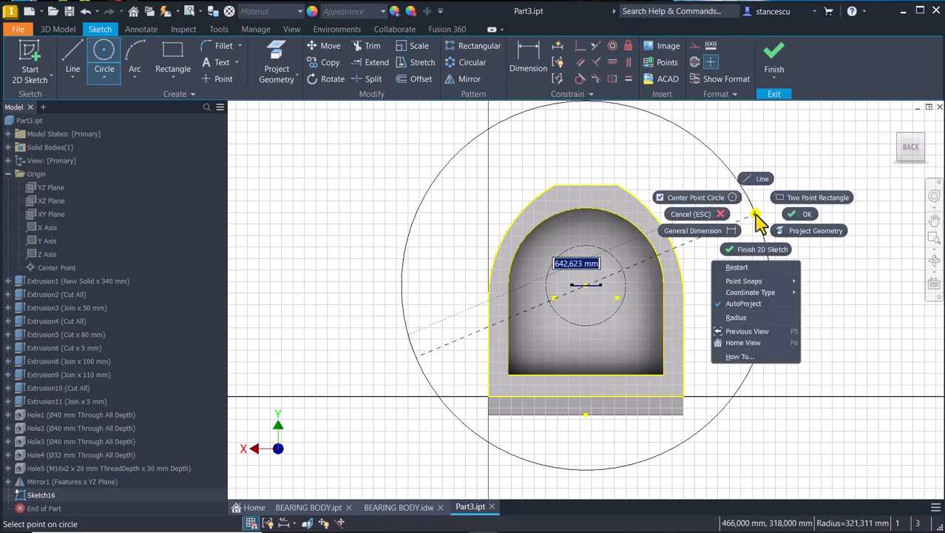
click(740, 316)
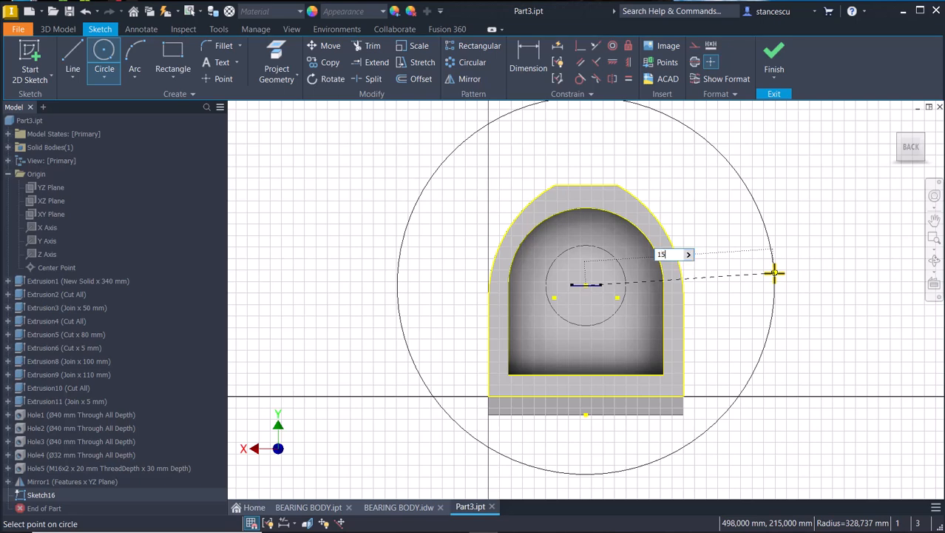
key(Return)
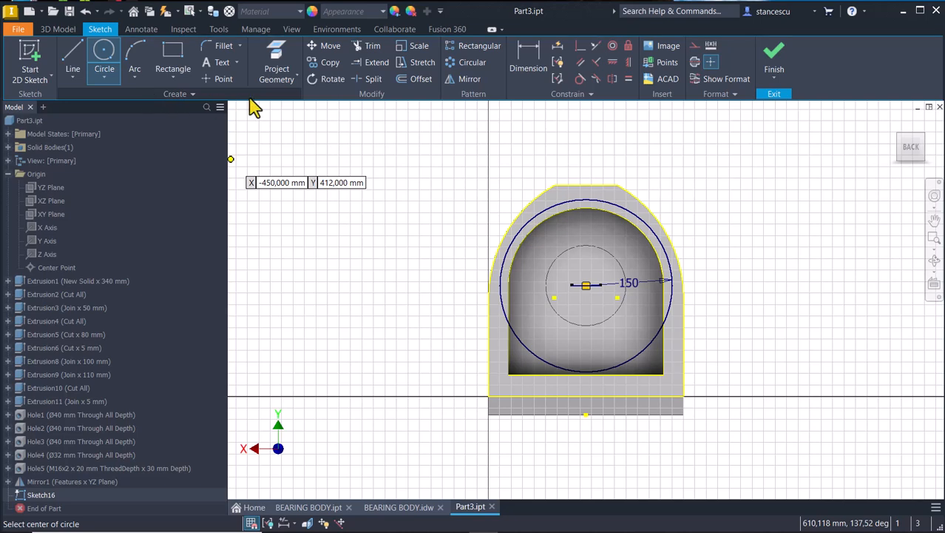
Place three sketch points on the circle: one on its upper-left part, one at its top quadrant and one at its right quadrant
click(222, 78)
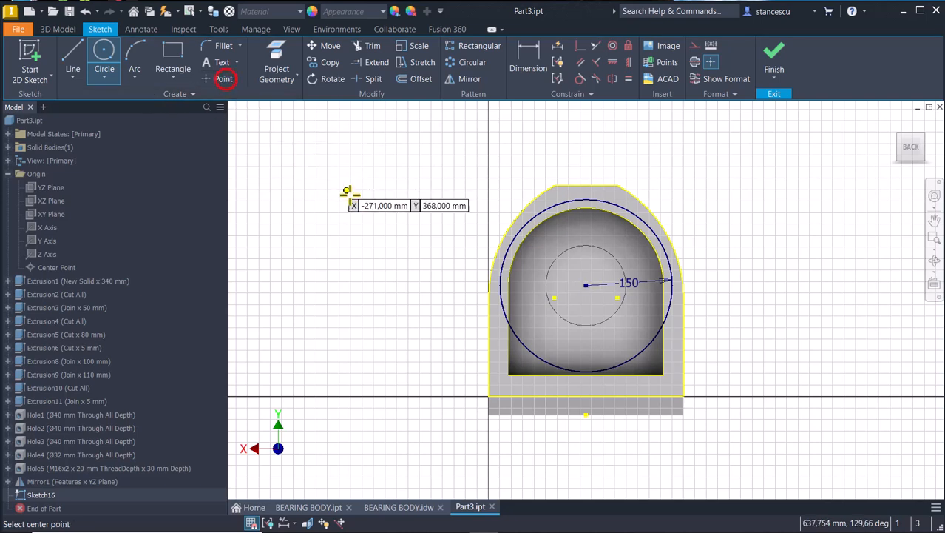
click(506, 258)
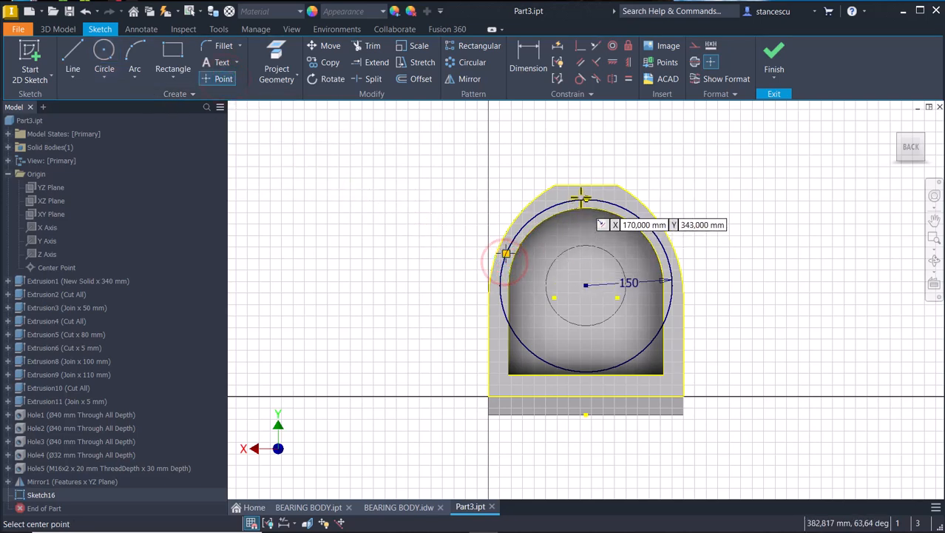
click(585, 199)
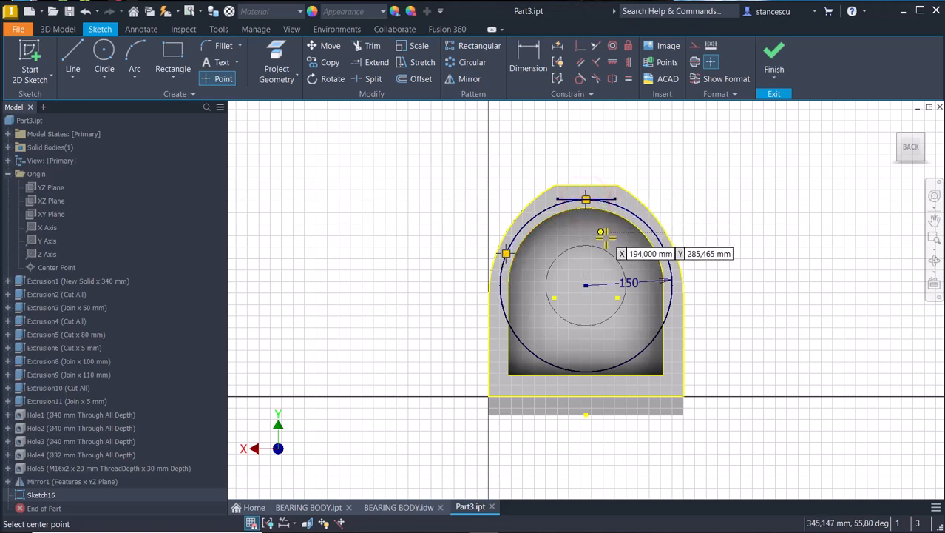
scroll(679, 285, up, 2)
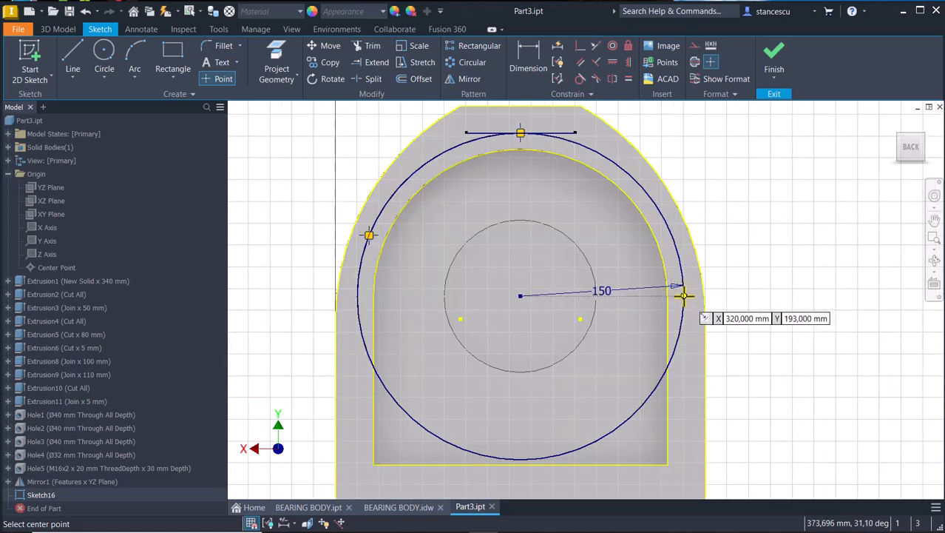
click(683, 296)
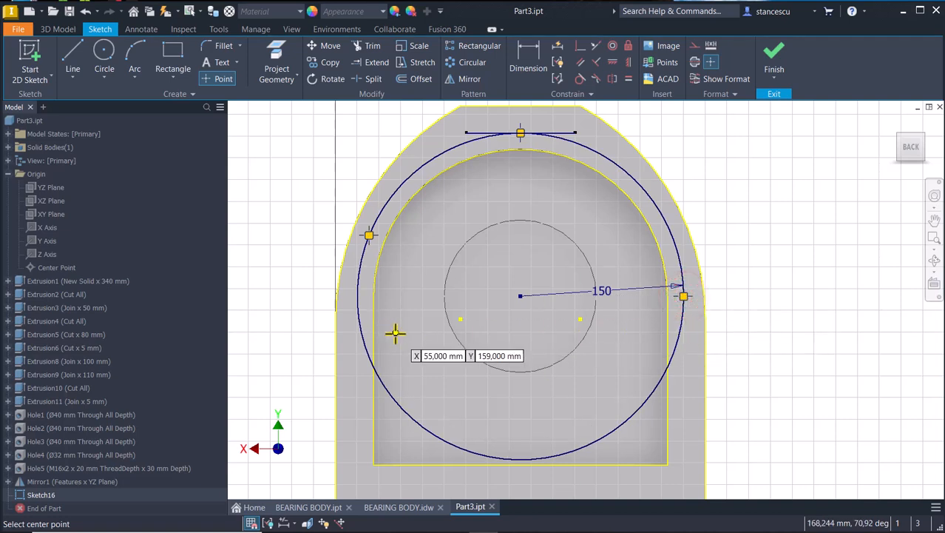
key(Escape)
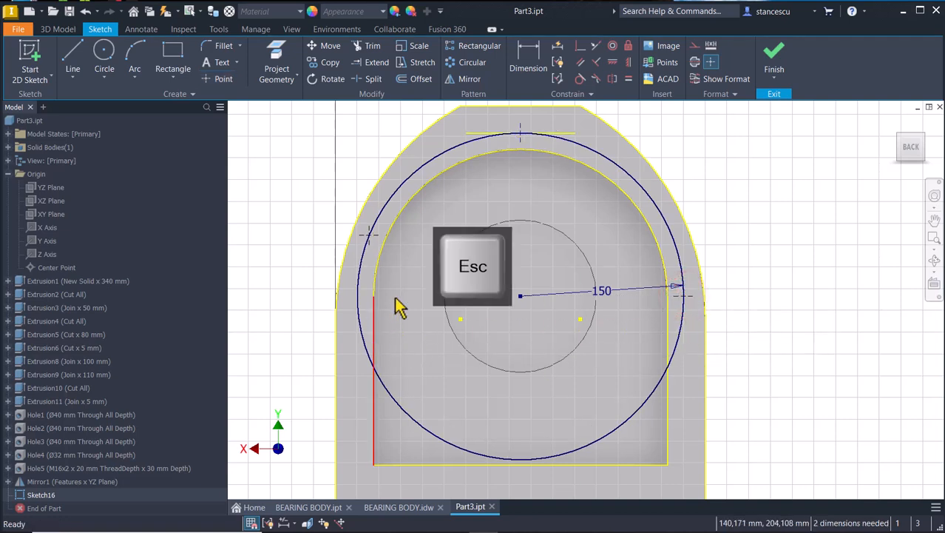
Align the two side points horizontally with each other and with the circle's centre, and finish the sketch
click(612, 62)
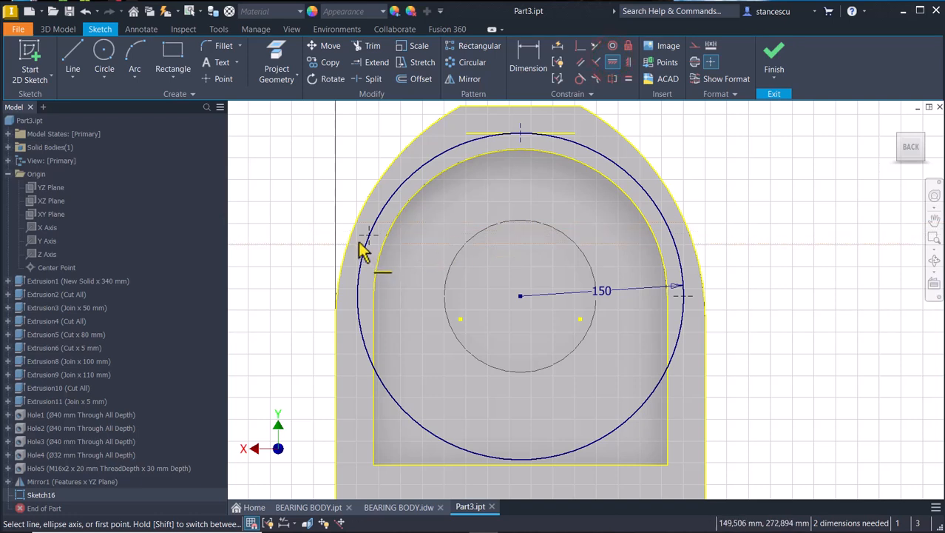
click(370, 235)
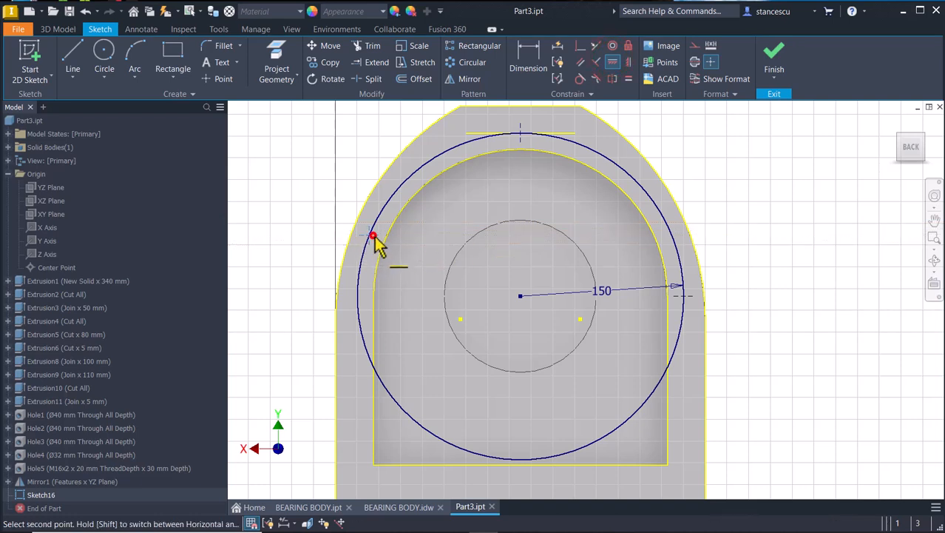
click(680, 295)
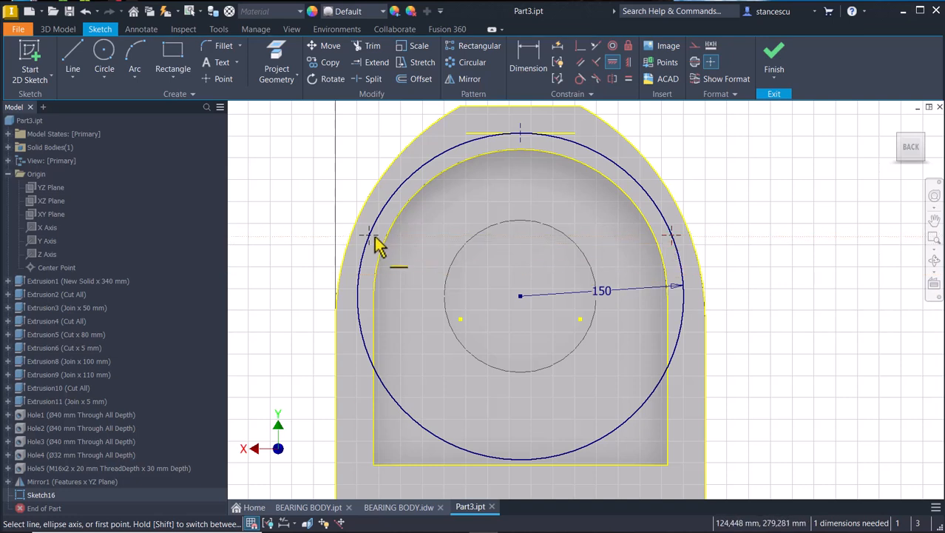
click(372, 235)
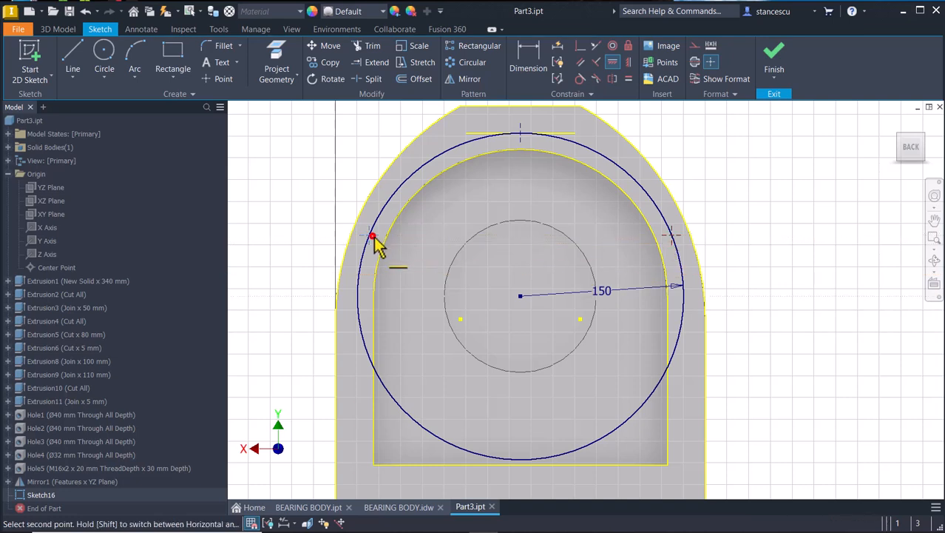
click(521, 297)
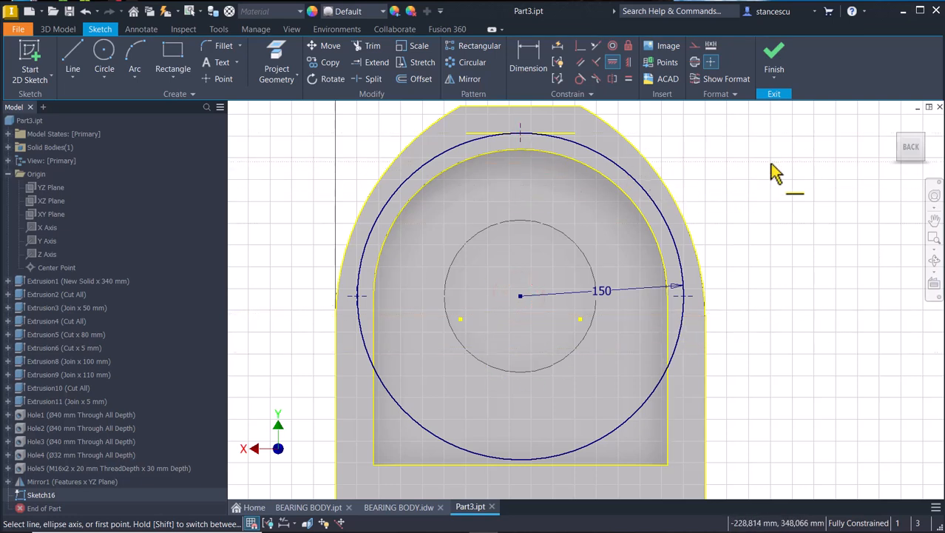
key(Escape)
mouse_move(521, 132)
mouse_down()
mouse_move(556, 142)
mouse_move(526, 138)
mouse_up()
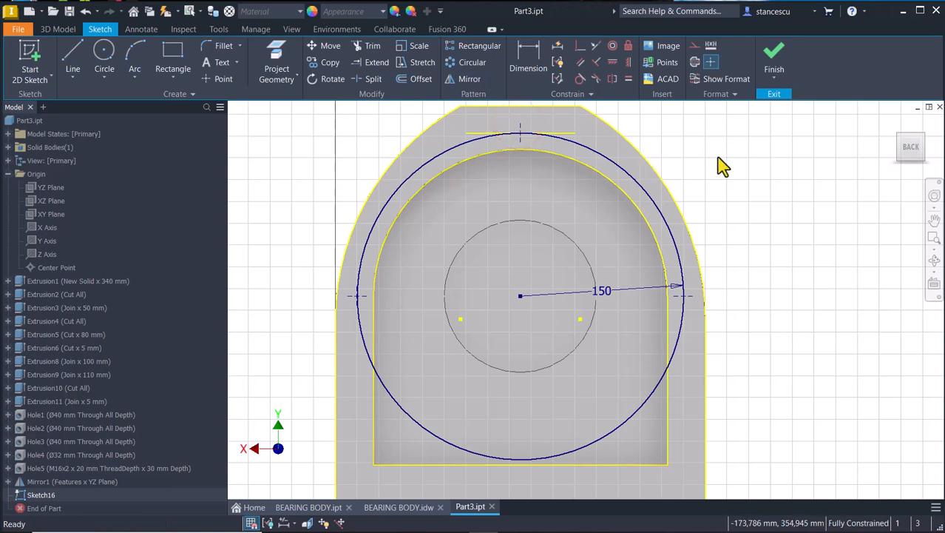
click(773, 55)
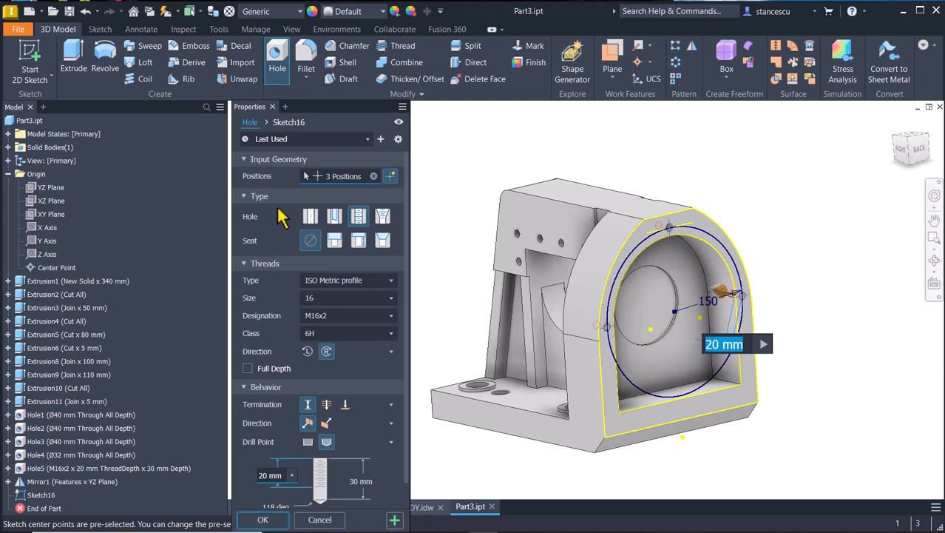
Create tapped holes at the three points with size 10, designation M10x1.5, 20 mm thread depth and 27.3 mm drill depth
click(317, 298)
scroll(376, 370, up, 2)
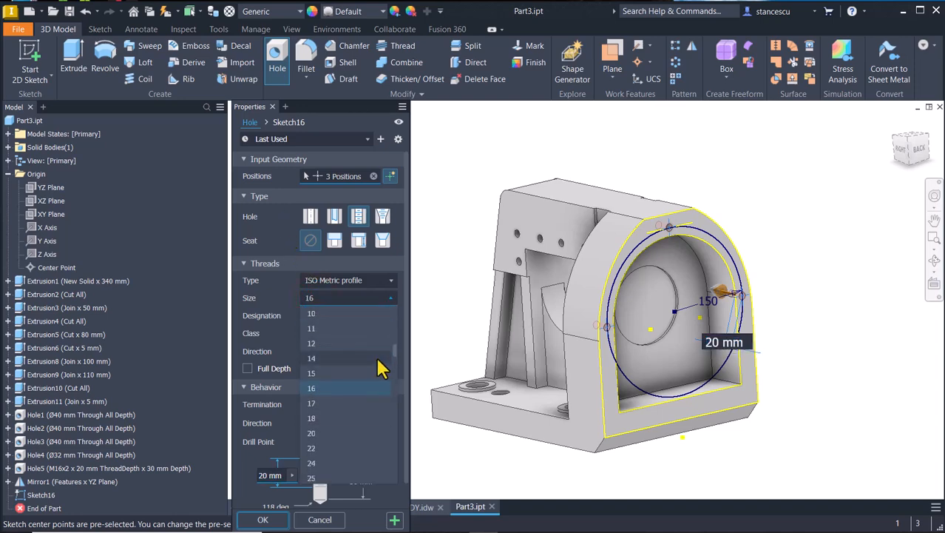
click(333, 313)
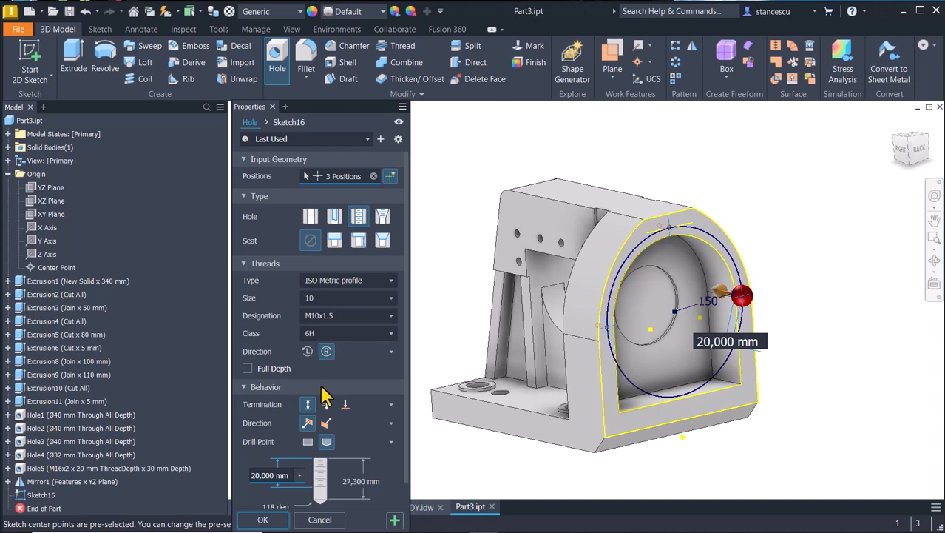
click(271, 475)
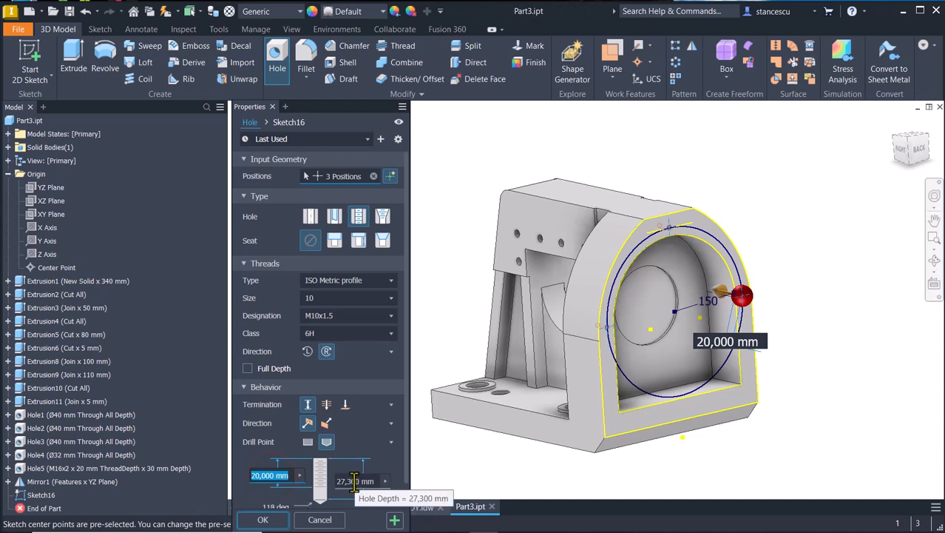
click(263, 520)
key(F6)
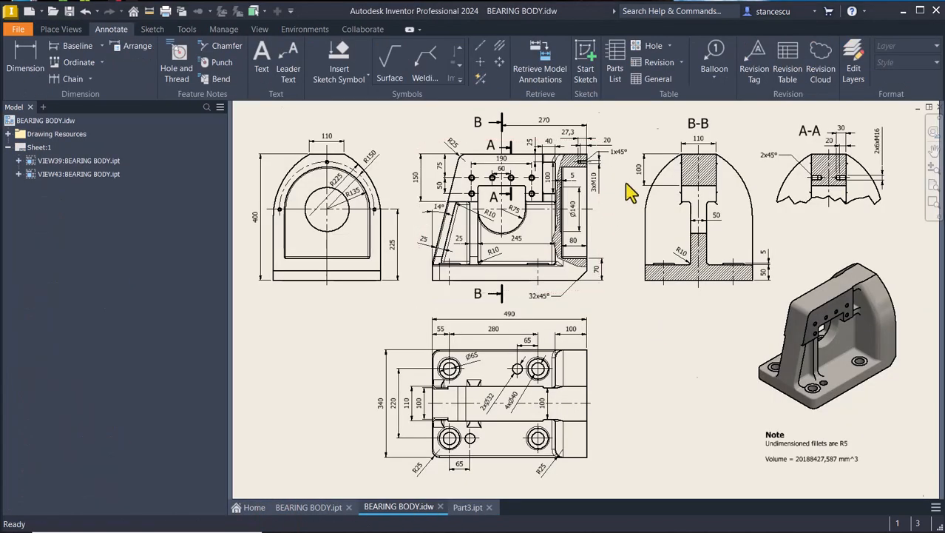
Check the tapped-hole callouts in the drawing, return to Part3, and select the six M16 hole edges on one side for a 2 mm chamfer
scroll(630, 192, up, 4)
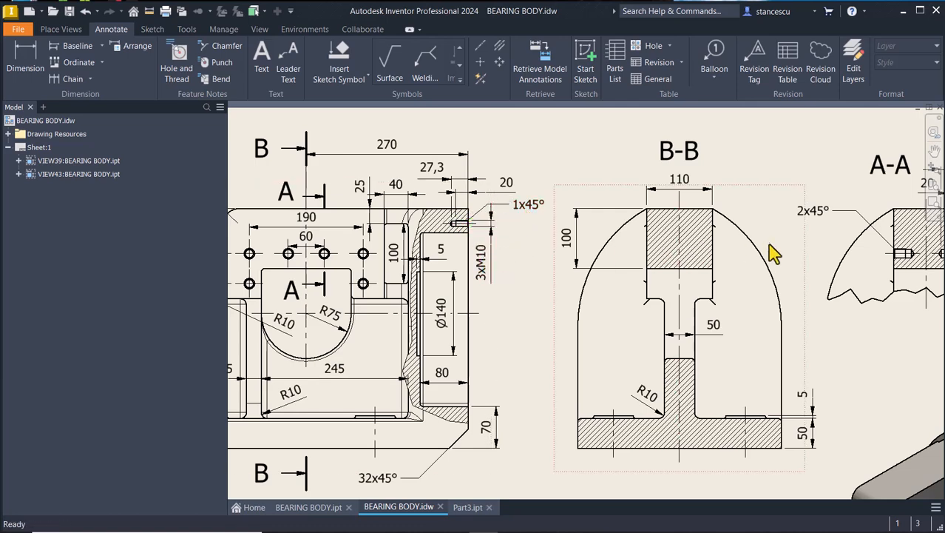
middle_drag(767, 245, 714, 246)
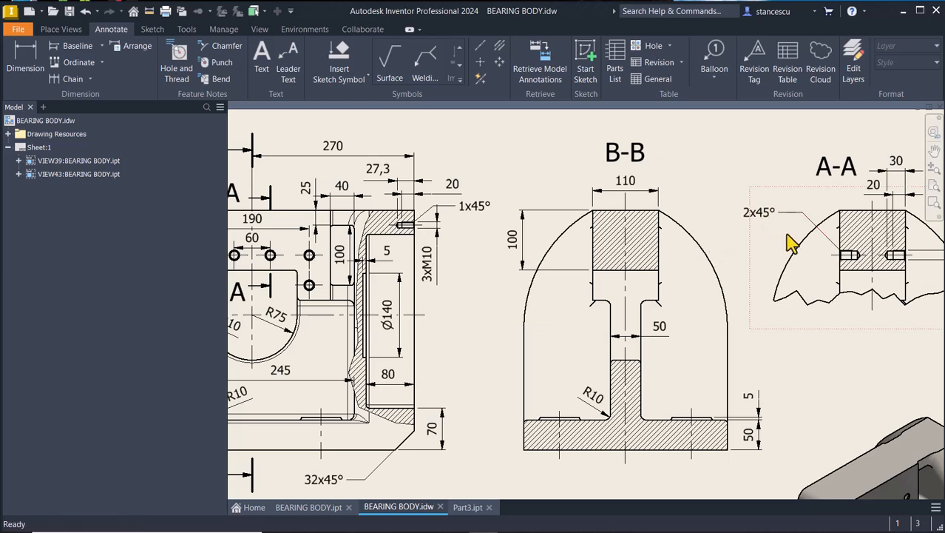
middle_drag(791, 244, 692, 249)
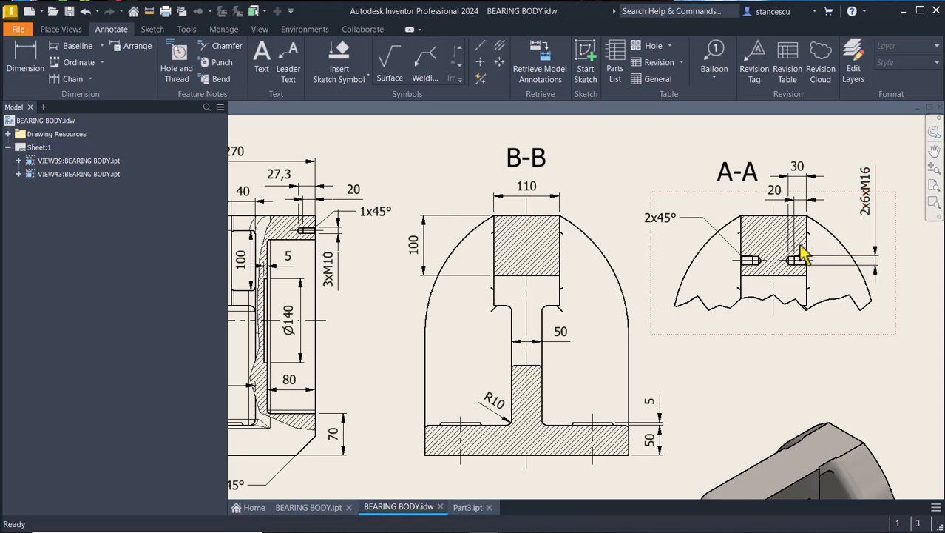
key(Home)
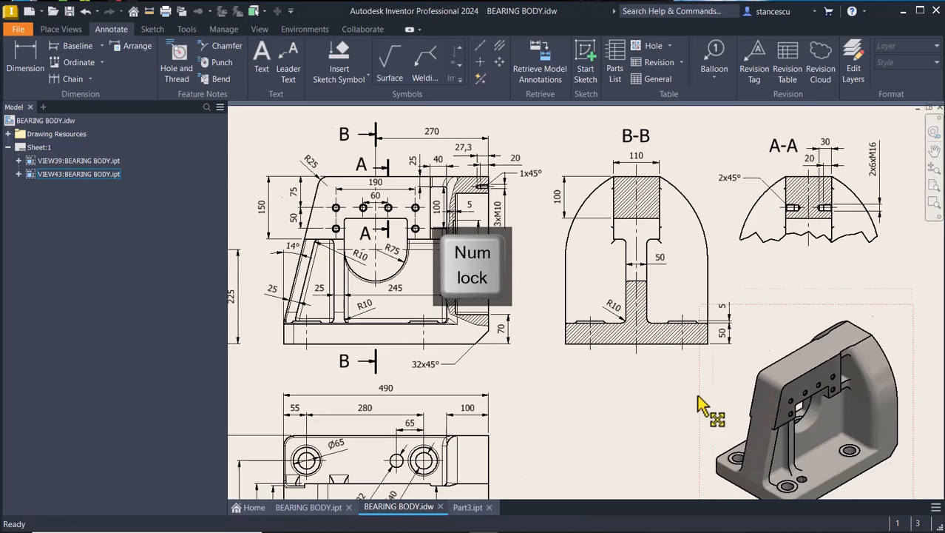
click(467, 507)
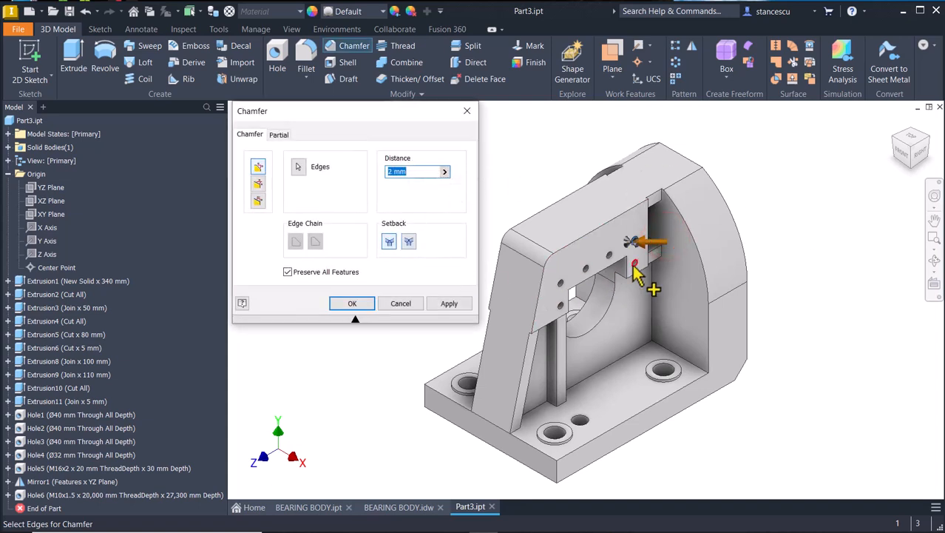
click(590, 270)
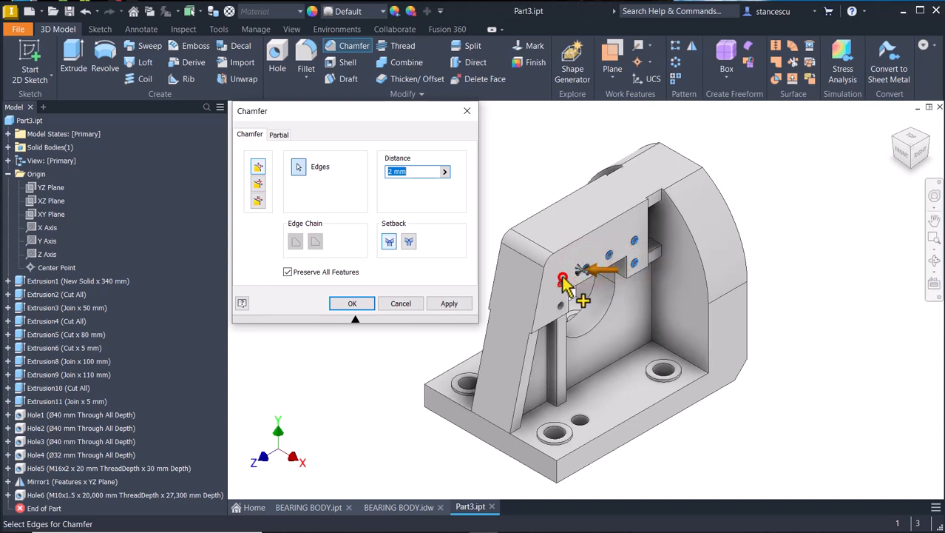
Add the six M16 hole edges on the opposite side of the upper block and apply the 2 mm chamfer
shift+middle_drag(601, 307, 621, 248)
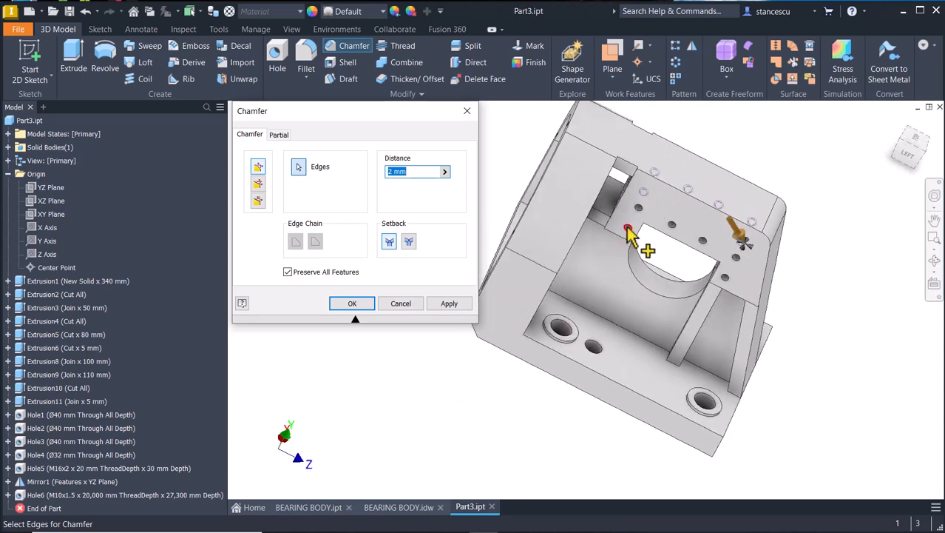
click(627, 231)
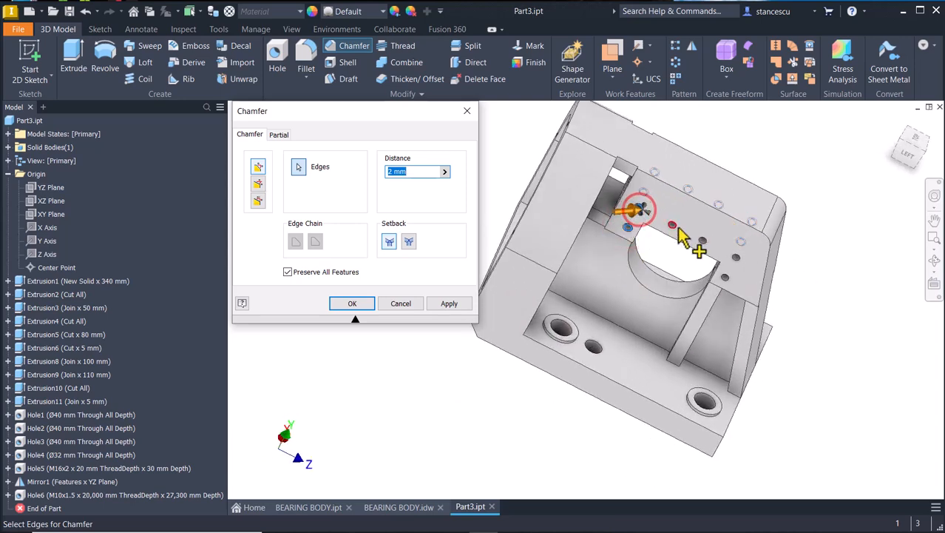
click(674, 225)
click(708, 243)
click(738, 259)
click(725, 278)
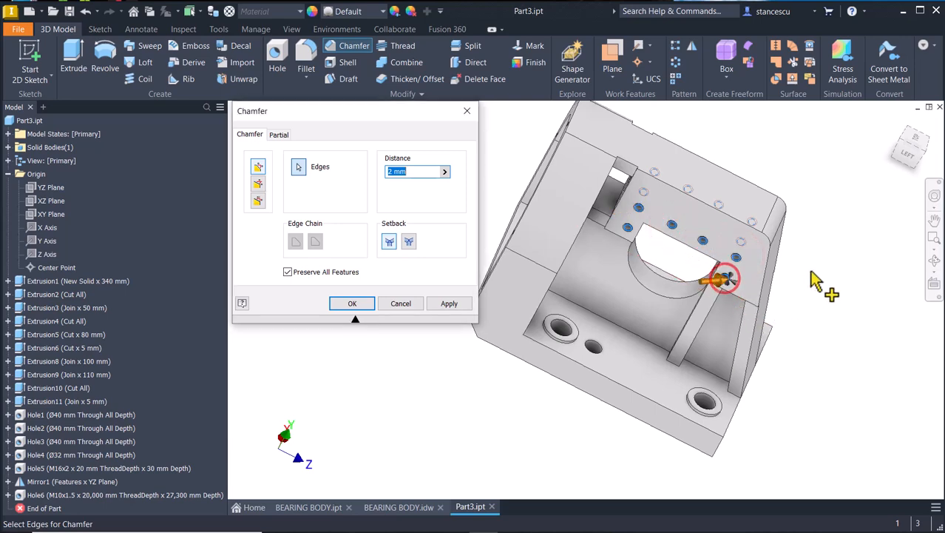
shift+middle_drag(836, 255, 483, 190)
click(411, 171)
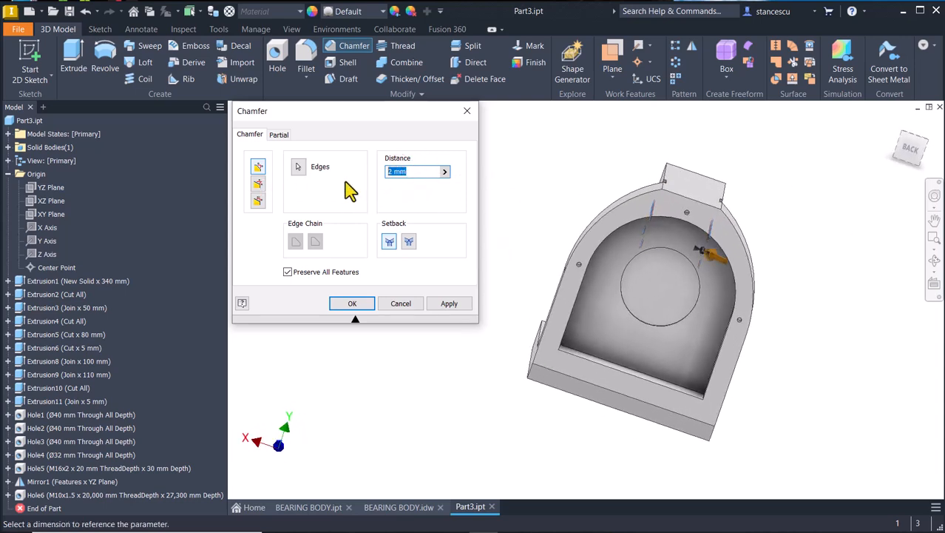
click(449, 302)
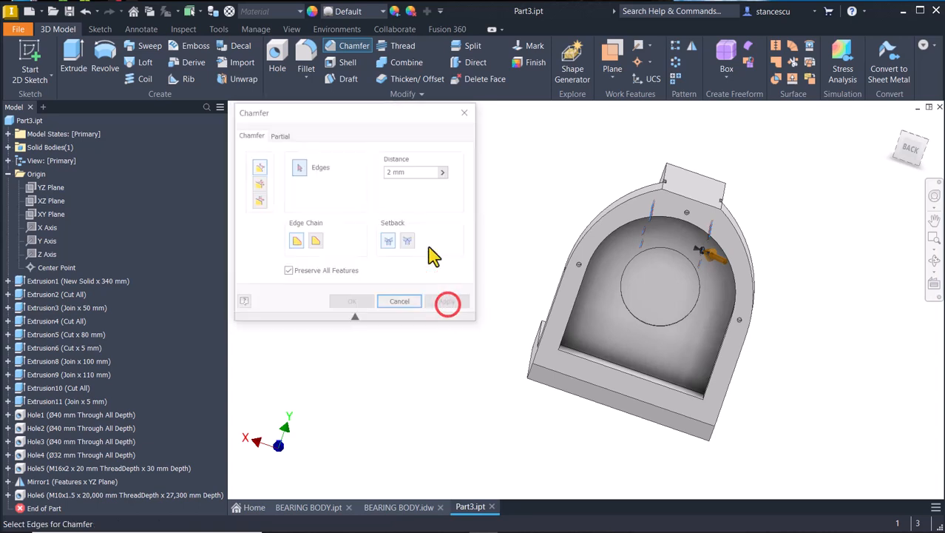
Chamfer the edges of the three M10 holes on the arched end face by 1 mm
click(413, 169)
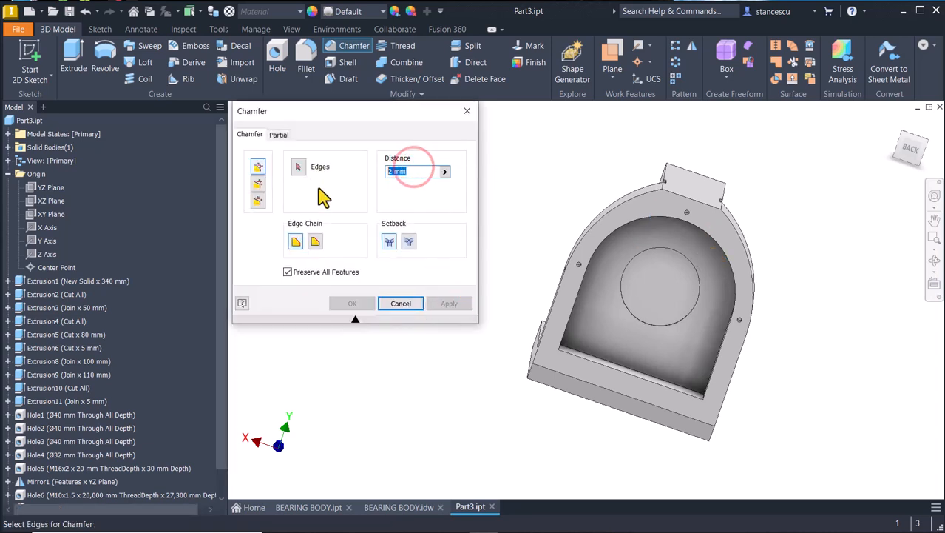
scroll(592, 267, up, 5)
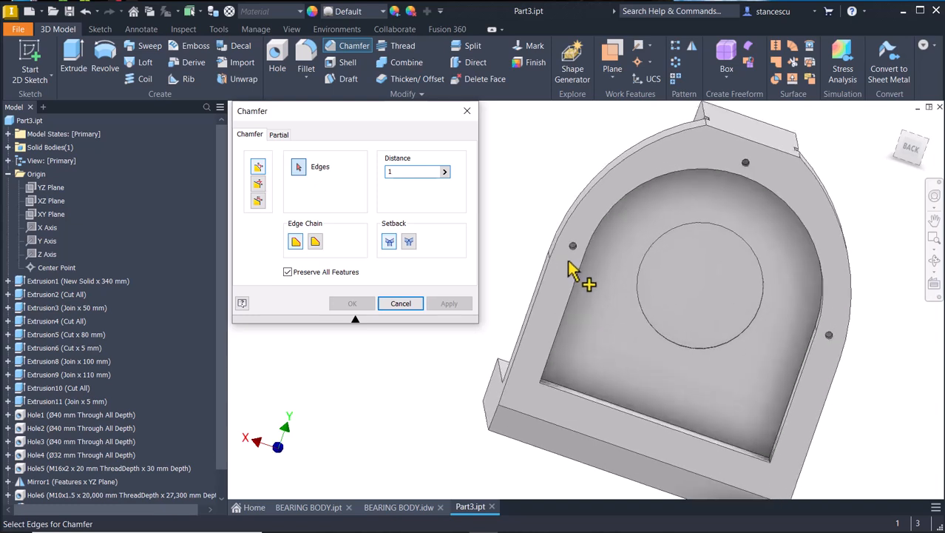
click(573, 247)
click(748, 163)
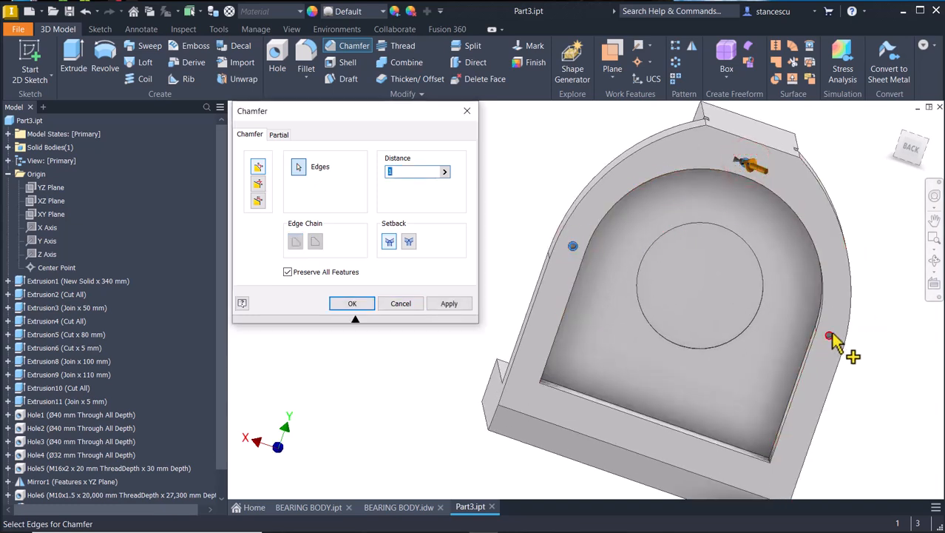
click(358, 301)
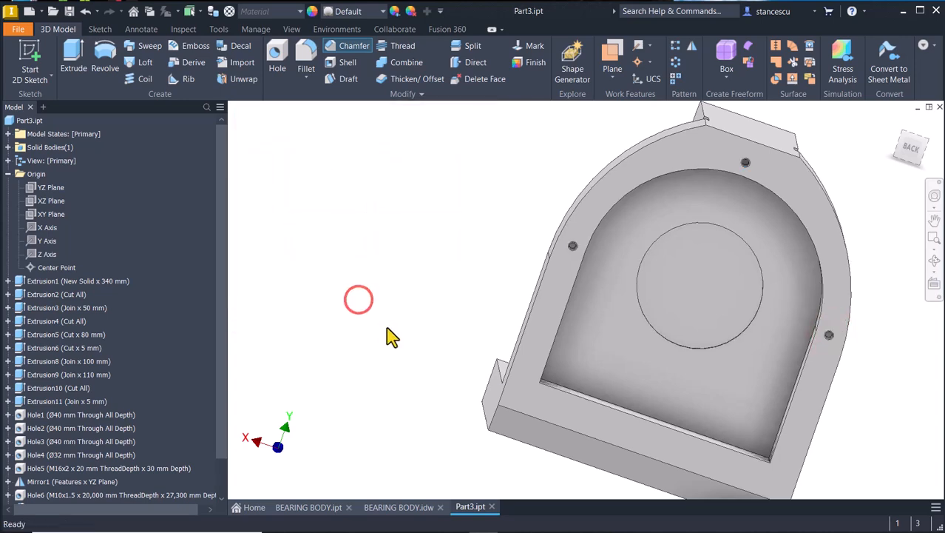
Check the R25 callout in the drawing, then start a 25 mm fillet in Part3 on both rib-foot edges on one side
key(F6)
key(ctrl+Tab)
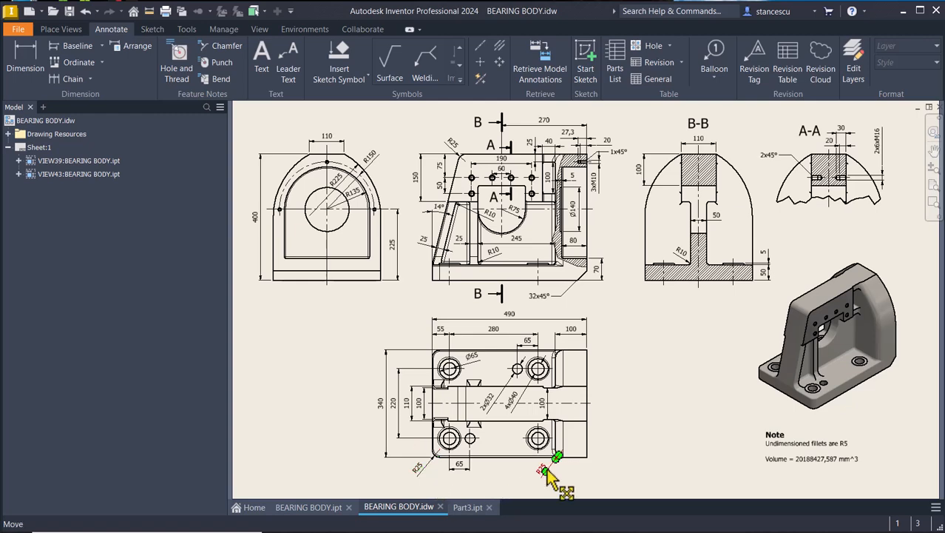
click(466, 507)
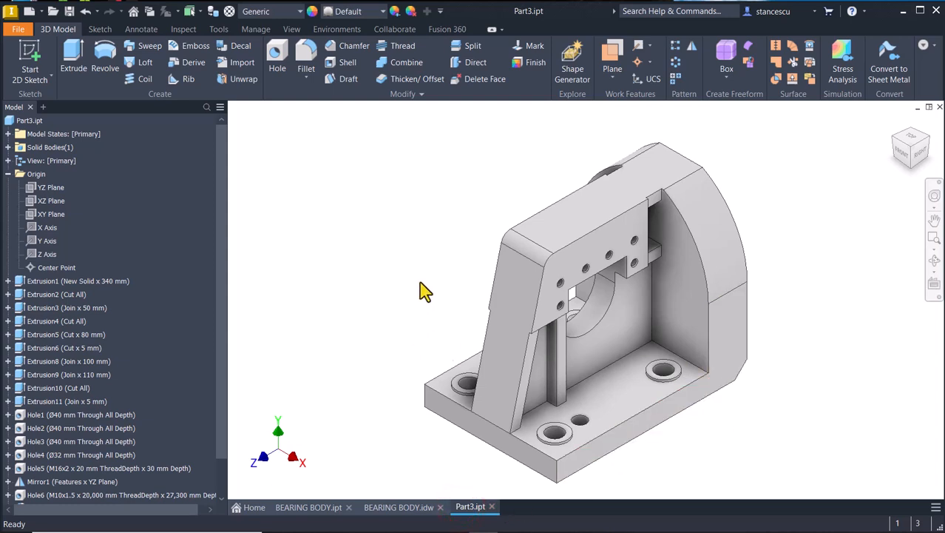
scroll(499, 436, down, 3)
click(537, 436)
click(552, 429)
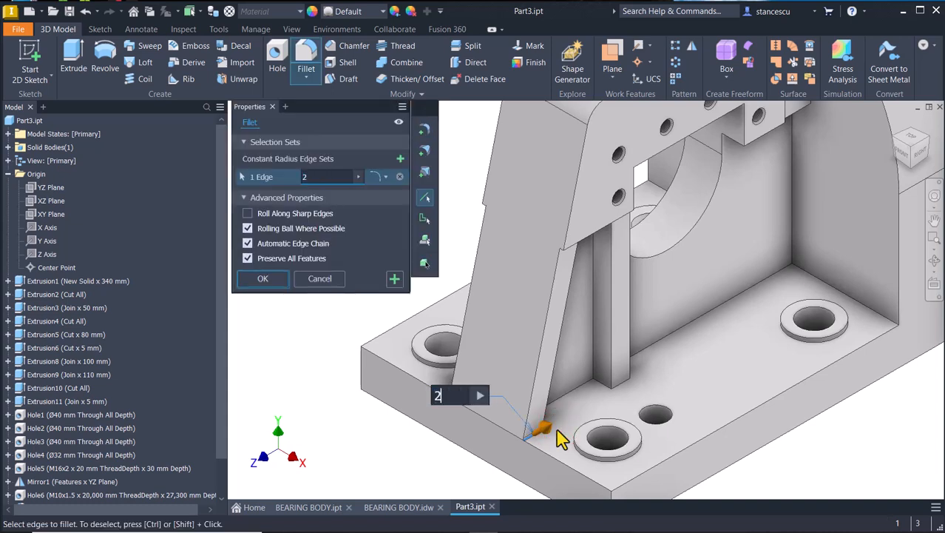
click(628, 389)
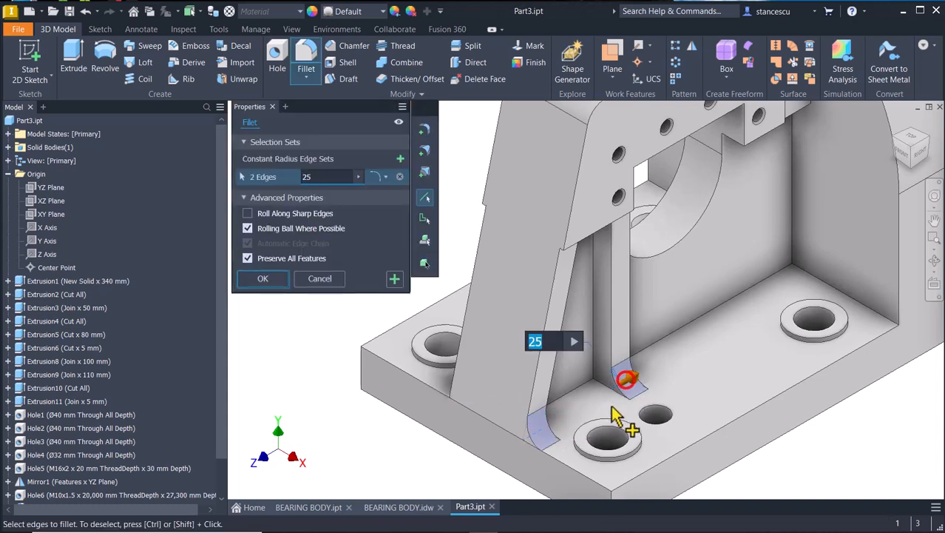
Add the rib-foot edges on the opposite side and the two vertical base corners at the sloped end to the 25 mm fillet
shift+middle_drag(608, 447, 696, 451)
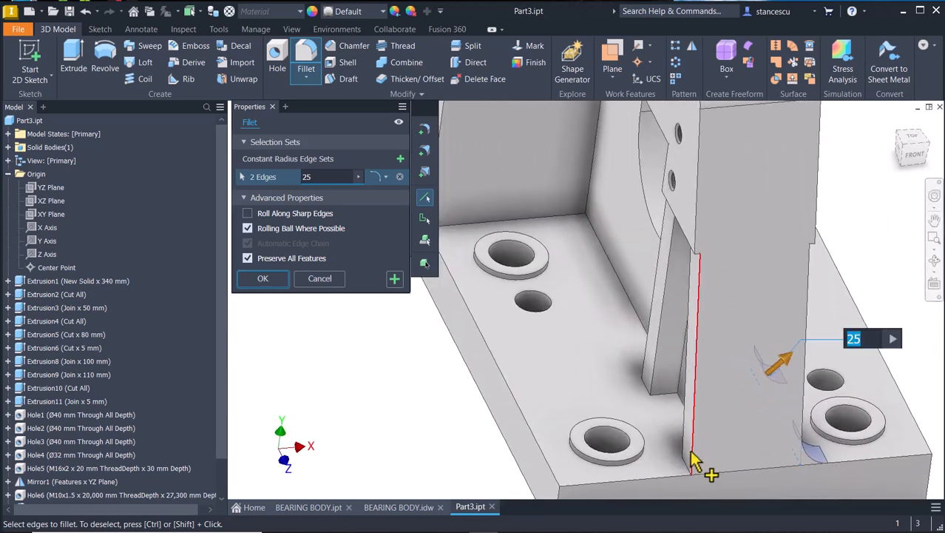
click(690, 466)
click(644, 385)
shift+middle_drag(648, 388, 570, 427)
click(569, 429)
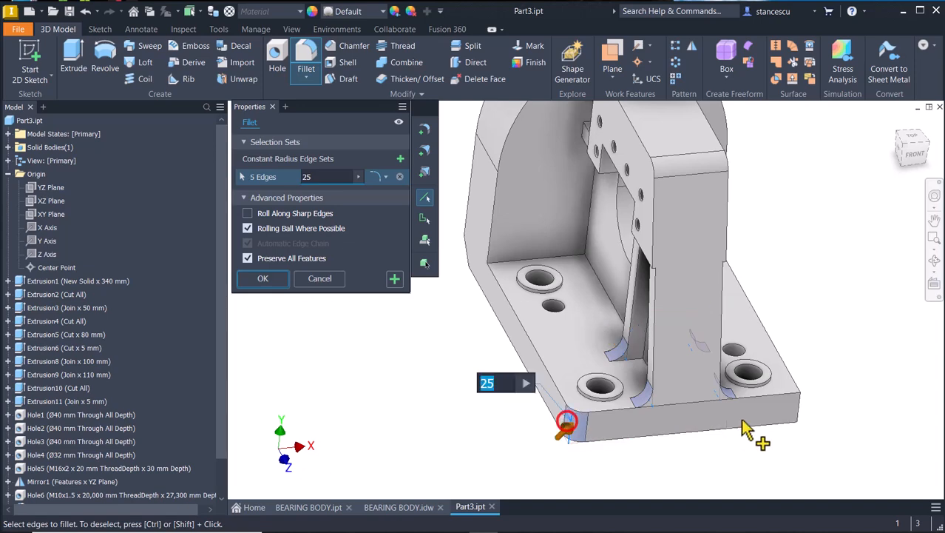
click(801, 411)
Add the inner edges of the arched end wall on both sides of the body and complete the 25 mm fillet
shift+middle_drag(802, 409, 473, 331)
click(783, 314)
click(474, 339)
click(466, 334)
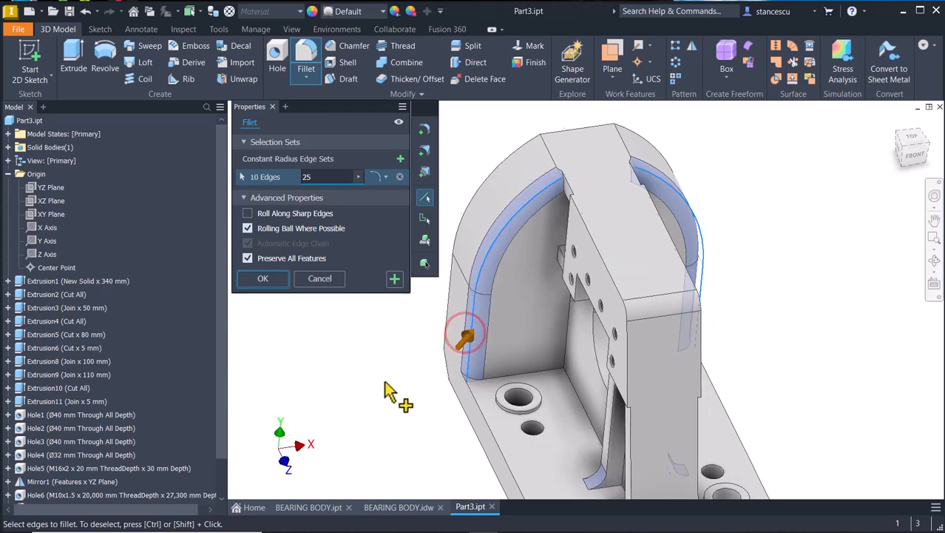
click(258, 280)
key(F6)
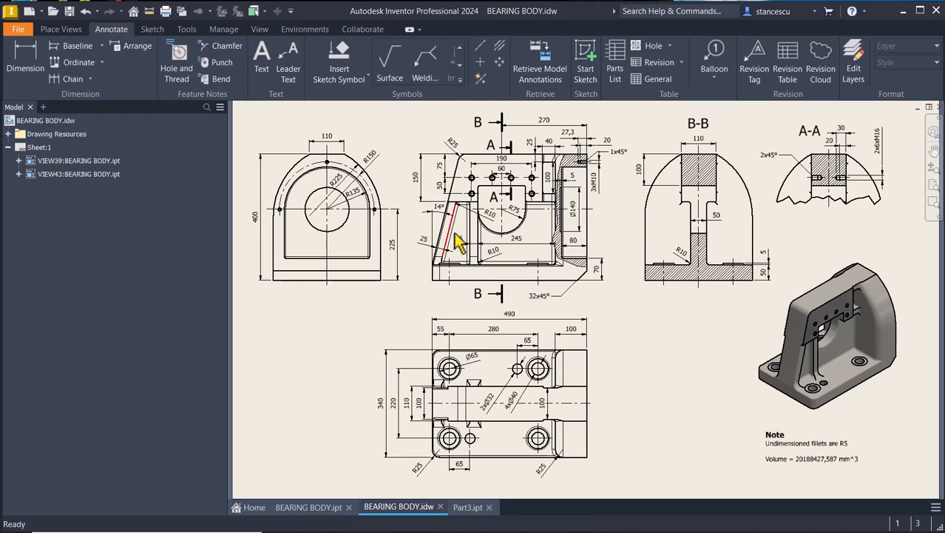
Check the R10 callouts in the drawing, then start a 10 mm fillet in Part3 on the four web-to-base edges on both sides
scroll(448, 211, up, 3)
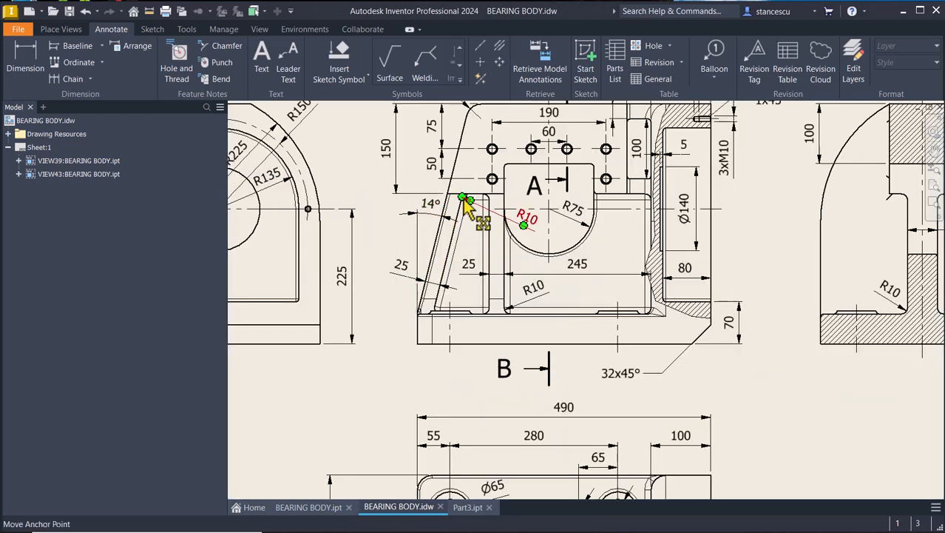
middle_drag(739, 291, 527, 275)
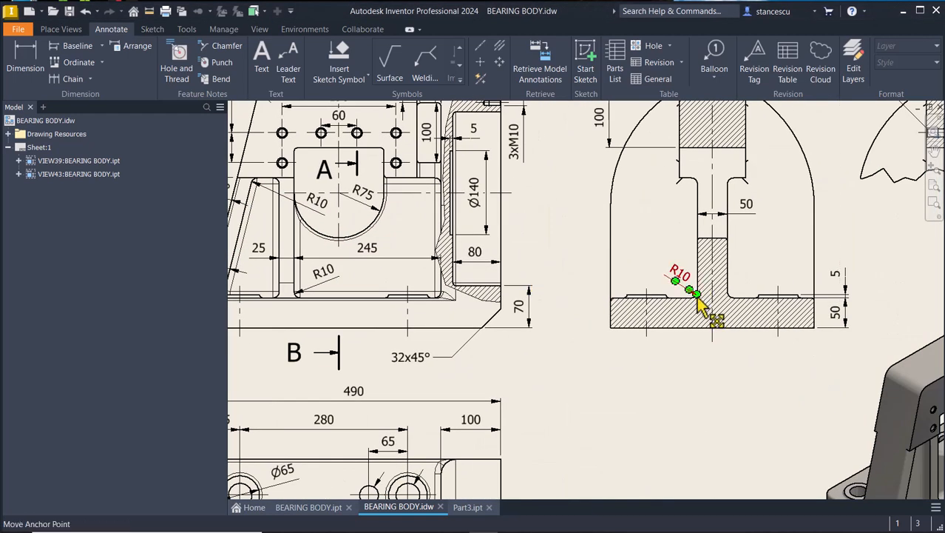
key(Num_Lock)
scroll(617, 357, down, 4)
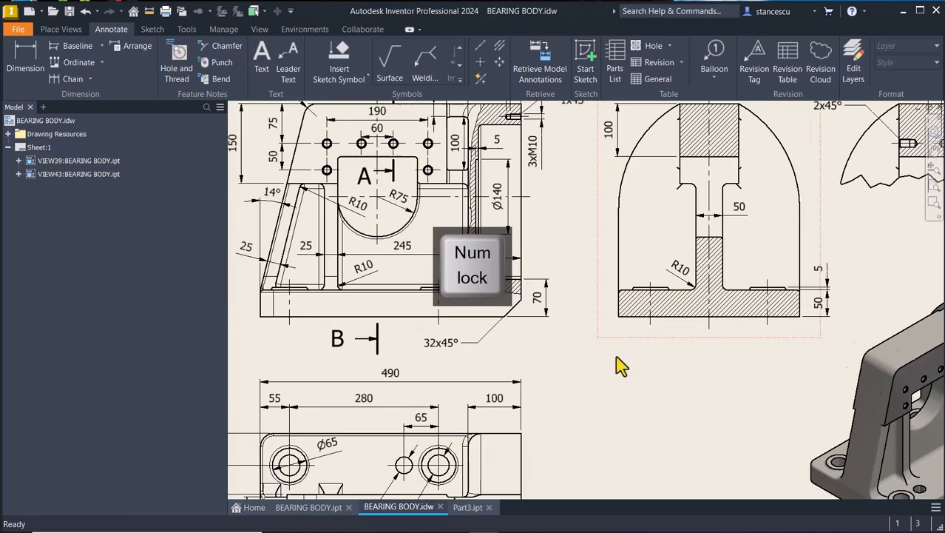
click(468, 507)
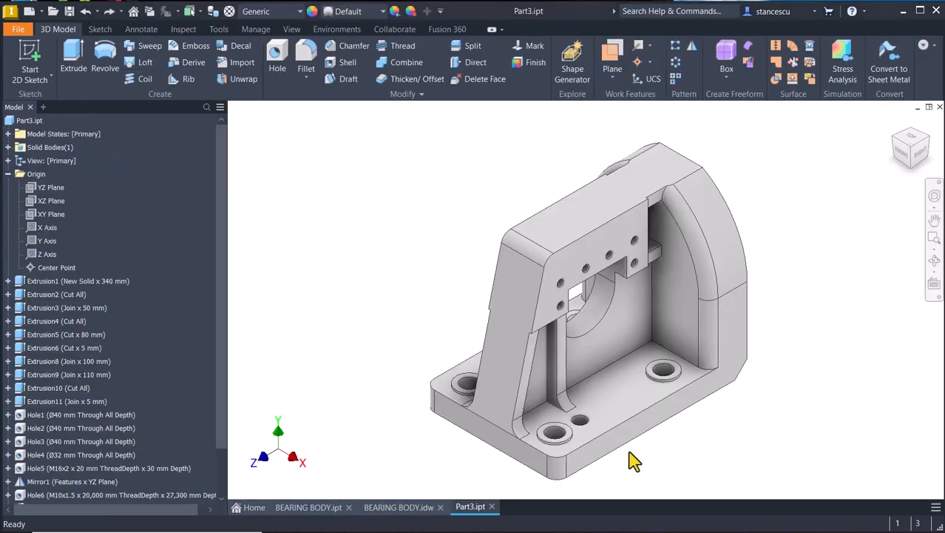
click(539, 408)
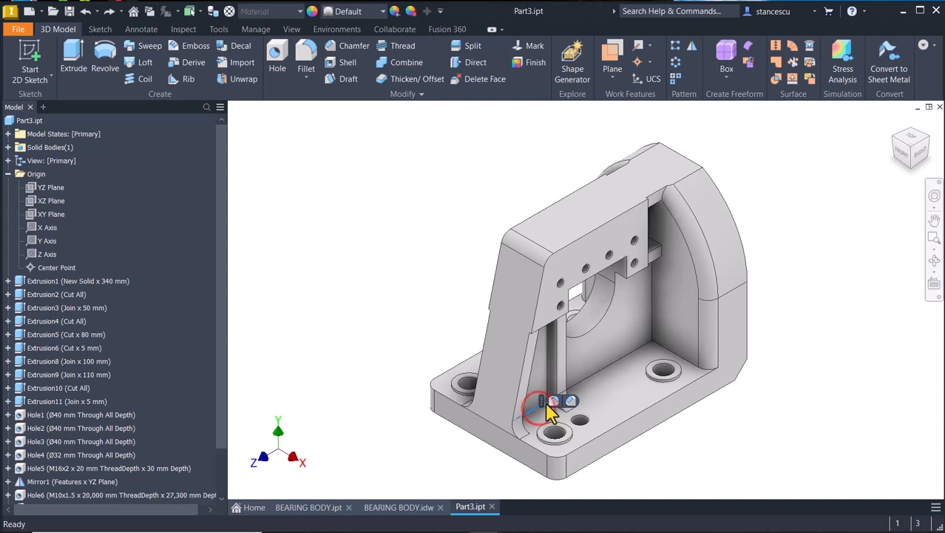
click(551, 402)
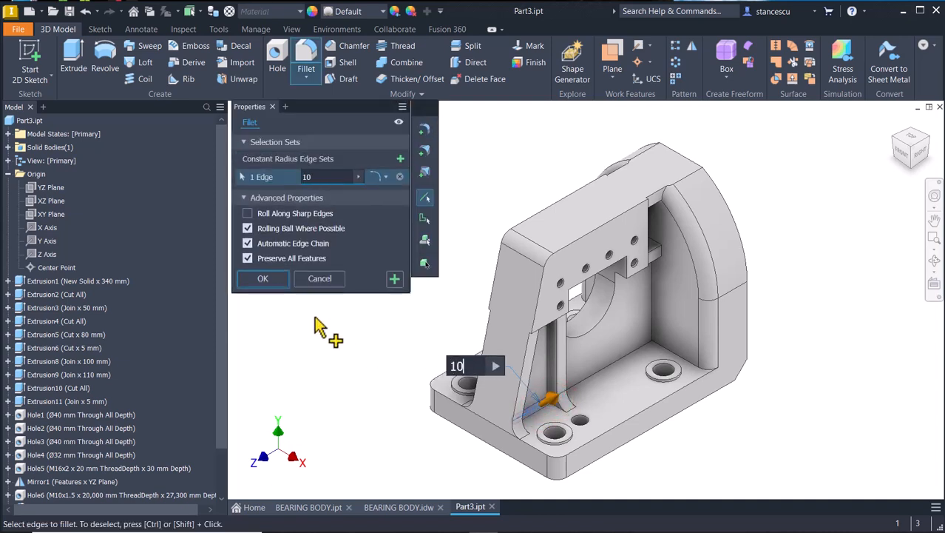
scroll(588, 377, up, 3)
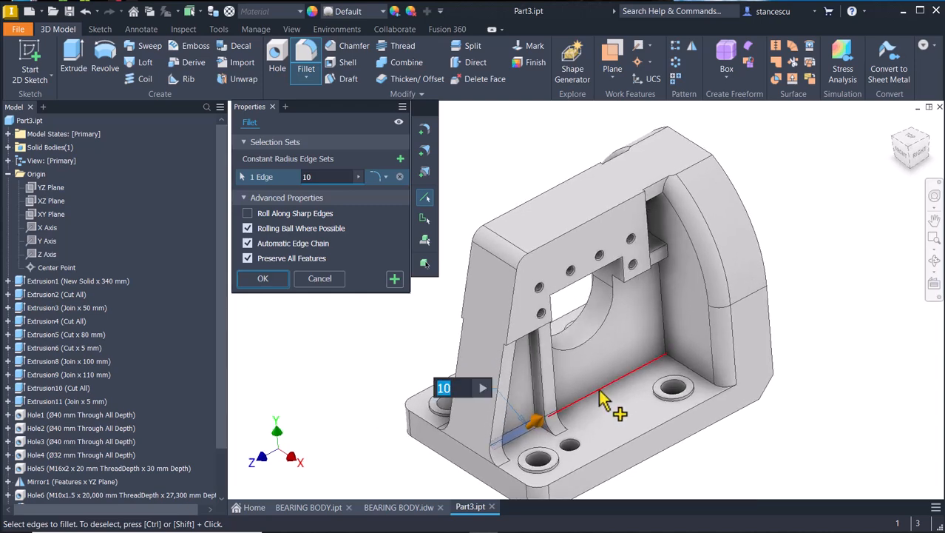
click(600, 390)
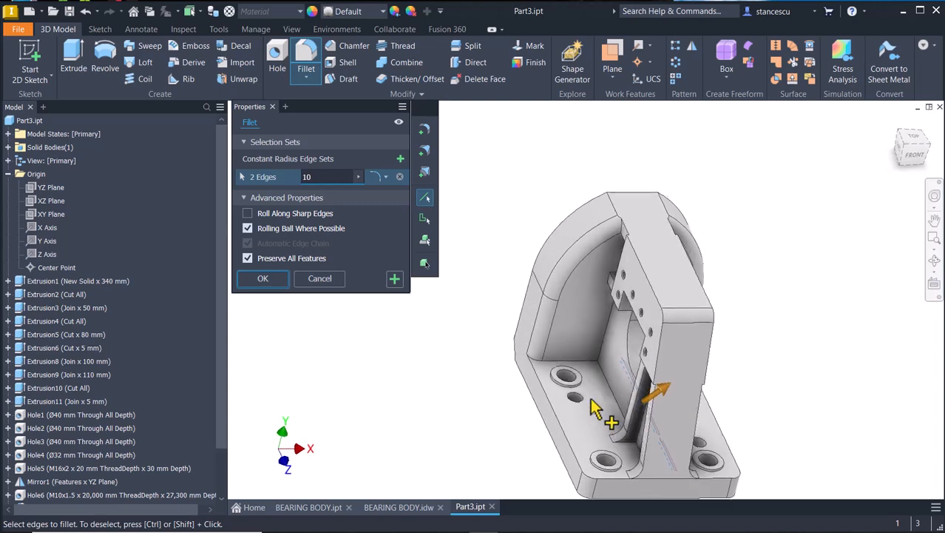
click(602, 395)
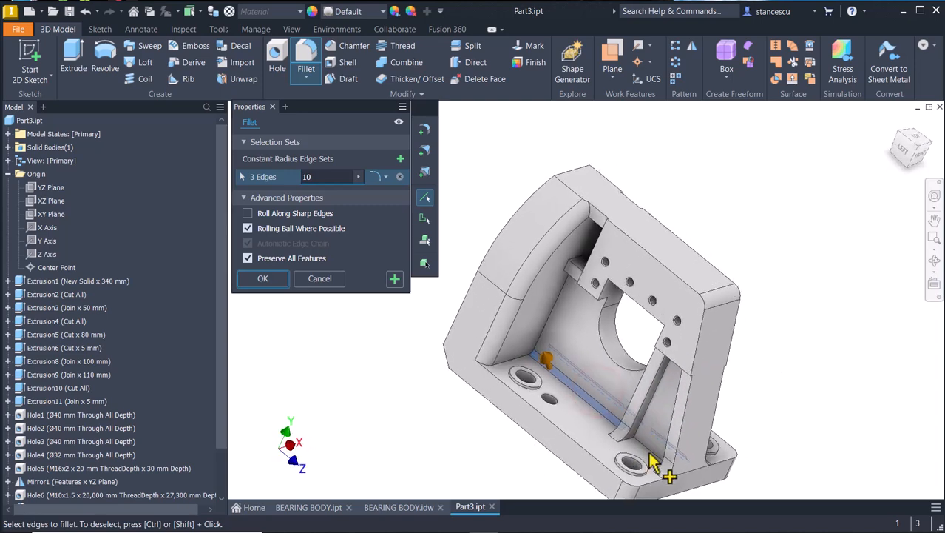
click(649, 450)
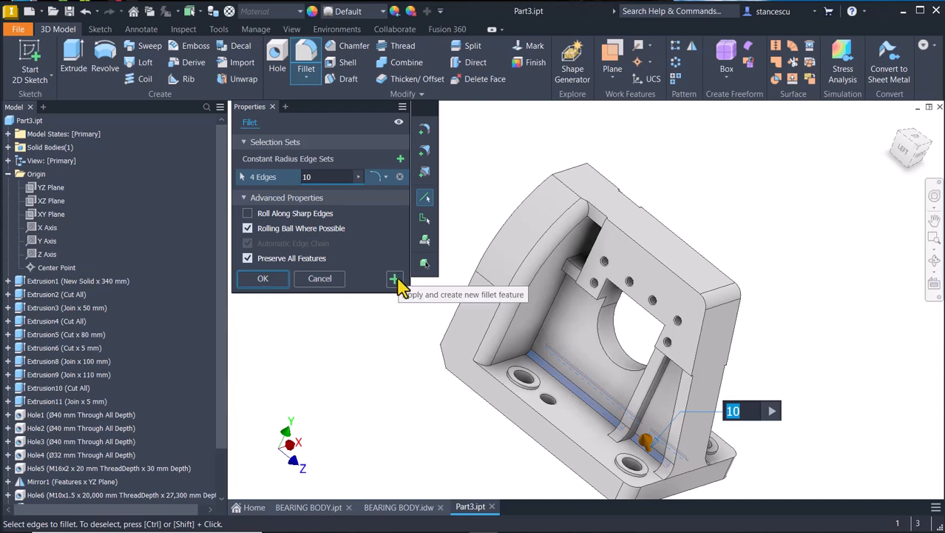
Add the short rib edges just below the upper block on both sides to the 10 mm fillet and apply it
shift+middle_drag(591, 385, 617, 437)
scroll(624, 435, up, 5)
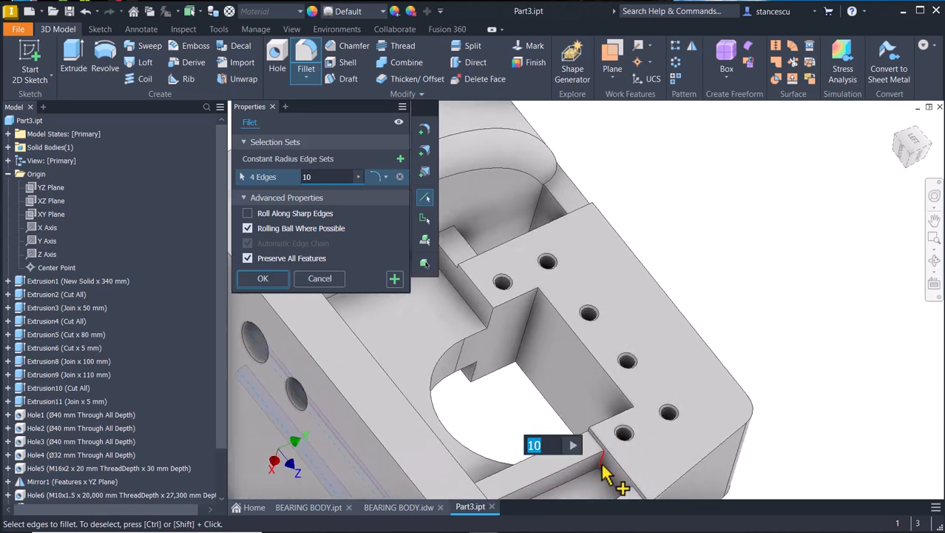
click(603, 467)
shift+middle_drag(602, 467, 564, 411)
shift+middle_drag(556, 444, 433, 407)
click(749, 465)
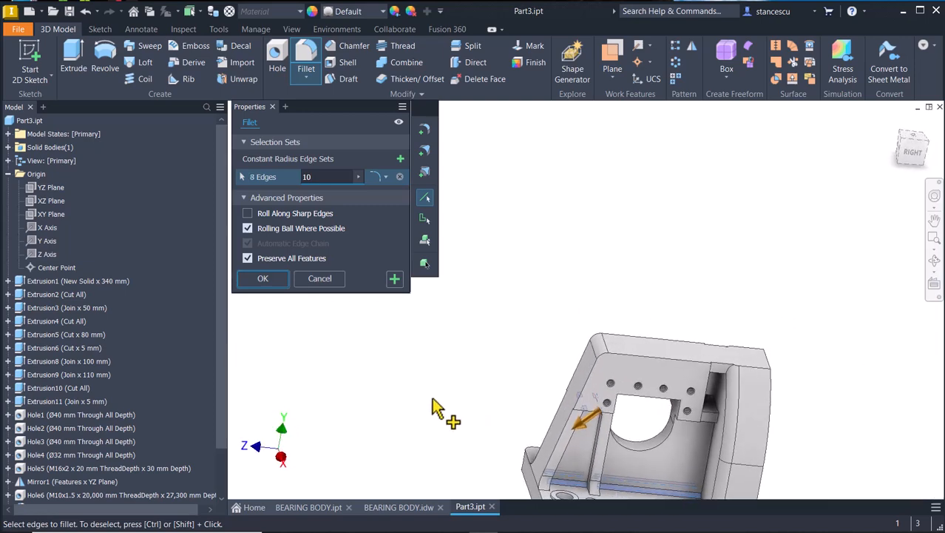
click(394, 279)
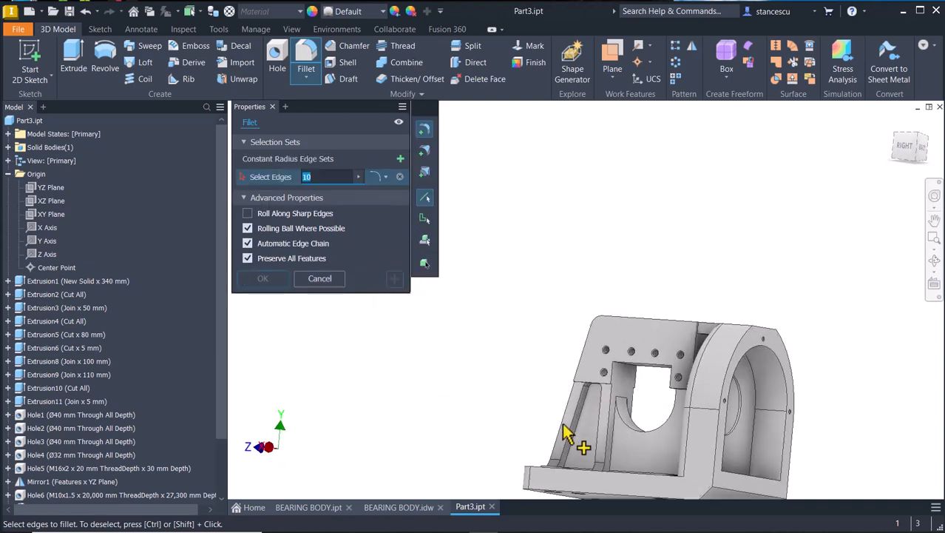
Start another 10 mm fillet on the edges of the tapered pockets between rib and sloped wall on both sides of the body
click(579, 439)
shift+middle_drag(579, 439, 456, 451)
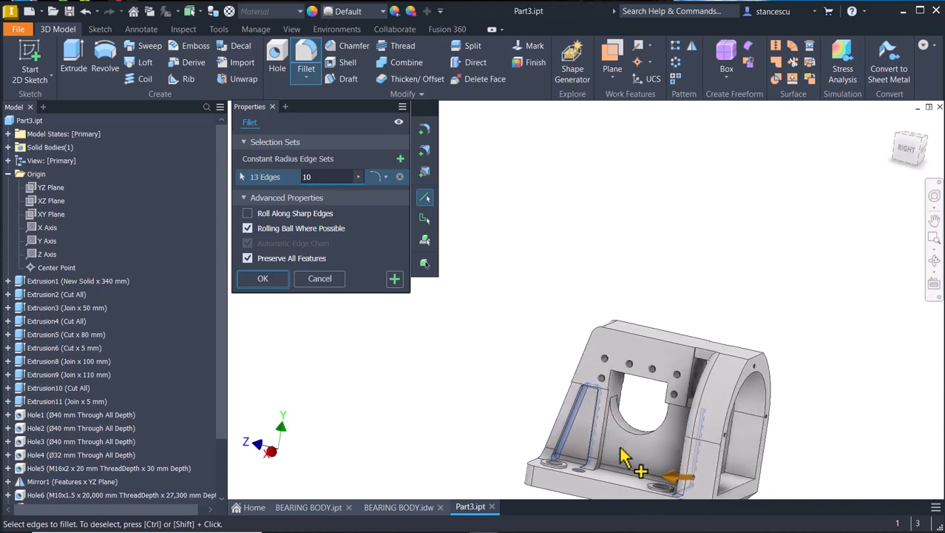
scroll(600, 484, up, 2)
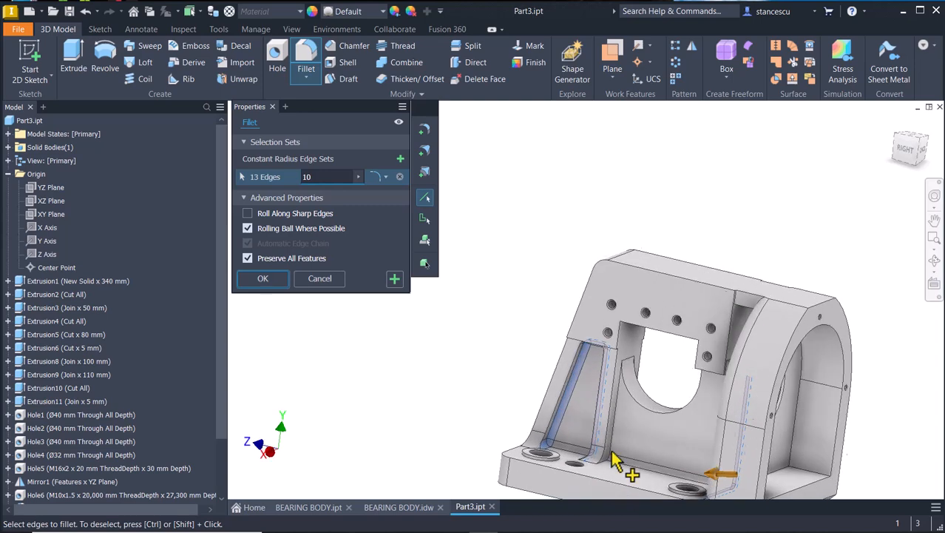
shift+middle_drag(469, 484, 497, 334)
click(705, 297)
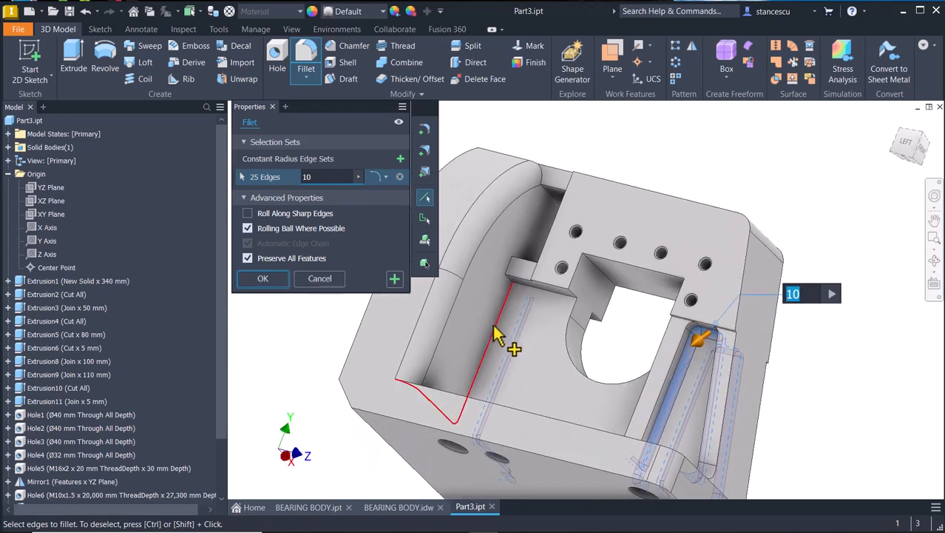
Add the web-to-end-wall edges and the edges under the small ledges on both sides, and apply the 10 mm fillet
click(497, 380)
shift+middle_drag(497, 381, 534, 296)
click(629, 370)
scroll(727, 390, up, 3)
click(747, 378)
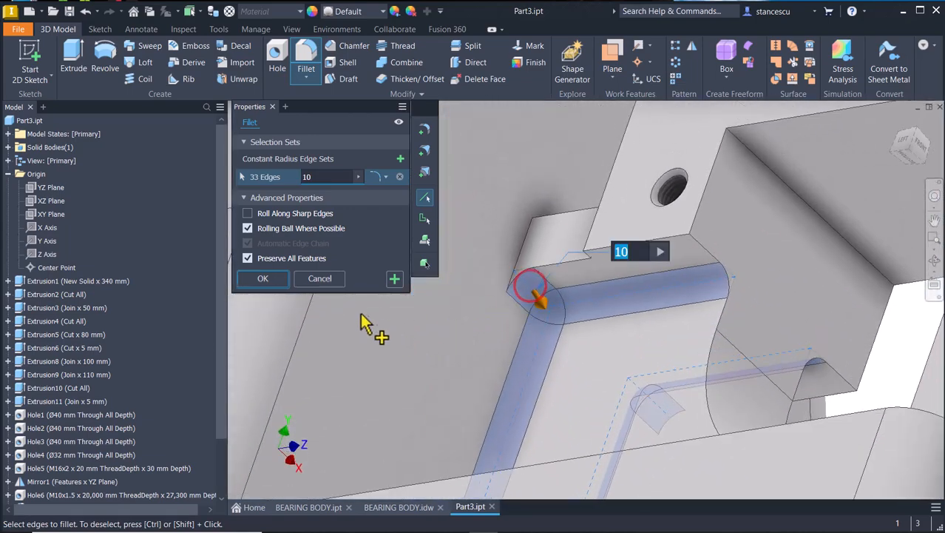
click(394, 279)
Start a 5 mm fillet on the bottom edges of the four raised bosses around the mounting holes
shift+middle_drag(401, 337, 432, 369)
scroll(408, 375, down, 5)
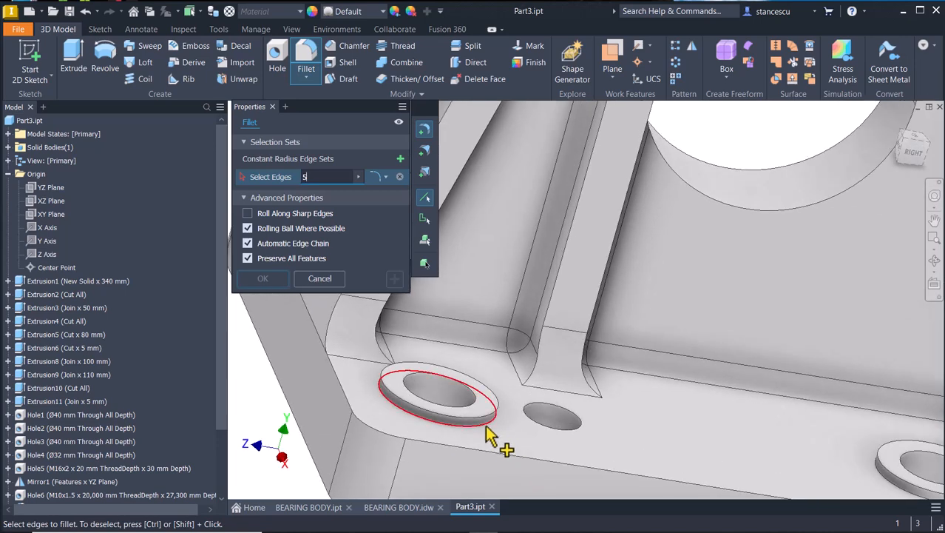
click(488, 432)
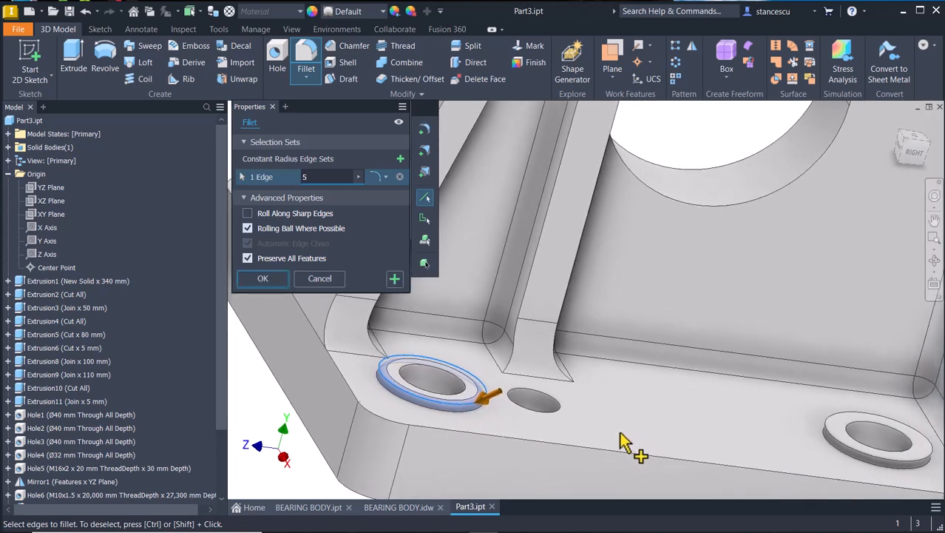
ctrl+click(500, 396)
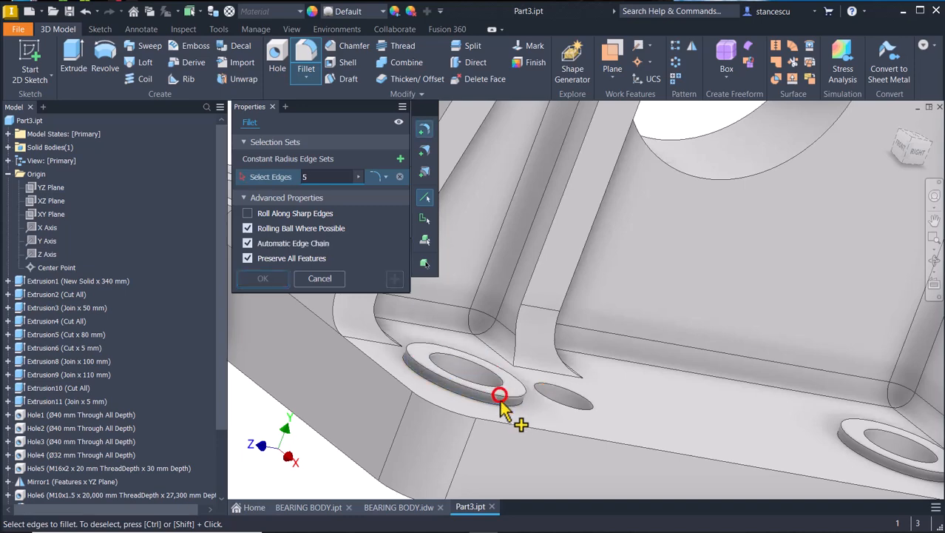
click(510, 403)
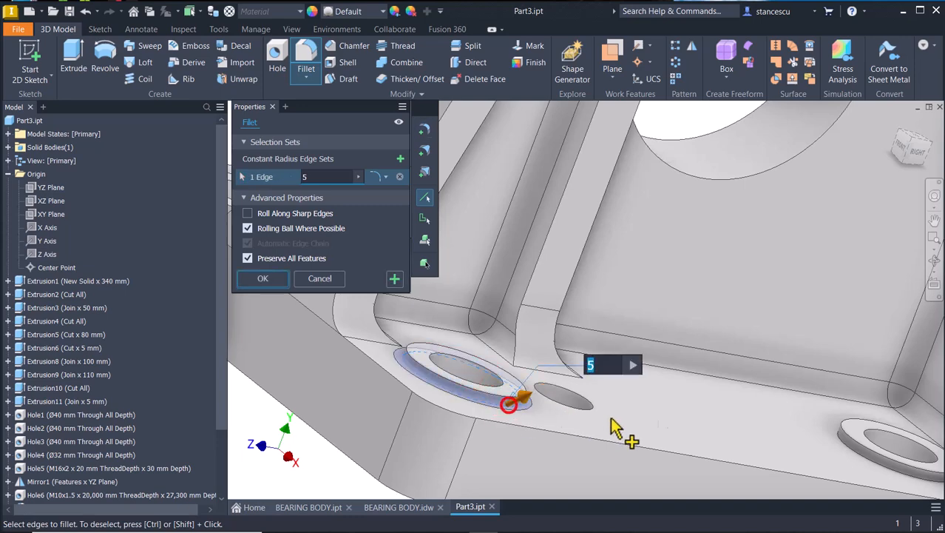
click(876, 464)
shift+middle_drag(760, 460, 449, 450)
click(514, 487)
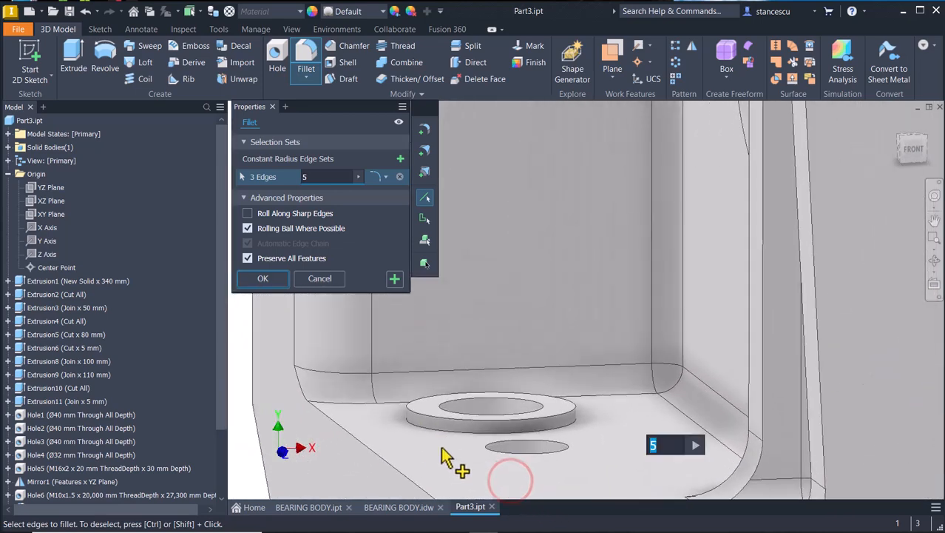
click(437, 432)
Add the arched opening's edges on both web faces and the block-to-end-wall edges to the 5 mm fillet
shift+middle_drag(457, 453, 740, 433)
click(737, 426)
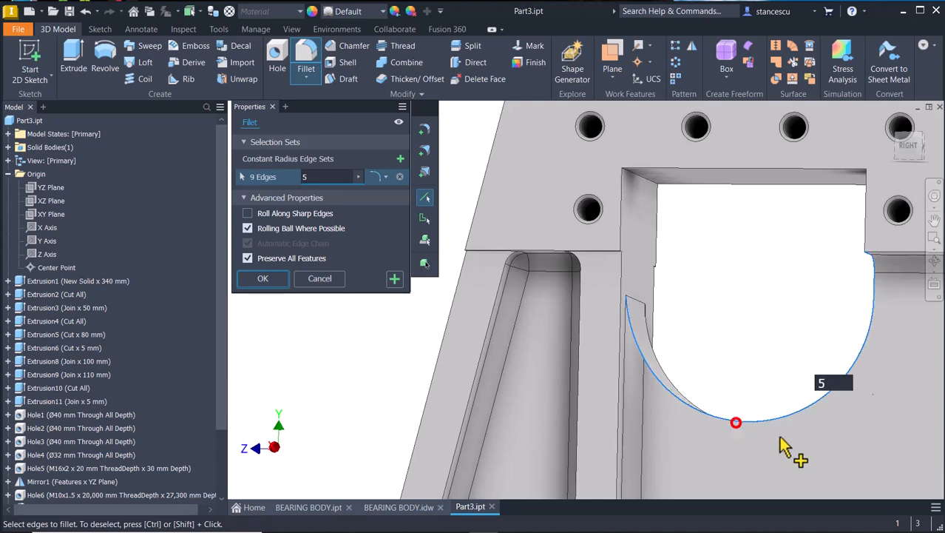
shift+middle_drag(823, 469, 605, 425)
click(820, 477)
click(834, 420)
click(880, 220)
click(839, 296)
Add the remaining short corner edges where the upper block meets the arched end wall, and complete the 5 mm fillet
scroll(781, 418, down, 5)
scroll(614, 433, up, 6)
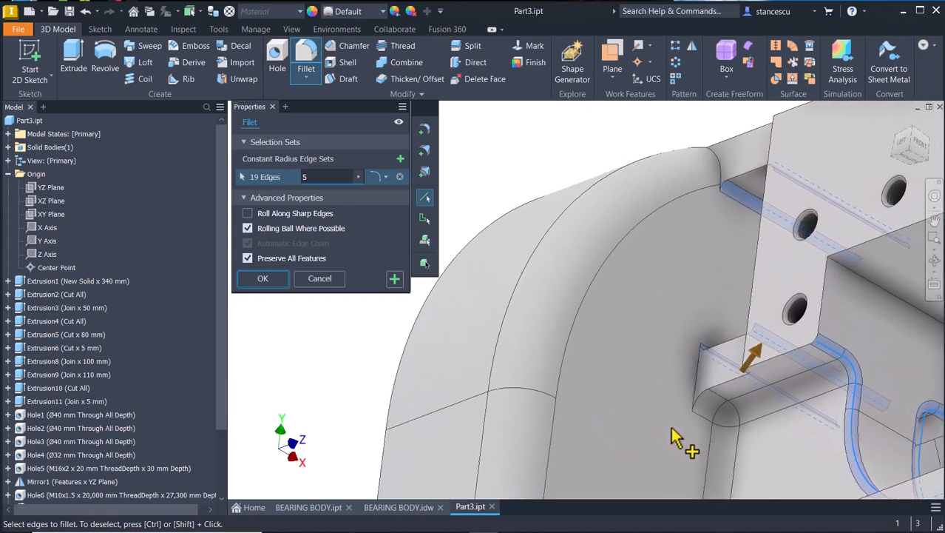
shift+middle_drag(699, 411, 566, 480)
click(856, 363)
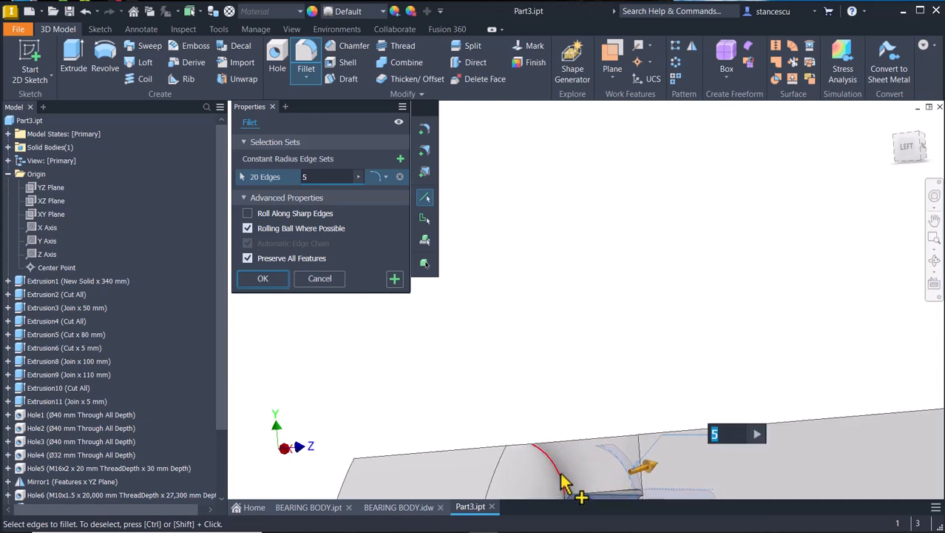
click(620, 431)
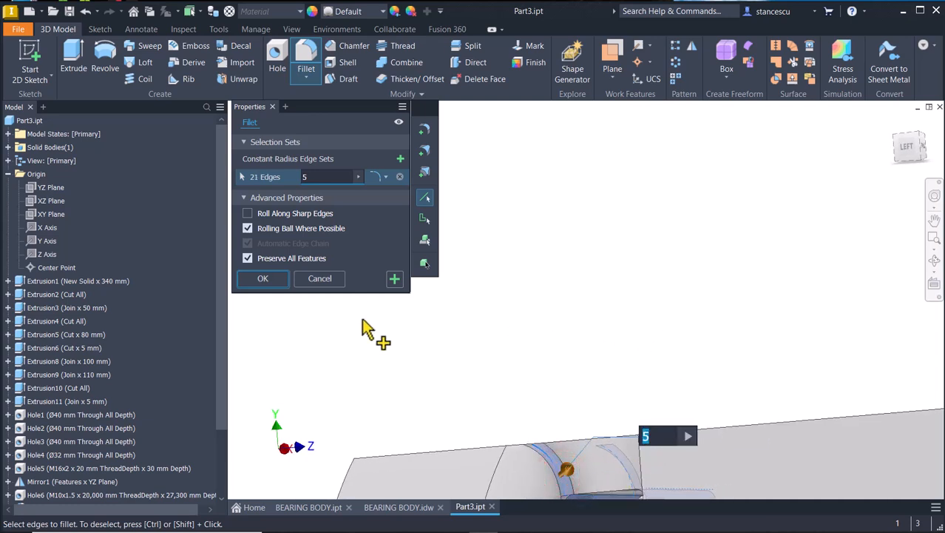
click(265, 281)
click(560, 310)
key(F6)
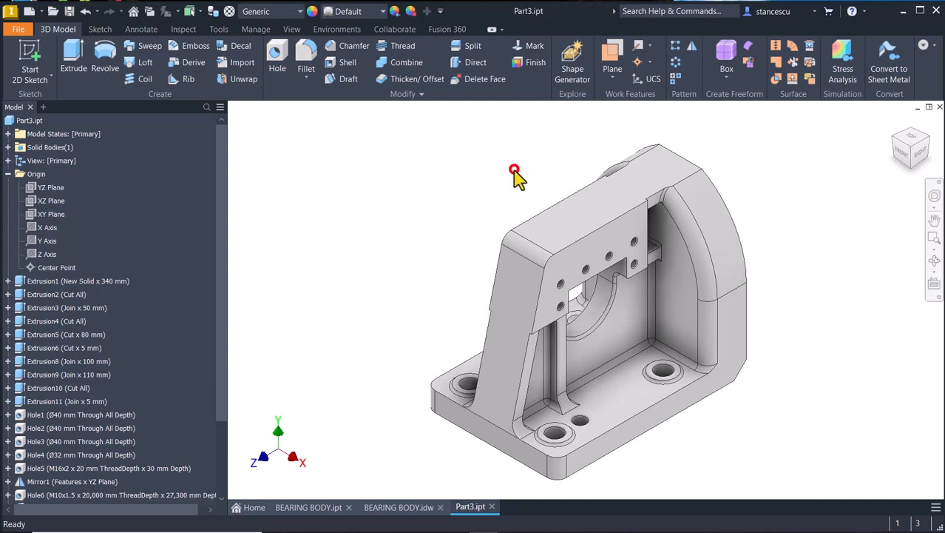
Apply a 5 mm fillet to the base plate's top outer edges on both sides and the end-wall recess's two lower corner edges
click(307, 56)
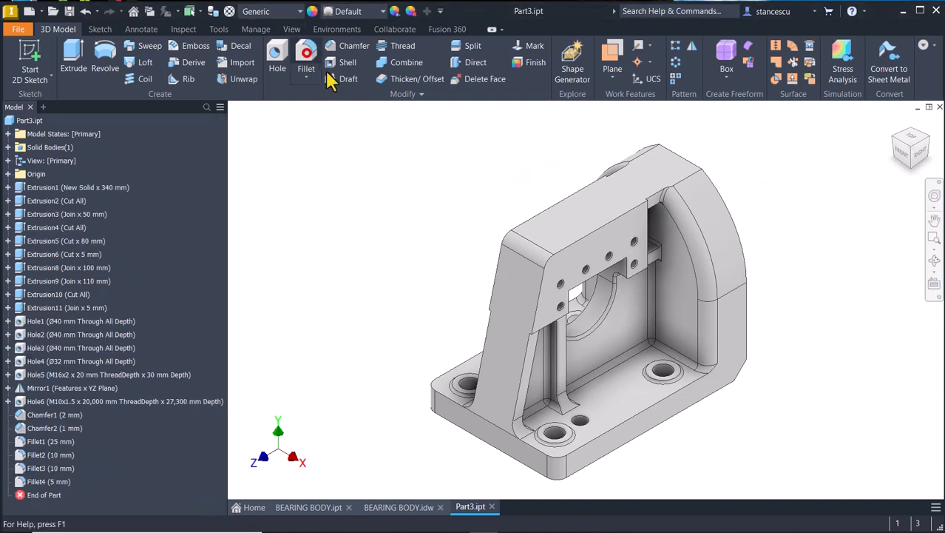
click(627, 421)
shift+middle_drag(430, 439, 492, 423)
click(494, 418)
shift+middle_drag(416, 424, 543, 473)
click(773, 401)
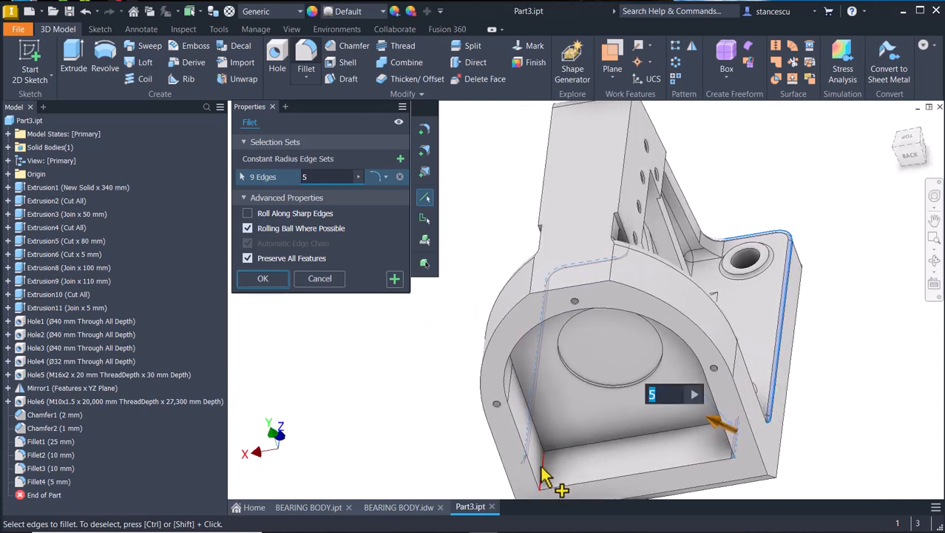
click(544, 480)
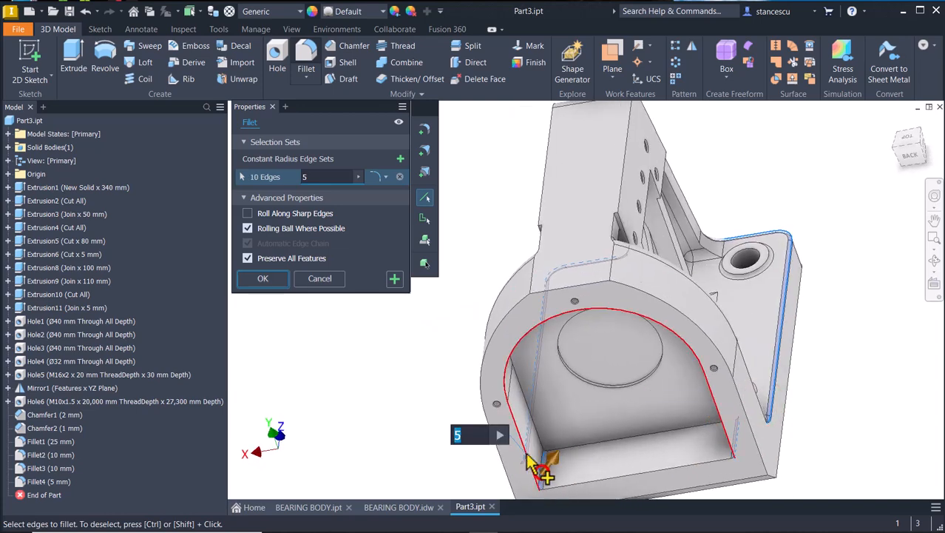
click(396, 279)
Fillet the inner edge loop at the back face of the arched end-wall recess with a 5 mm radius
shift+middle_drag(596, 413, 530, 429)
click(537, 438)
shift+middle_drag(489, 455, 393, 373)
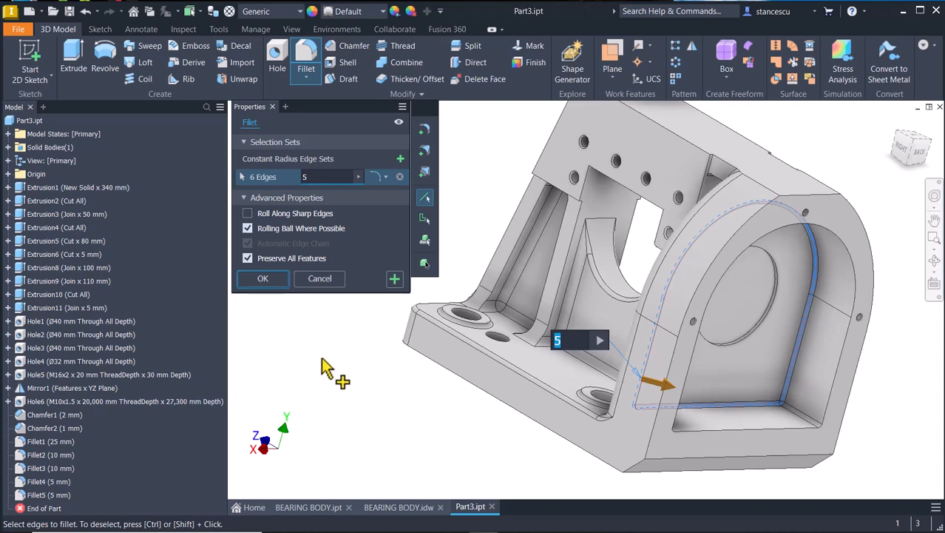
click(263, 278)
key(Num_Lock)
shift+middle_drag(431, 399, 379, 431)
key(F6)
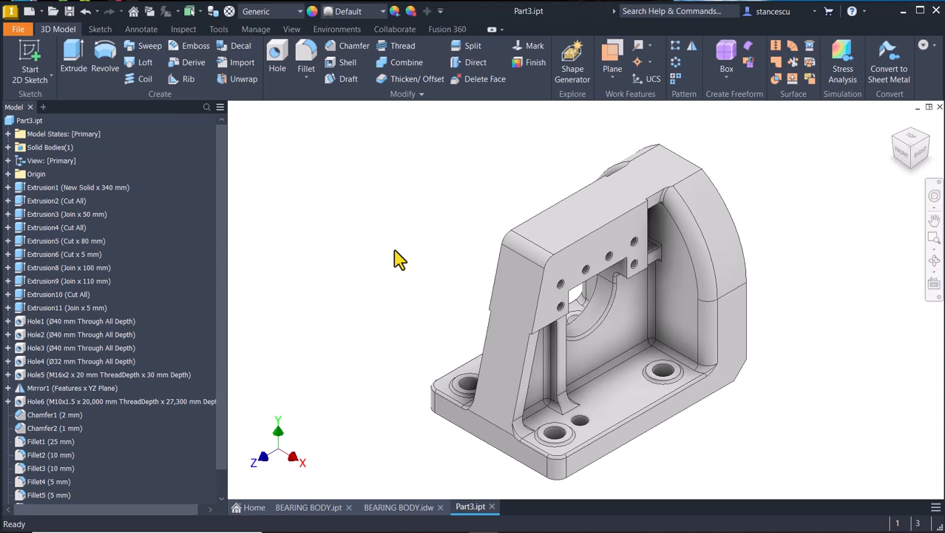
Update the physical properties of Part3 in its iProperties and copy the volume value
right_click(31, 121)
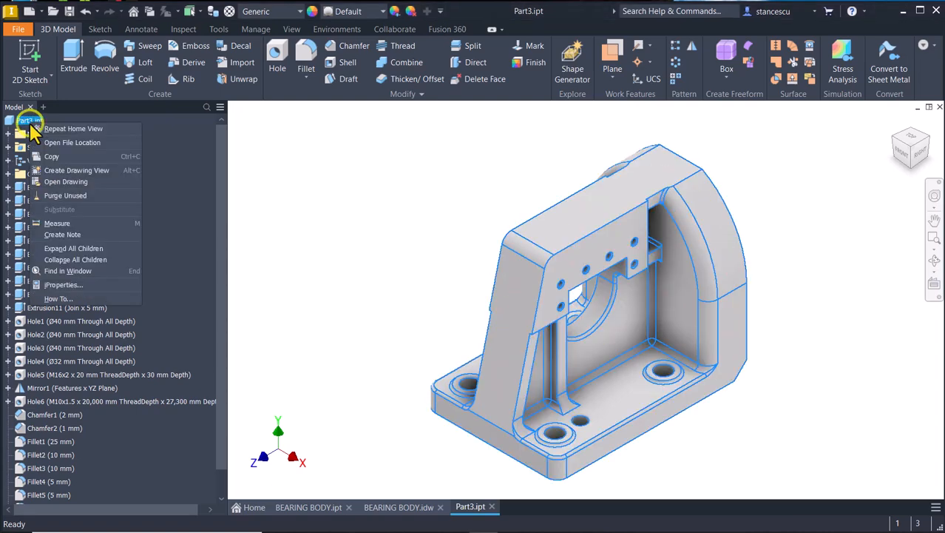
click(65, 284)
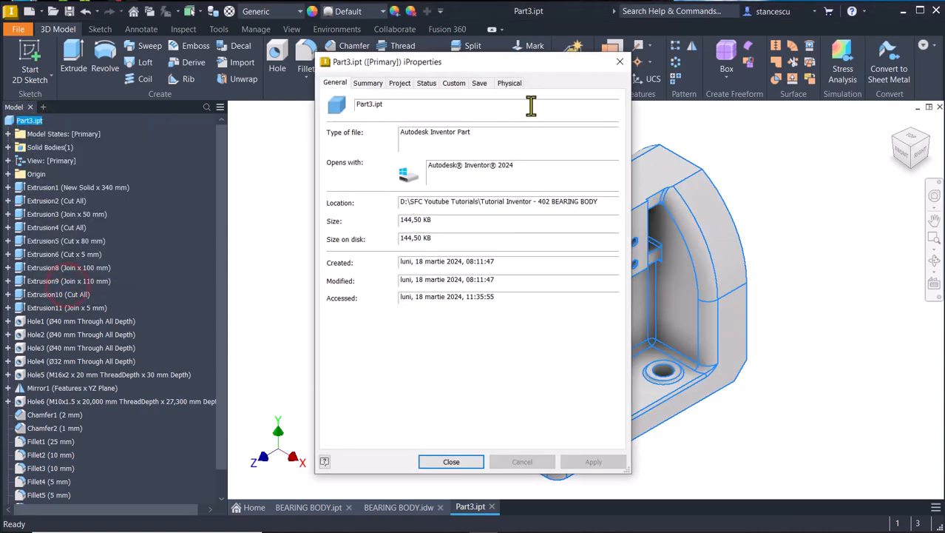
click(517, 85)
click(576, 115)
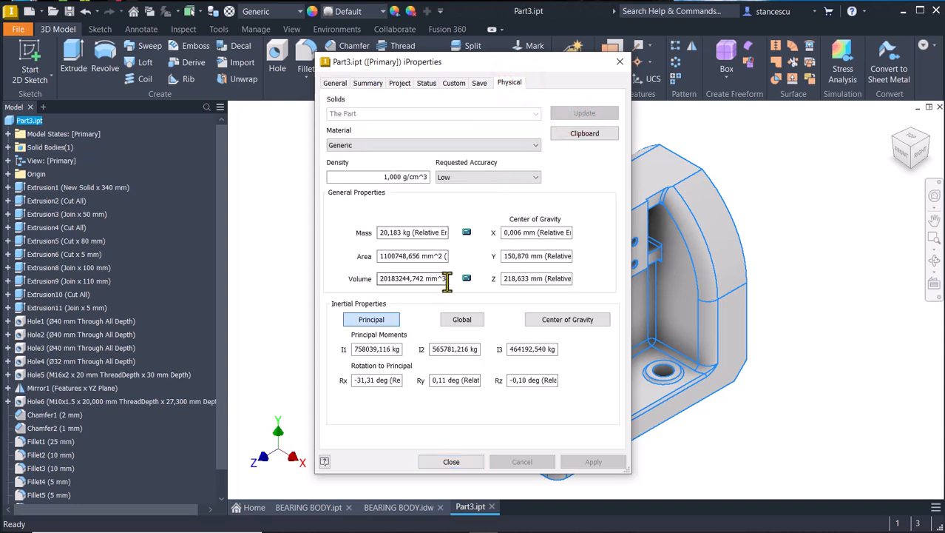
drag(443, 278, 337, 278)
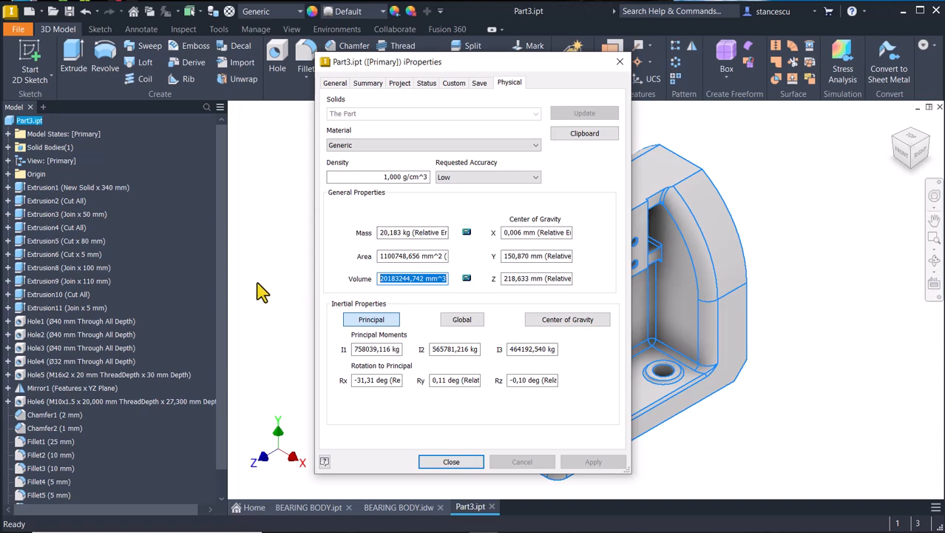
key(ctrl+c)
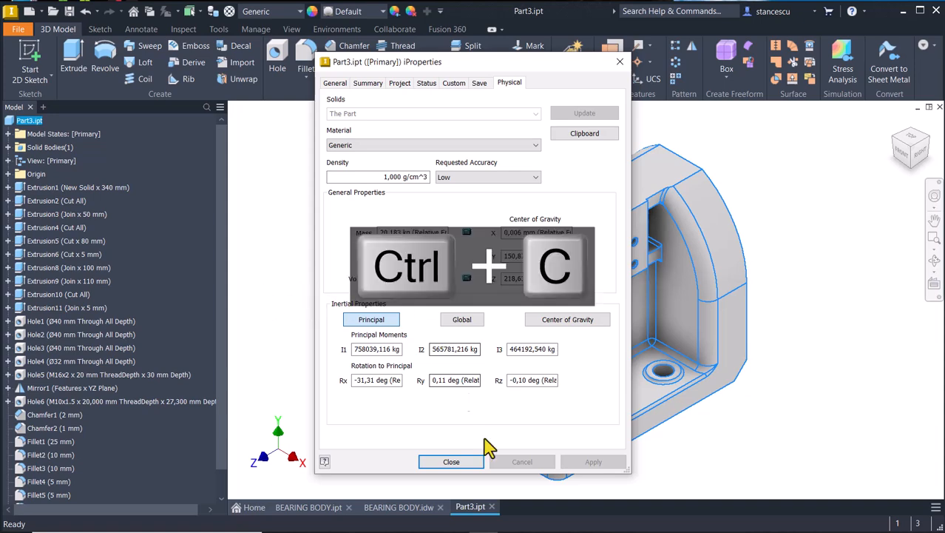
click(457, 462)
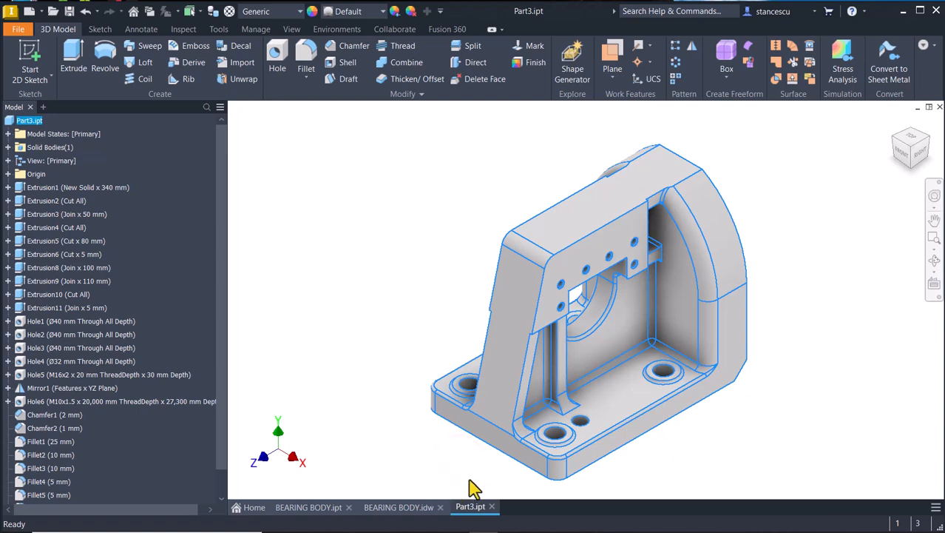
Paste the copied volume on a new line of the BEARING BODY.idw note and indent it beneath the original volume value
click(403, 507)
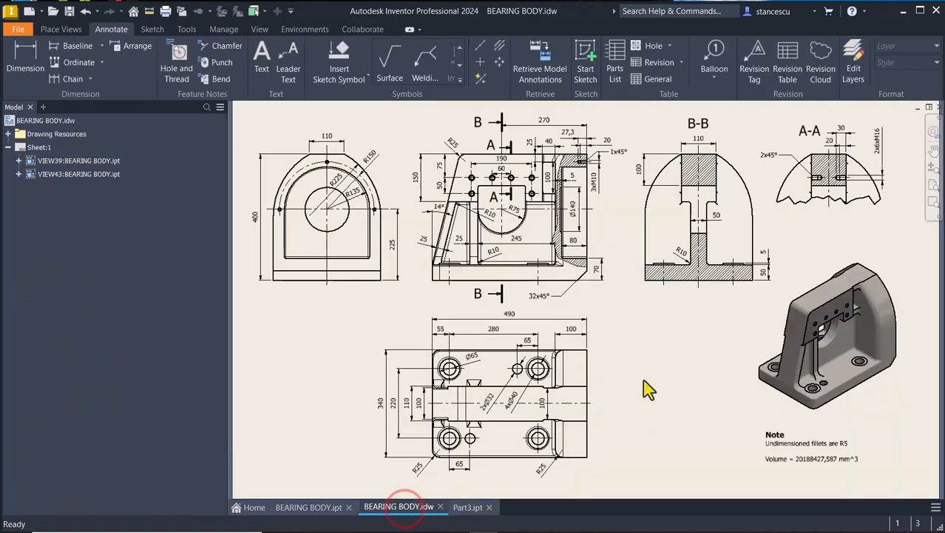
click(814, 460)
double_click(812, 459)
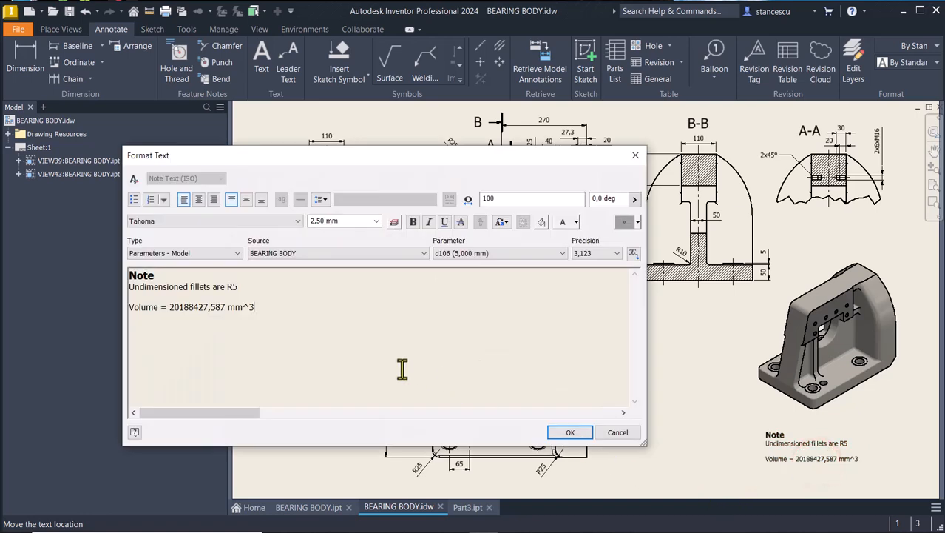
key(Return)
key(ctrl+v)
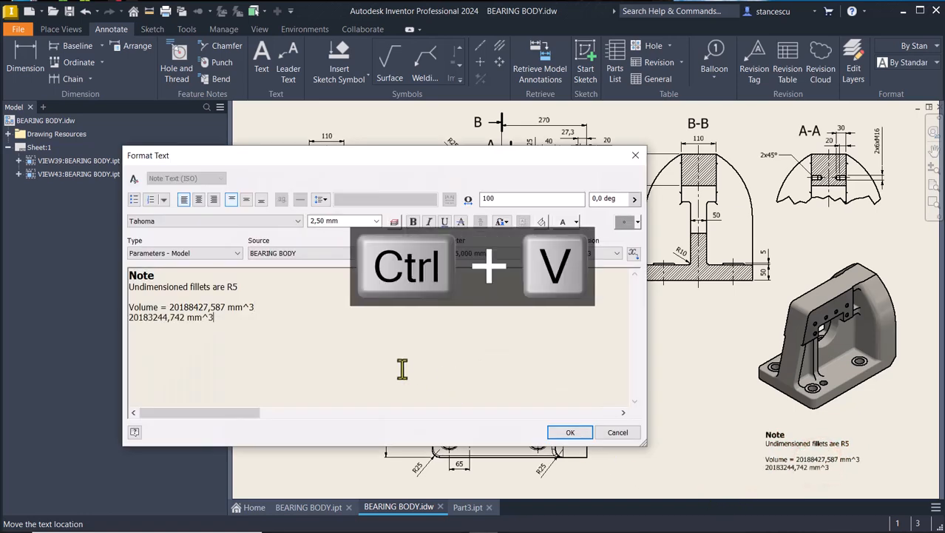
key(Home)
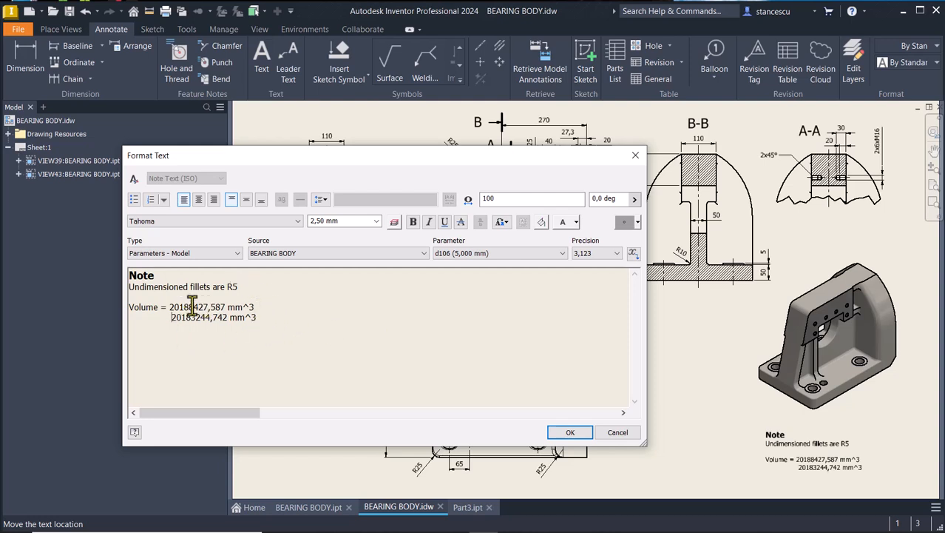
Remove the original volume value from the BEARING BODY.idw note, leaving Volume = 20183244,742 mm^3, and accept the edited text
click(169, 306)
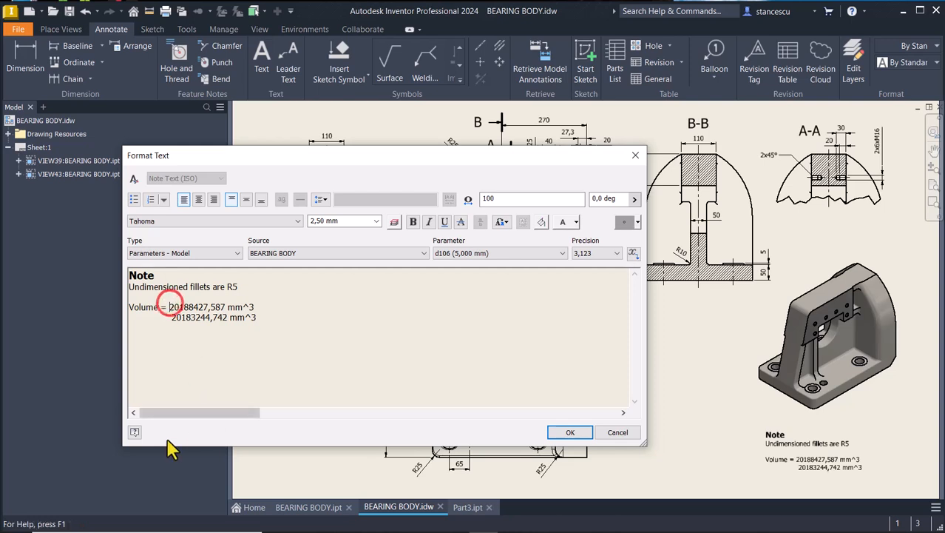
key(shift+End)
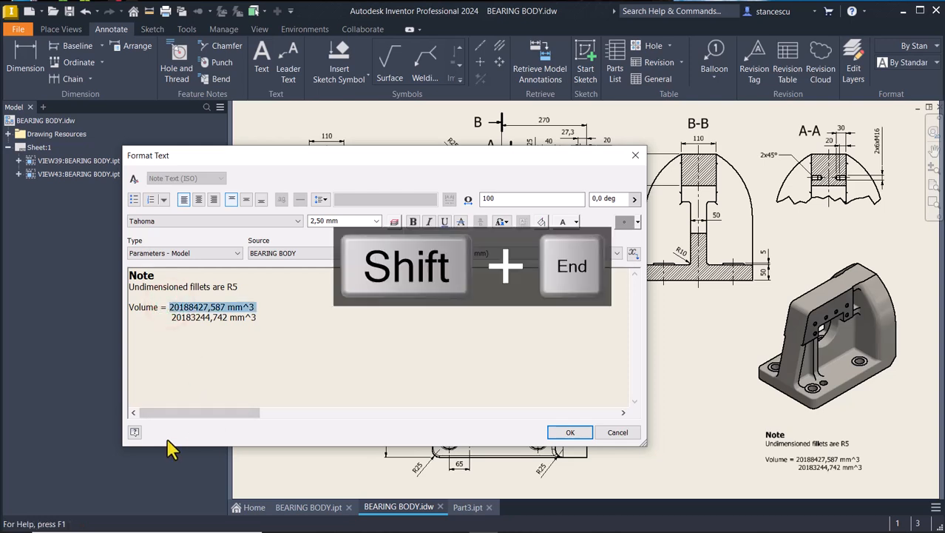
key(shift+Right)
key(ctrl+shift+Right)
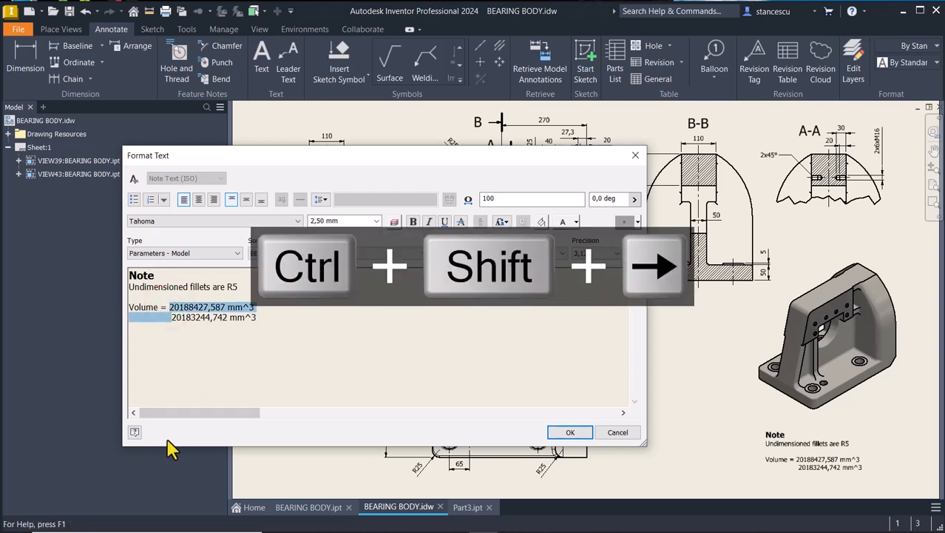
key(Delete)
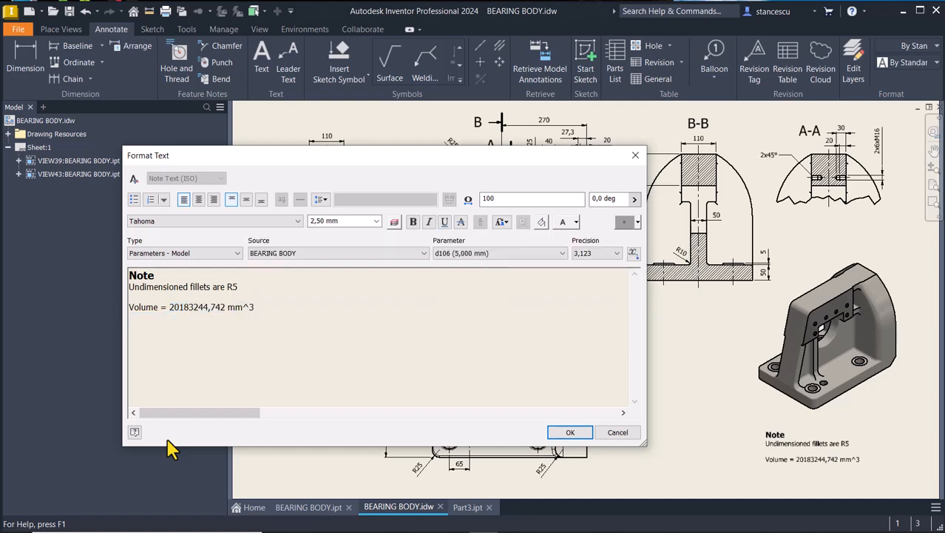
click(566, 433)
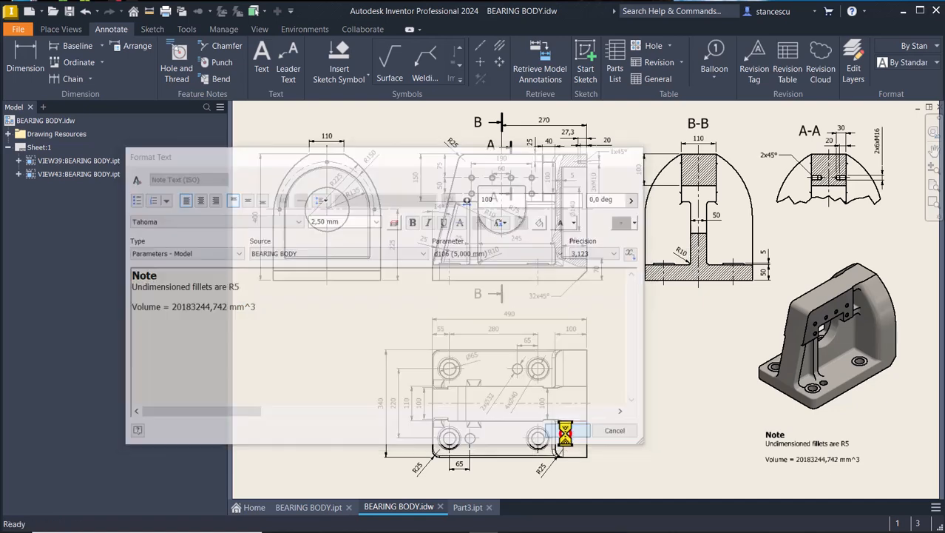
click(671, 355)
Assign the Steel, Cast material to Part3 and set its appearance to Steel - Cast
click(463, 507)
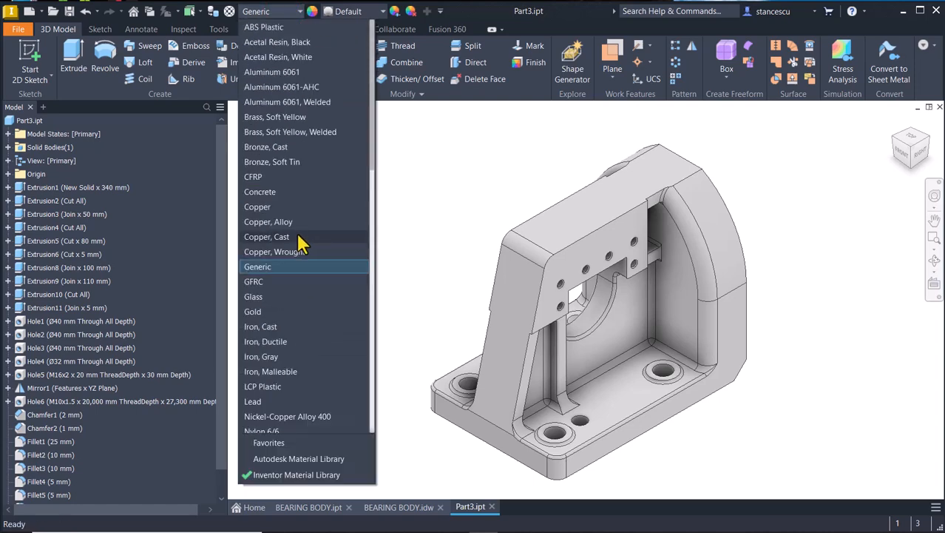
scroll(299, 241, down, 10)
click(281, 313)
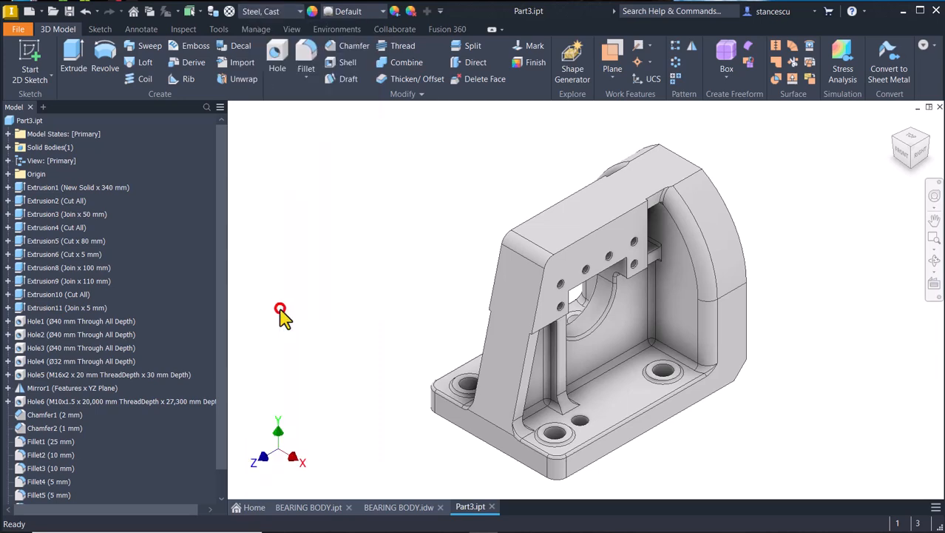
click(374, 14)
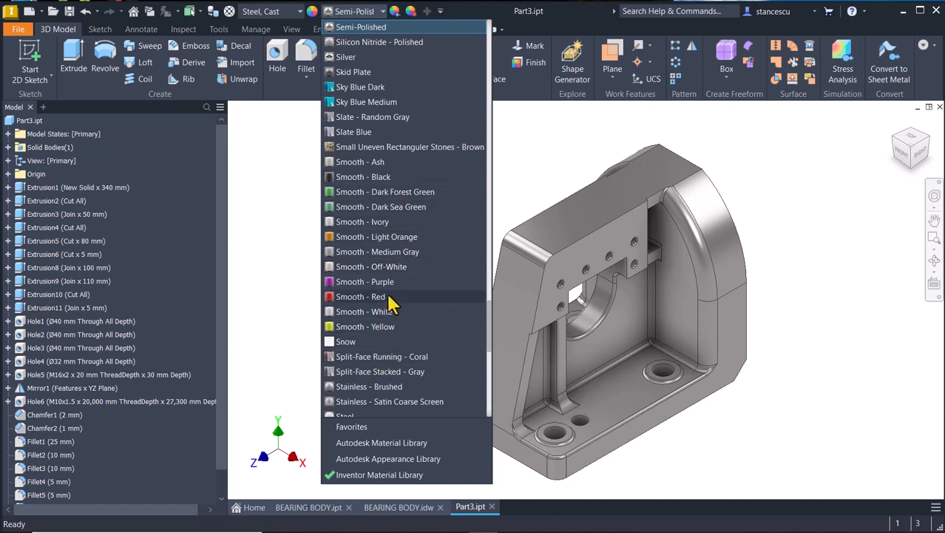
scroll(392, 296, down, 1)
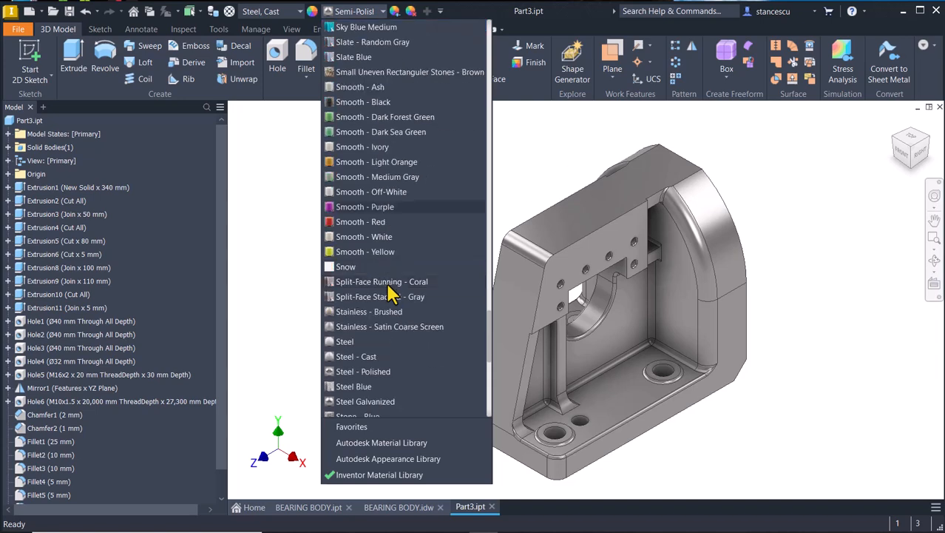
click(361, 353)
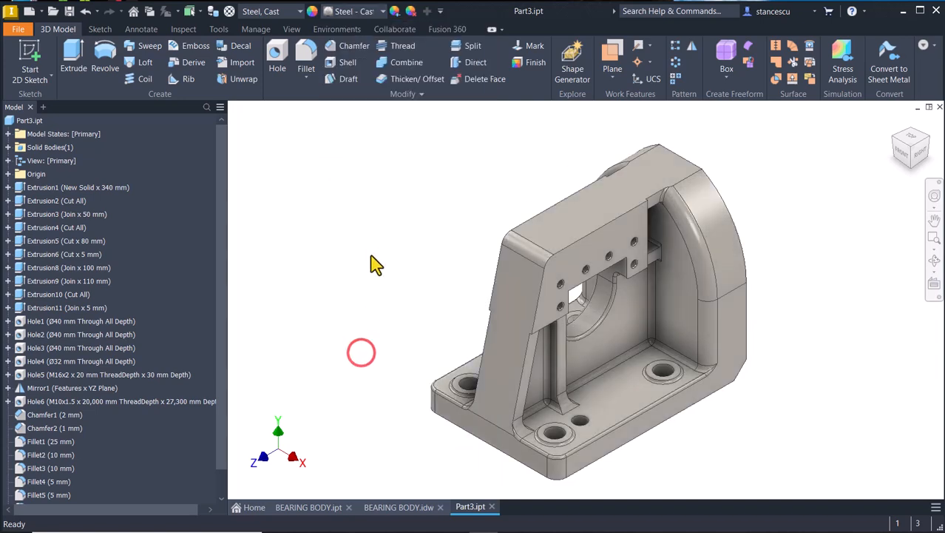
Apply a contrasting grey metal appearance to Part3's machined faces, including the threaded-hole side pads, the base underside and the end wall's outer face
scroll(429, 275, up, 7)
scroll(477, 266, up, 3)
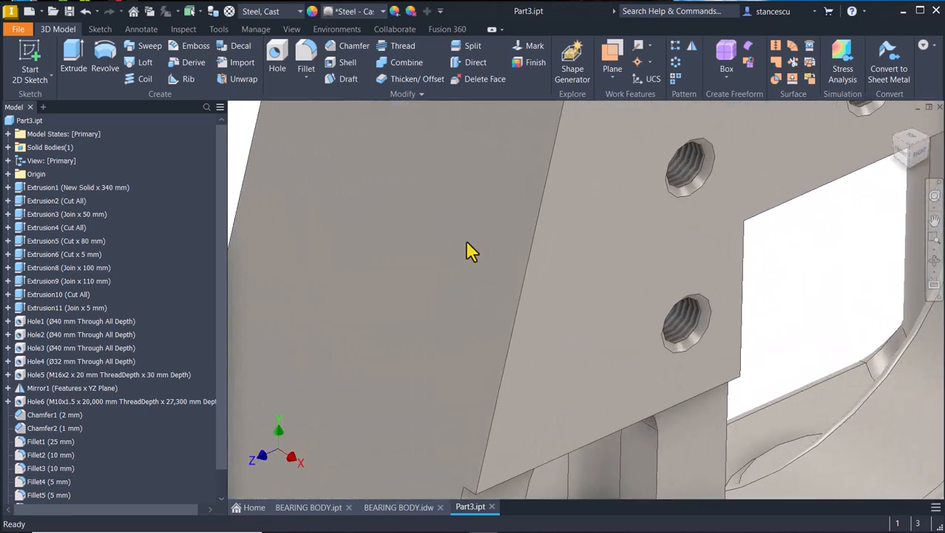
scroll(577, 248, down, 2)
key(F6)
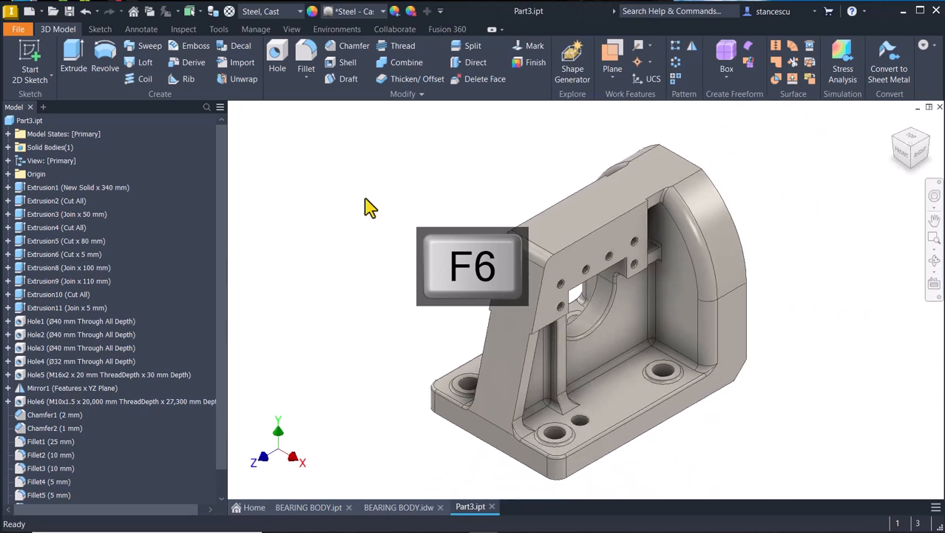
click(600, 246)
mouse_move(448, 294)
shift+middle_down()
mouse_move(387, 284)
mouse_move(447, 301)
shift+middle_up()
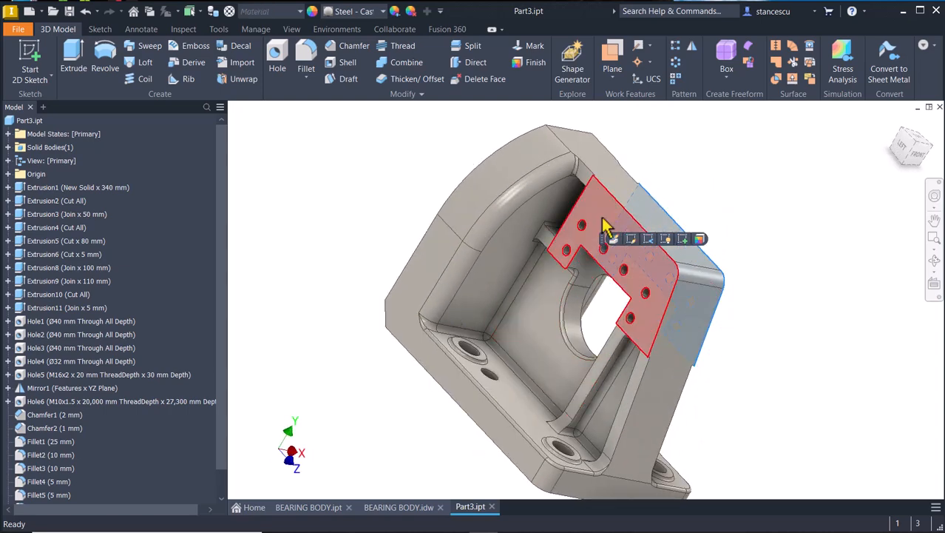
shift+middle_drag(527, 363, 476, 433)
shift+middle_drag(553, 398, 451, 381)
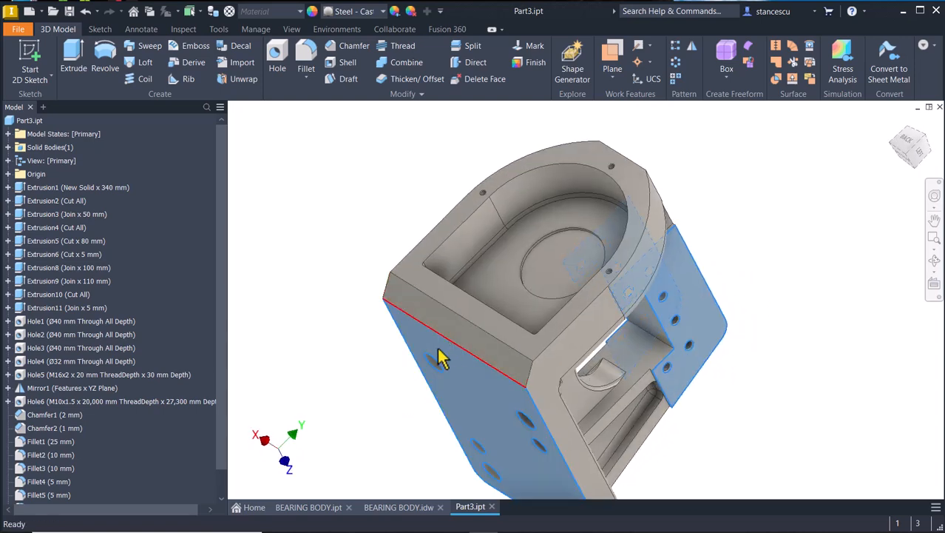
click(418, 275)
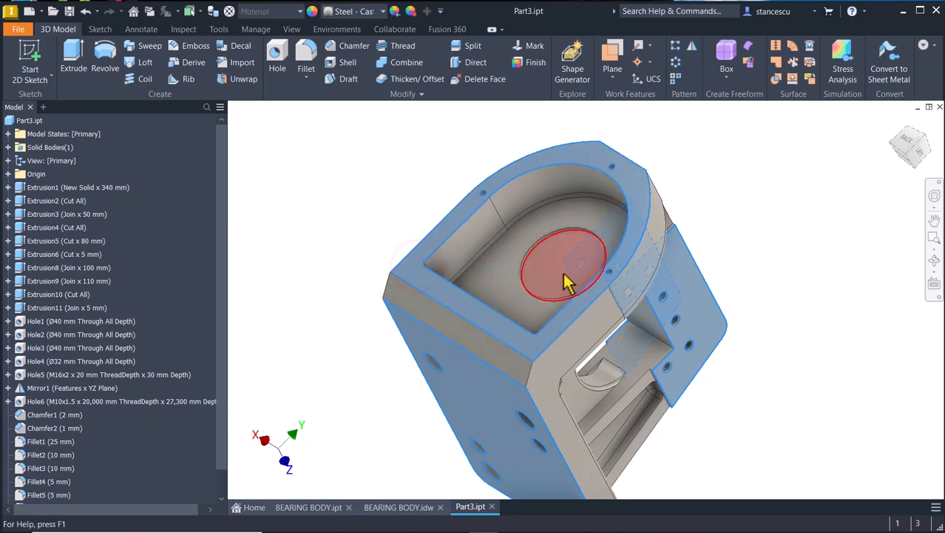
shift+middle_drag(460, 459, 614, 472)
scroll(613, 471, down, 2)
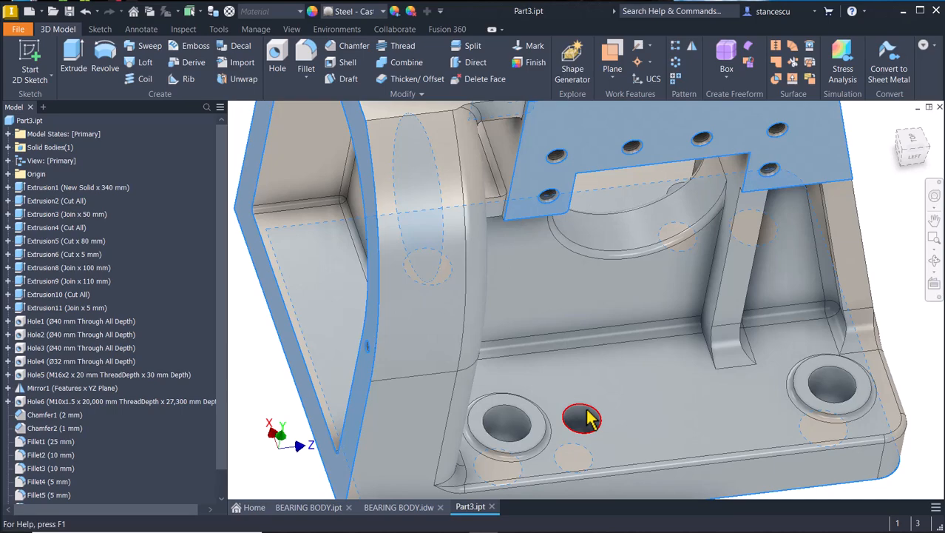
shift+middle_drag(742, 359, 756, 403)
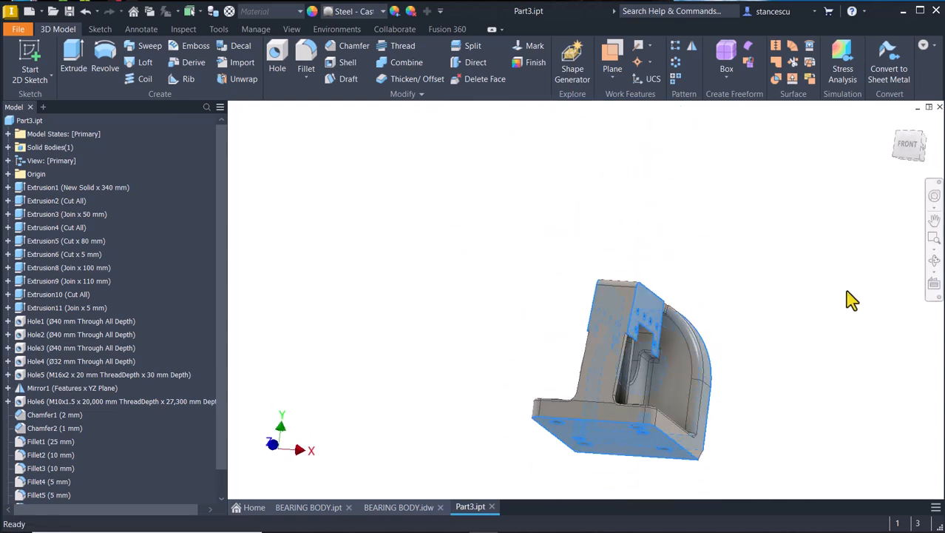
click(383, 12)
click(372, 39)
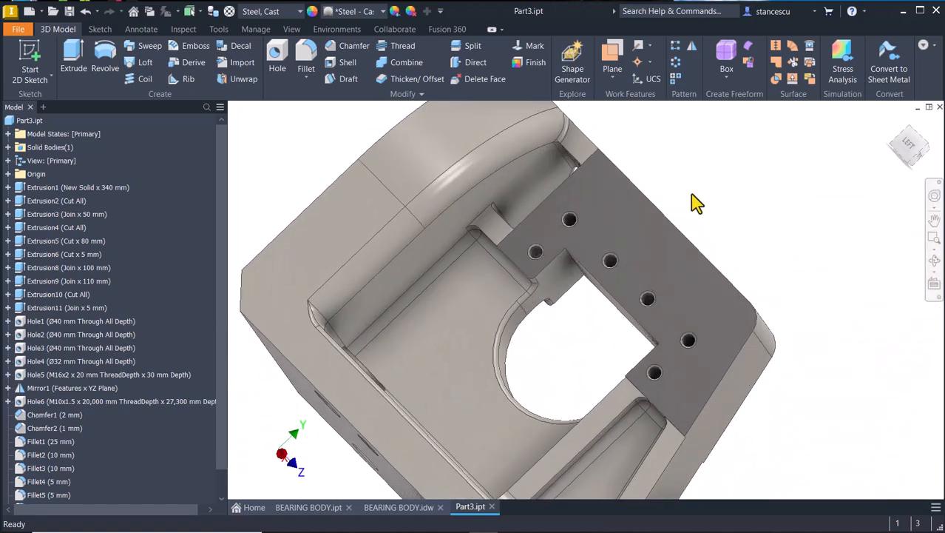
key(F6)
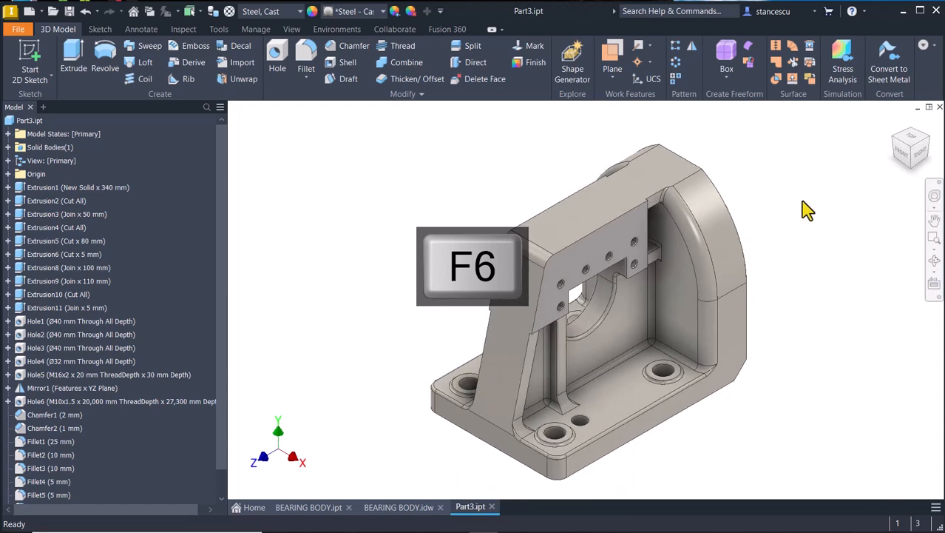
click(801, 201)
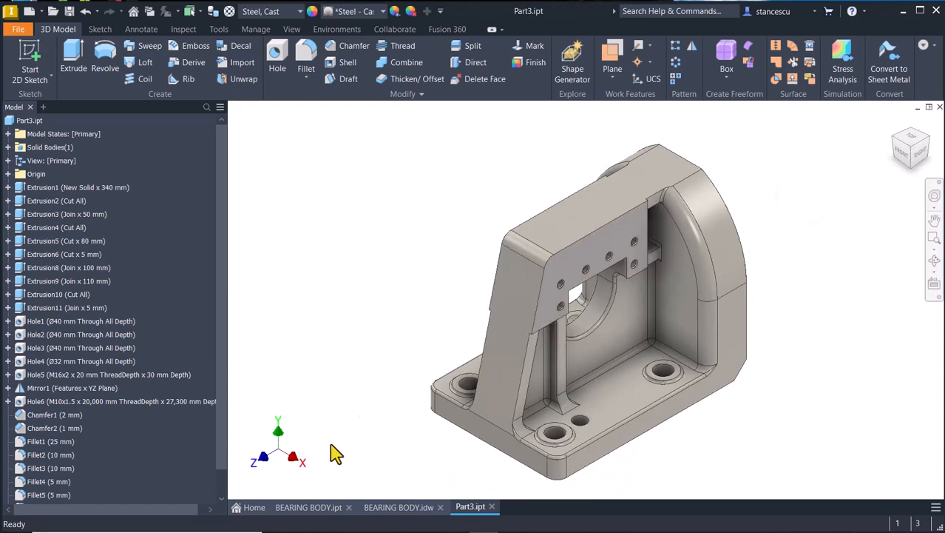
Compare the finished Part3 model with the reference BEARING BODY.ipt by switching between the two documents
click(309, 508)
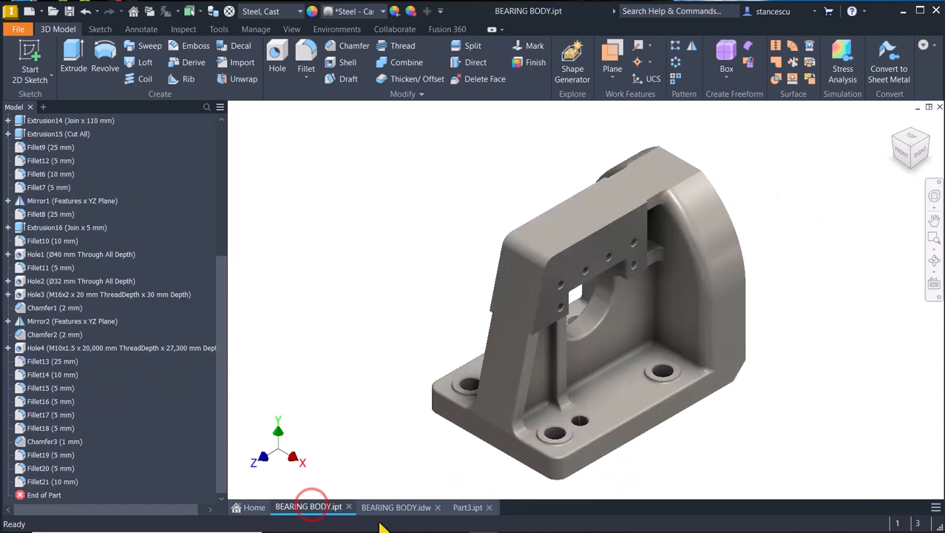
click(468, 507)
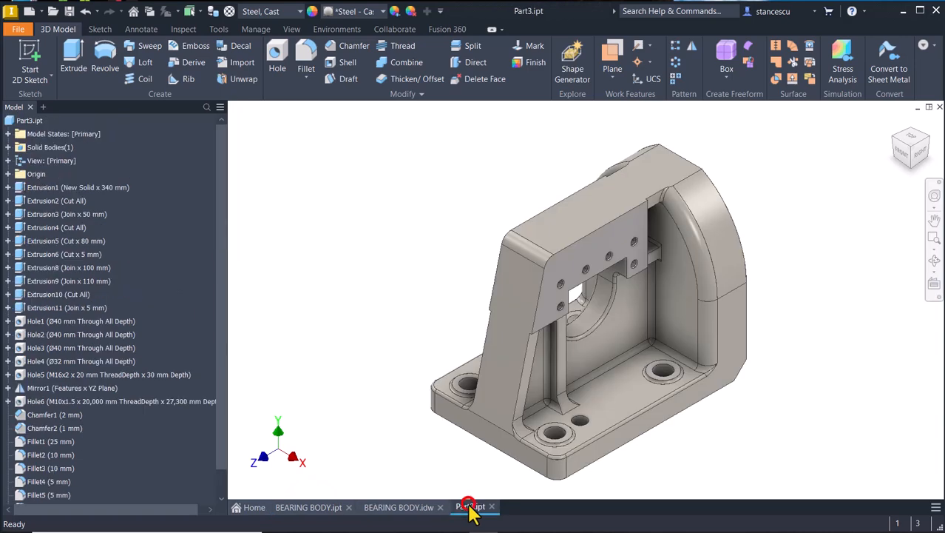
click(310, 507)
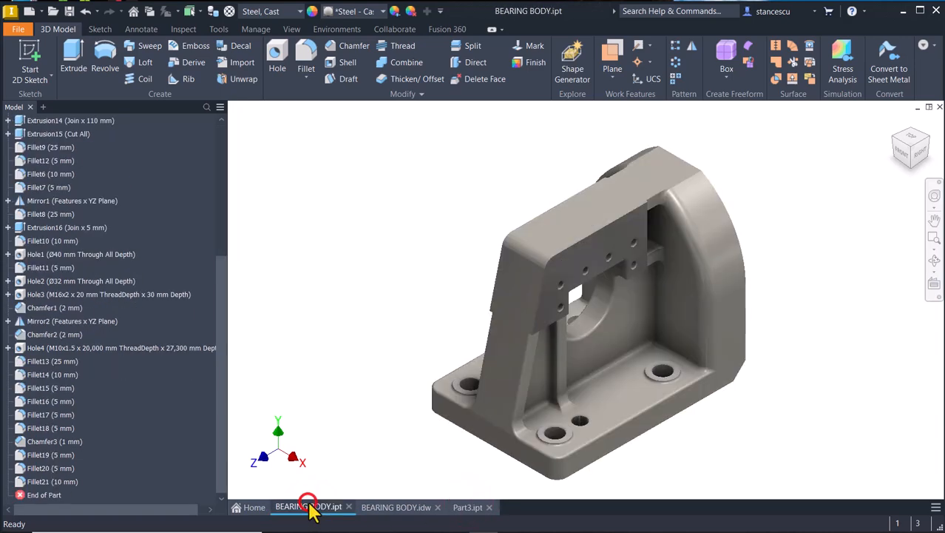
click(464, 508)
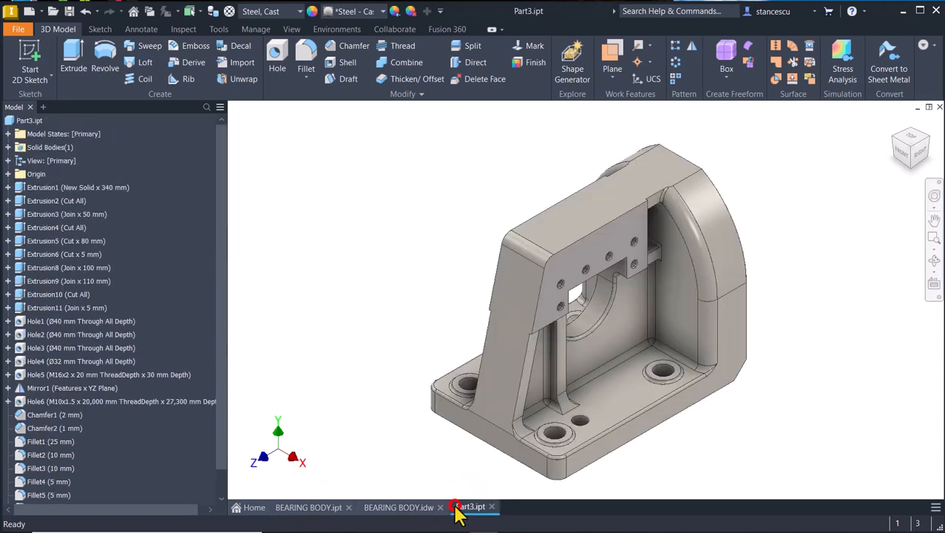
click(314, 508)
click(468, 508)
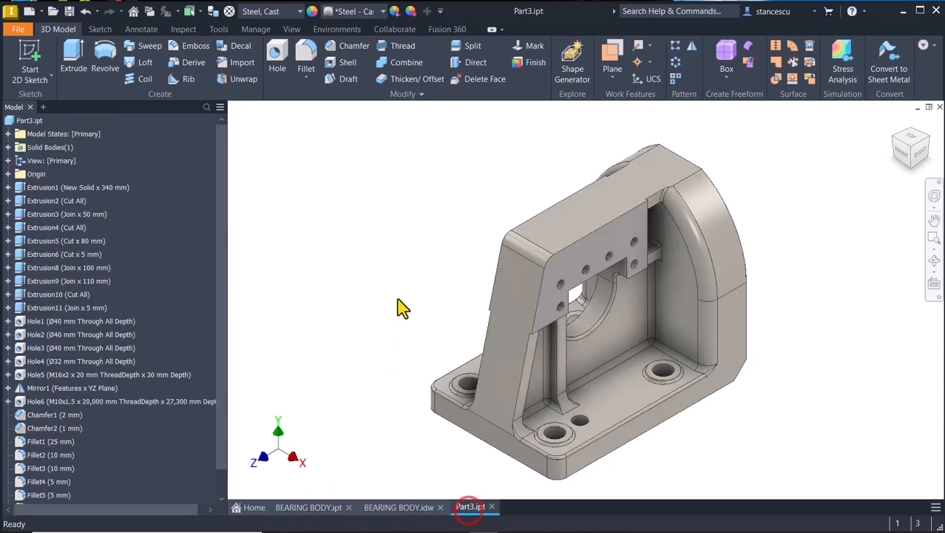